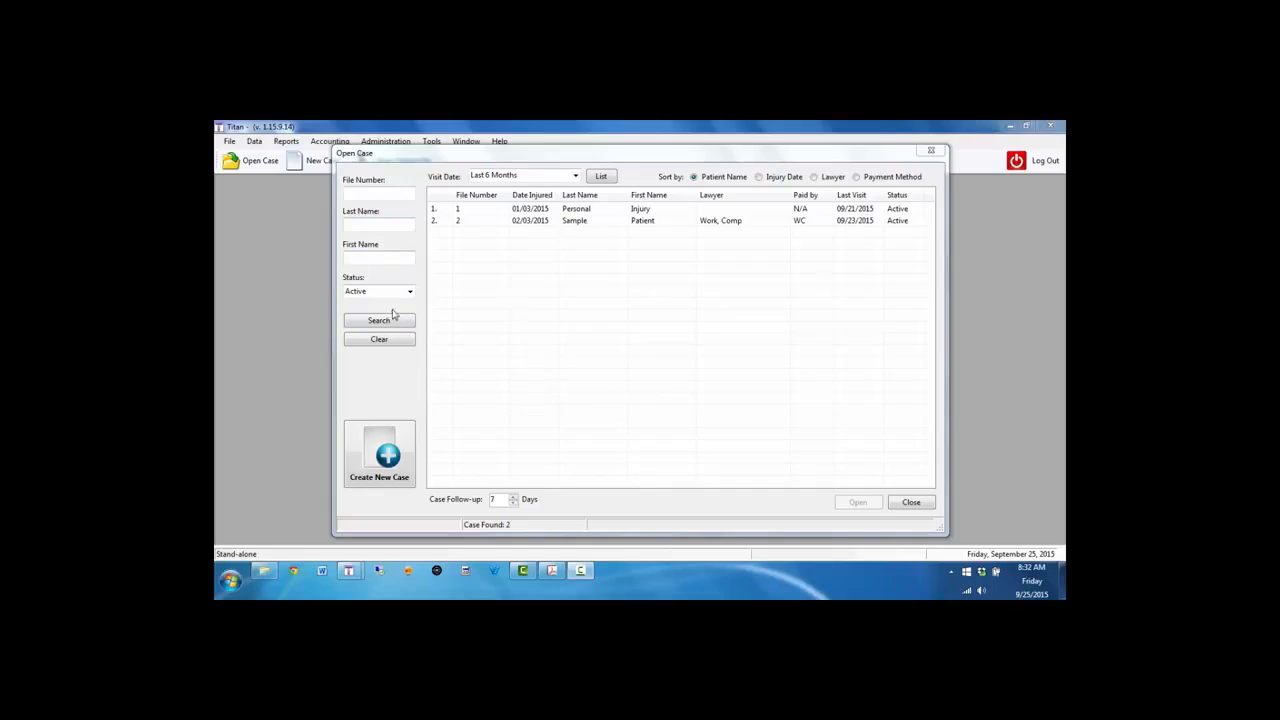
- List all Active cases with the visit date filter set to All
click(575, 177)
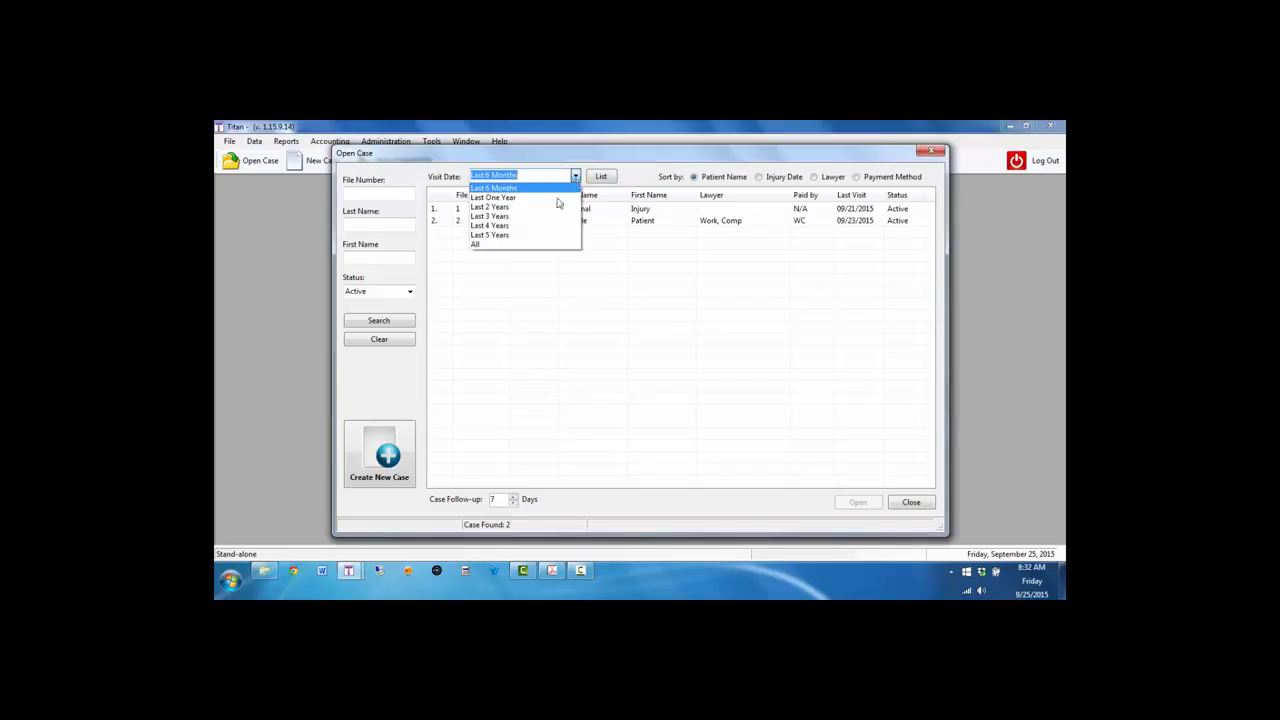
click(510, 247)
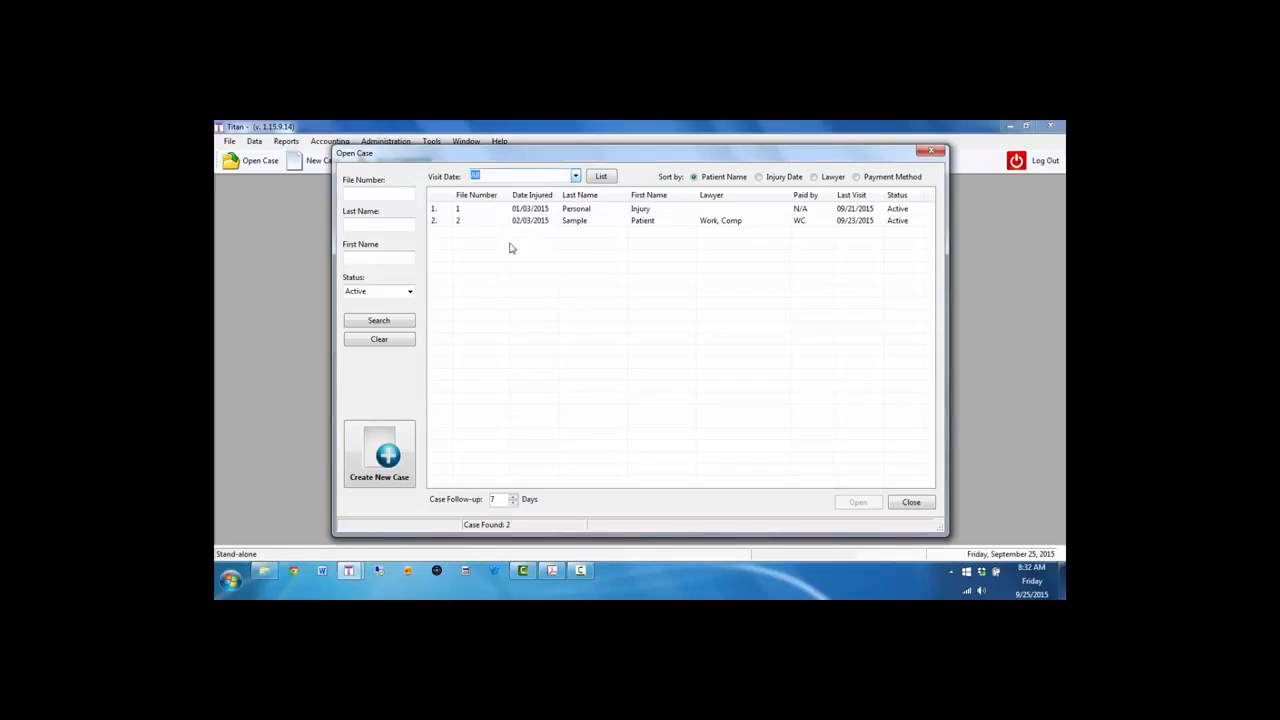
click(385, 322)
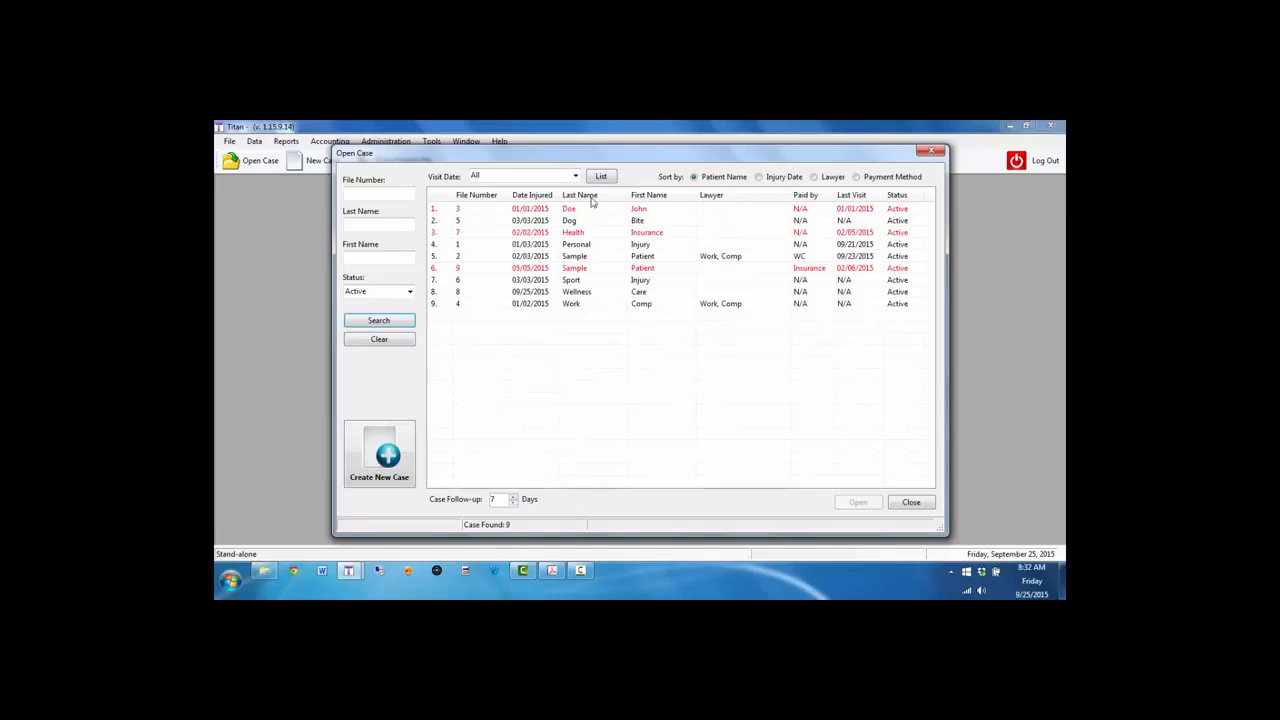
click(410, 291)
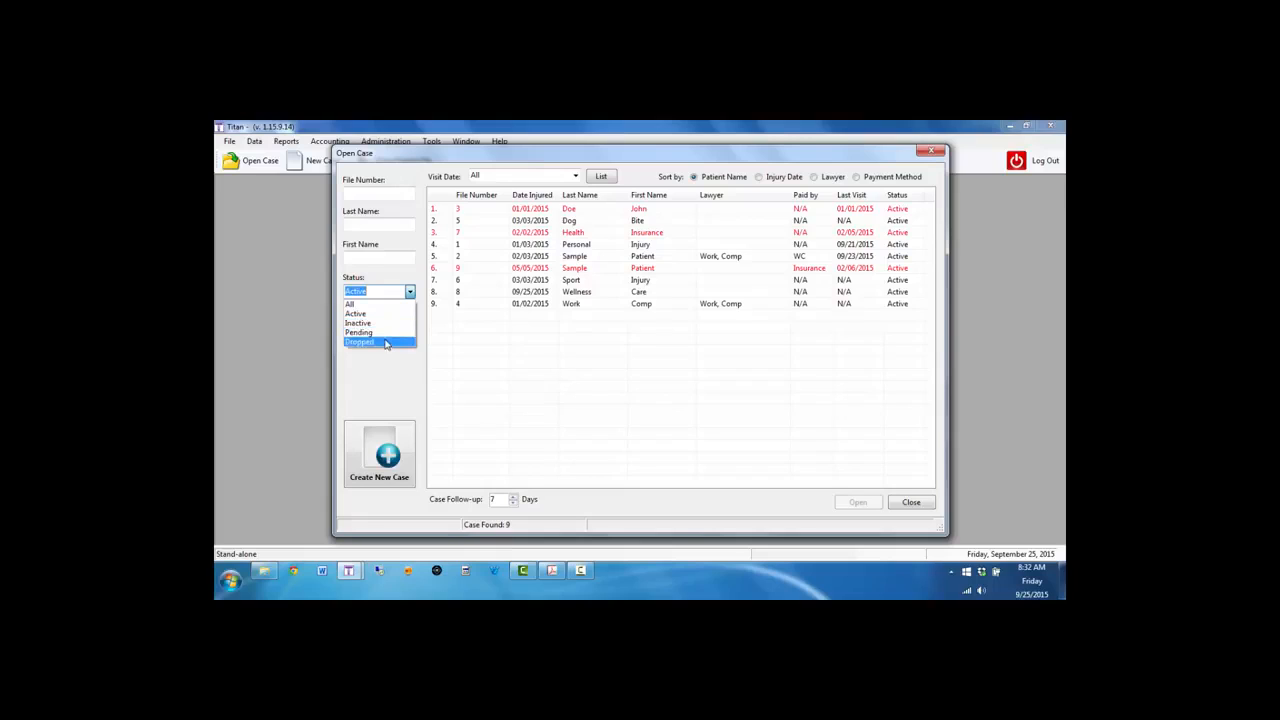
click(381, 316)
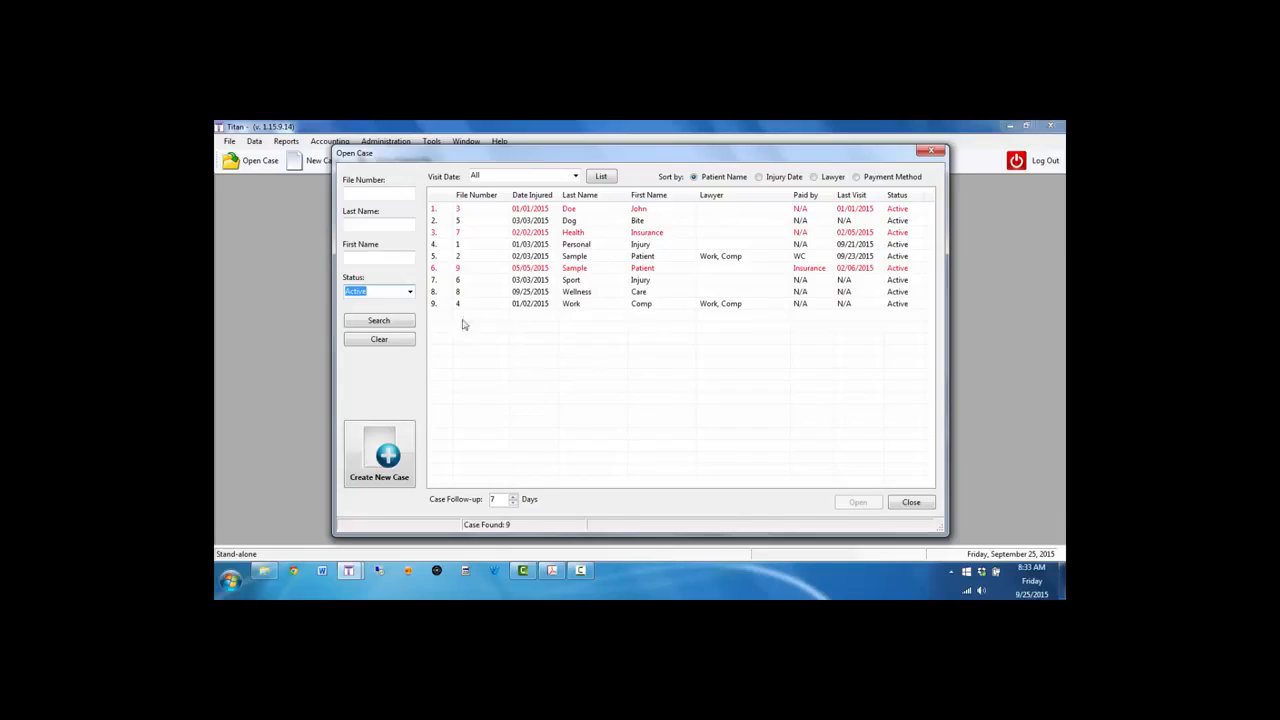
click(378, 456)
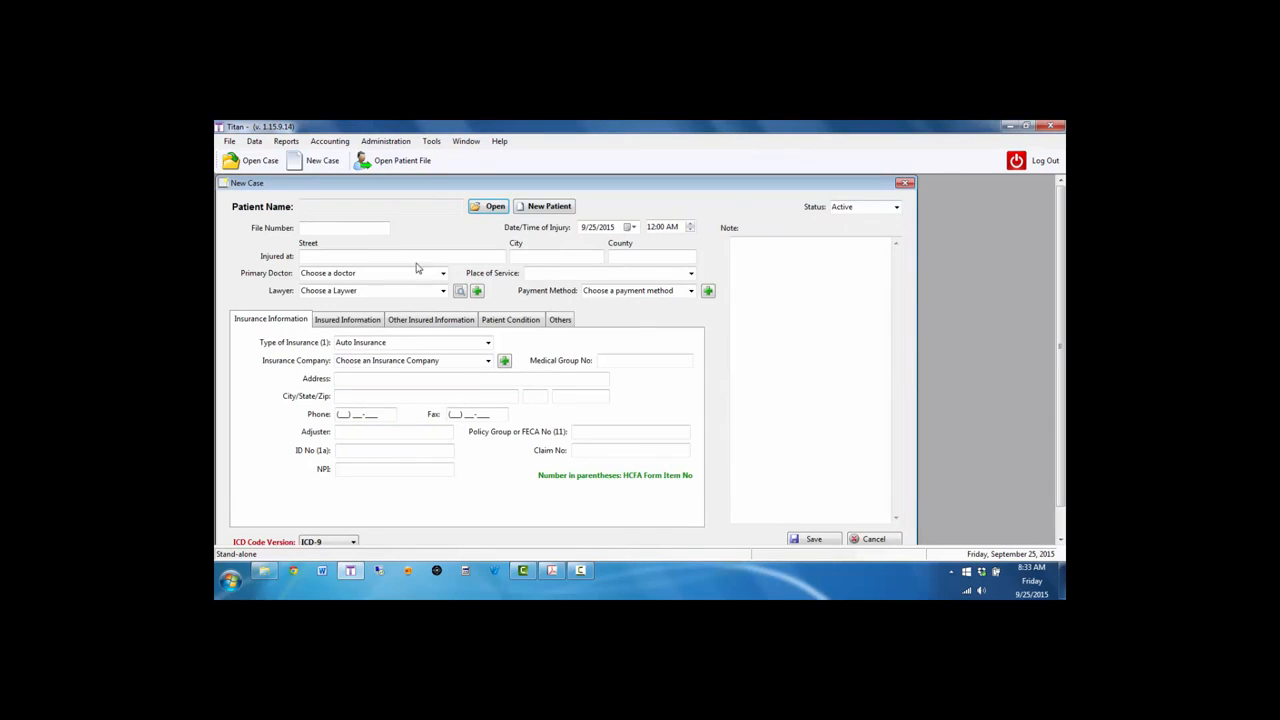
click(545, 207)
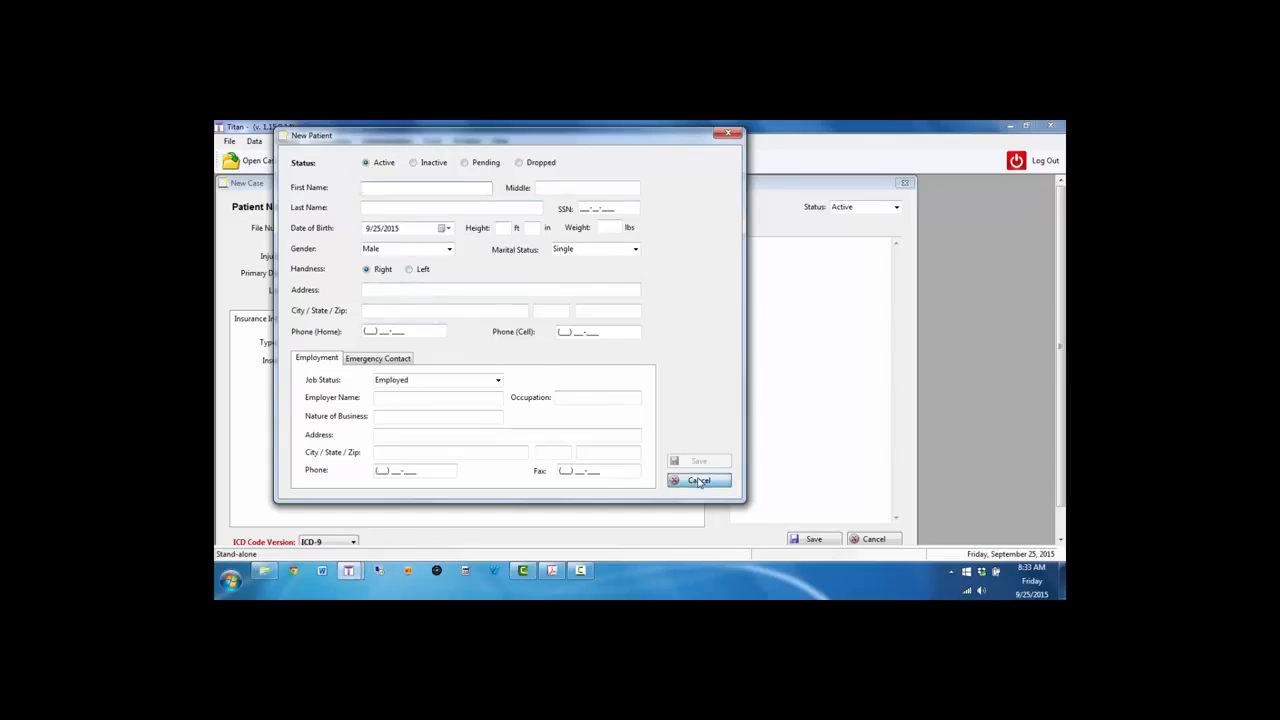
click(697, 480)
click(866, 539)
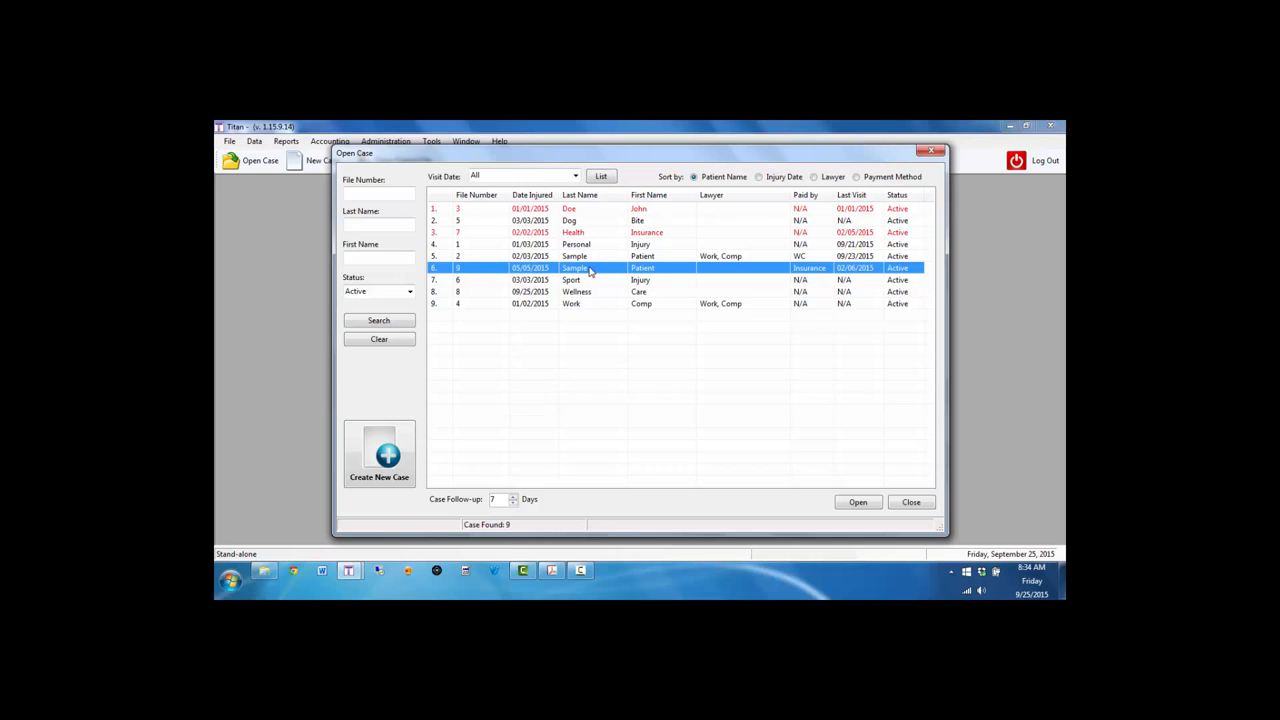
- Open the third case in the list and assign the chiropractor as its primary doctor
double_click(600, 233)
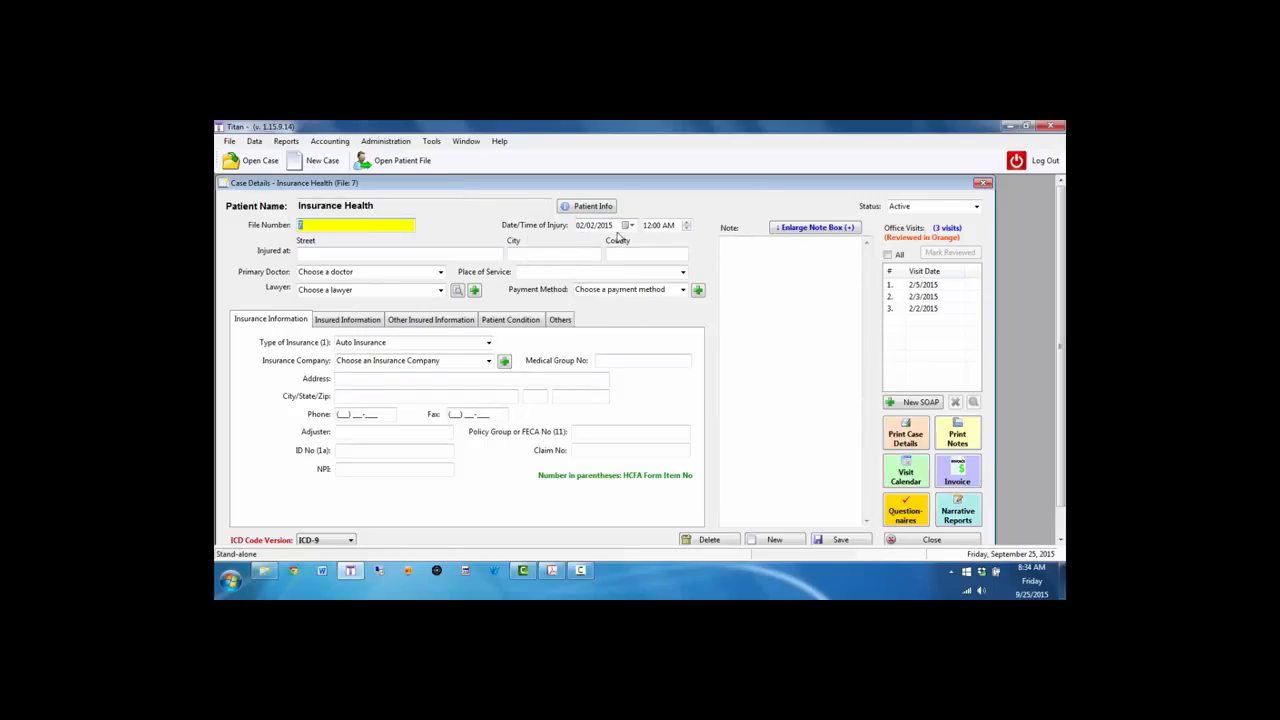
click(440, 272)
click(408, 294)
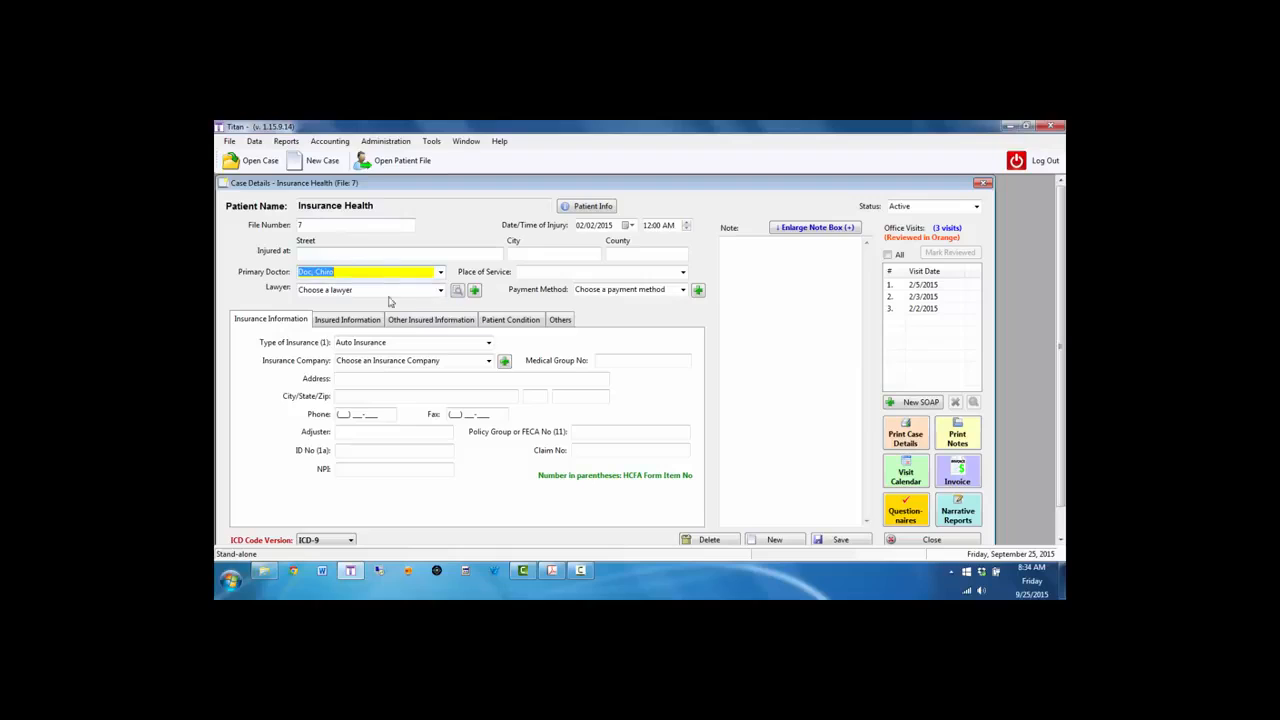
click(441, 291)
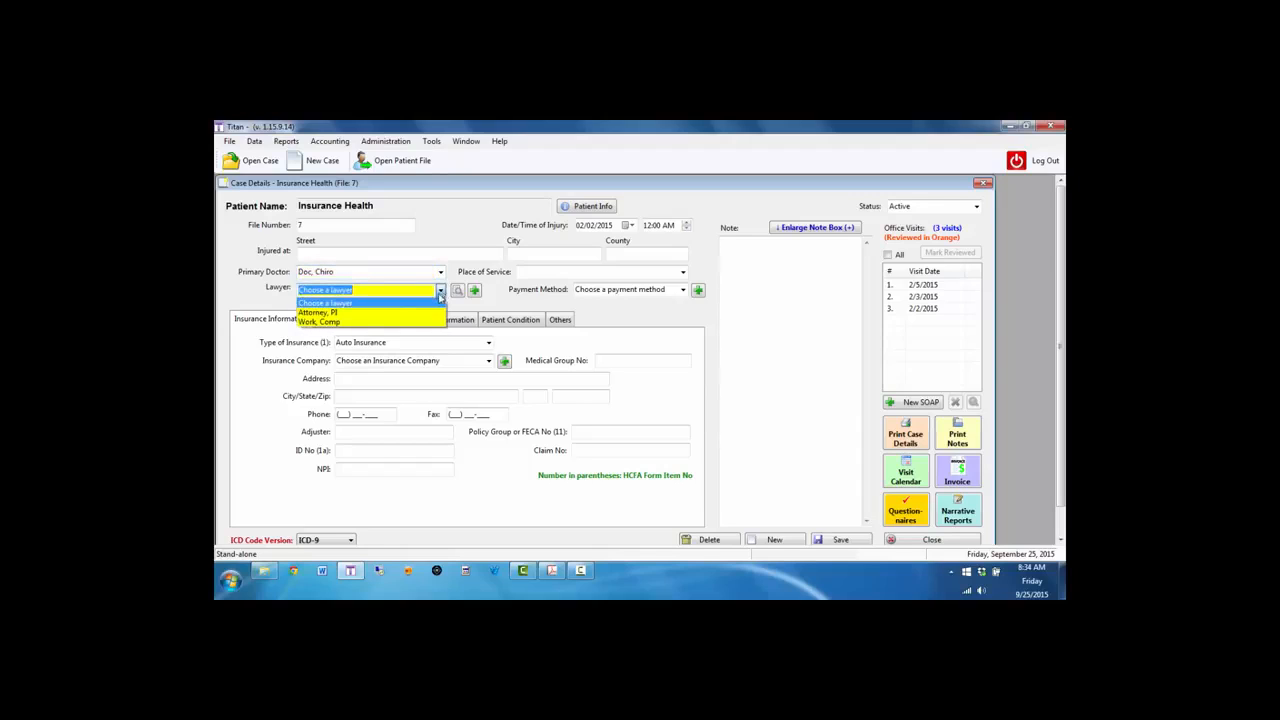
click(418, 313)
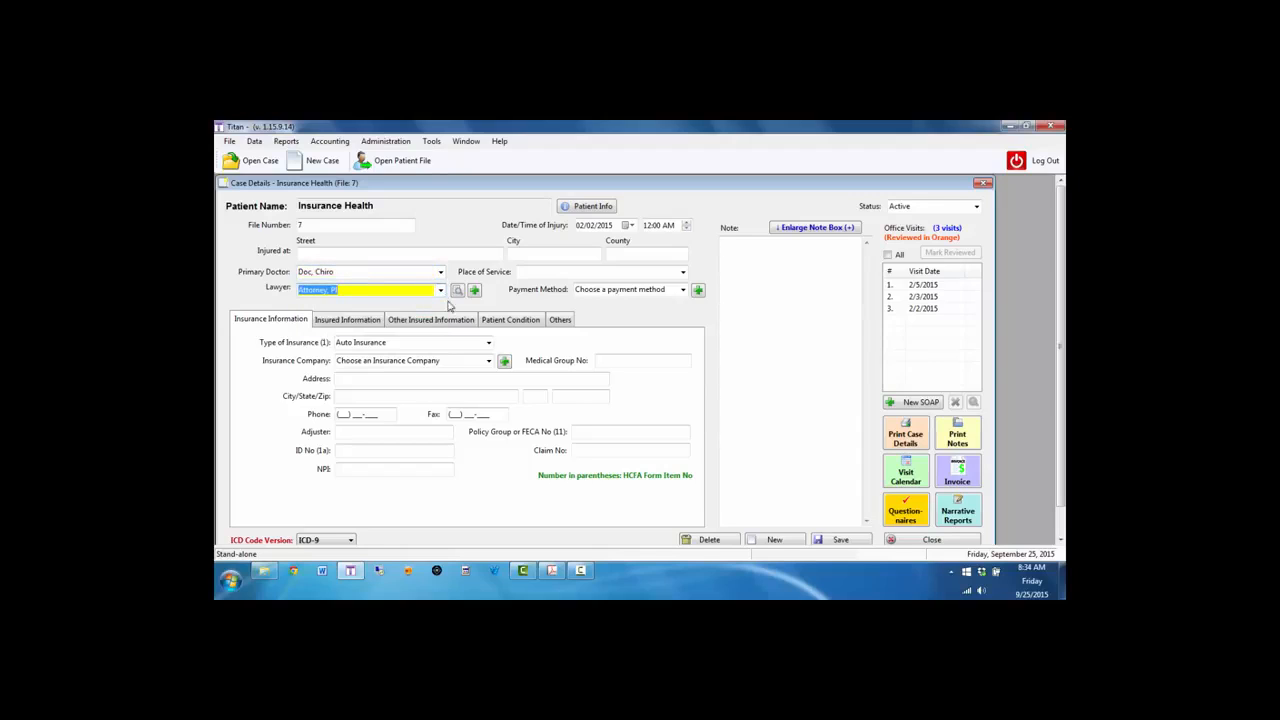
click(475, 290)
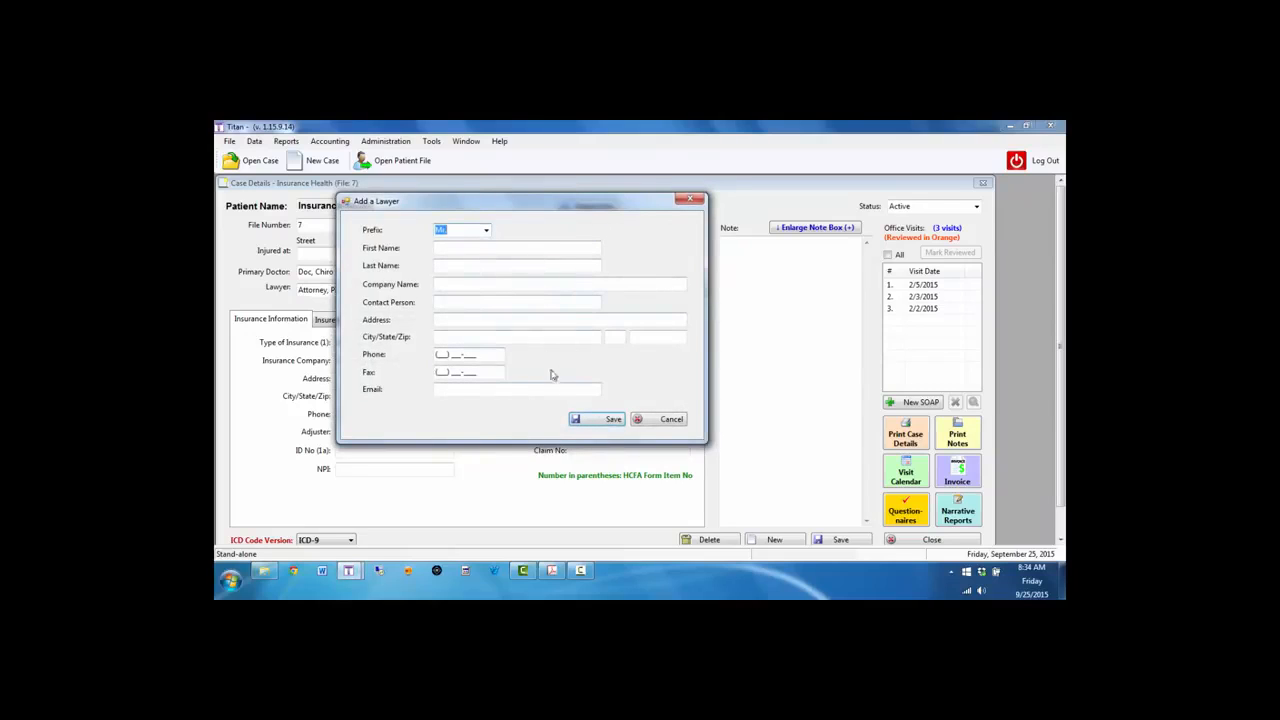
click(648, 427)
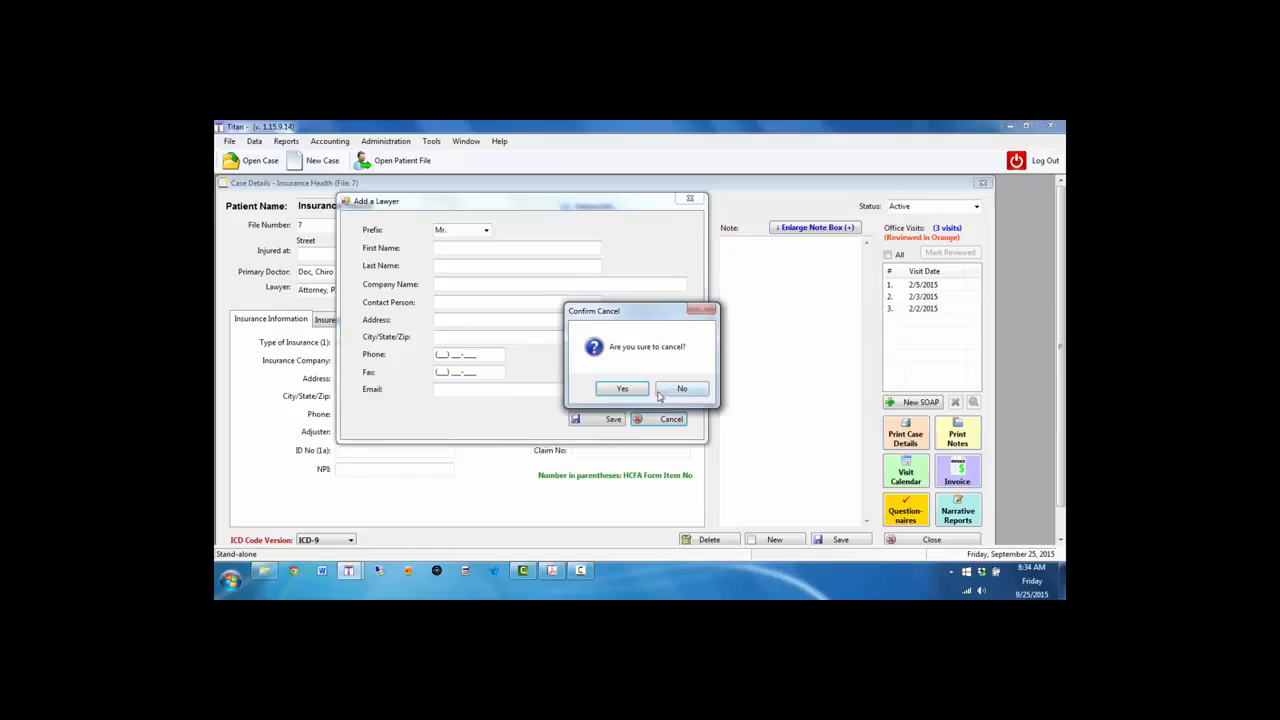
click(616, 389)
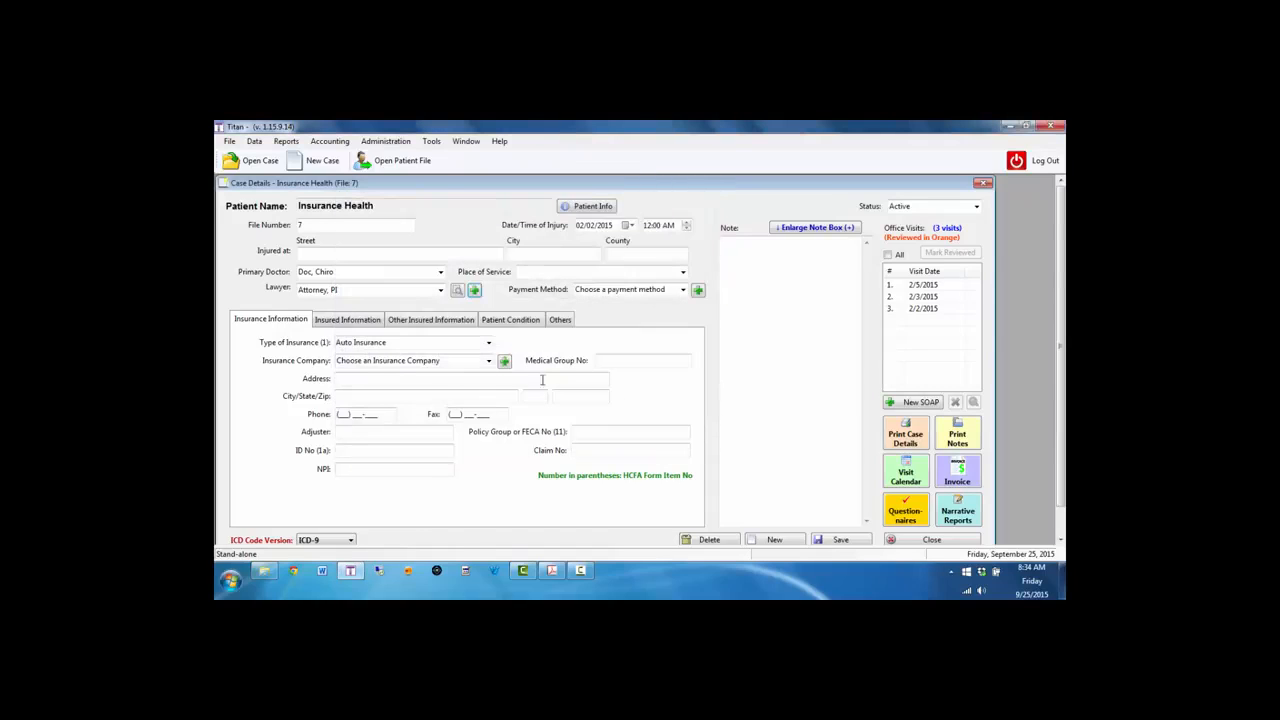
click(440, 290)
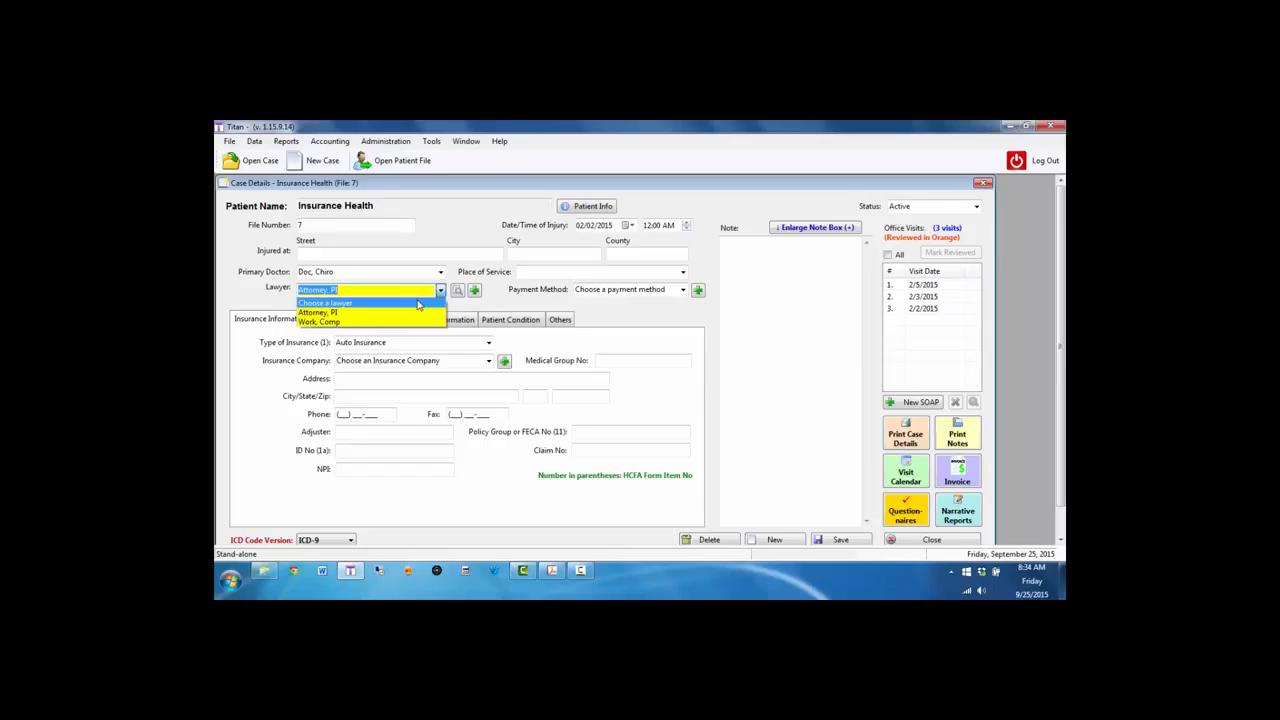
click(418, 303)
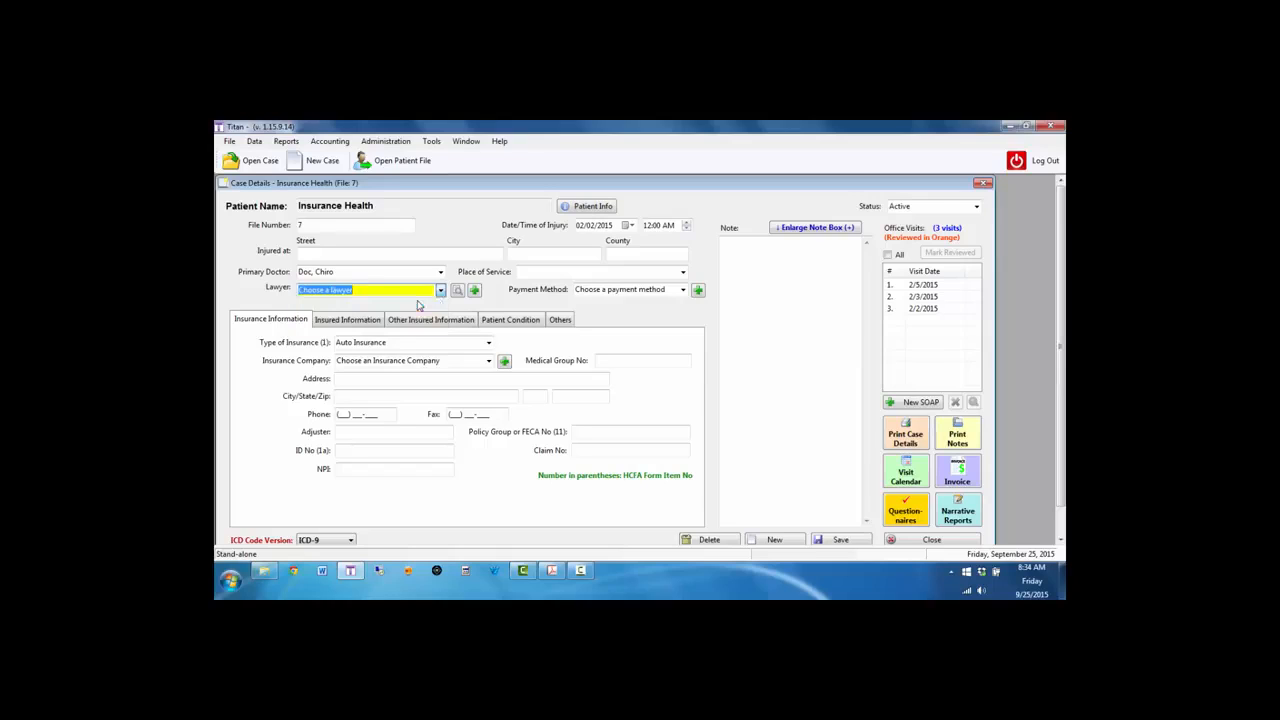
- Set the case's payment method to Insurance and look through the other available payment methods
click(684, 291)
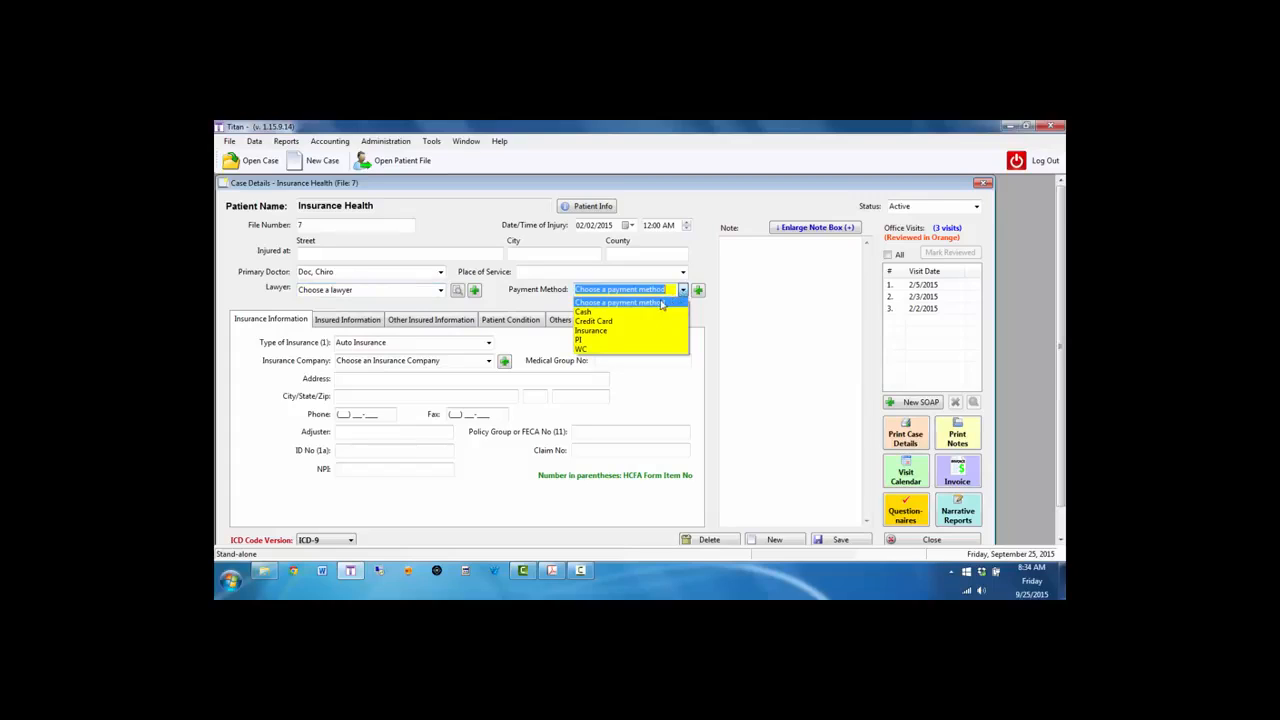
click(617, 338)
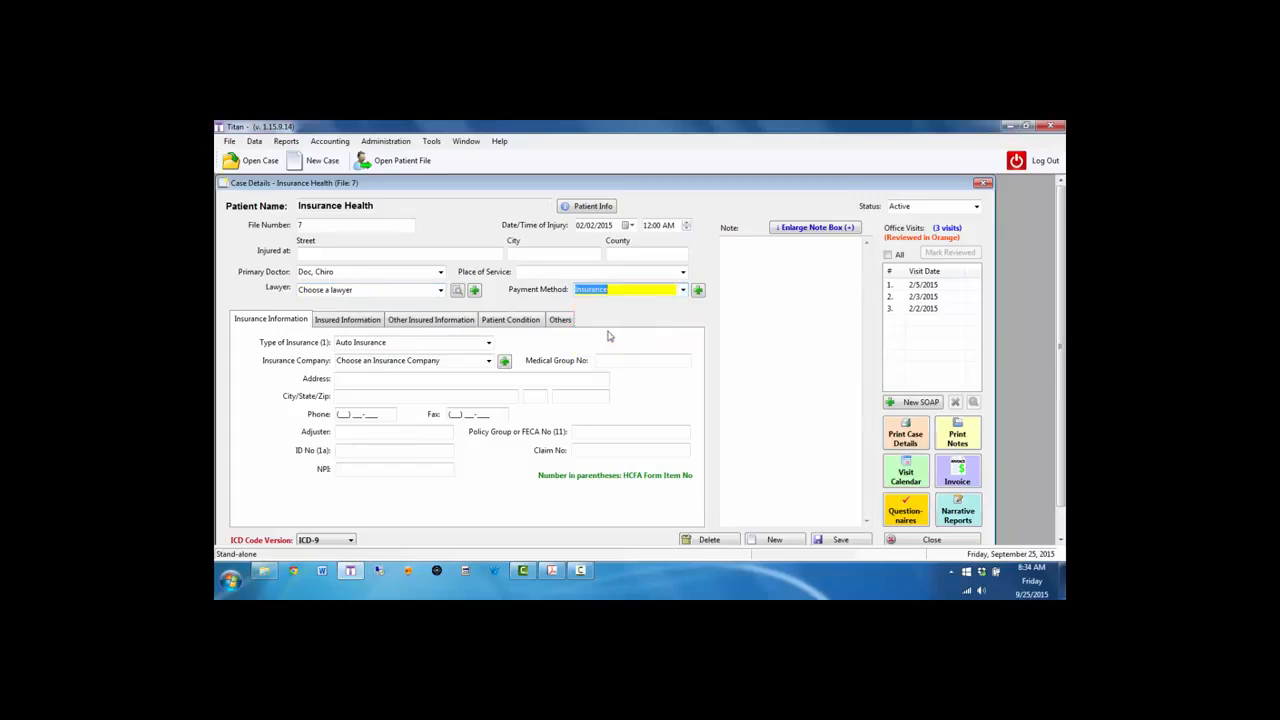
click(684, 291)
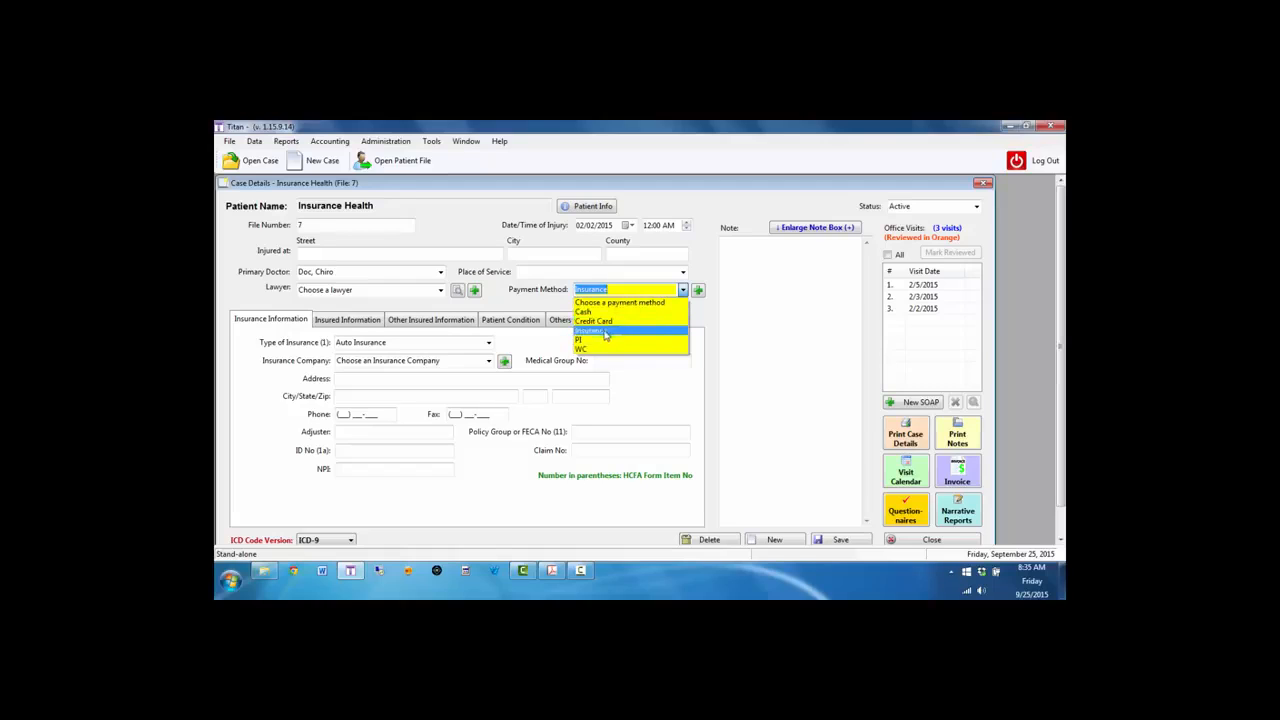
click(698, 313)
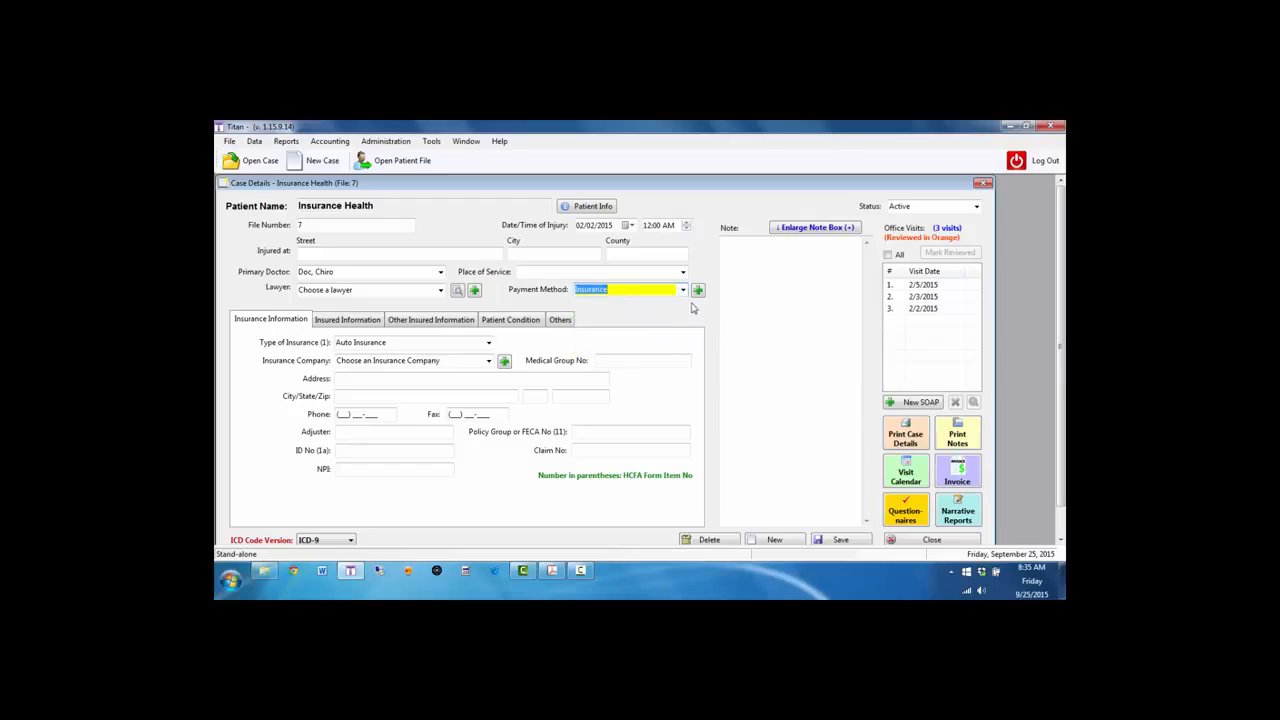
click(683, 290)
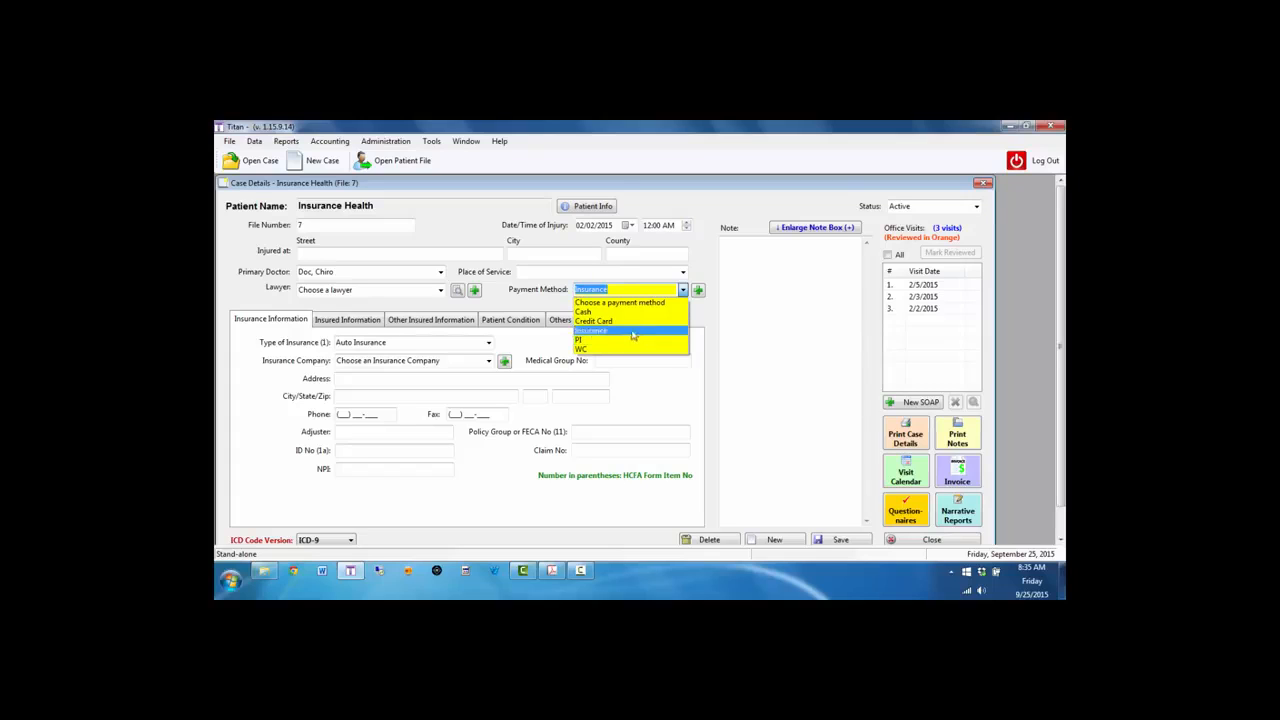
click(702, 306)
- Add PI/Med Pay as a new entry in the list of payment methods
click(698, 291)
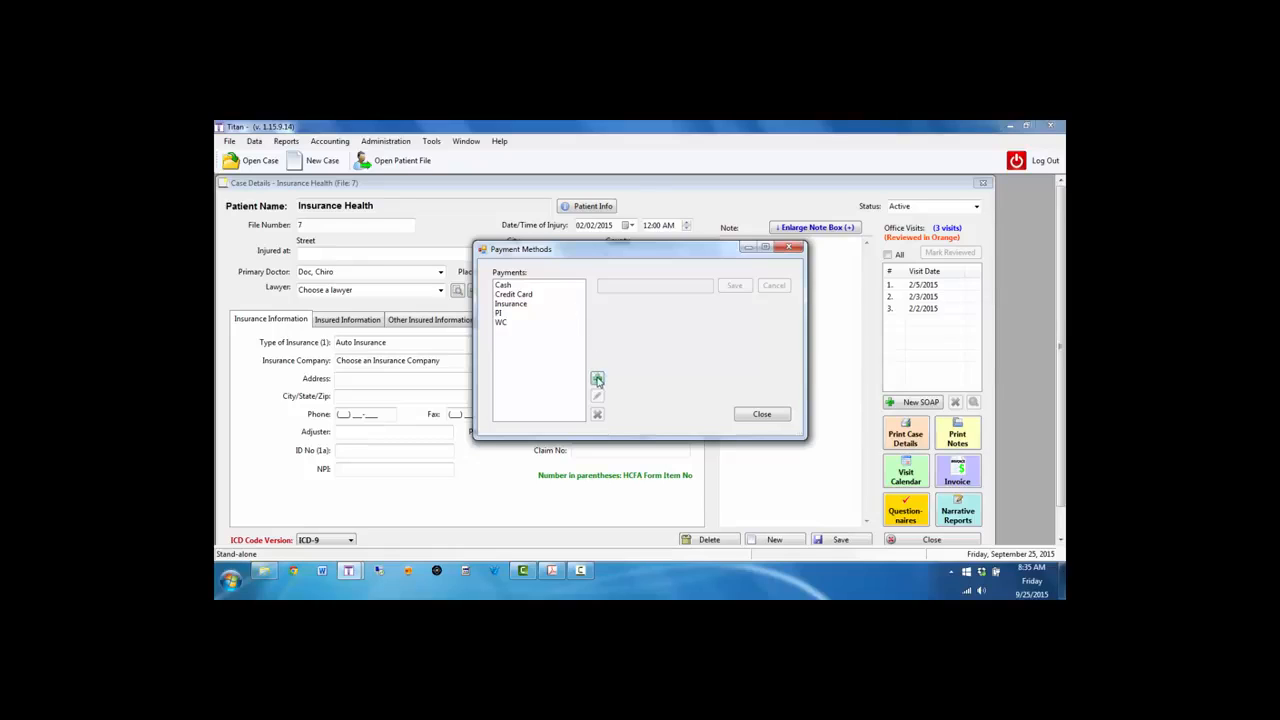
click(597, 379)
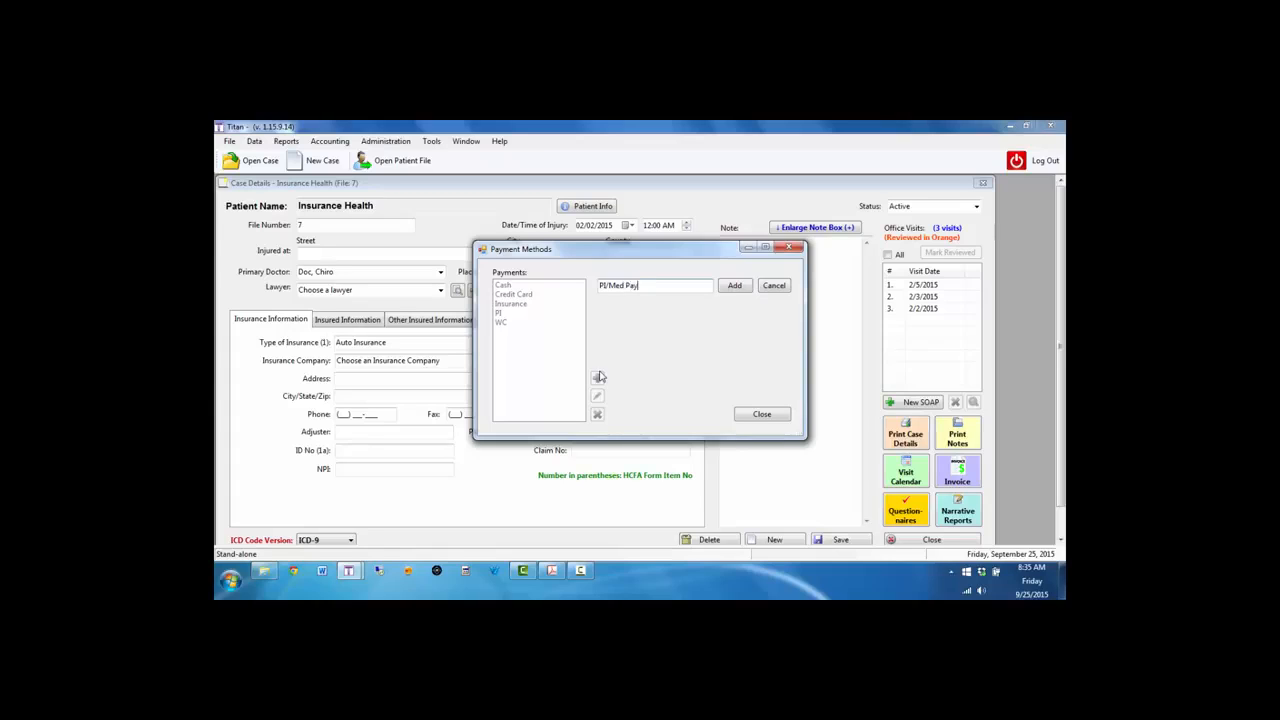
click(734, 286)
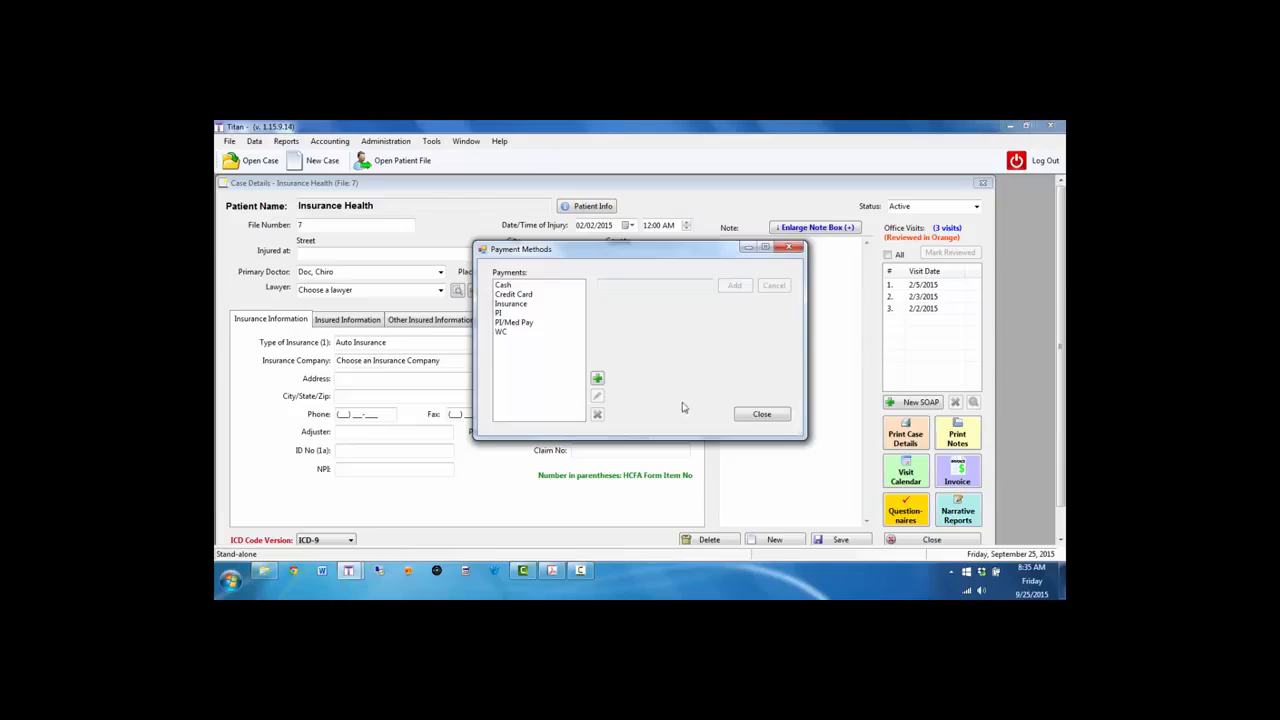
click(762, 414)
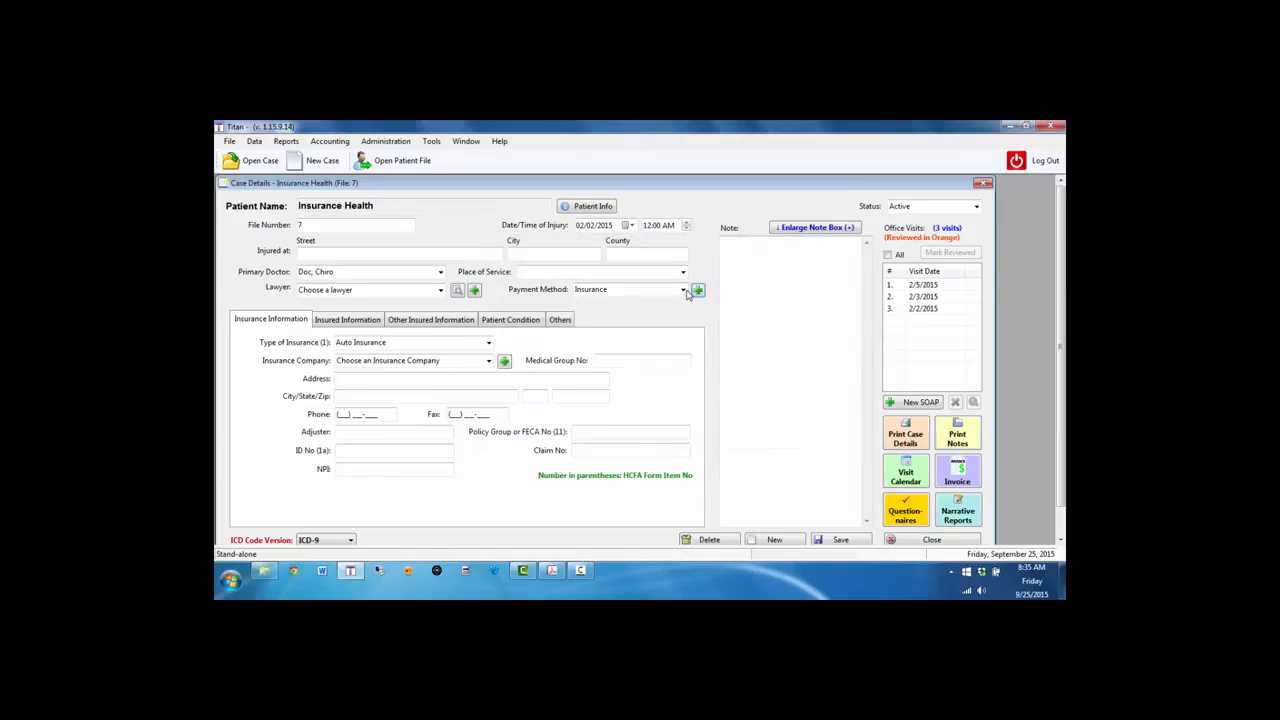
- Try PI/Med Pay as the case's payment method and return it to Insurance
click(684, 290)
click(621, 350)
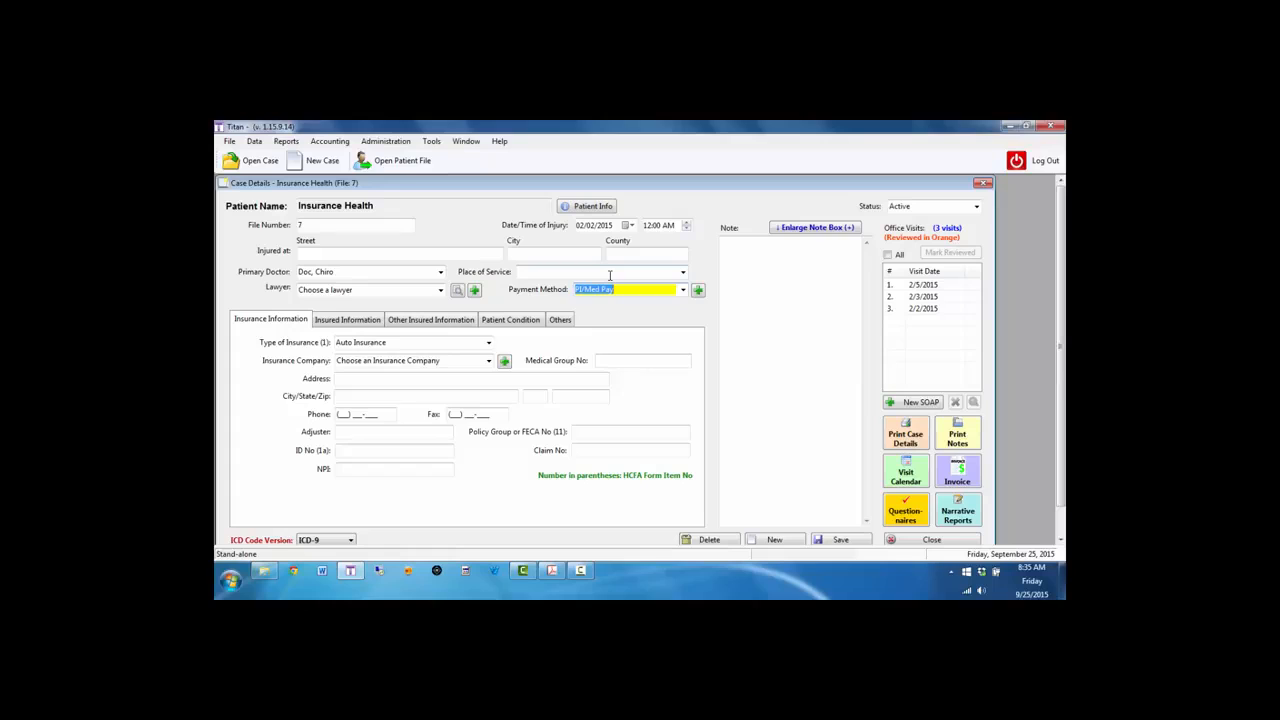
click(683, 290)
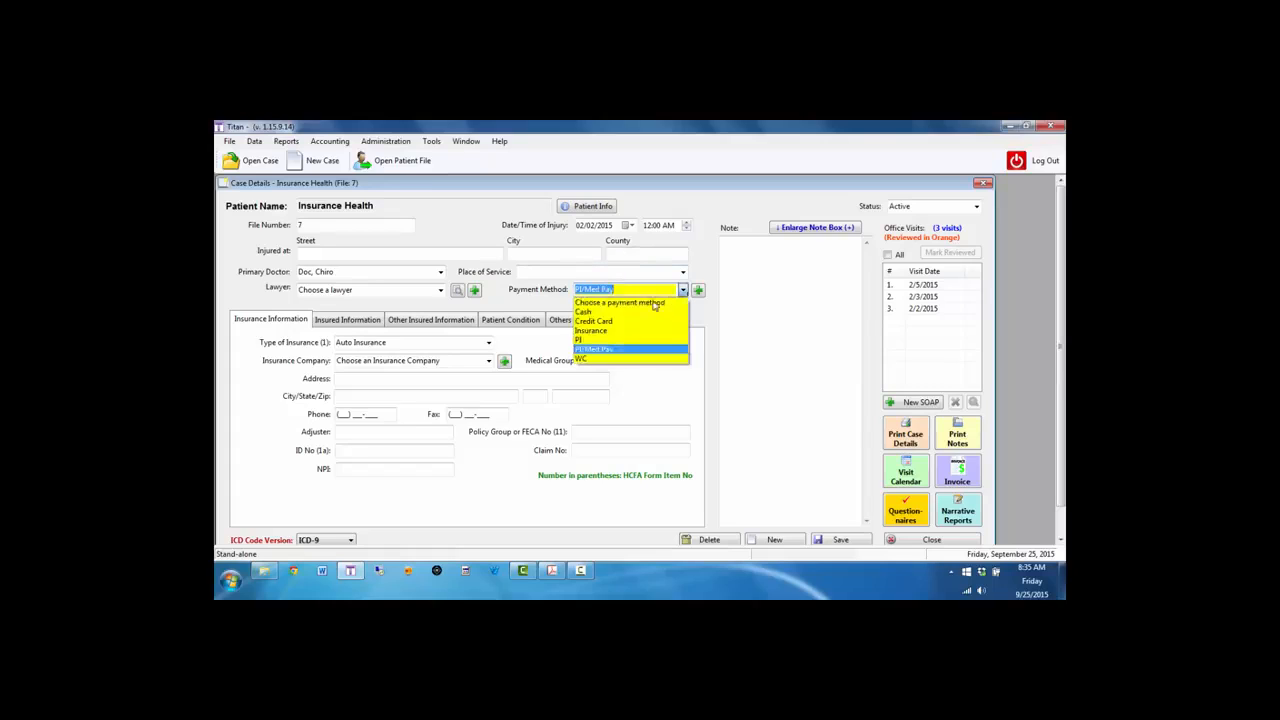
click(600, 330)
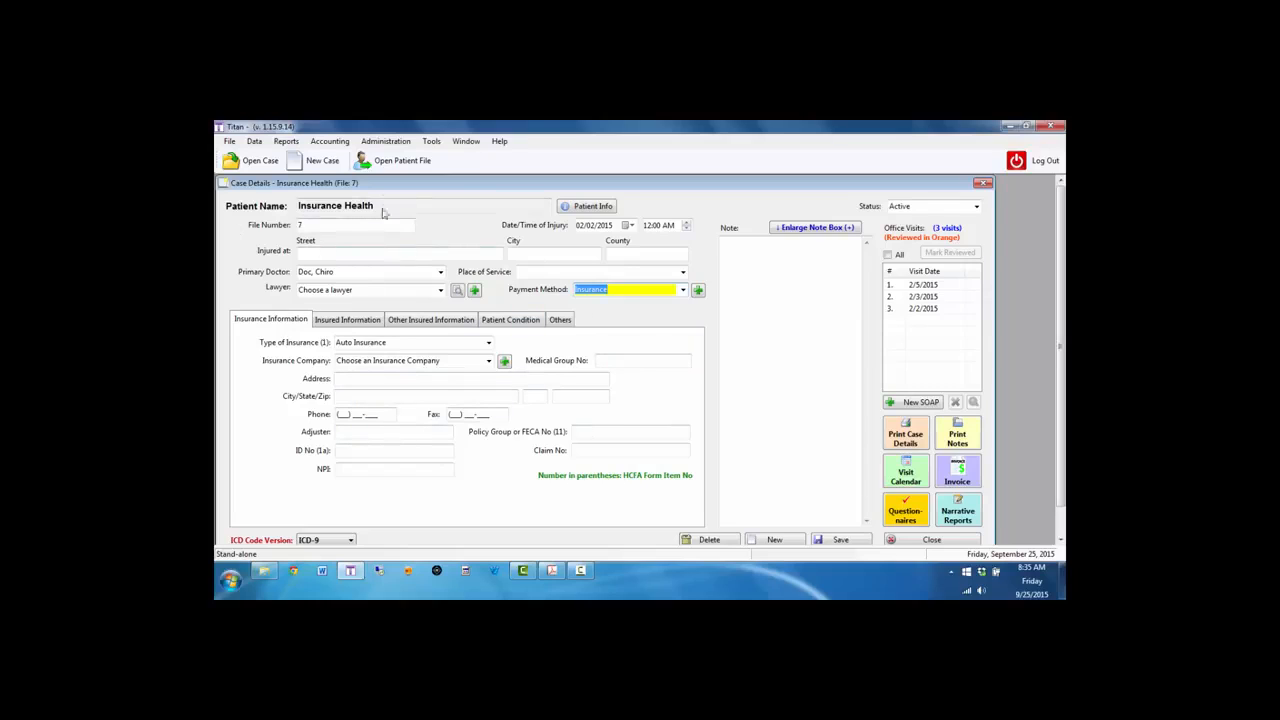
click(489, 343)
click(489, 344)
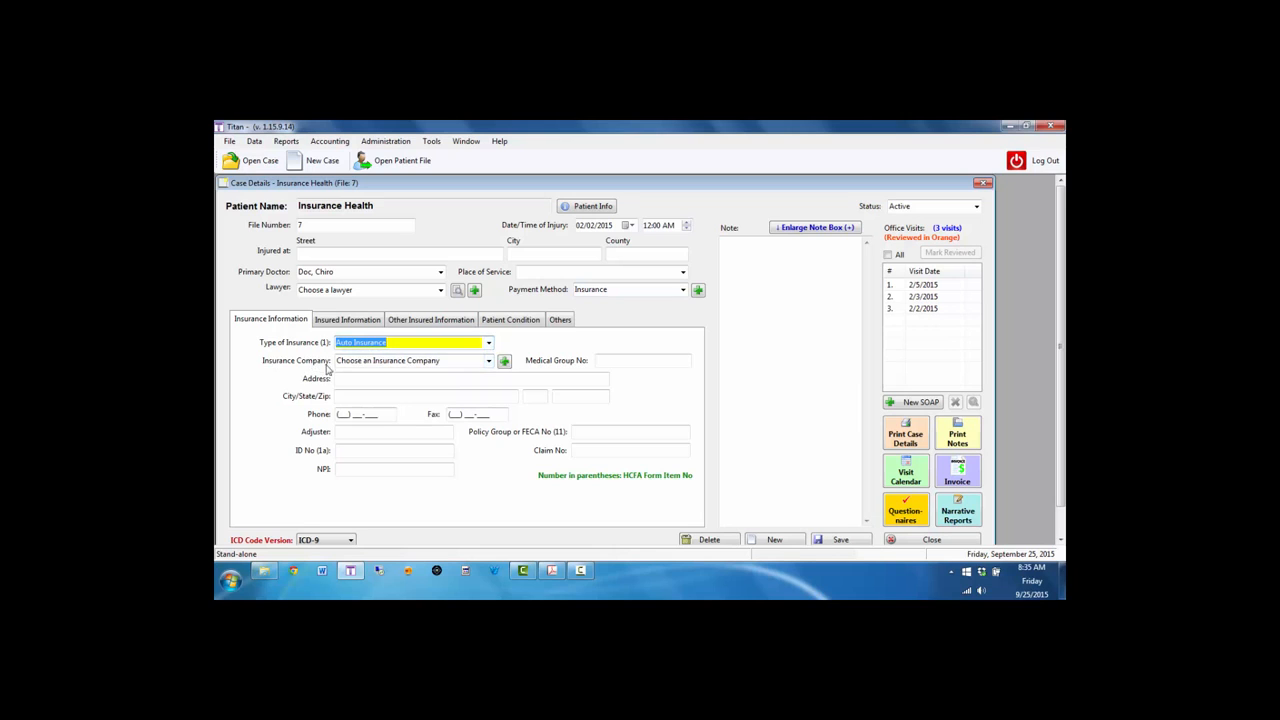
click(504, 361)
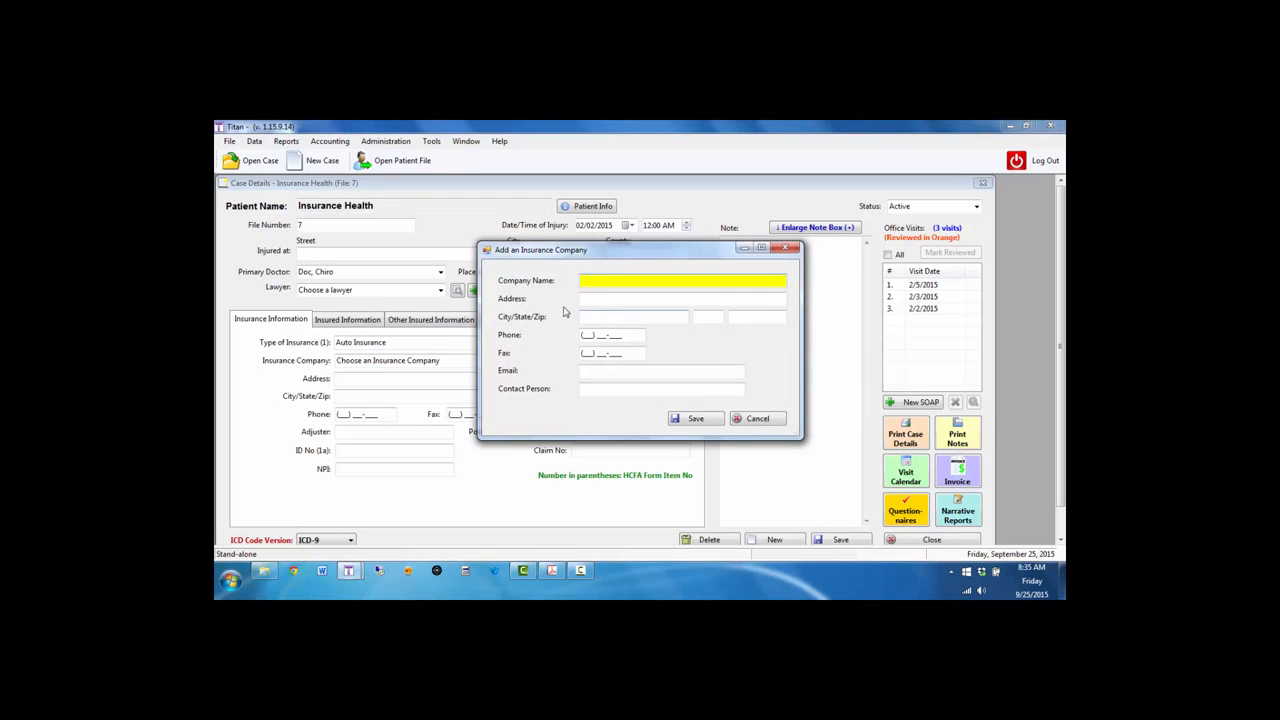
click(757, 418)
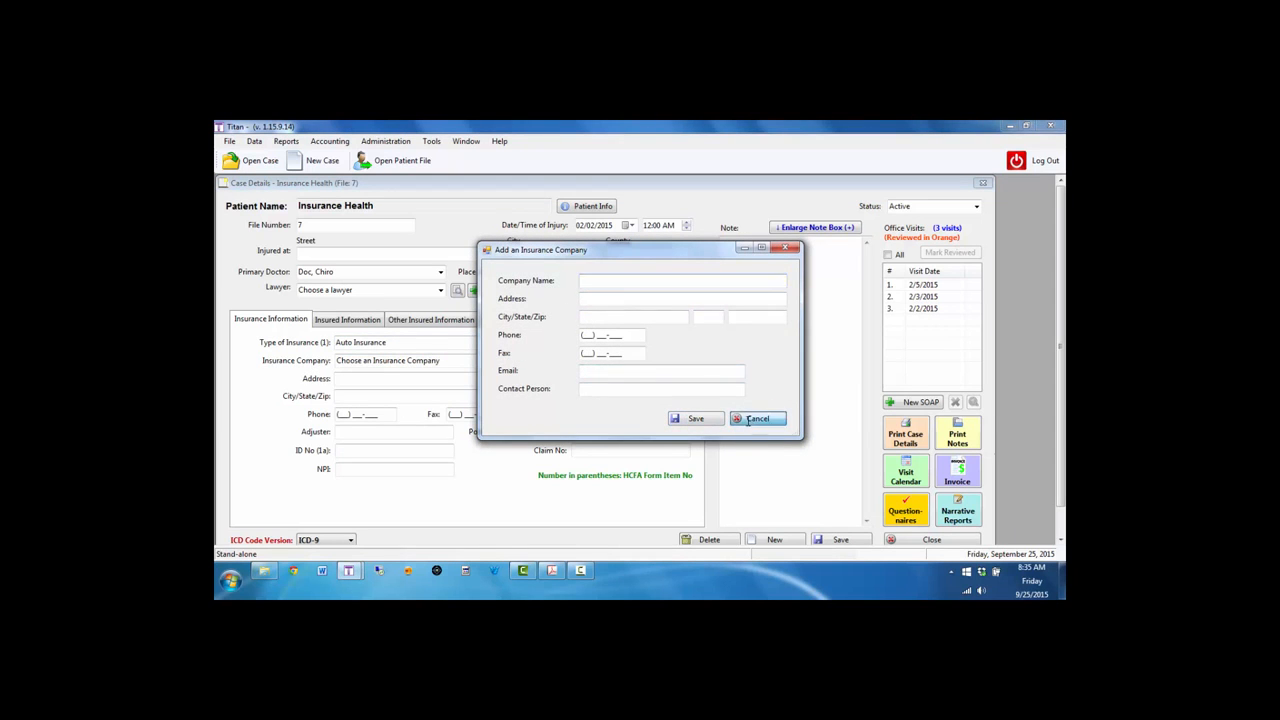
click(489, 361)
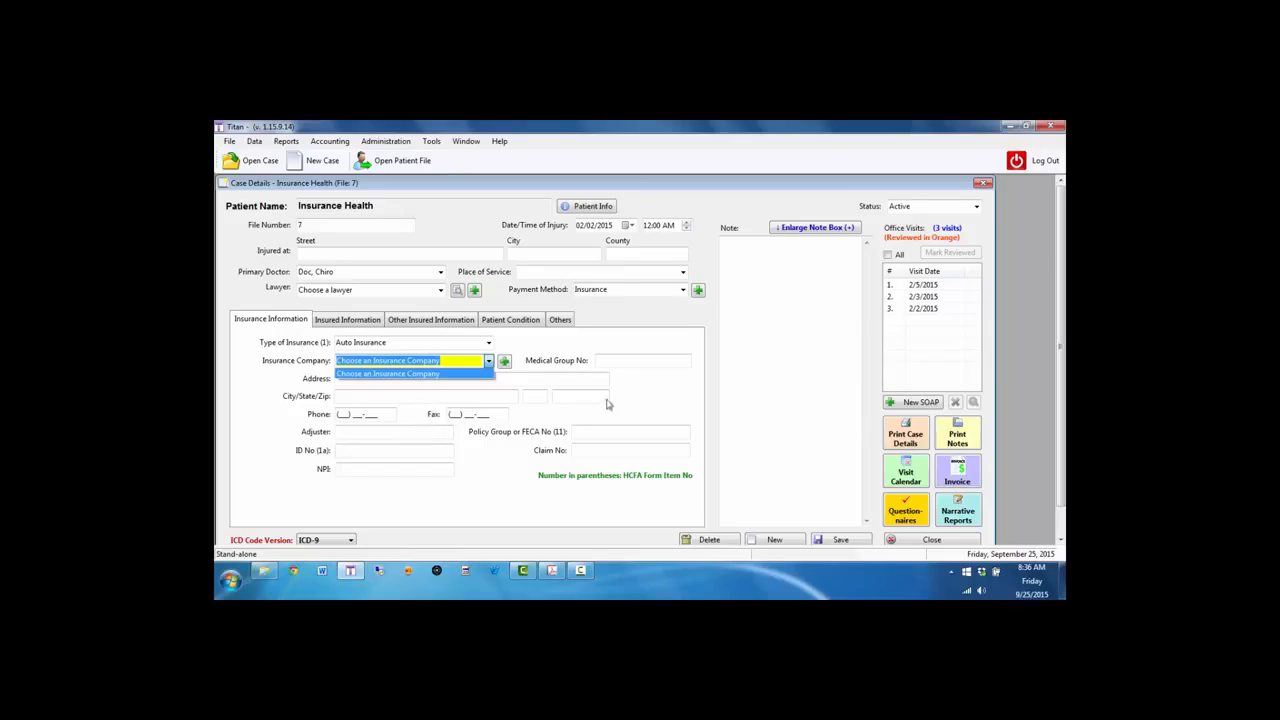
click(641, 403)
- Mark the insured person as the same as the patient in the case's insured information
click(350, 321)
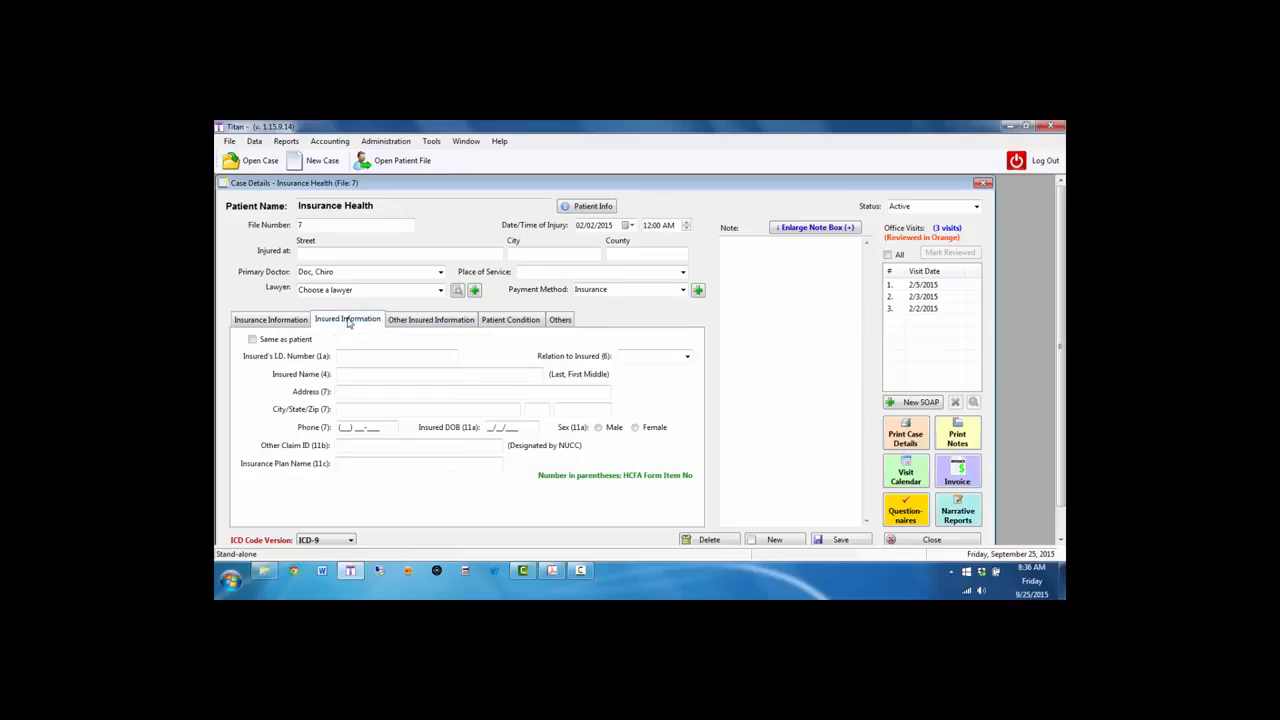
click(253, 340)
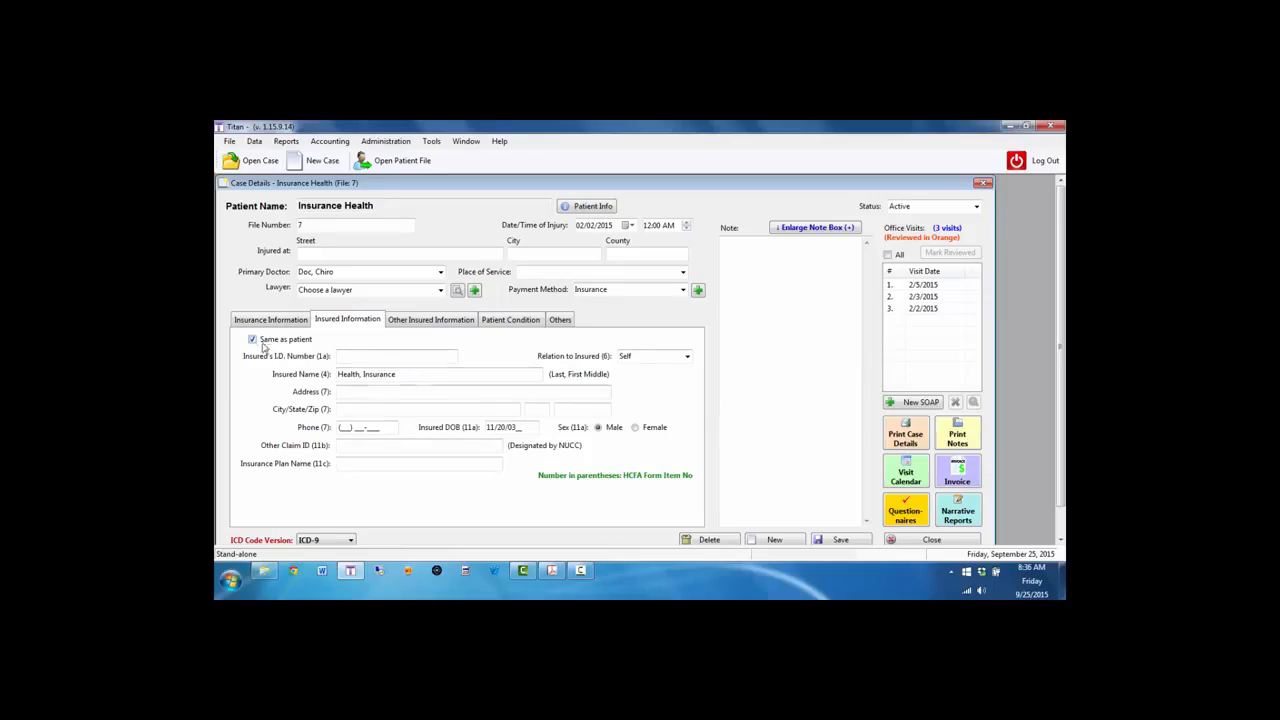
- Look through the case's other insured information, patient condition, other claim details and insurance information
click(253, 340)
click(449, 325)
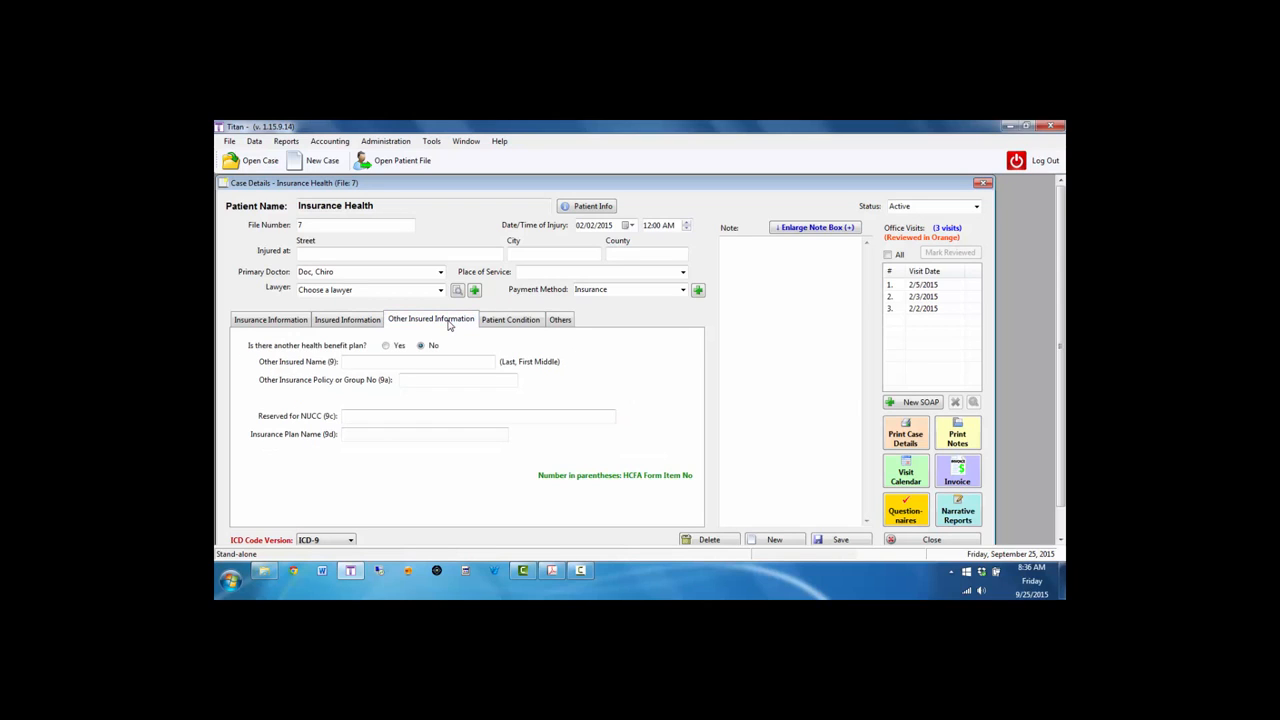
click(506, 323)
click(561, 321)
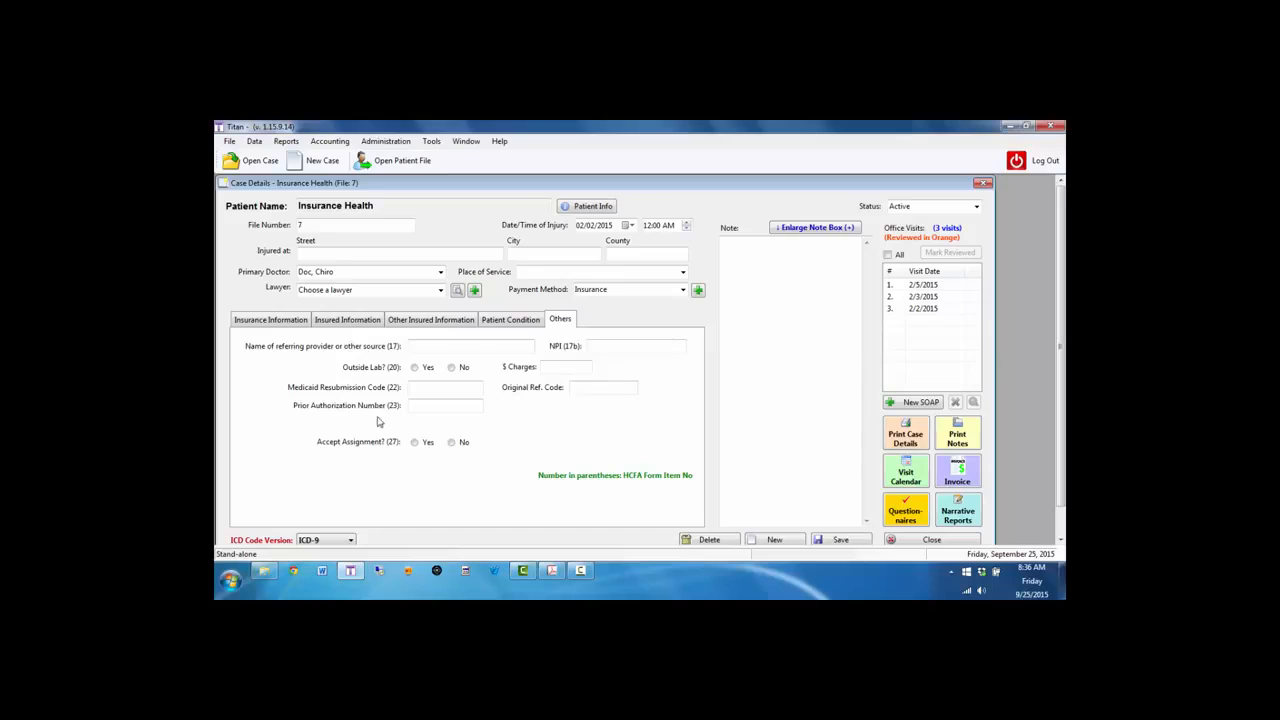
click(299, 322)
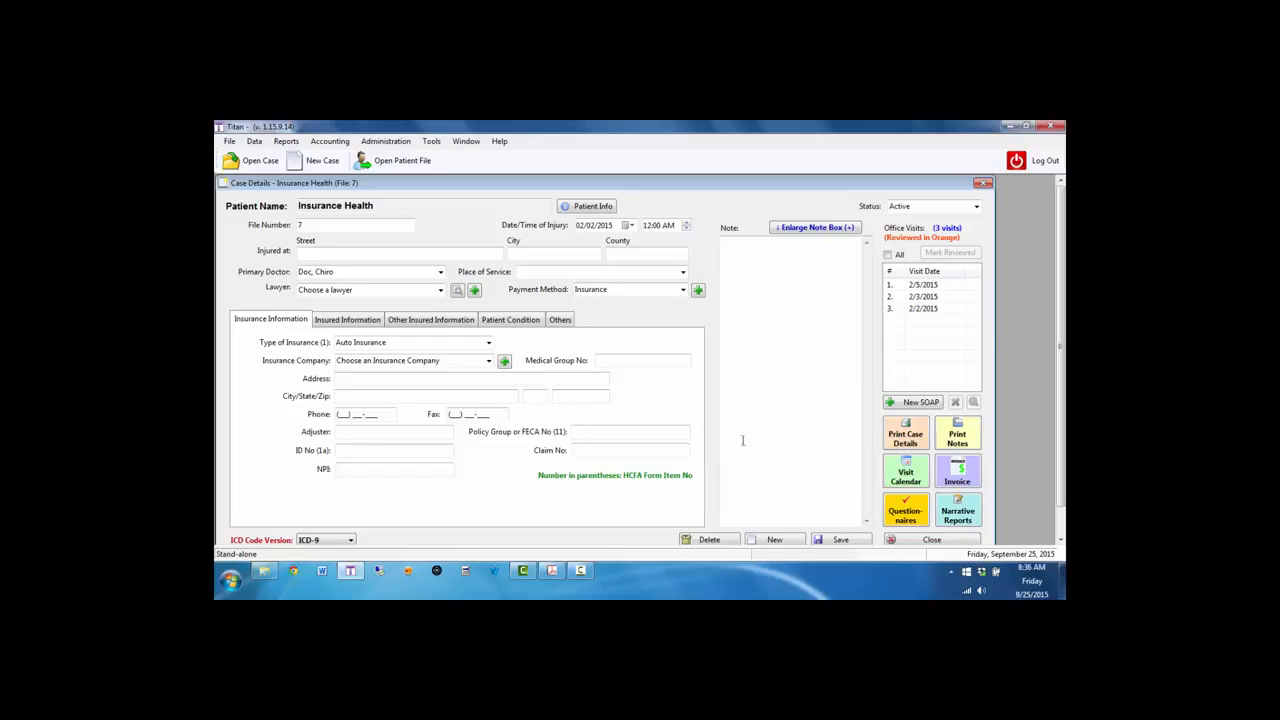
- Create a new SOAP progress sheet for the case with visit date 9/25/2015 and close it
click(913, 404)
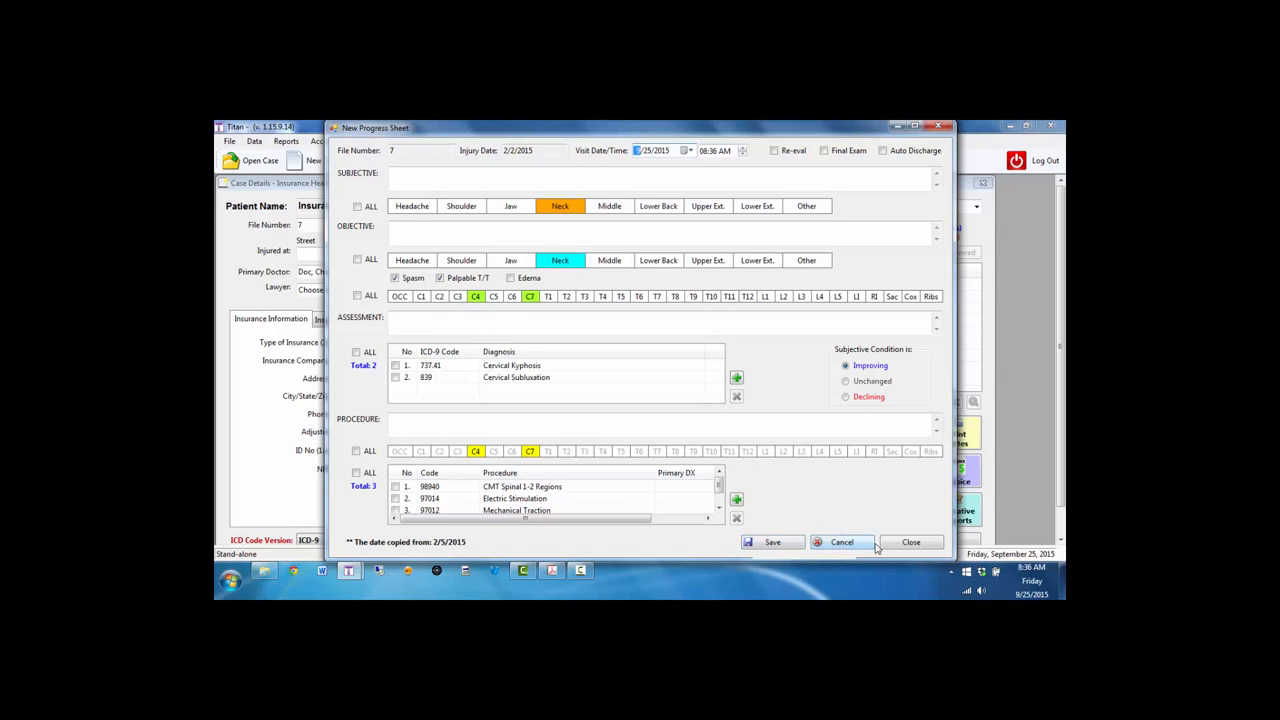
click(909, 543)
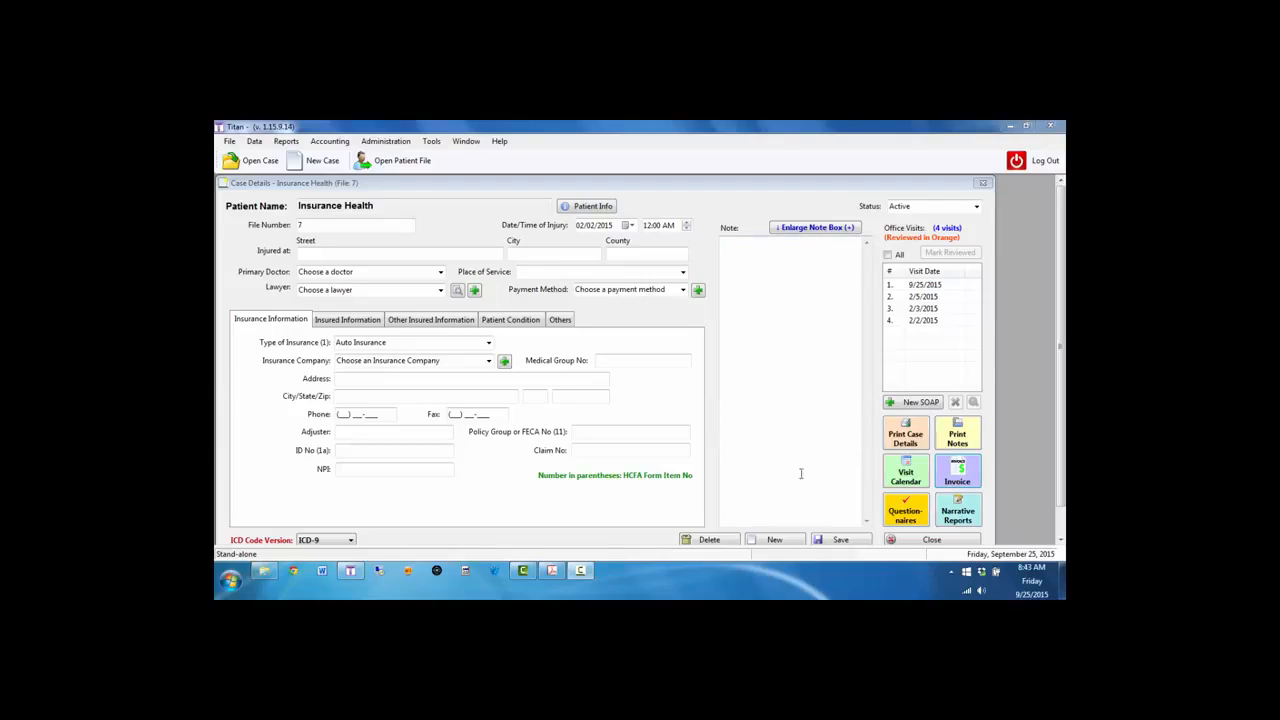
- Open the CMS1500 claim form from the case's invoice and check its Text & Form print preview and Text only print mode
click(950, 477)
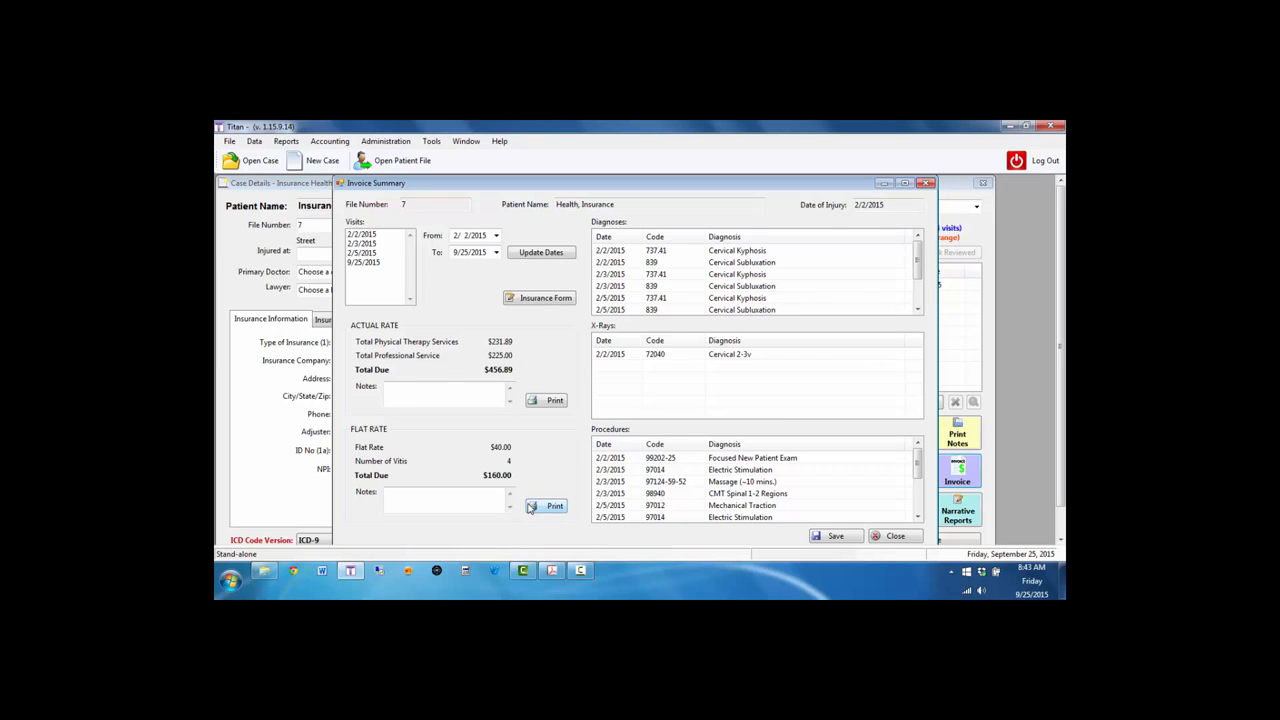
click(540, 300)
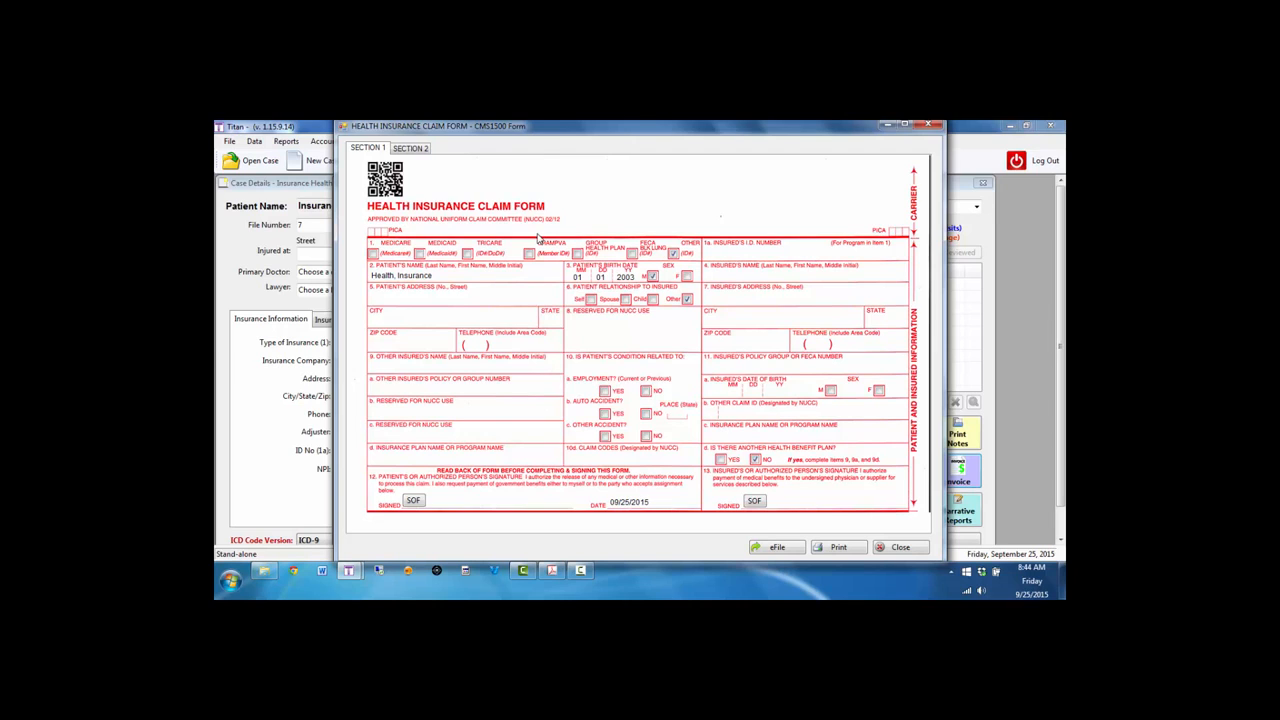
click(836, 550)
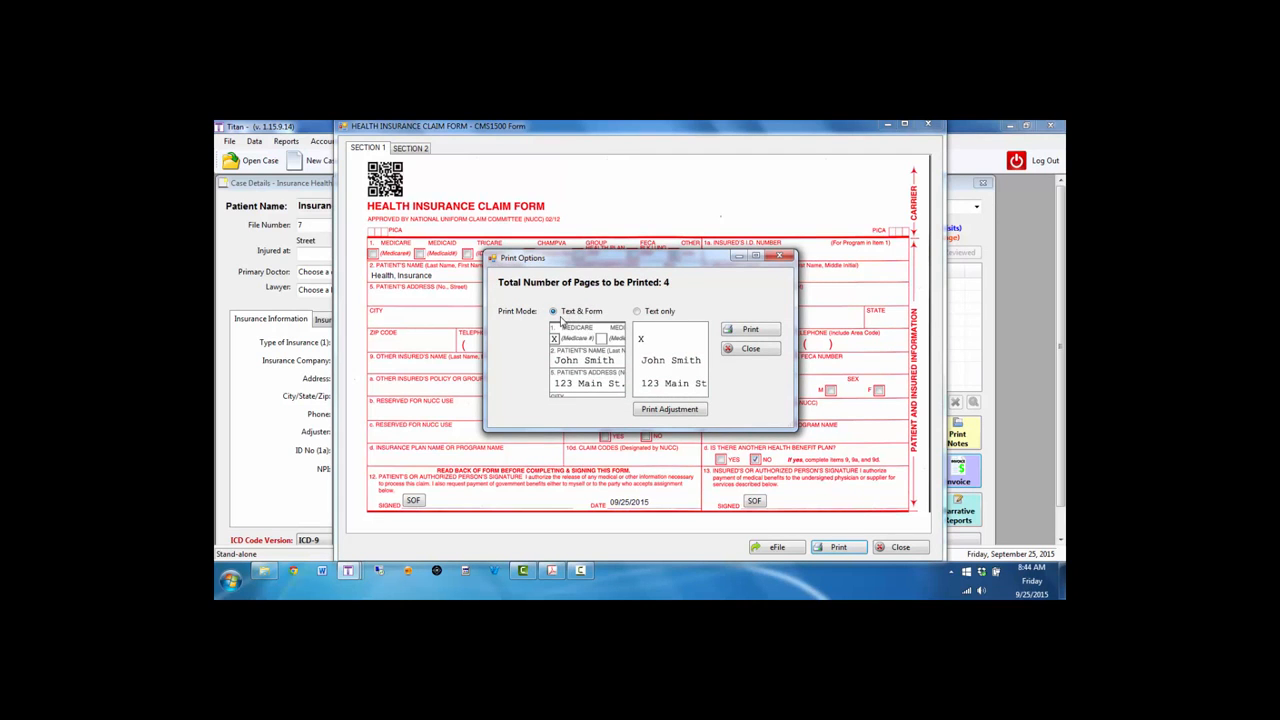
click(743, 336)
scroll(706, 352, down, 2)
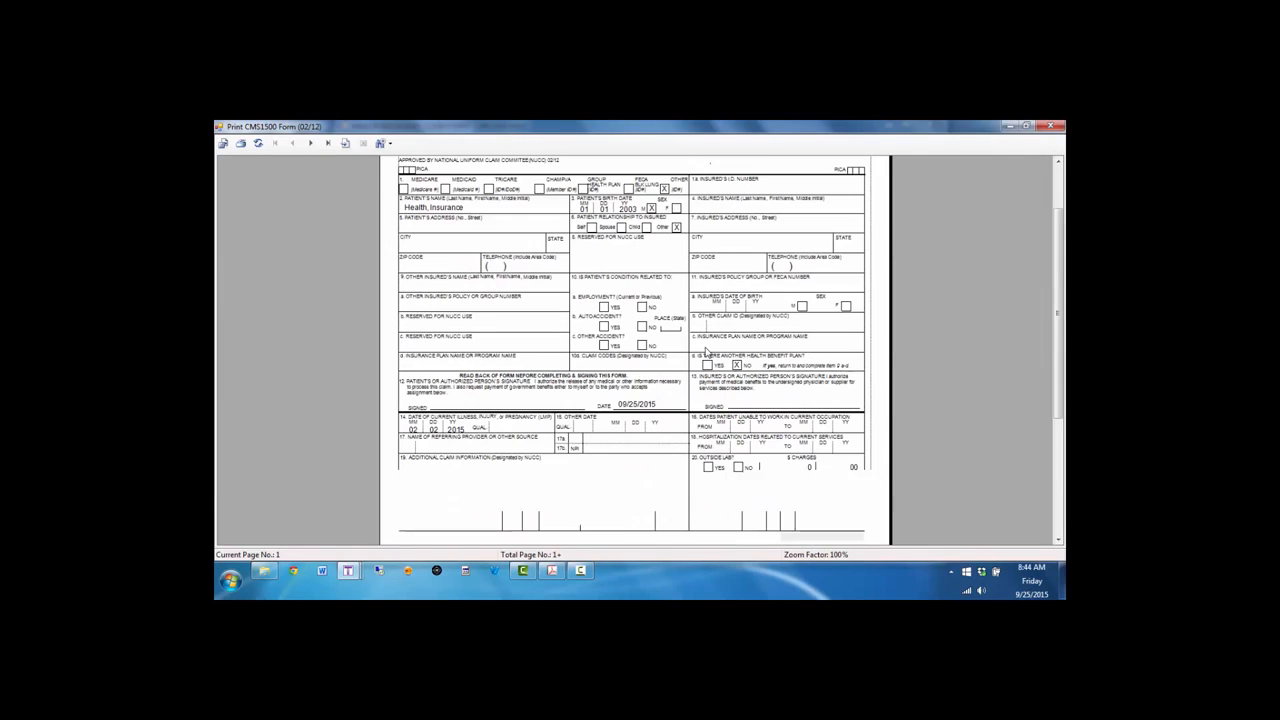
click(1053, 128)
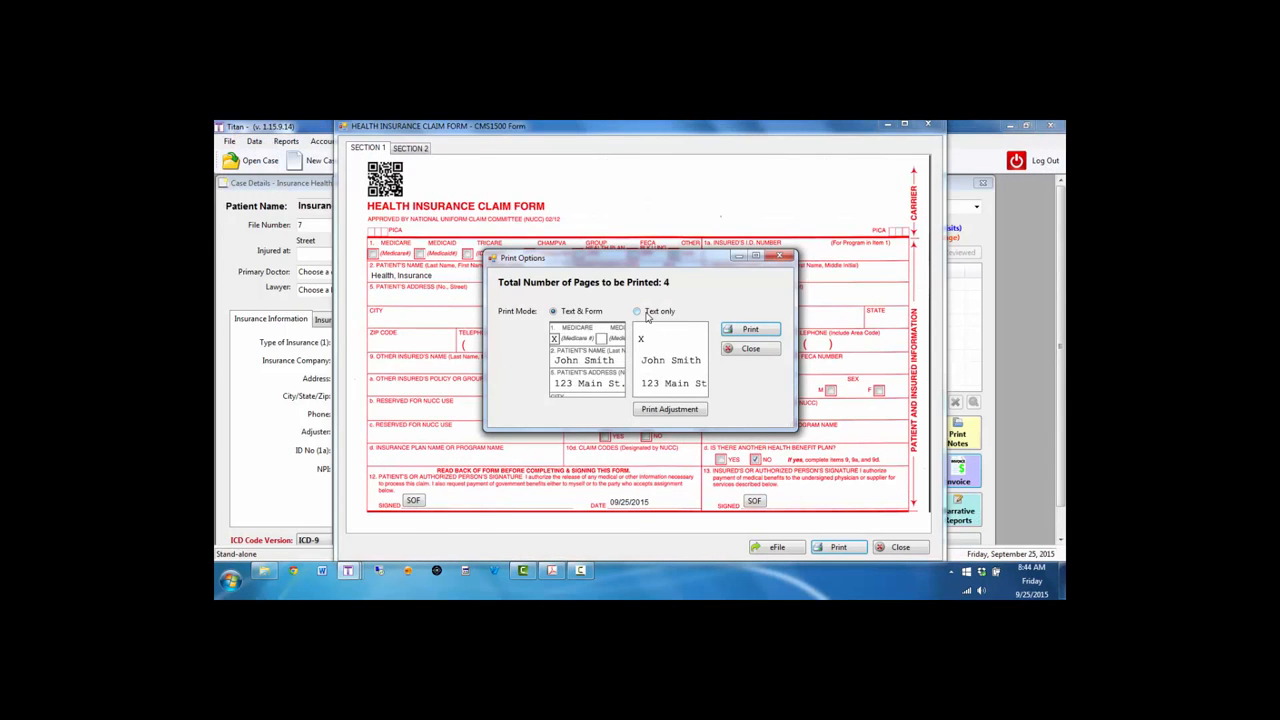
click(640, 312)
click(750, 349)
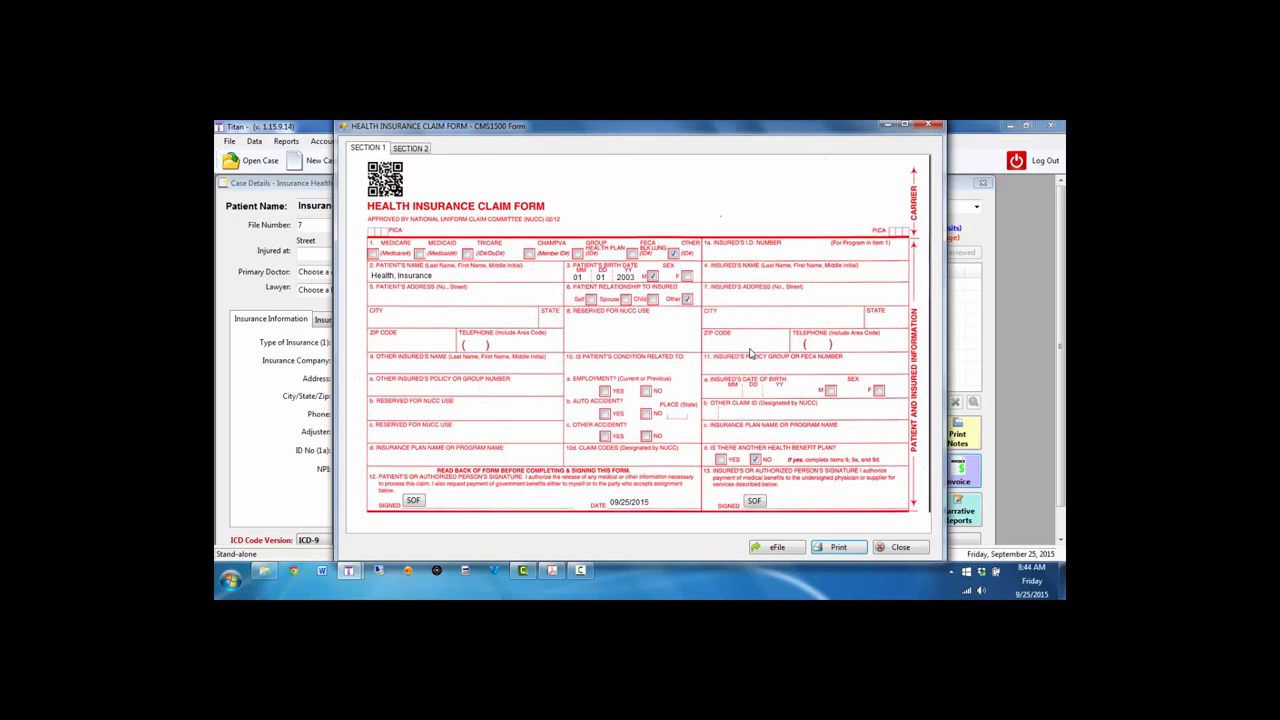
- Try to fill the claim form's two signature fields with Signature on File and close the form
click(278, 380)
click(414, 501)
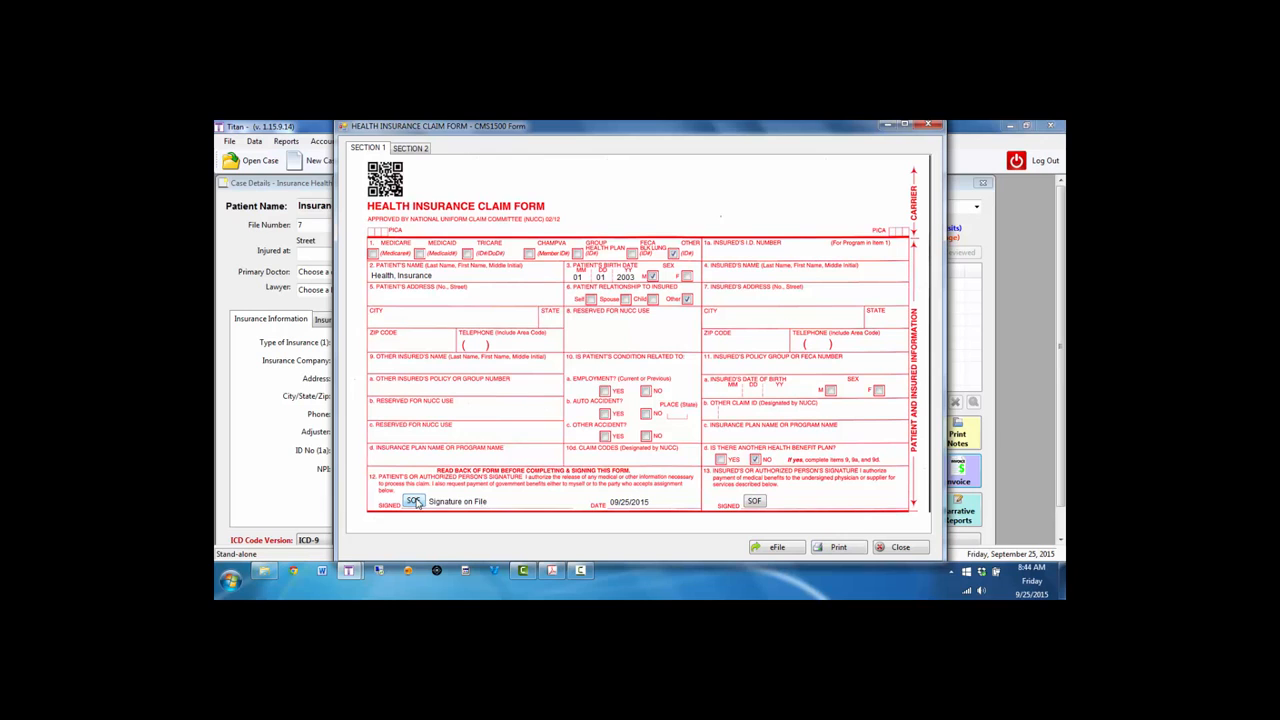
click(754, 501)
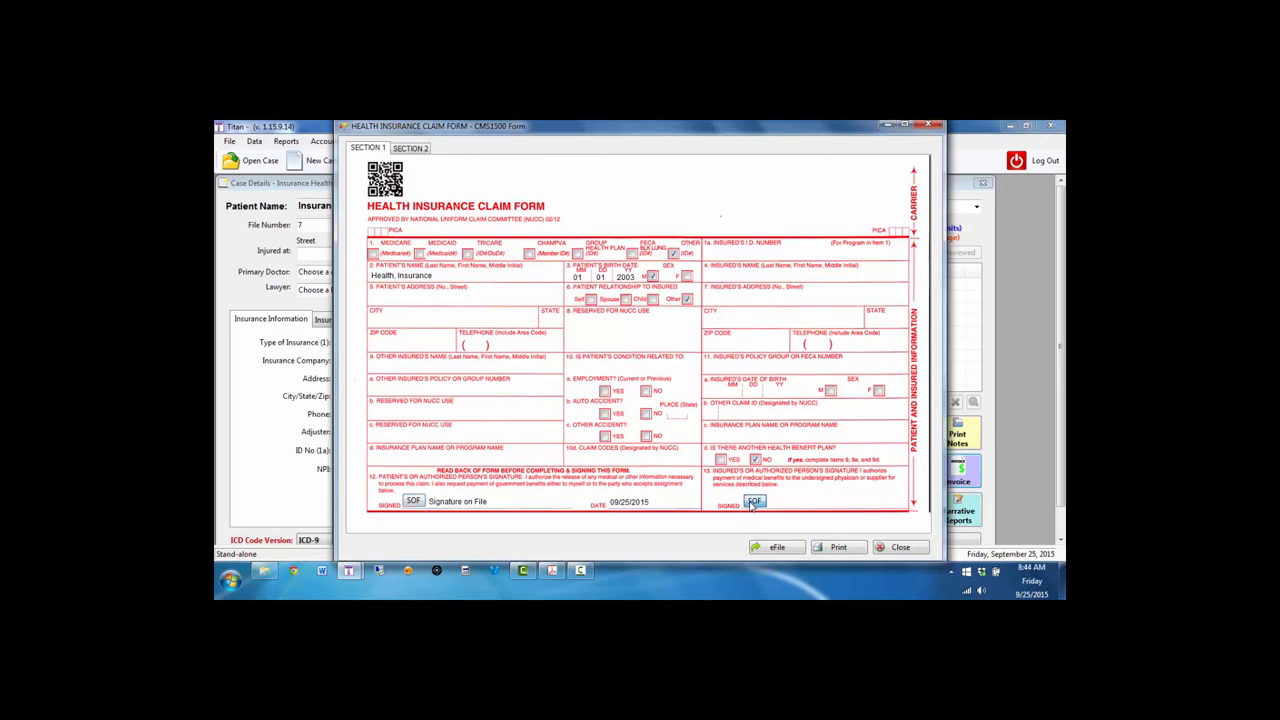
click(900, 547)
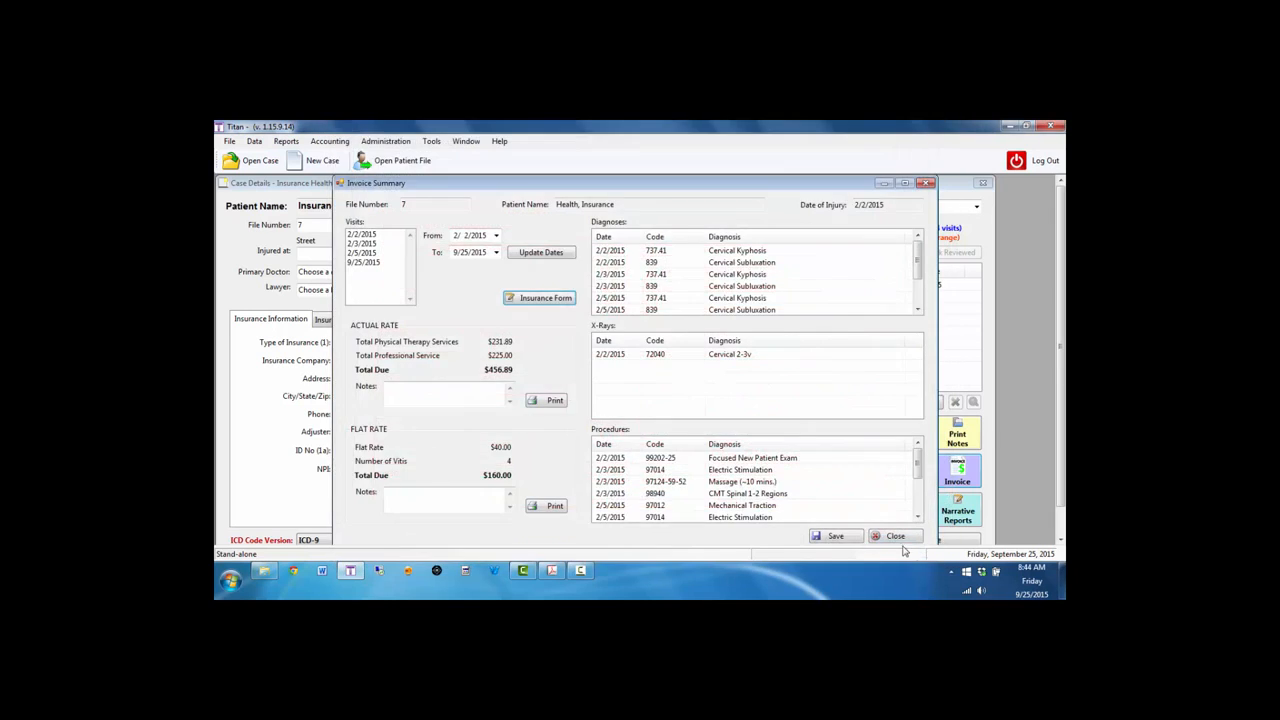
- Look at the claim form's electronic batch file export without saving a file, and close the form and the invoice summary
click(545, 299)
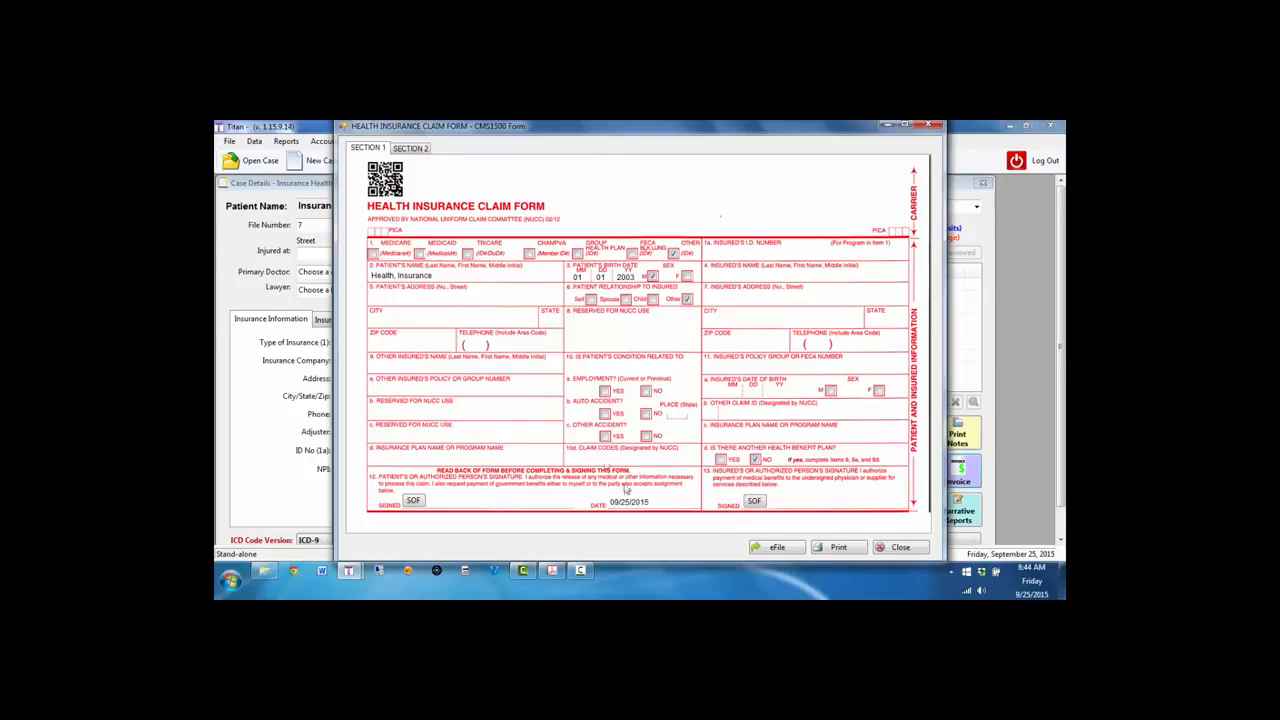
click(769, 552)
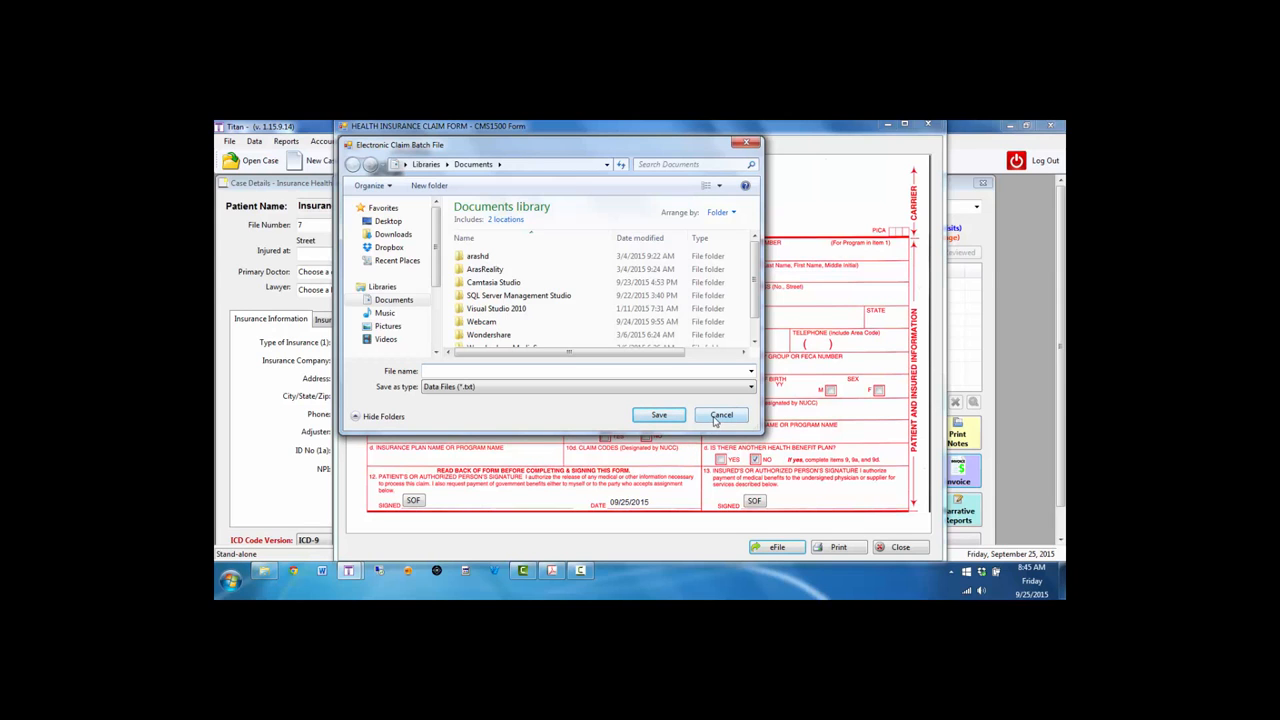
click(719, 415)
click(882, 549)
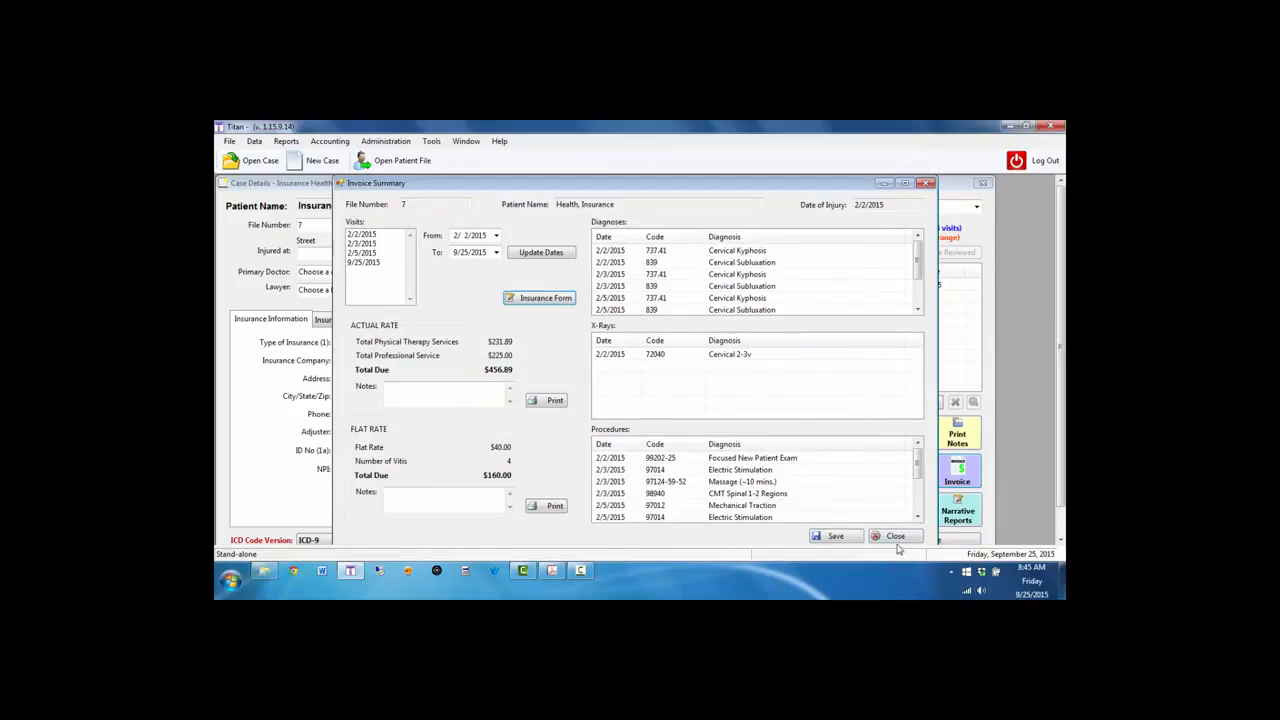
click(897, 538)
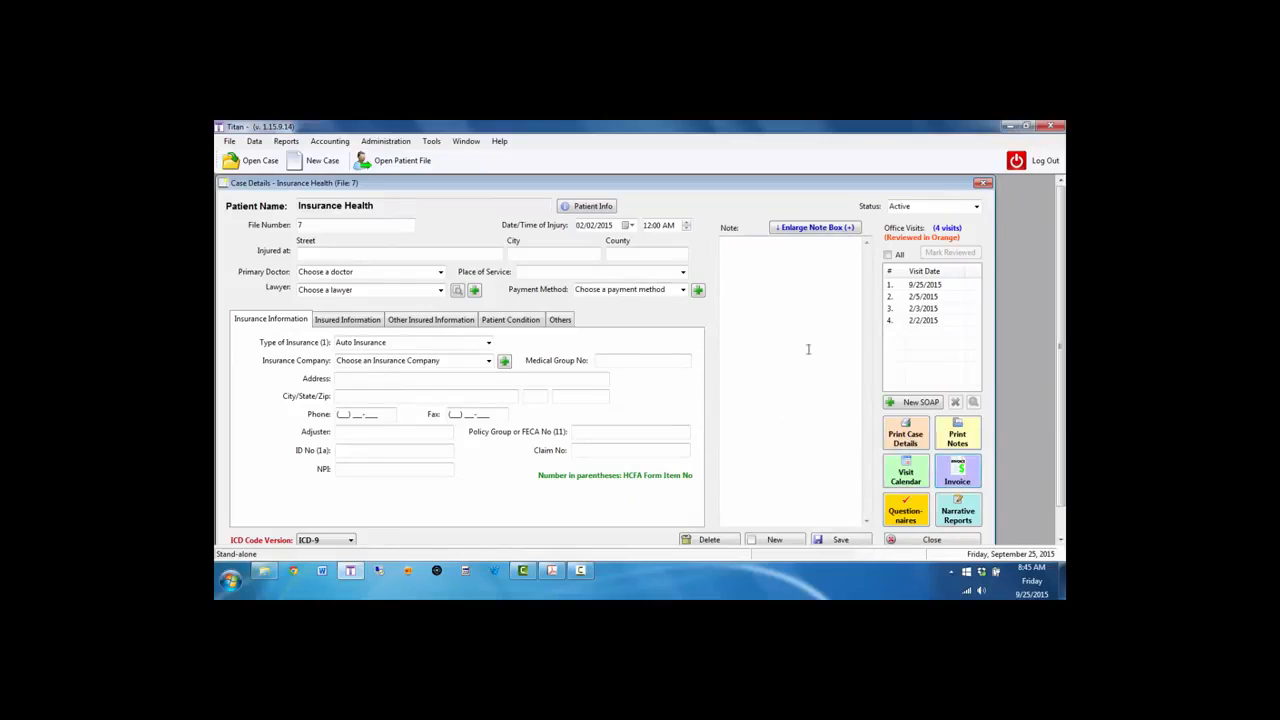
- In the personal injury patient's case, choose the chiropractor as primary doctor, the PI attorney as lawyer and PI as payment method
click(917, 540)
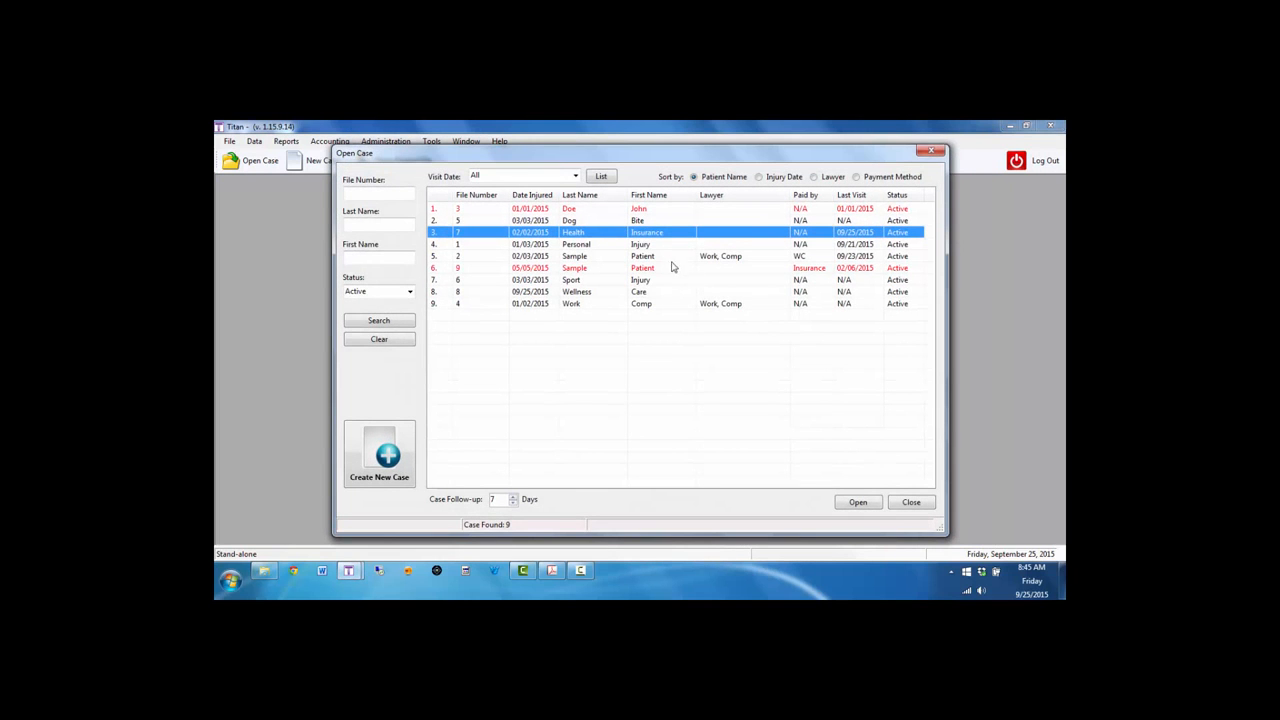
double_click(653, 250)
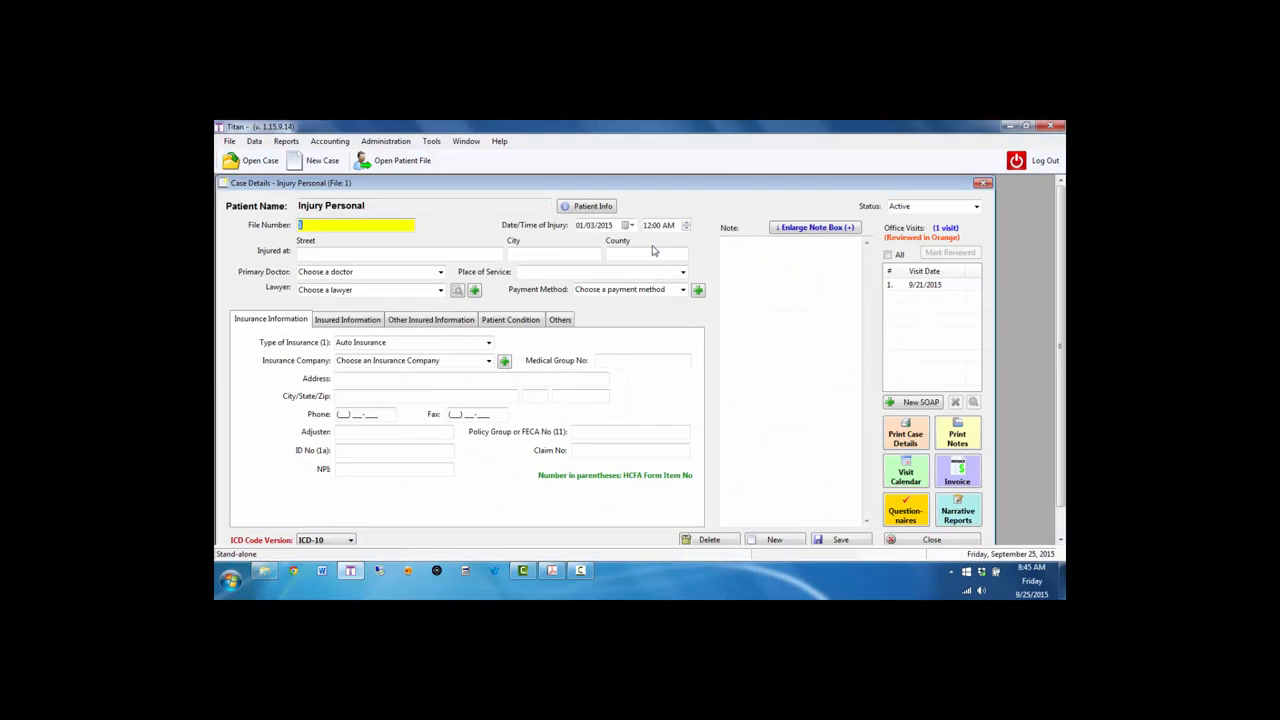
click(440, 274)
click(389, 289)
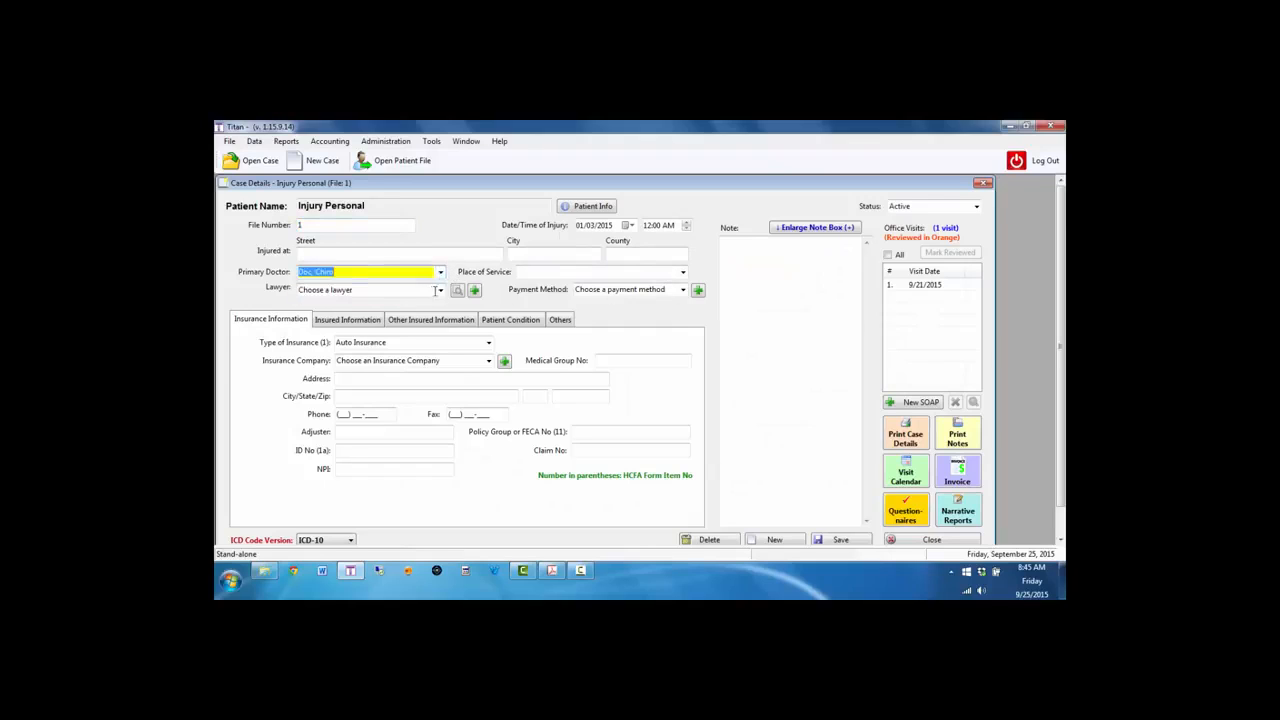
click(390, 290)
click(388, 314)
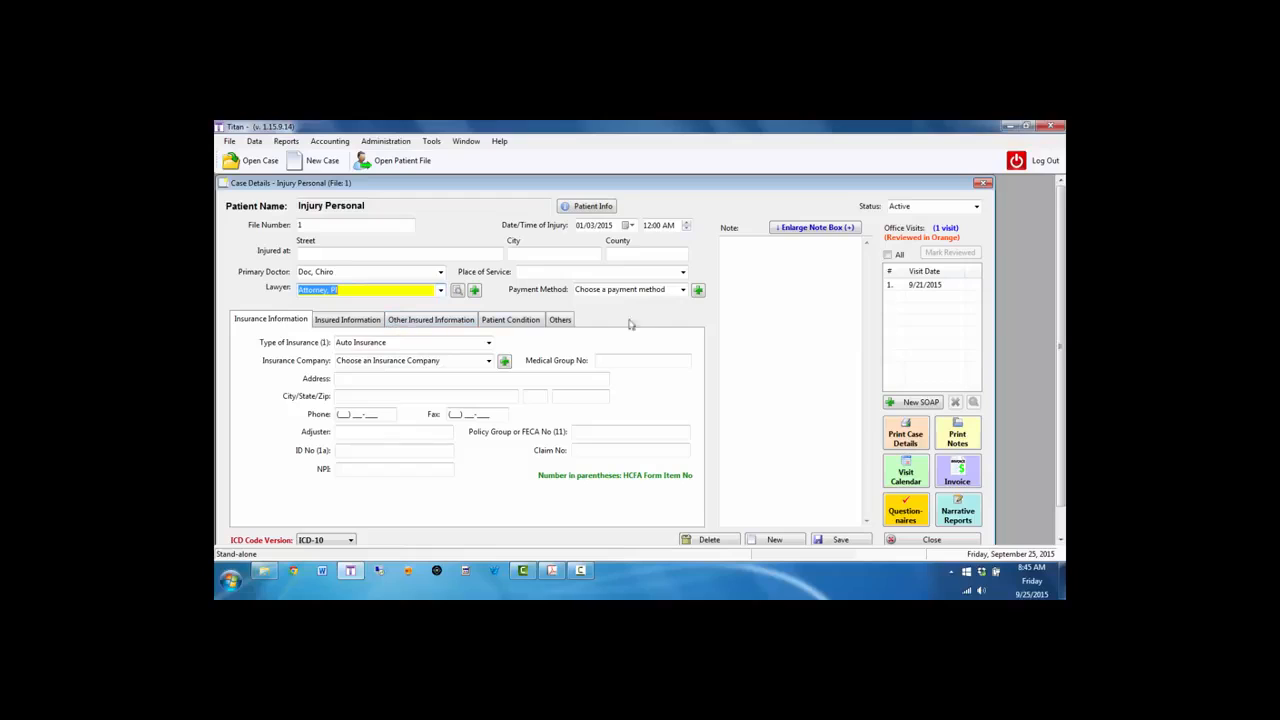
click(681, 290)
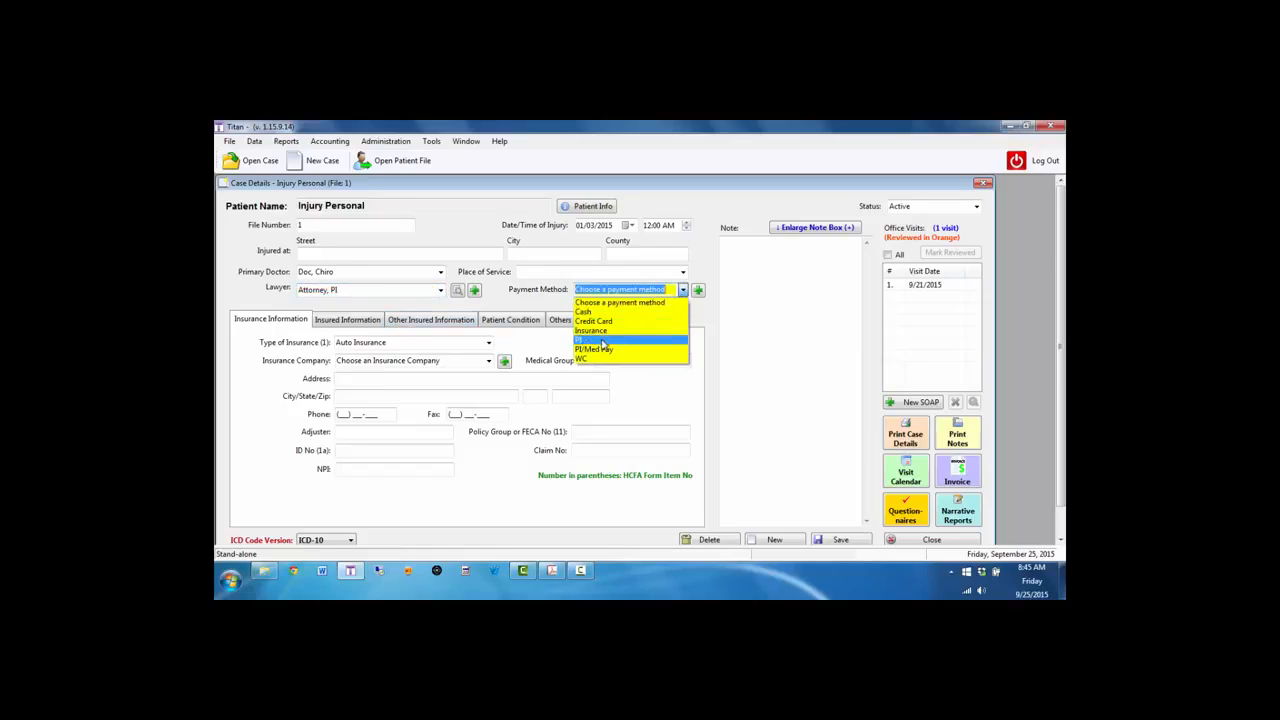
click(605, 342)
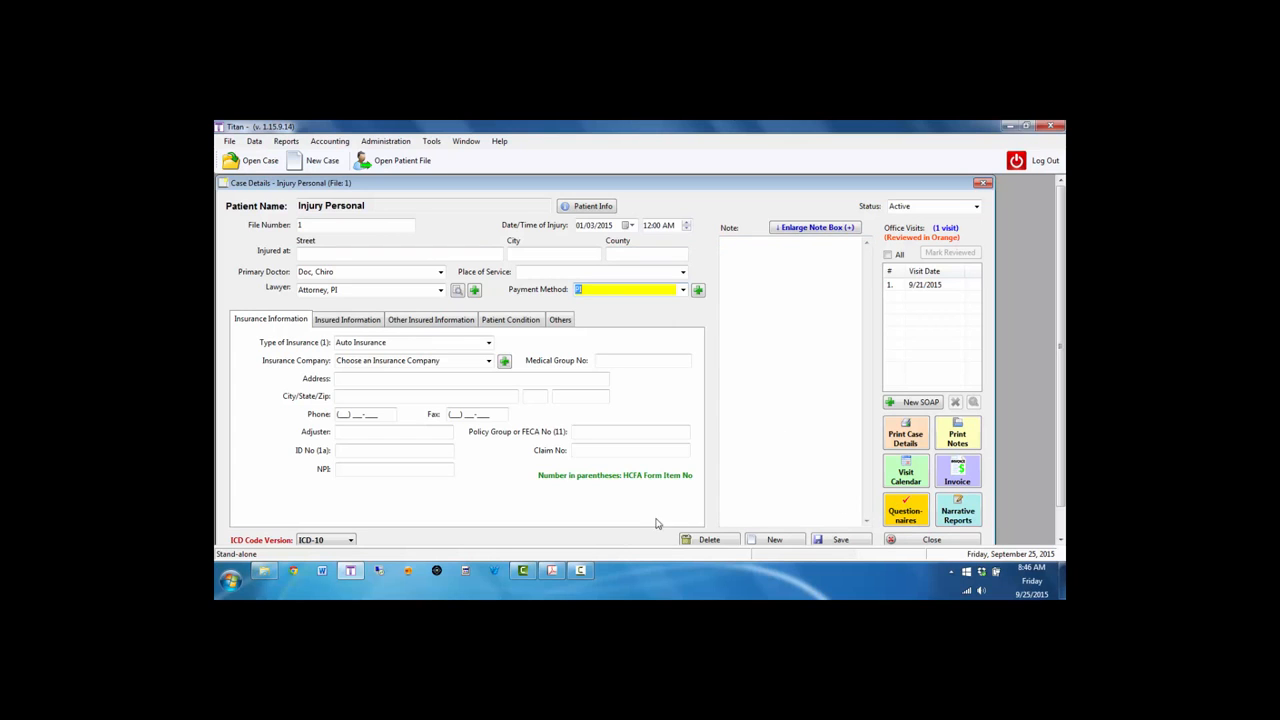
- Switch to Adobe Acrobat Pro and look through all pages of the ICD 10 patient intake form
click(552, 571)
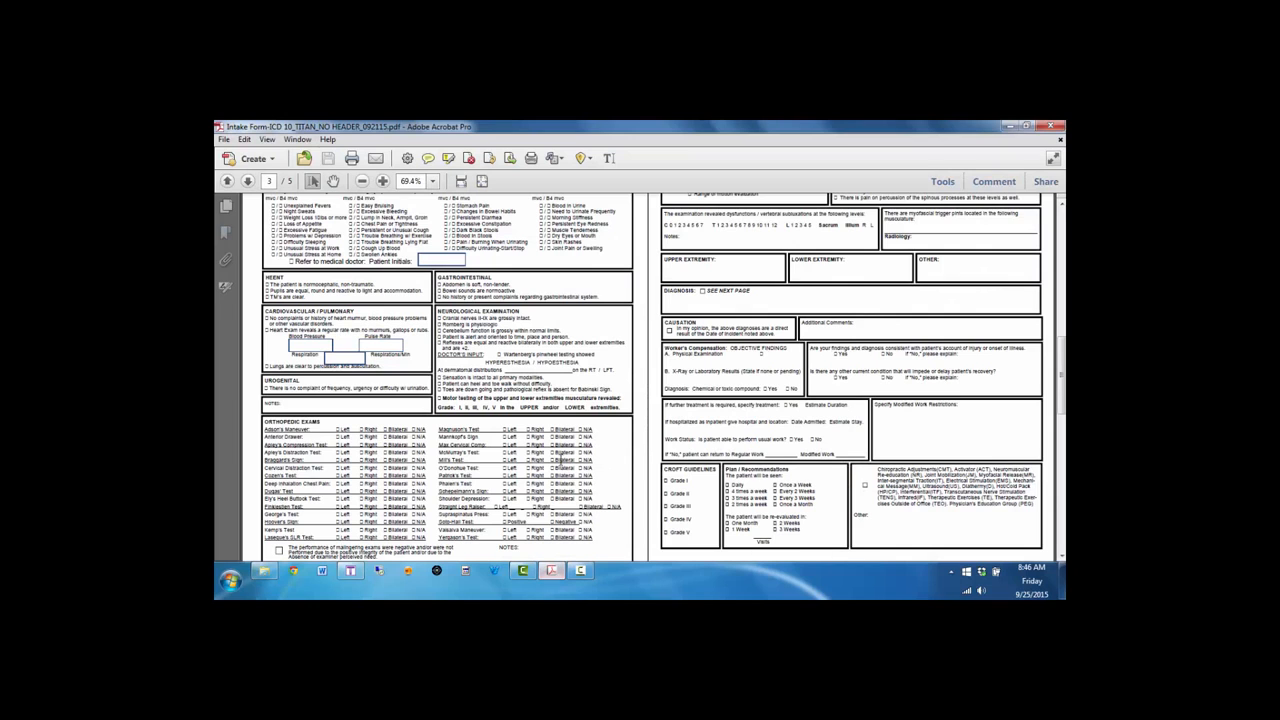
scroll(566, 449, up, 10)
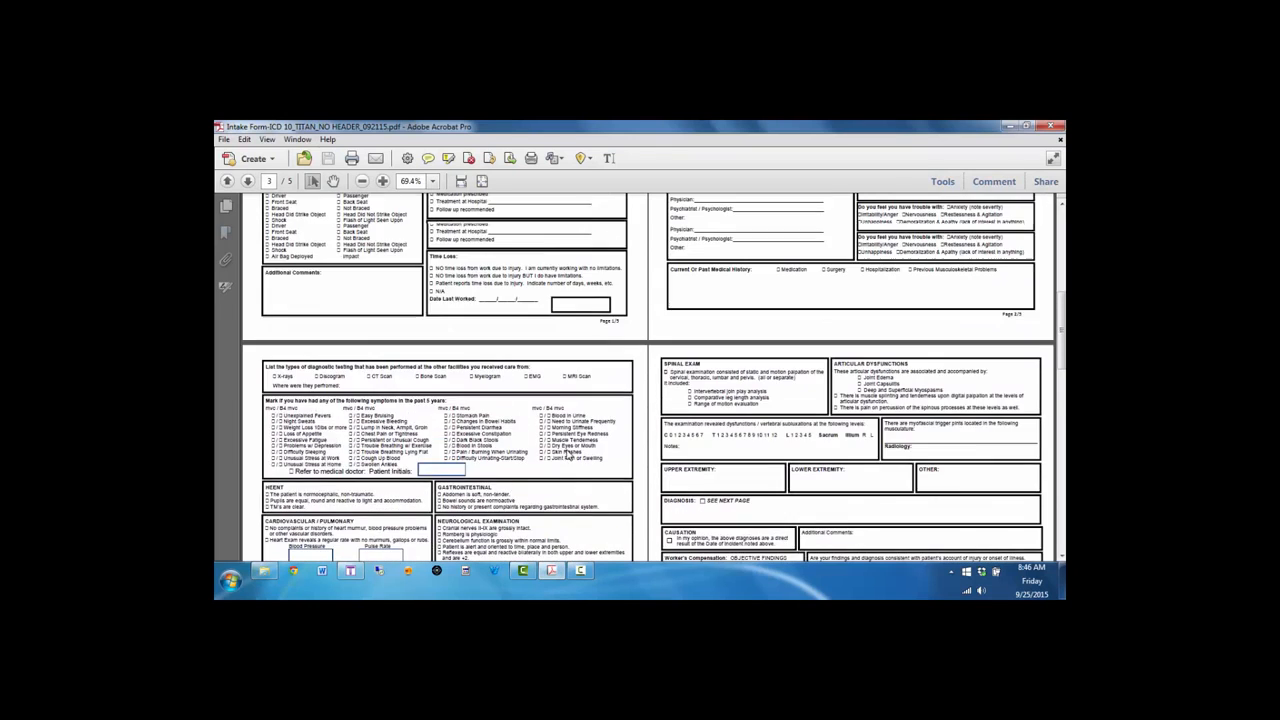
scroll(566, 449, up, 3)
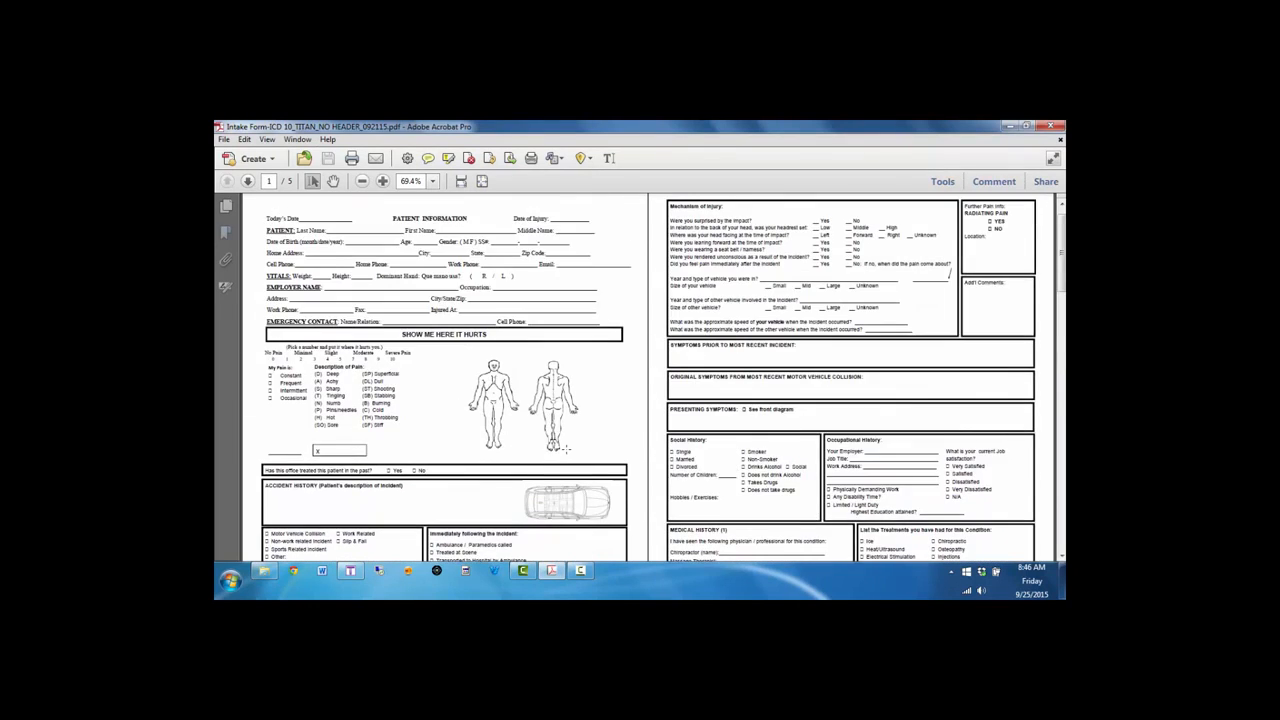
scroll(566, 449, down, 10)
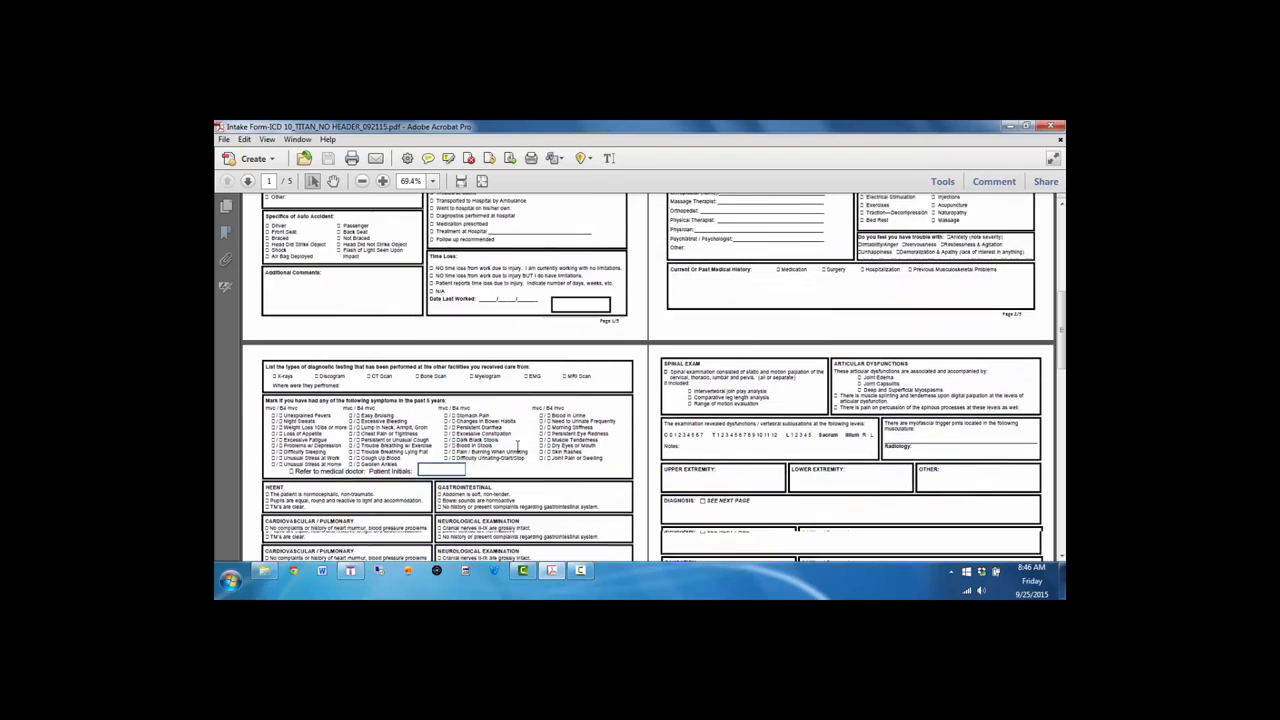
scroll(517, 445, down, 5)
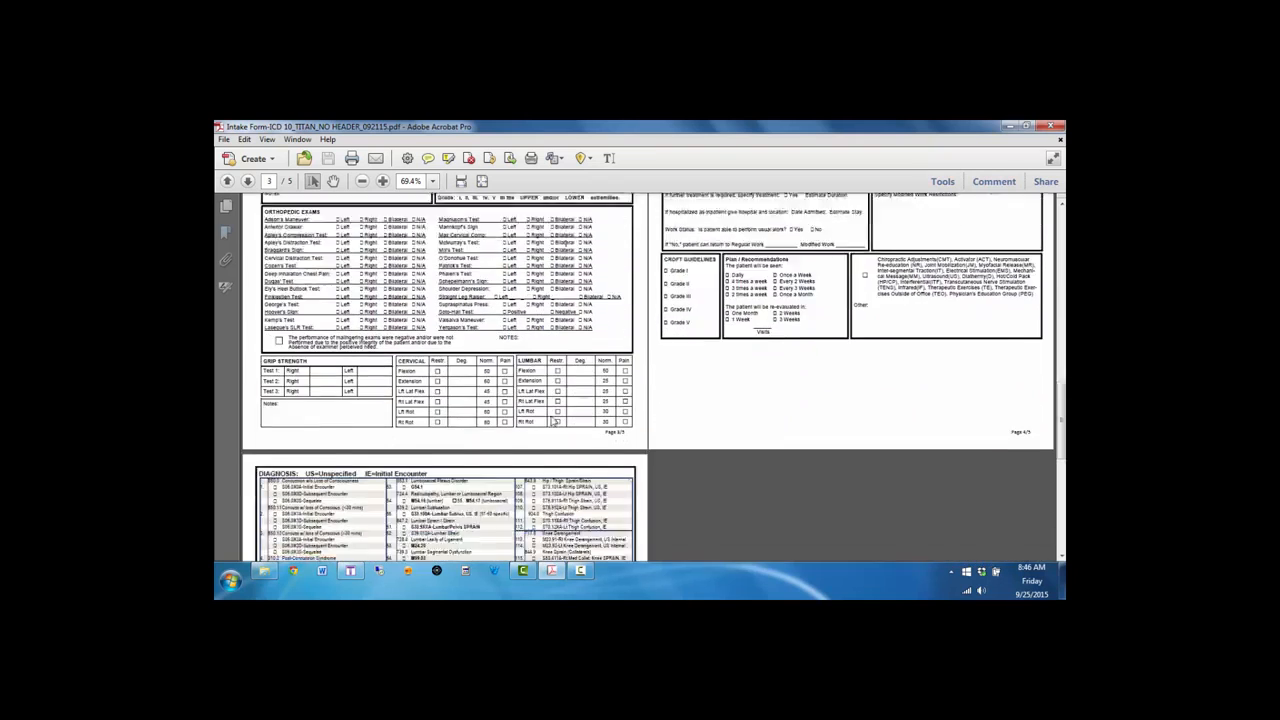
scroll(630, 390, down, 10)
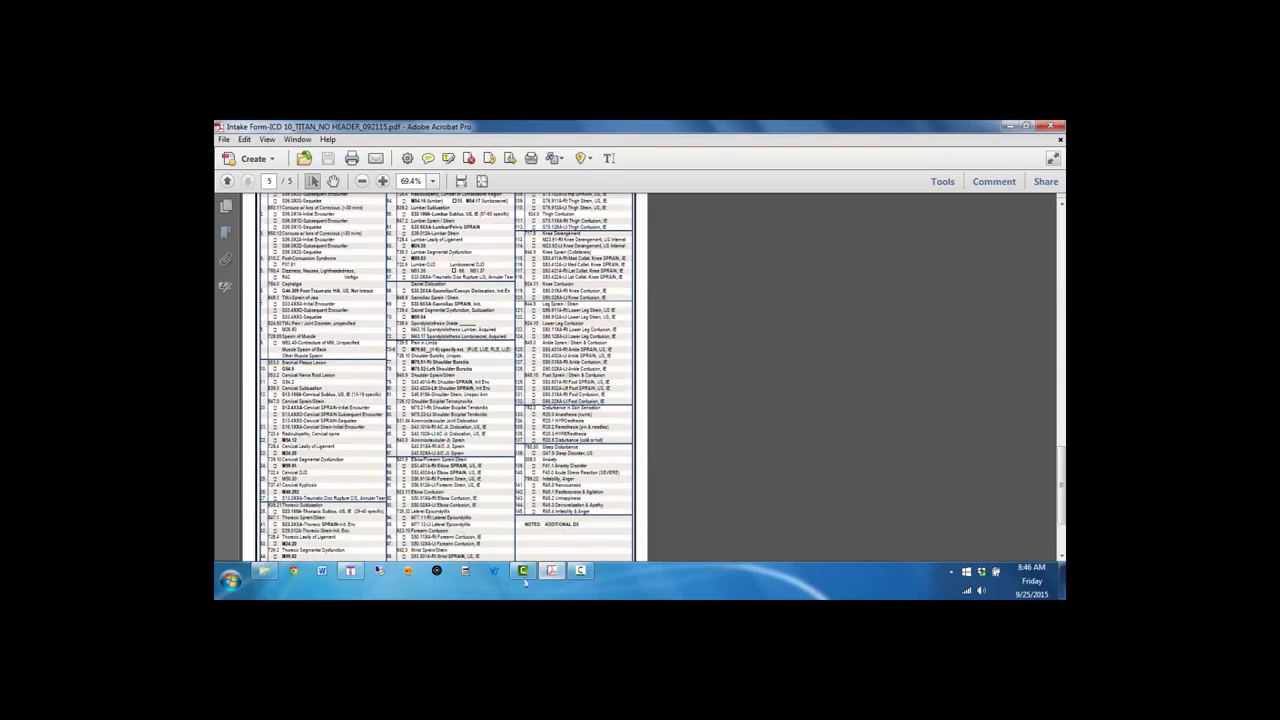
- Return to Titan and create a new initial narrative report for the case with date of exam 01/03/2015
click(350, 571)
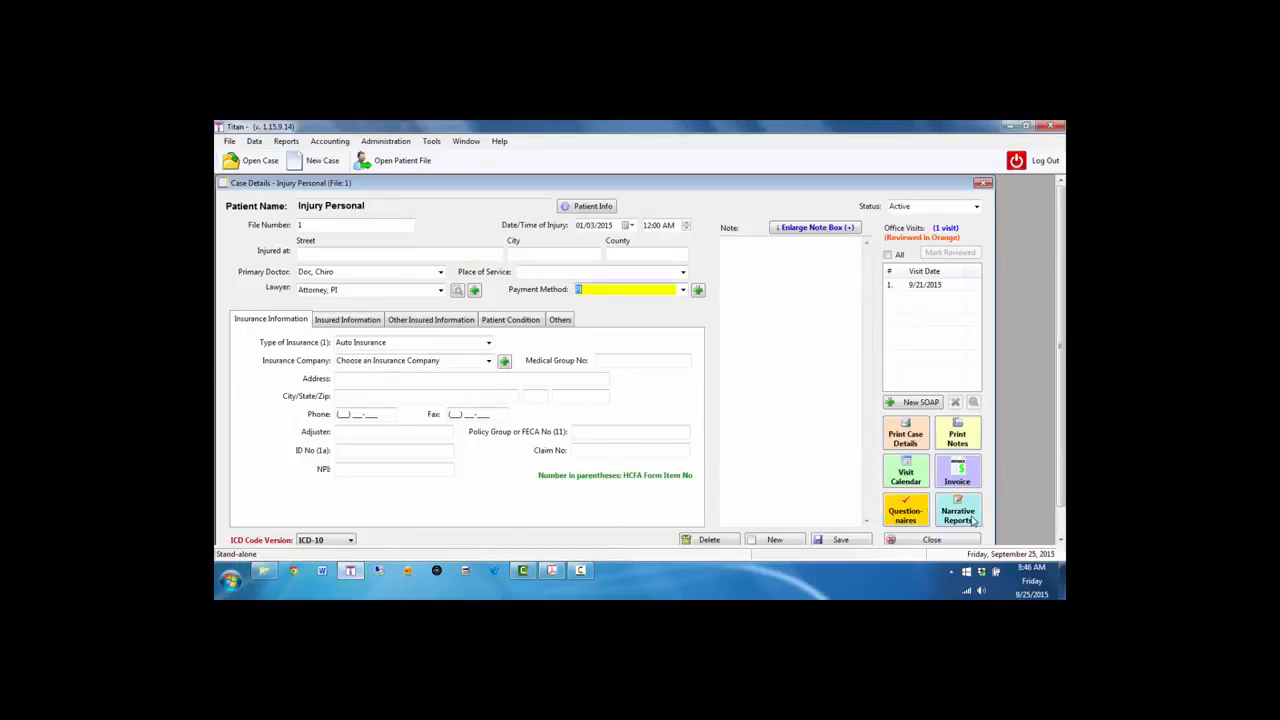
click(970, 518)
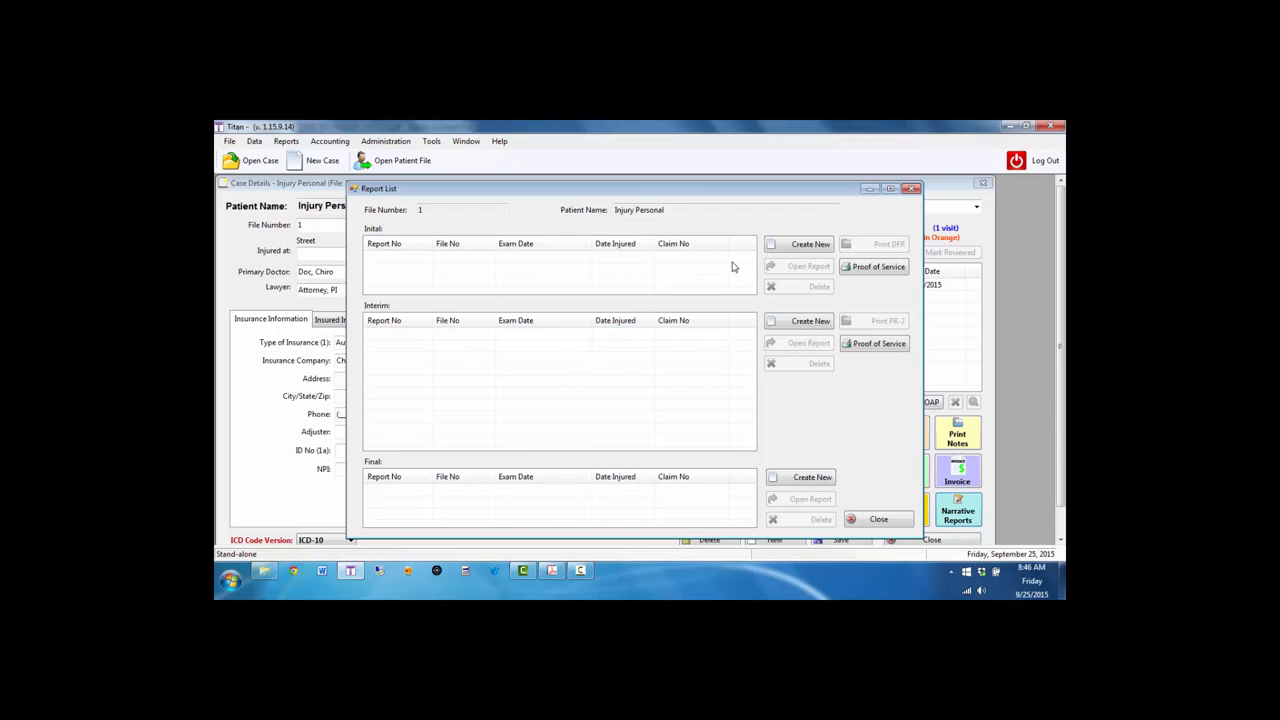
click(789, 250)
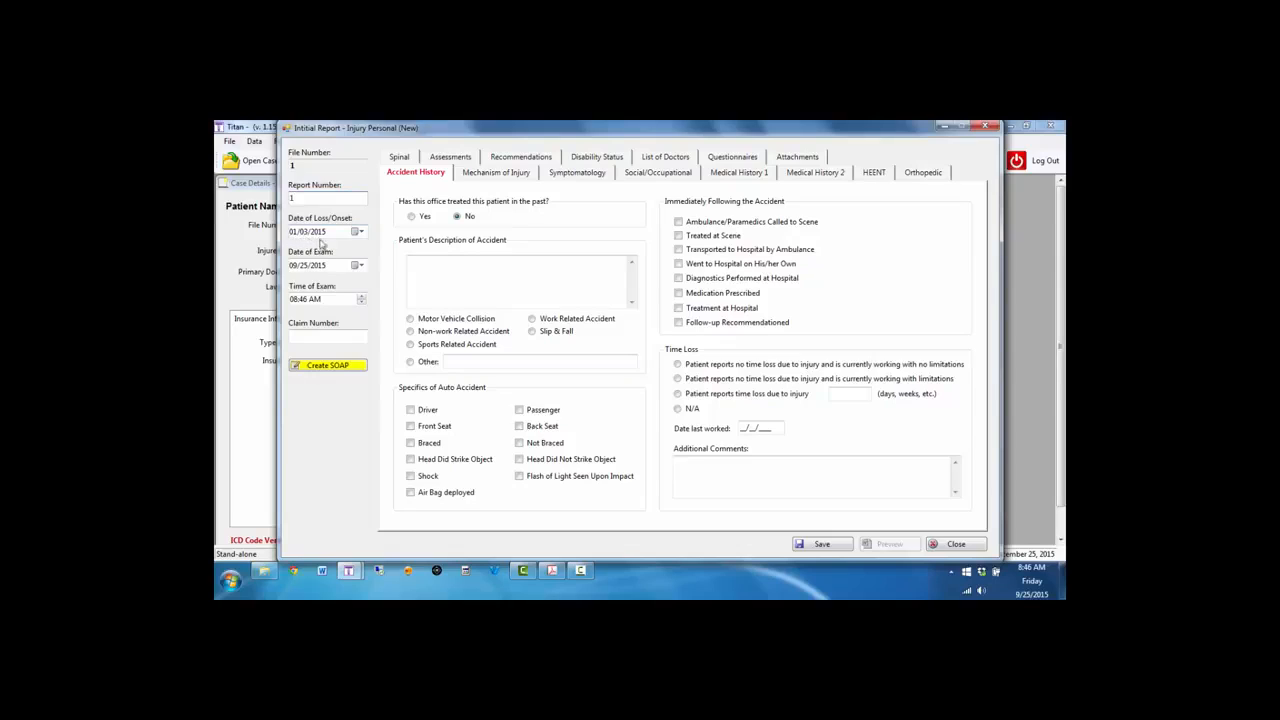
click(296, 265)
text(01)
- Fill in the accident history with description "sdfsfsdfs", Motor Vehicle Collision, Driver and Ambulance/Paramedics Called to Scene, and open the mechanism of injury questions
click(468, 278)
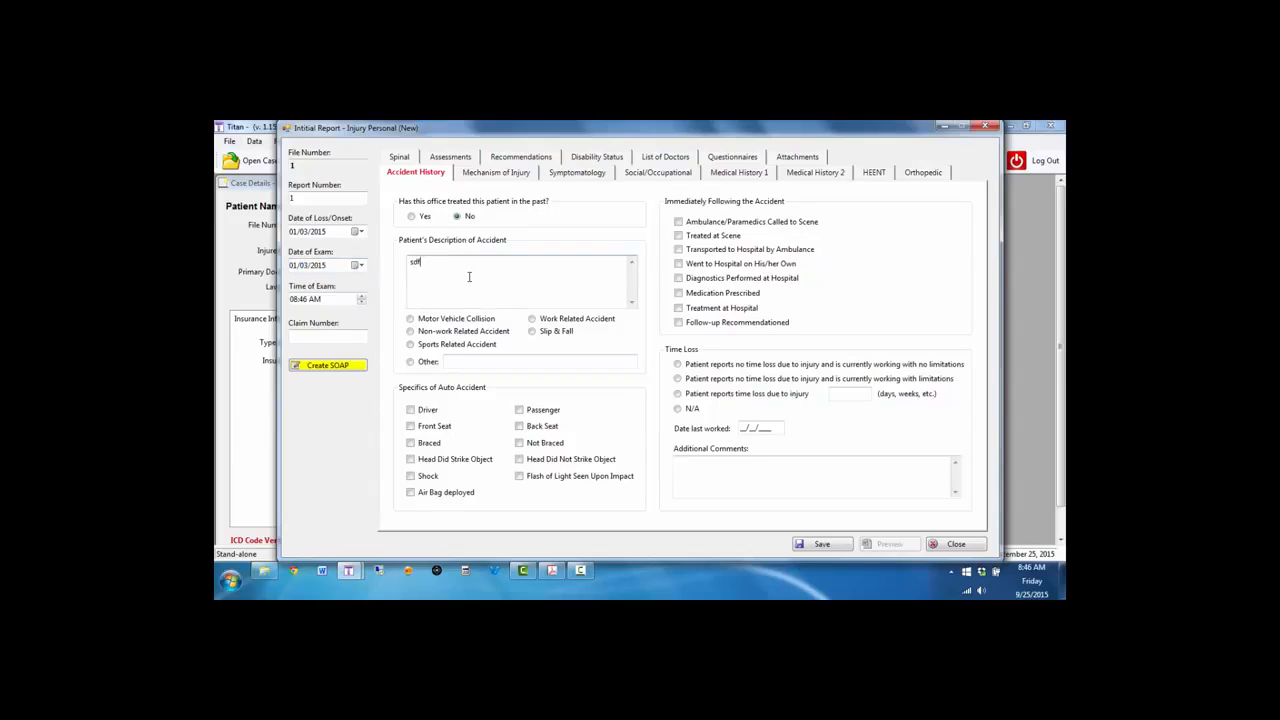
text(sdfsfsdfs)
click(471, 318)
click(430, 411)
click(686, 224)
click(503, 174)
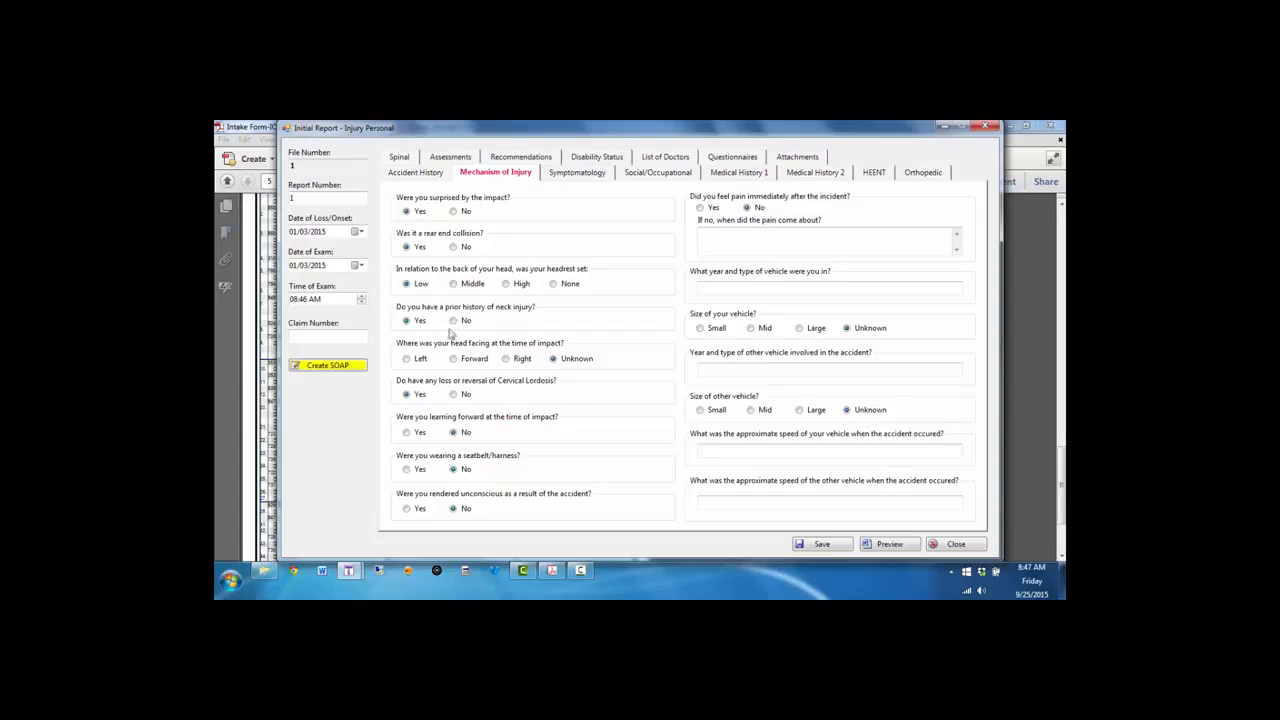
- Answer No to prior neck injury, and record bilateral shoulder and neck pain with intensity 7 under presenting symptoms
click(466, 323)
click(589, 177)
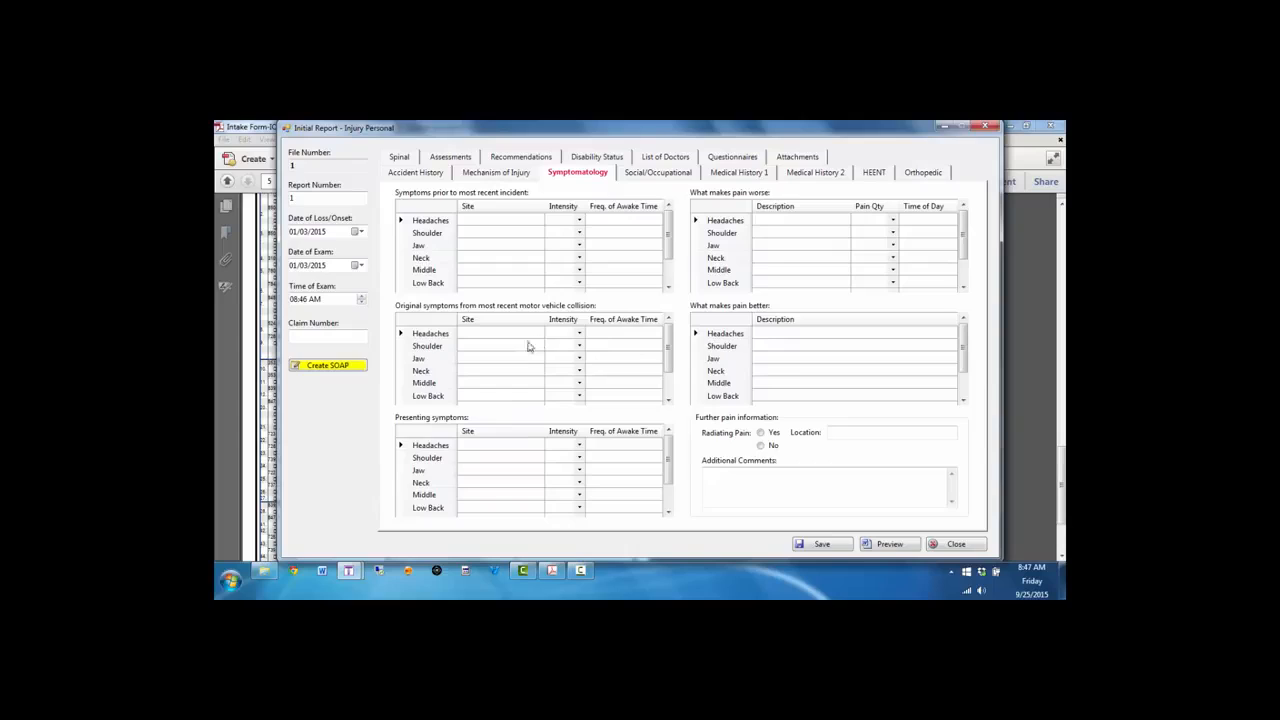
click(479, 459)
click(580, 462)
click(580, 462)
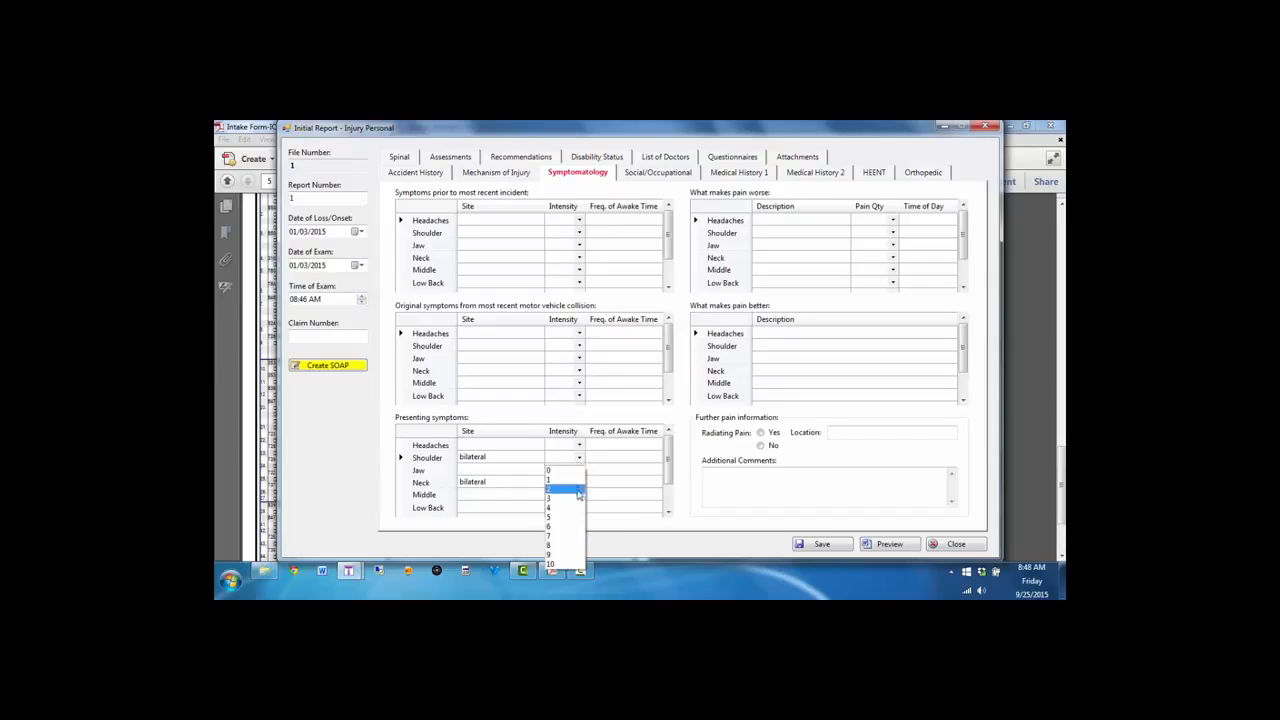
click(560, 535)
click(557, 487)
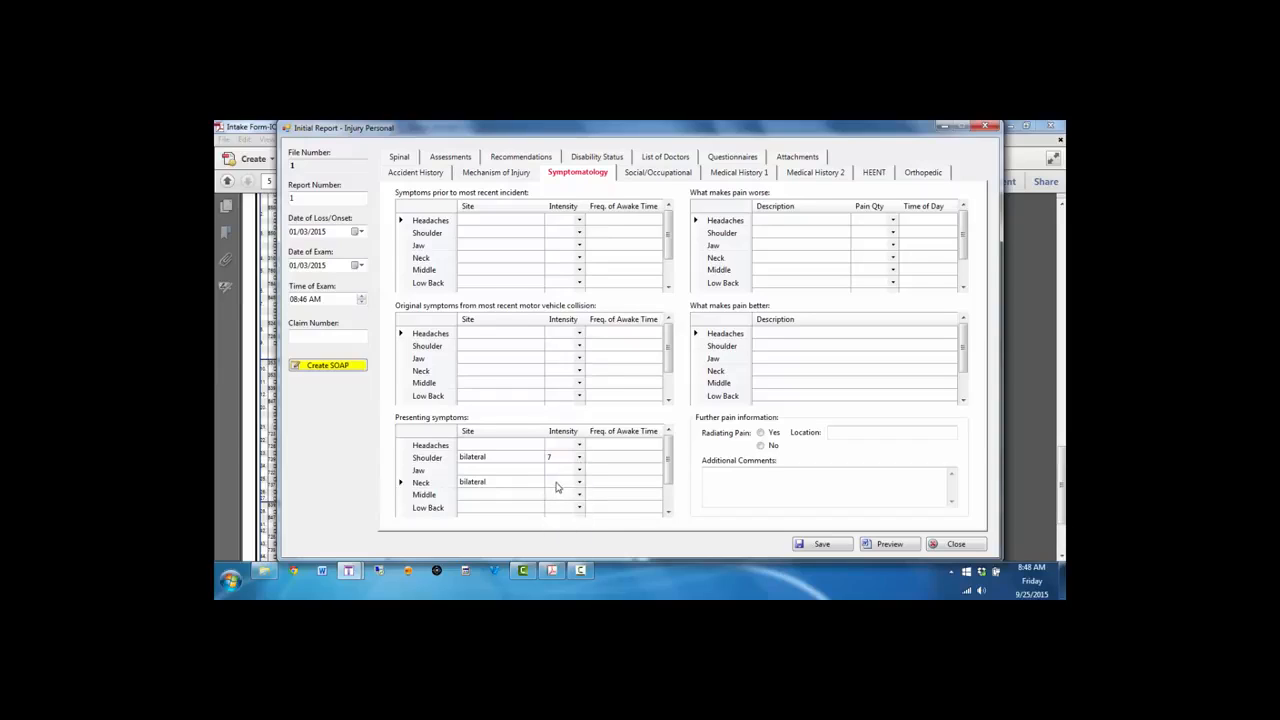
text(7)
- Enter "constant" as the frequency of awake time for the presenting shoulder symptom and copy it to the neck symptom
click(595, 461)
text(constant)
double_click(596, 459)
right_click(596, 459)
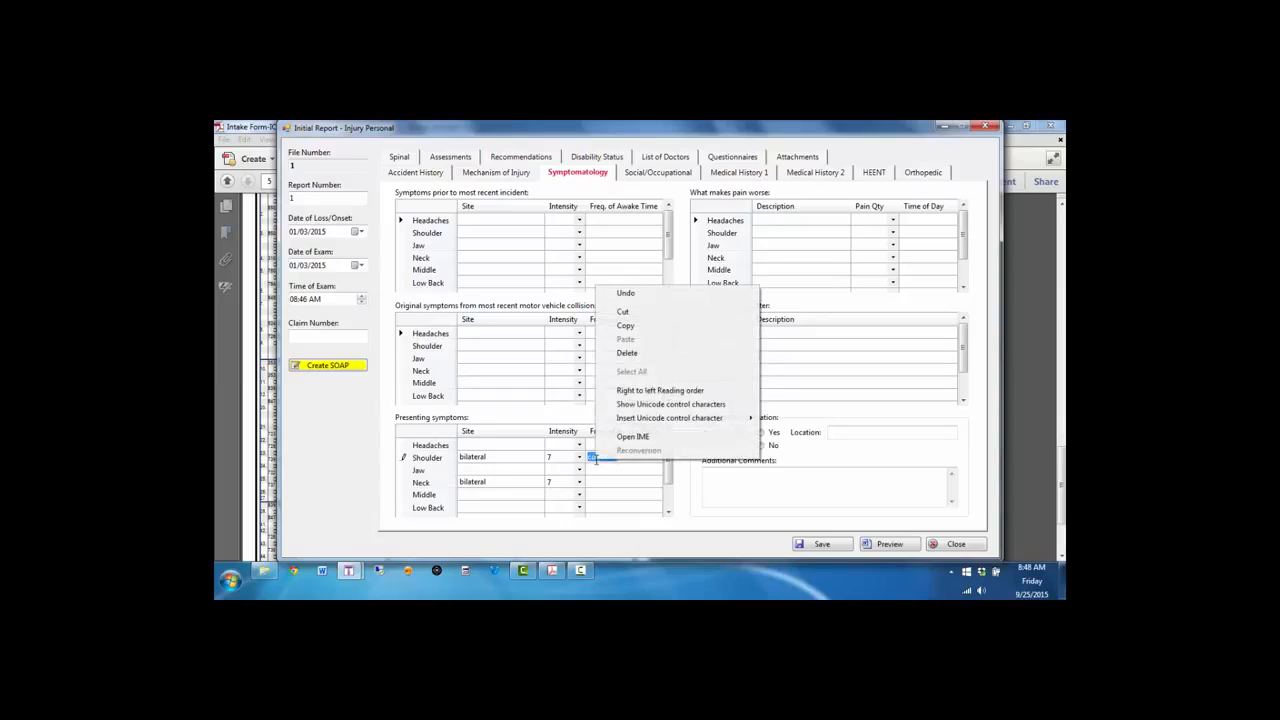
click(645, 327)
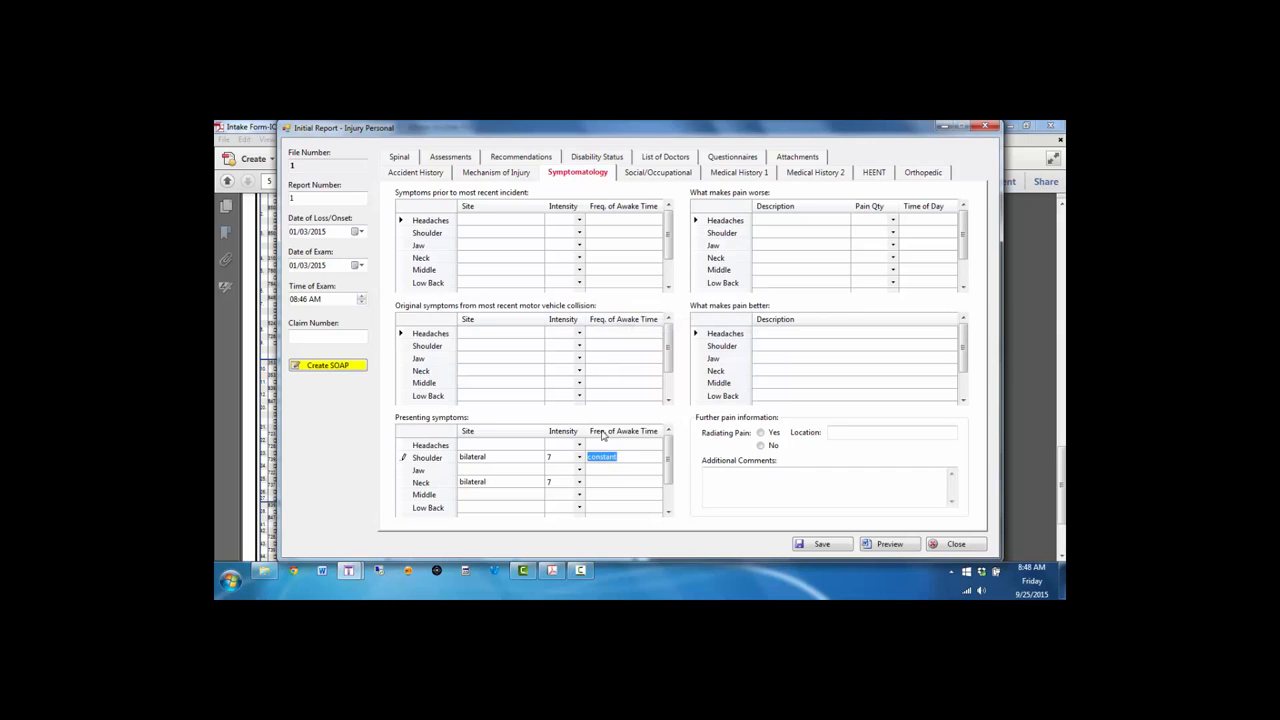
click(603, 484)
key(ctrl+v)
- Go through the social/occupational, medical history and HEENT sections, marking Anxiety among the patient's troubles
click(650, 173)
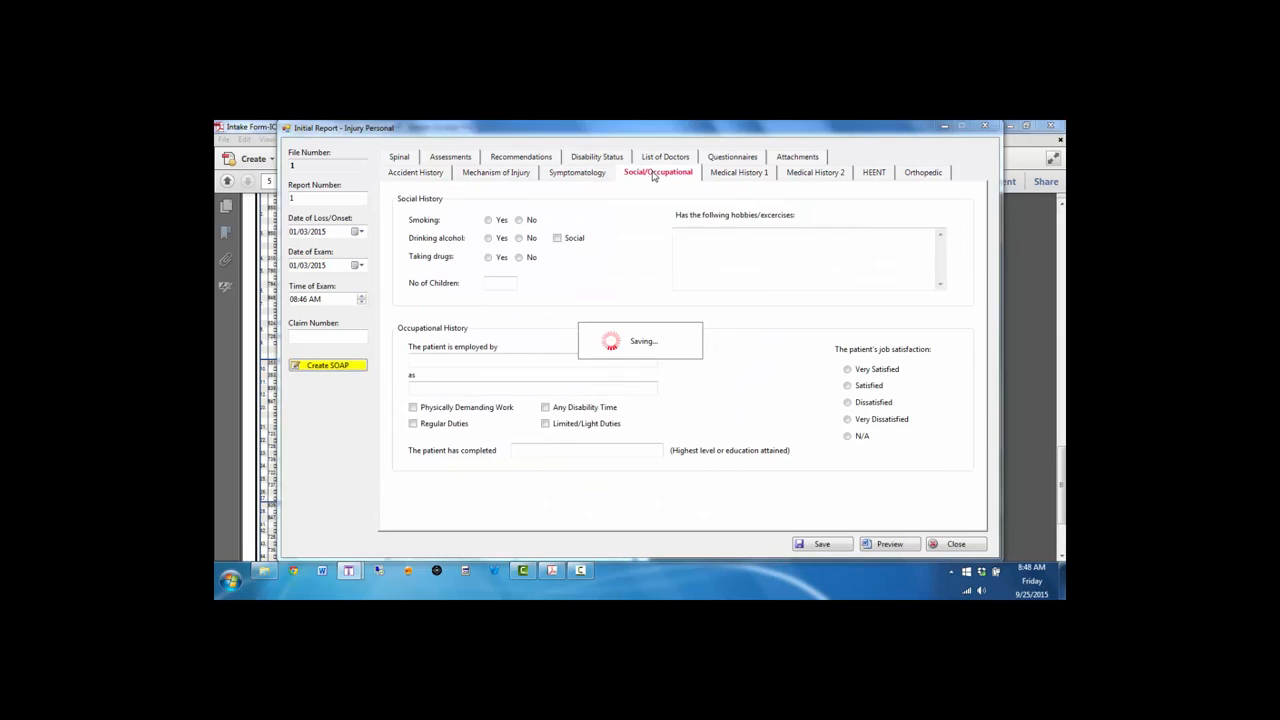
click(742, 173)
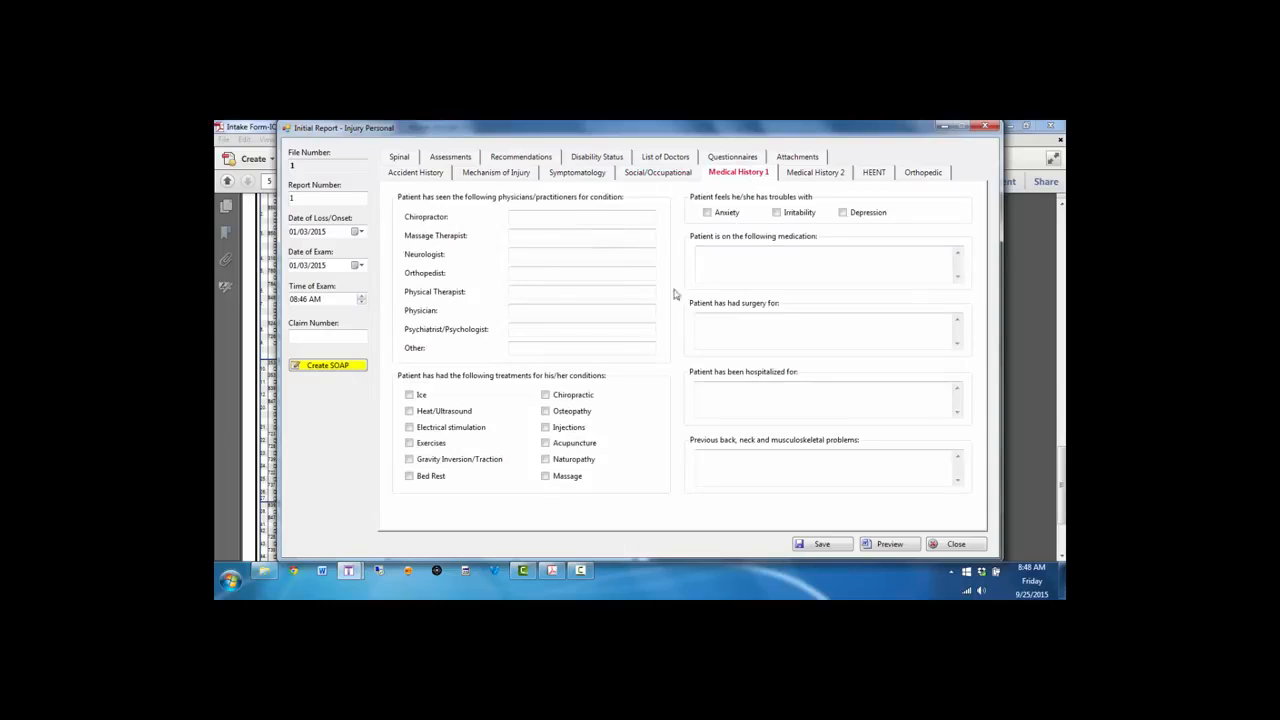
click(707, 212)
click(800, 177)
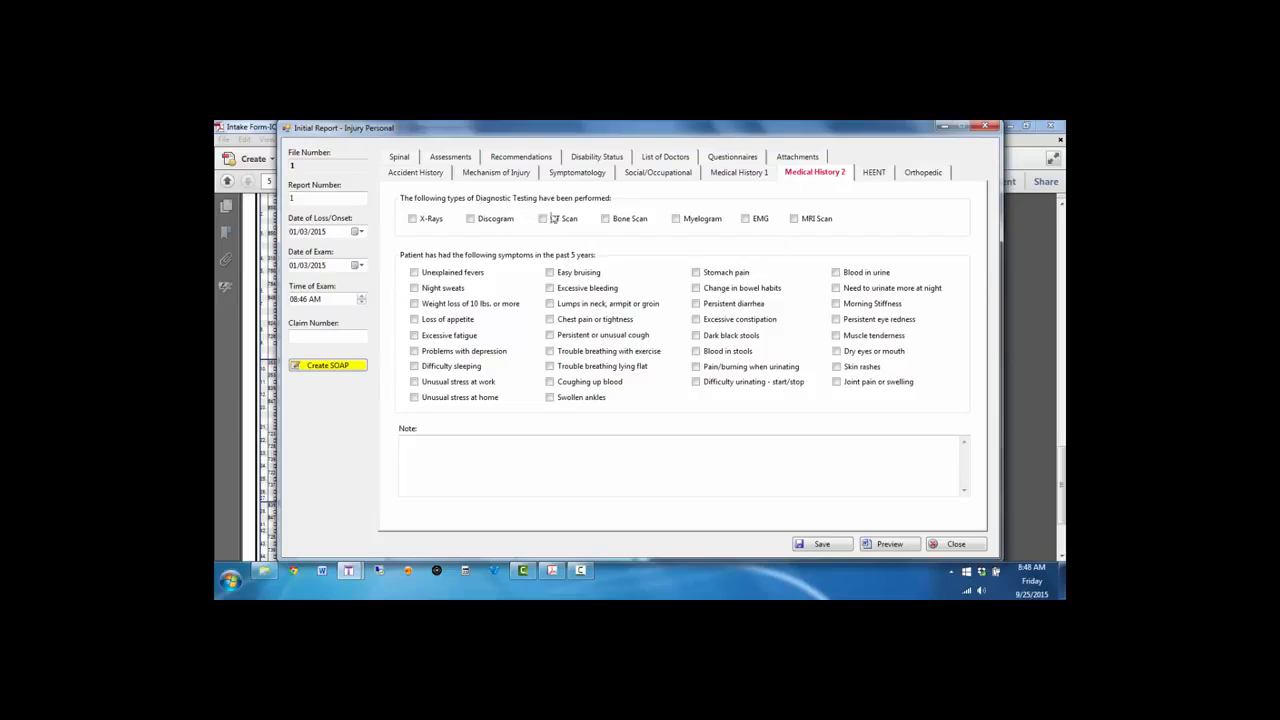
click(871, 176)
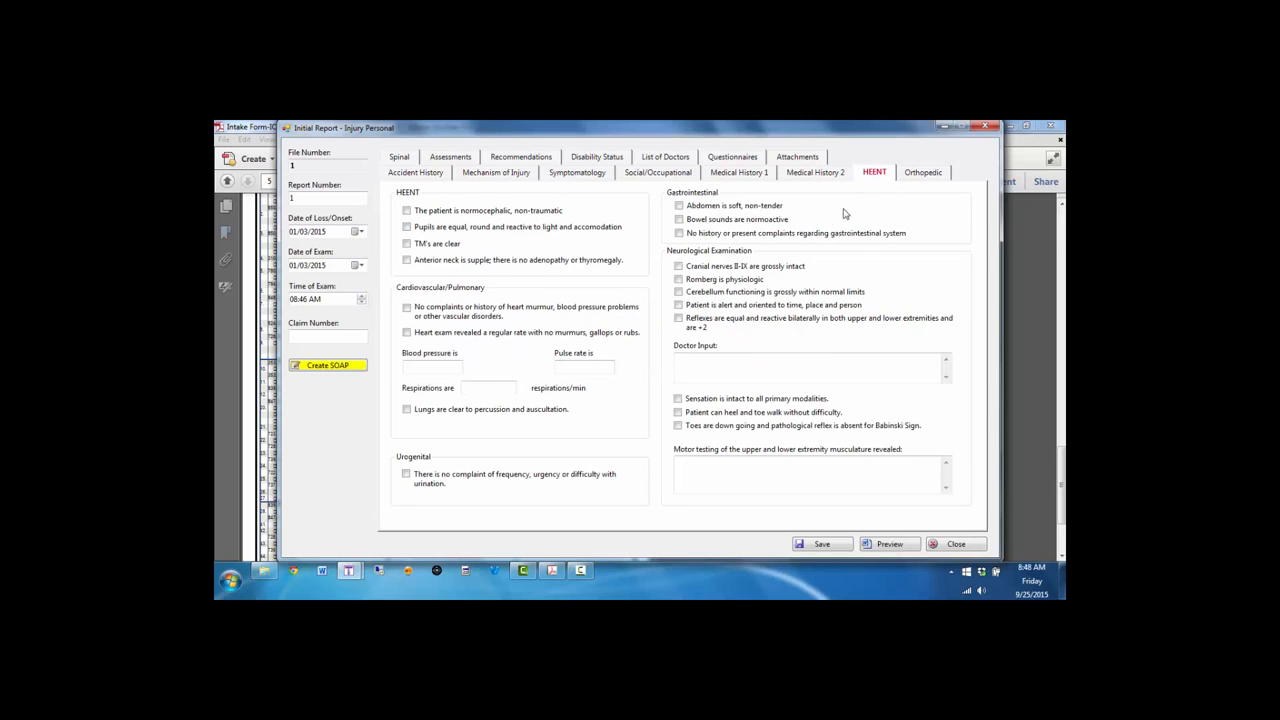
- In the orthopedic exam, mark the Cervical Distraction Test and the Max Cervical Compression Test as Bilateral
click(913, 176)
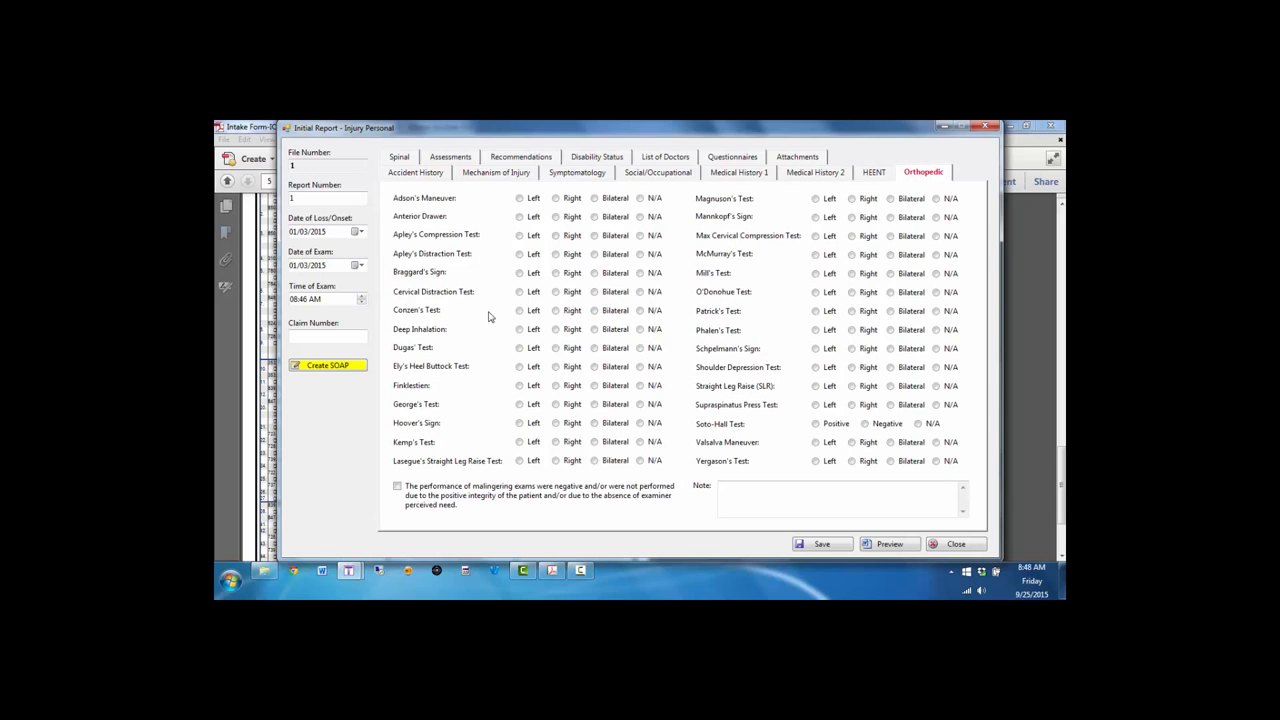
click(571, 293)
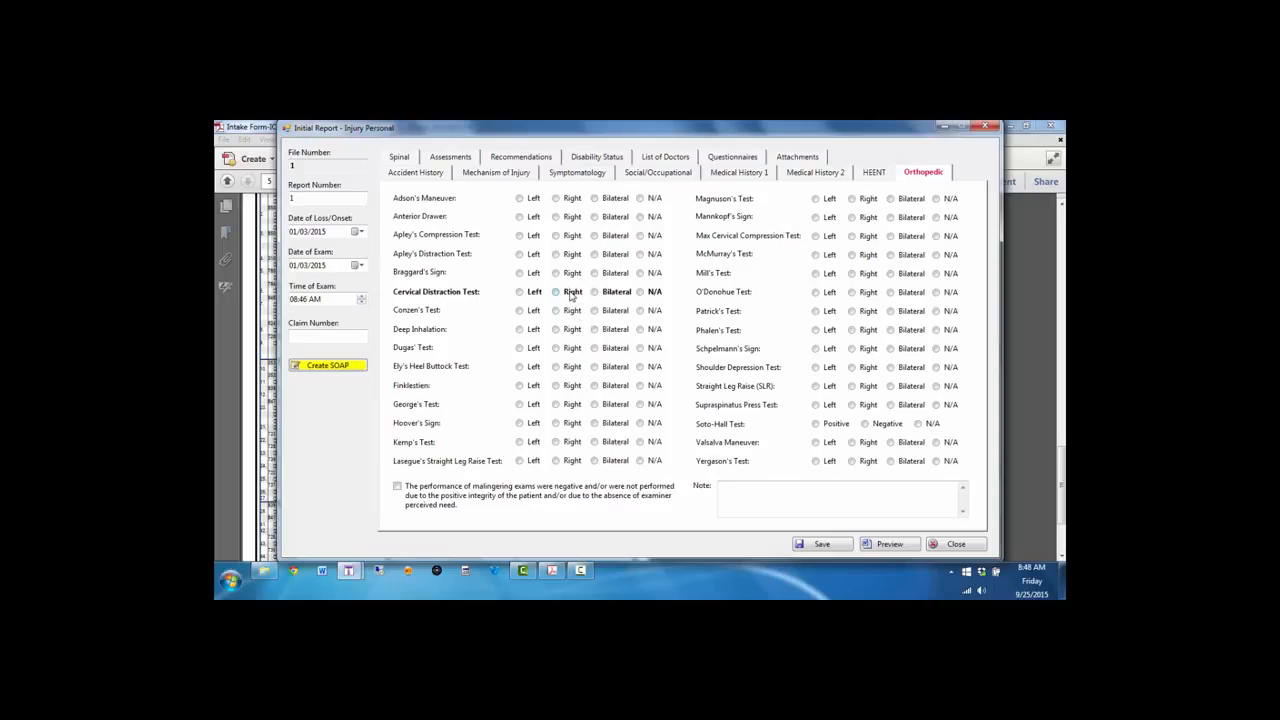
click(640, 292)
click(595, 293)
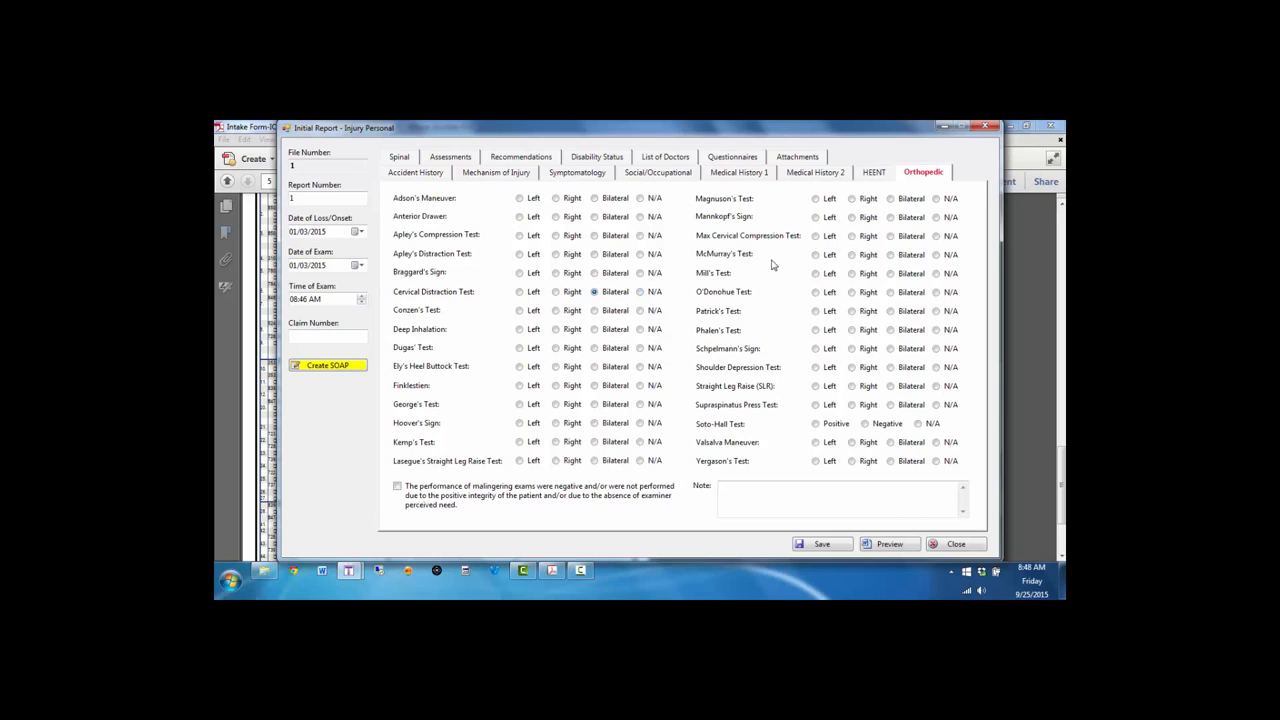
click(892, 237)
- In the spinal exam, include joint play analysis and range of motion evaluation, and mark all the articular dysfunction findings
click(401, 159)
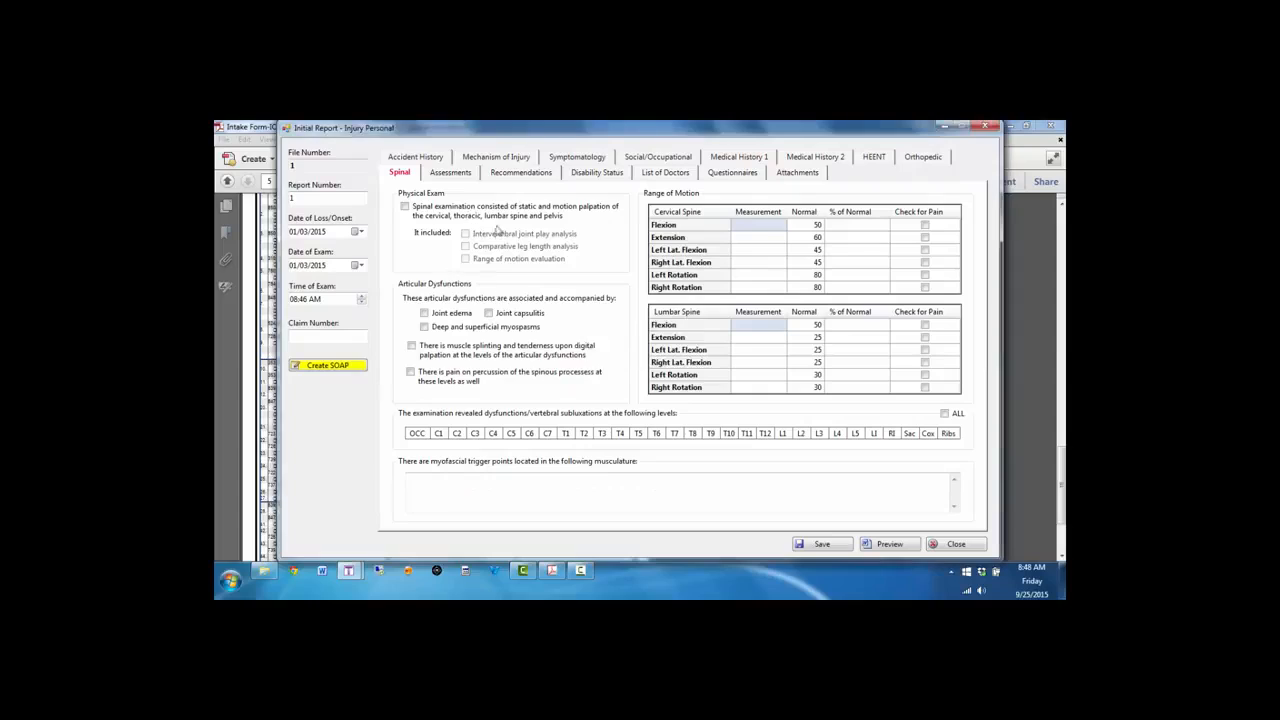
click(505, 235)
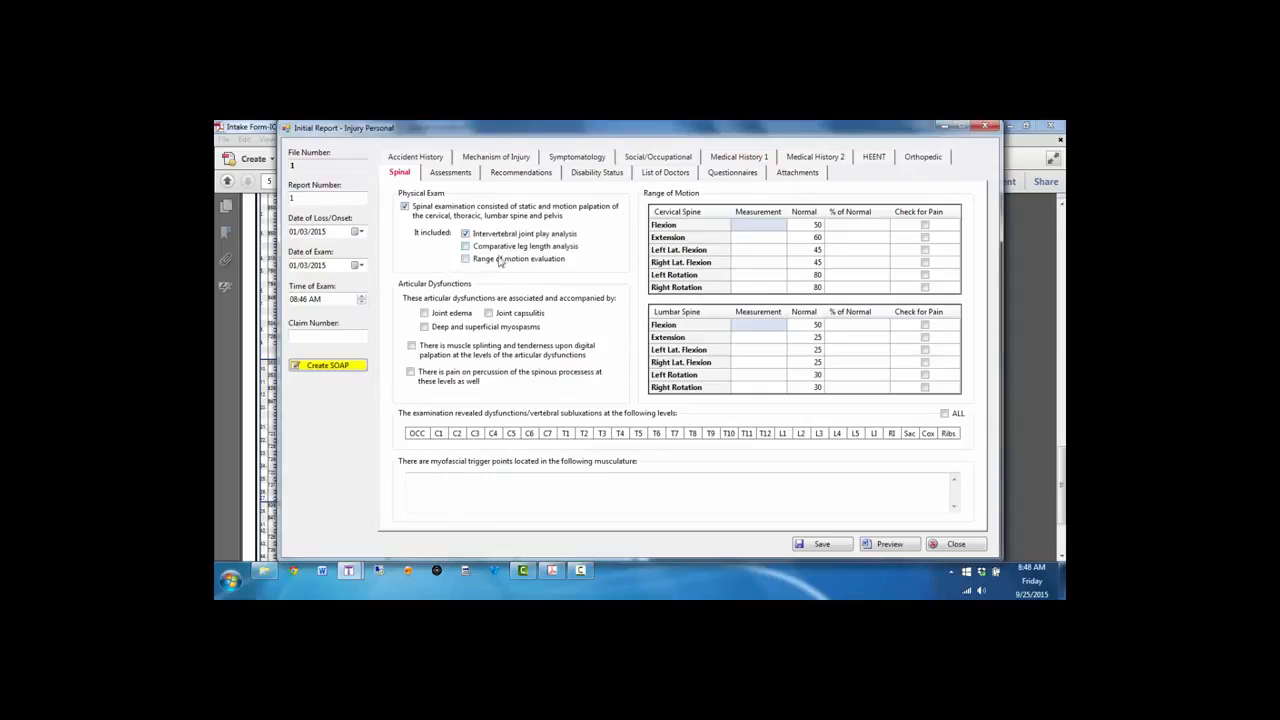
click(500, 260)
click(461, 315)
click(509, 314)
click(490, 345)
click(476, 380)
- Enter 33 as the measurement for all six cervical spine range of motion rows
click(763, 228)
text(3)
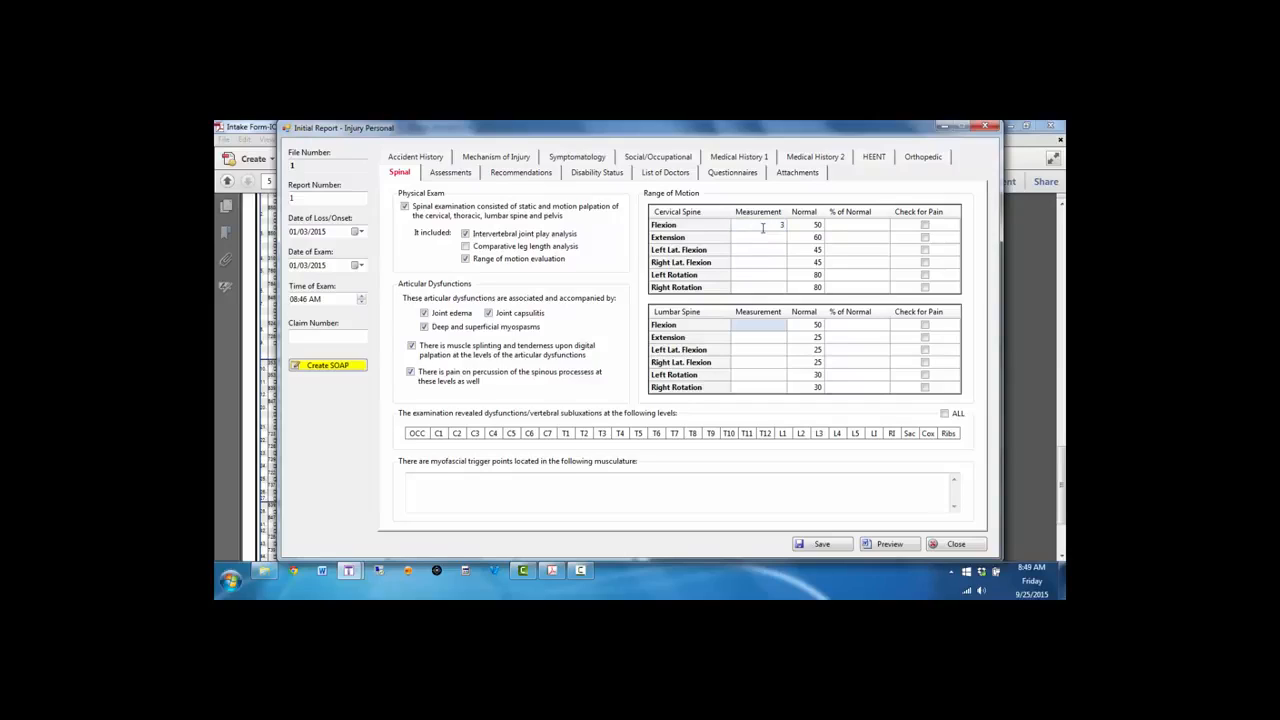
text(3)
key(Return)
text(33)
key(Return)
text(33)
key(Return)
text(33)
key(Return)
text(33)
key(Return)
text(33)
- Mark C4 and C7 as subluxation levels and open the myofascial trigger points note for entry
click(494, 437)
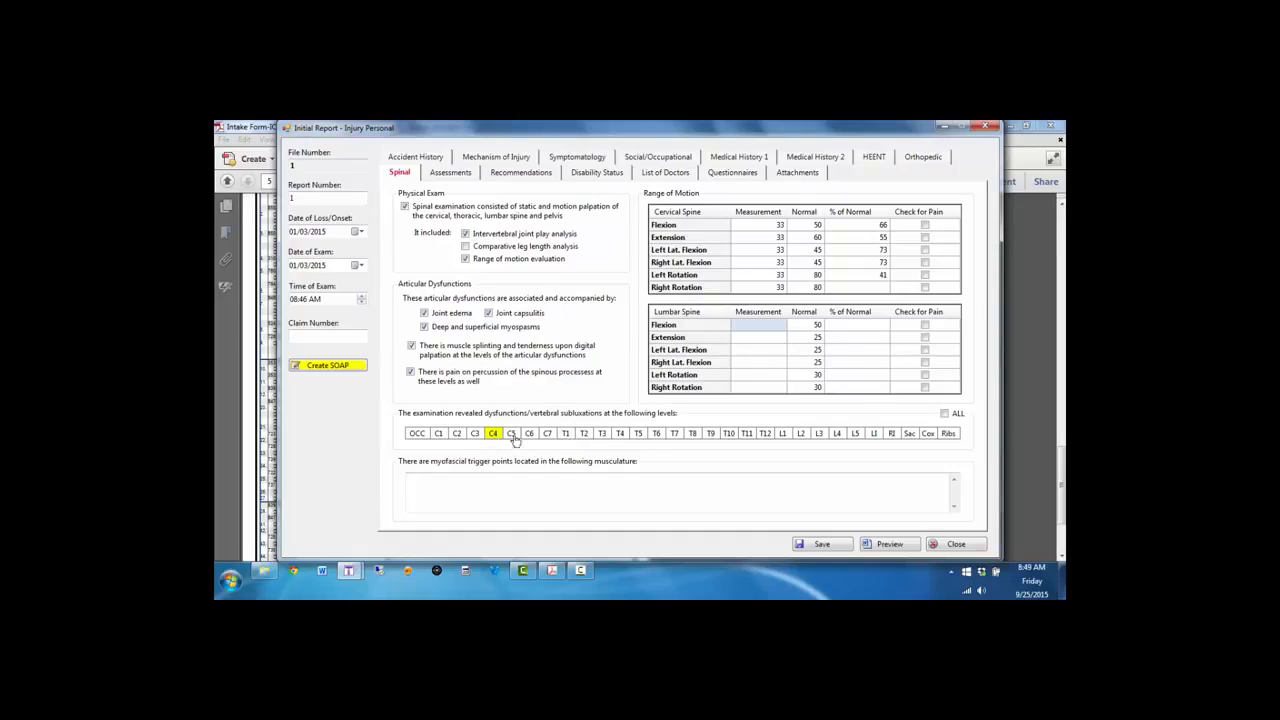
click(547, 434)
click(537, 490)
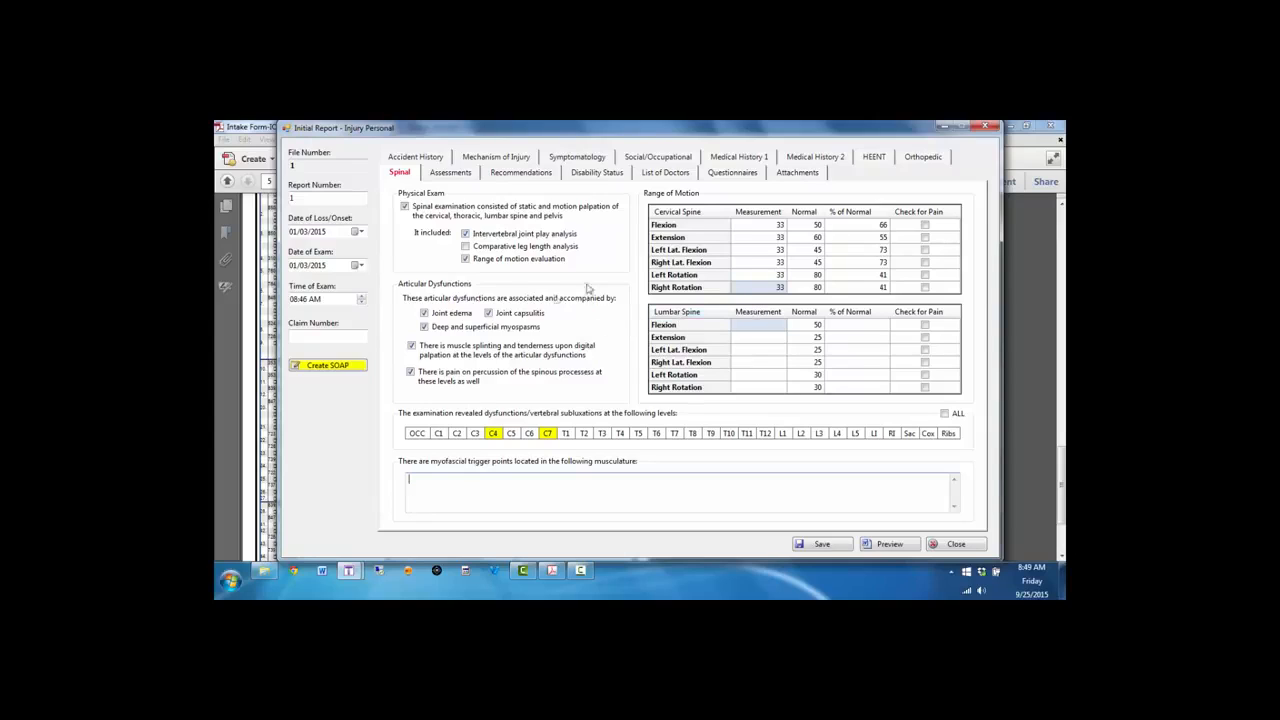
- In the assessments, add diagnosis S13.130A, subluxation of C2/C3 cervical vertebrae, to the diagnostic codes
click(455, 175)
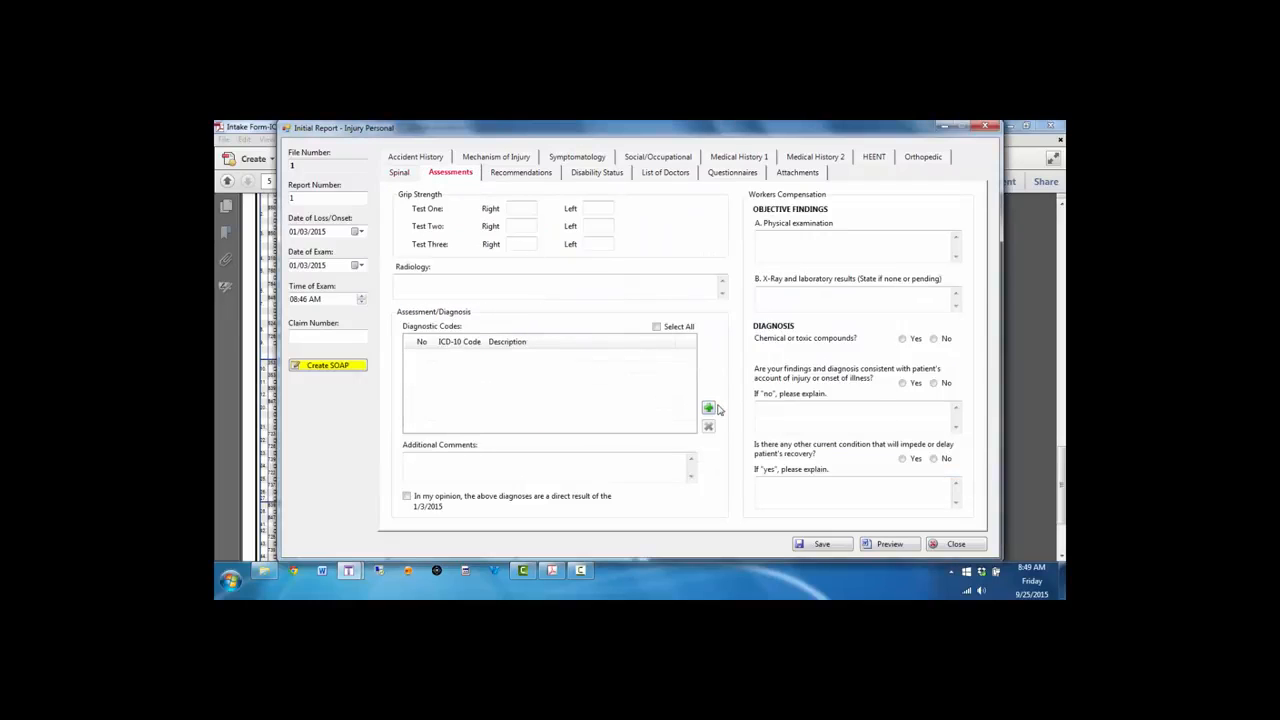
click(709, 409)
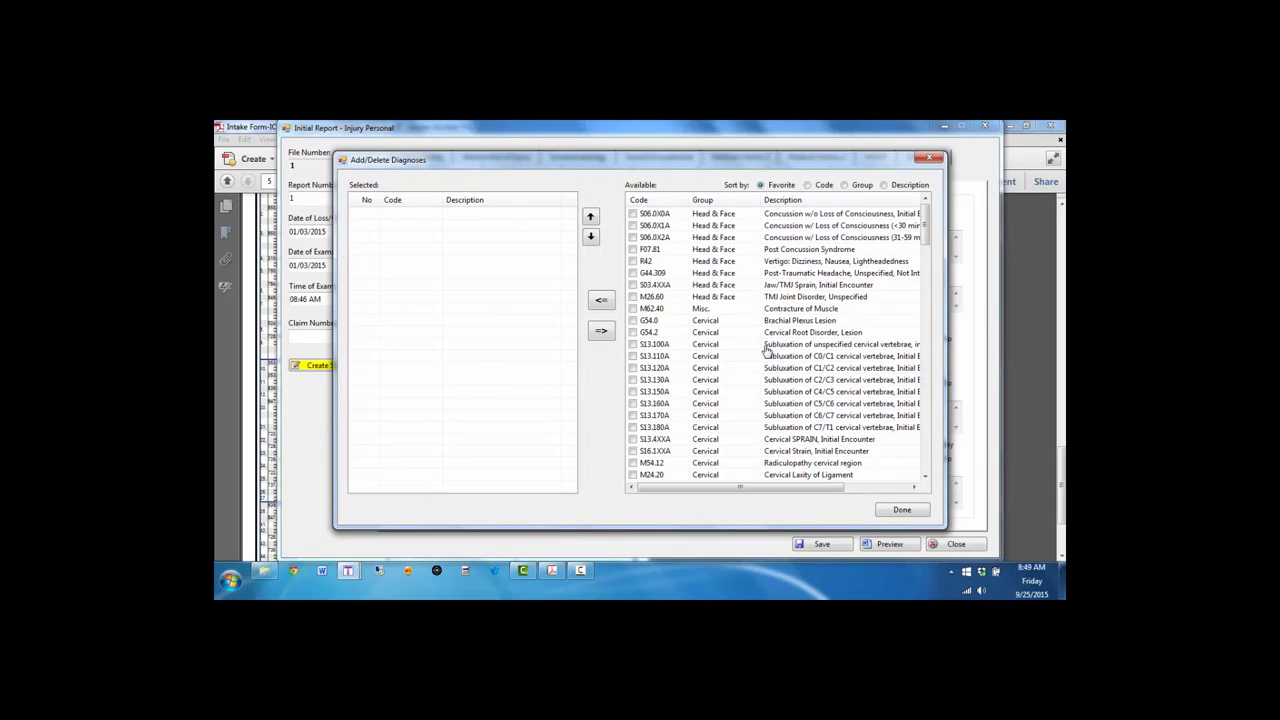
click(767, 347)
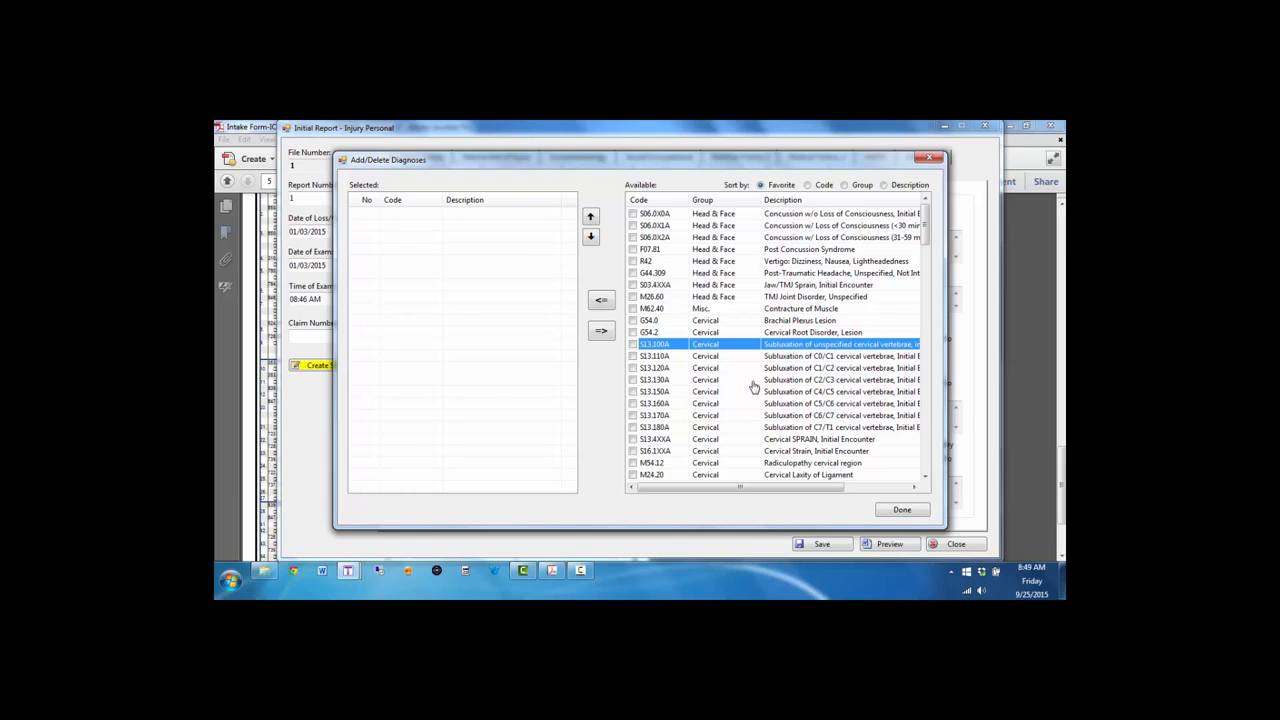
click(754, 382)
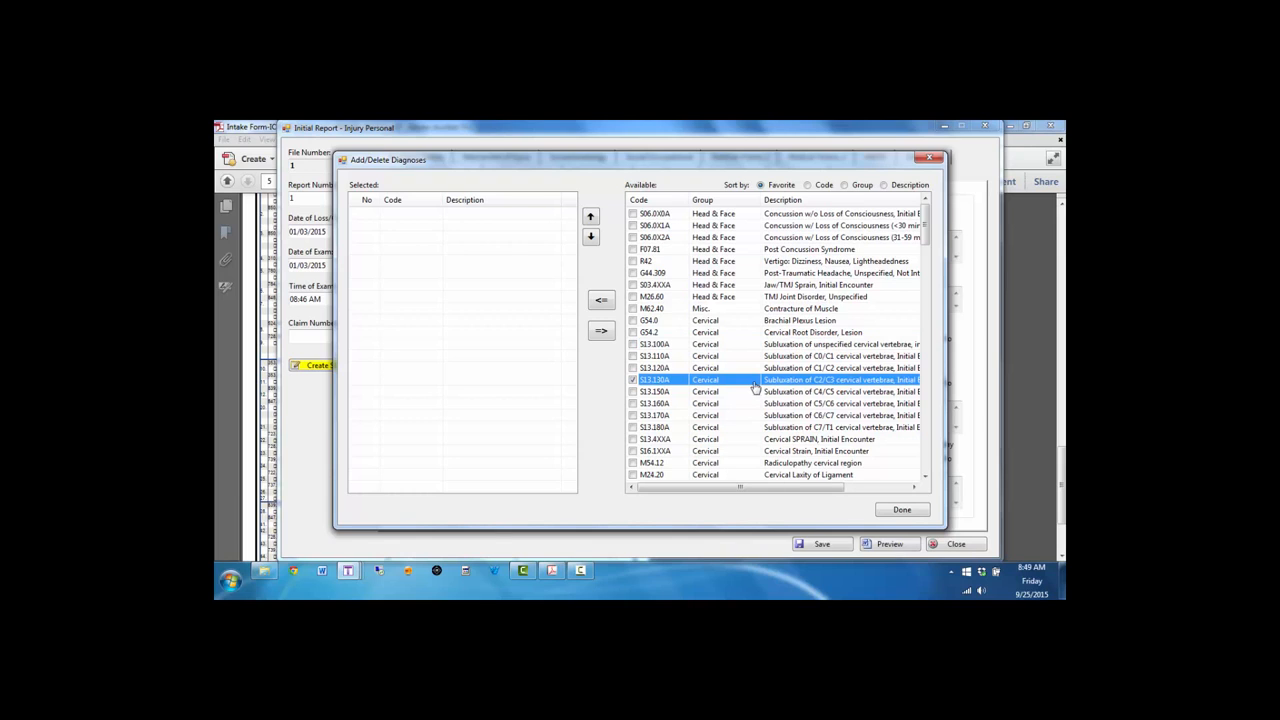
click(600, 300)
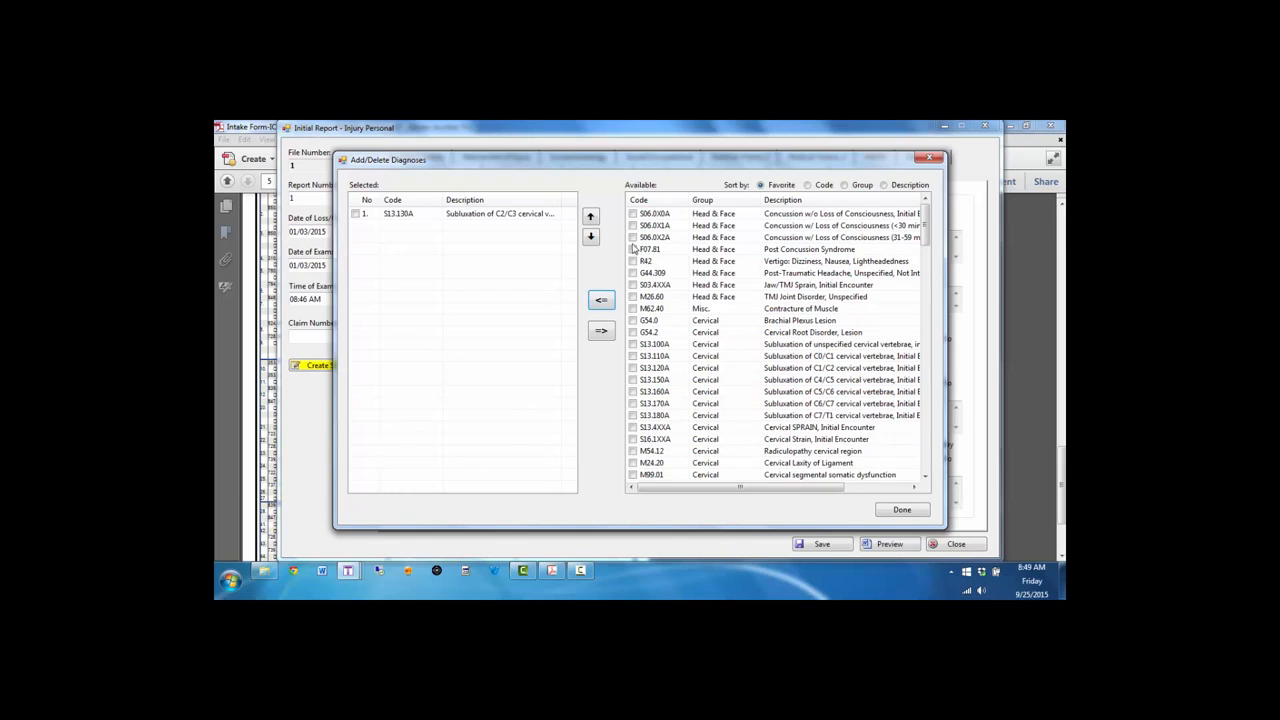
click(902, 510)
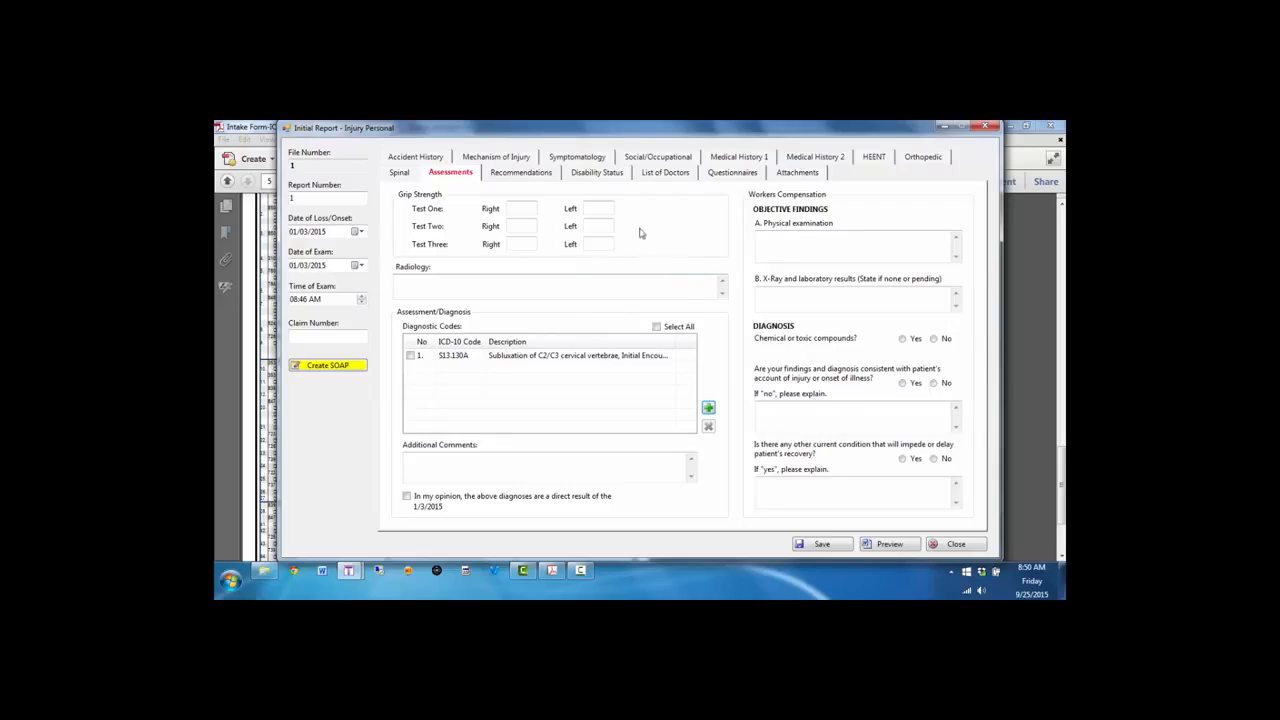
- Fill in the workers compensation physical examination and X-ray results with "asdfasdf" and both explanation fields with "asdfasdfas"
click(806, 238)
text(asdfasdf)
click(800, 302)
text(asdfasdf)
click(803, 416)
text(asdfasdfas)
click(807, 482)
text(asdfasdfas)
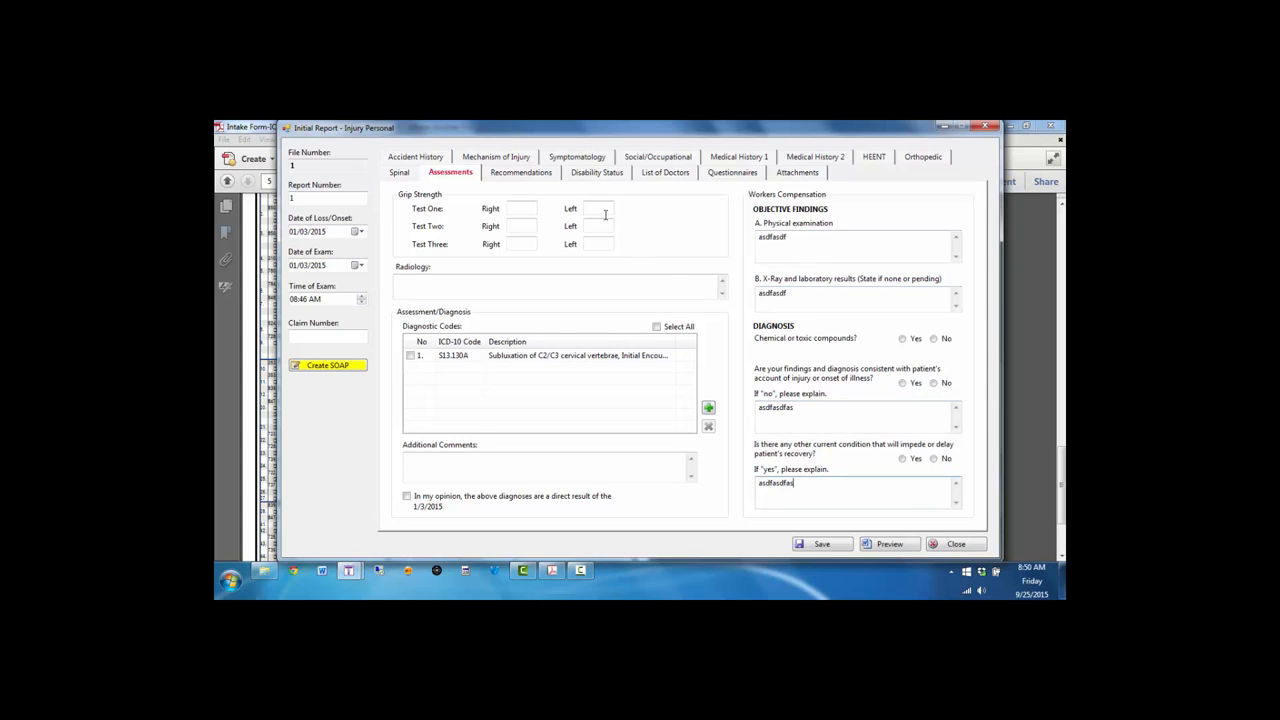
- In the recommendations, include the Croft Guidelines and Grades of Severity of Injury, and choose grade III
click(546, 174)
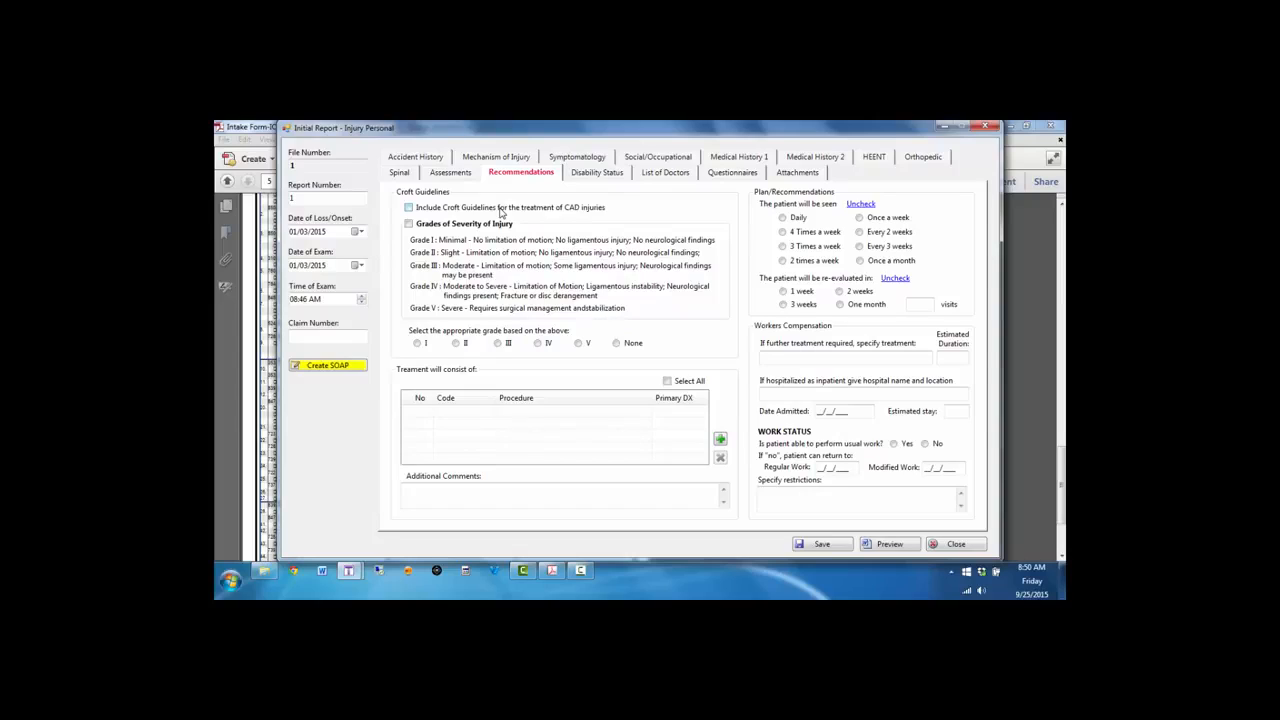
click(498, 344)
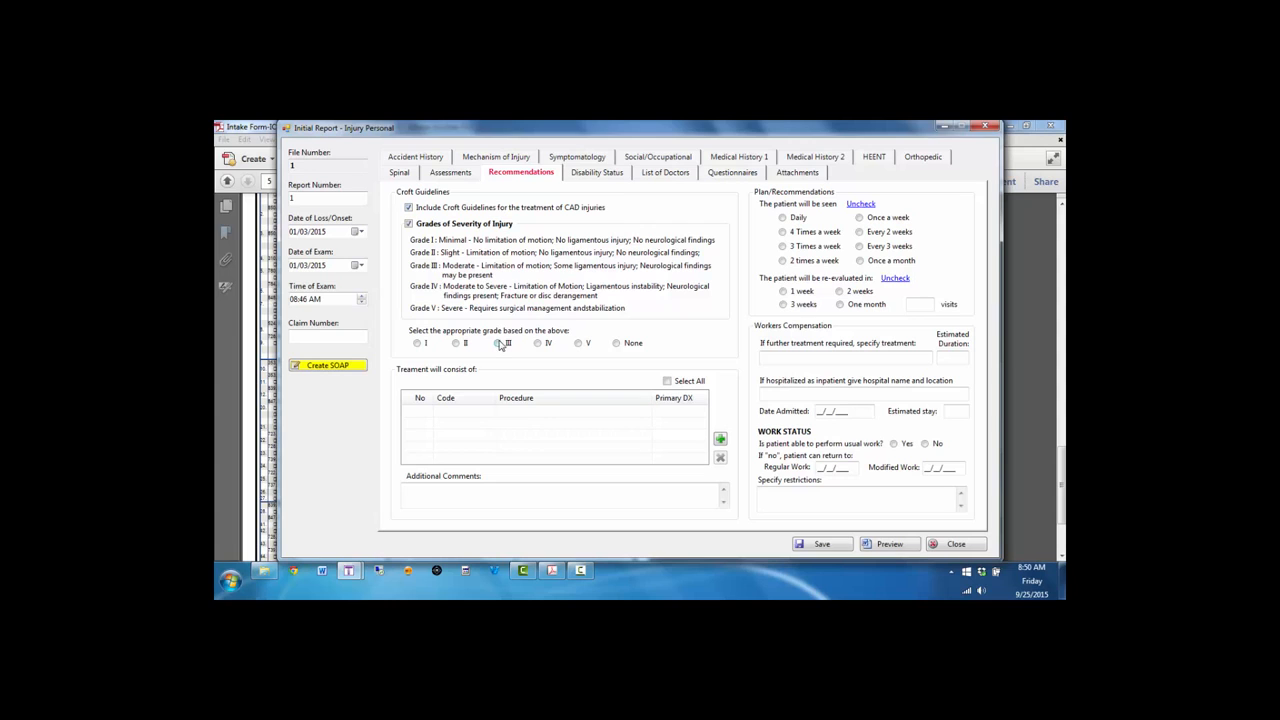
- Sort the available procedures by code and add 72040 Cervical 2-3v and 99202-25 Focused New Patient Exam to the treatment
click(720, 439)
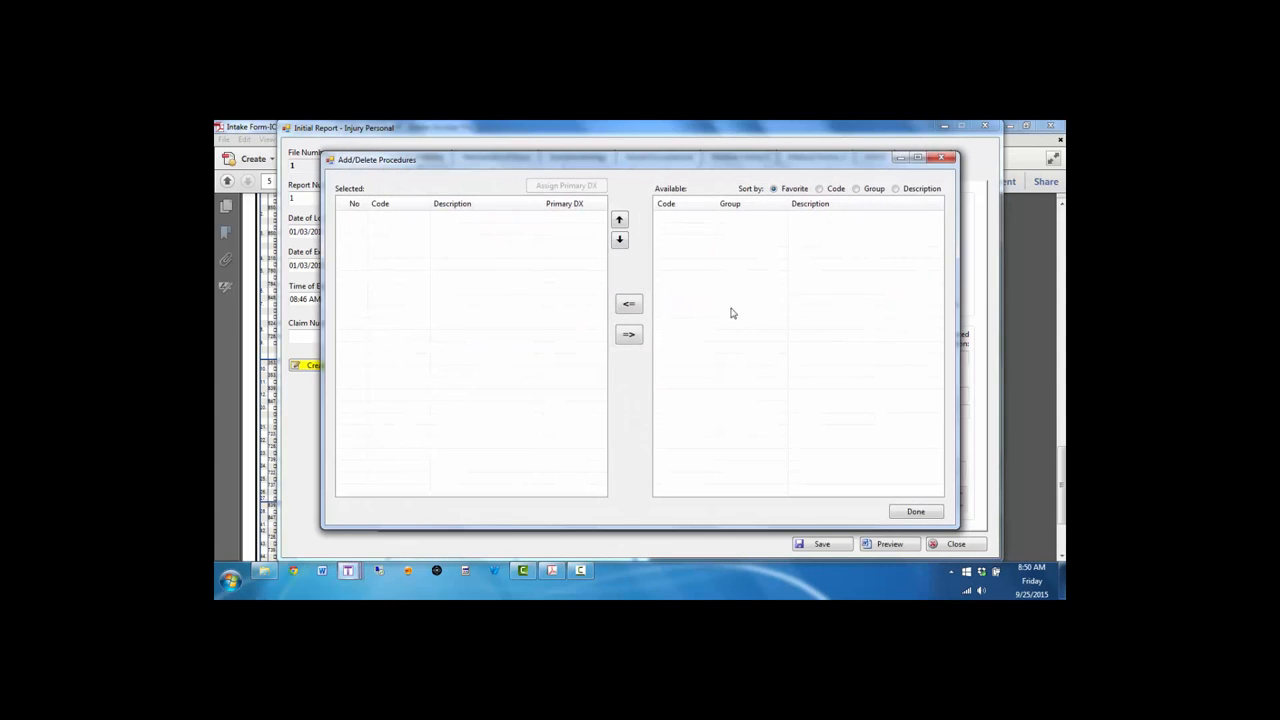
click(819, 189)
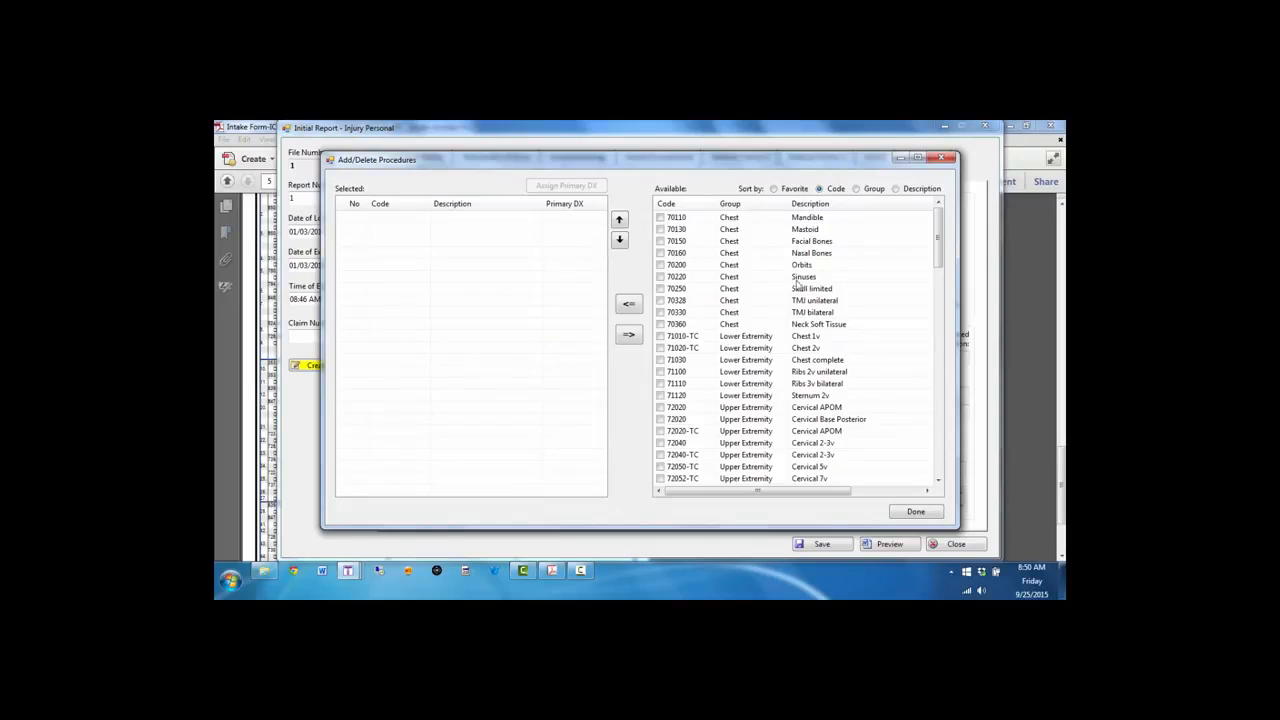
click(795, 446)
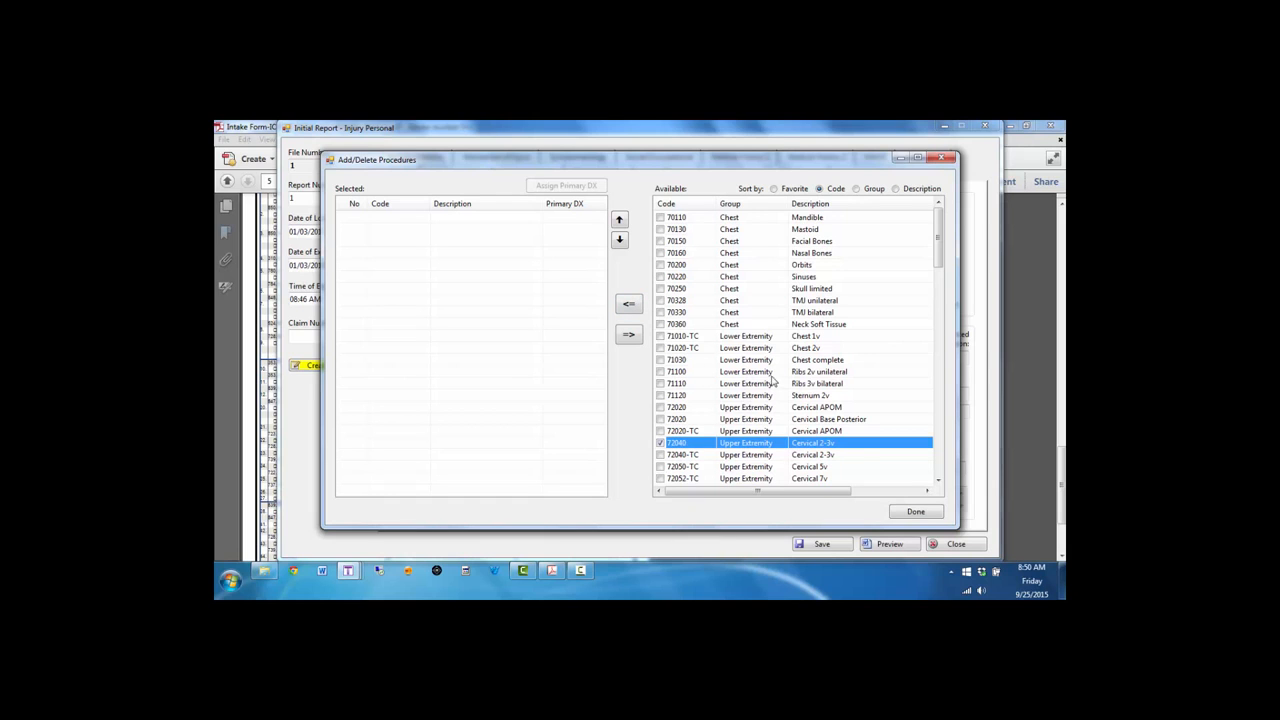
scroll(795, 385, down, 8)
scroll(797, 390, down, 6)
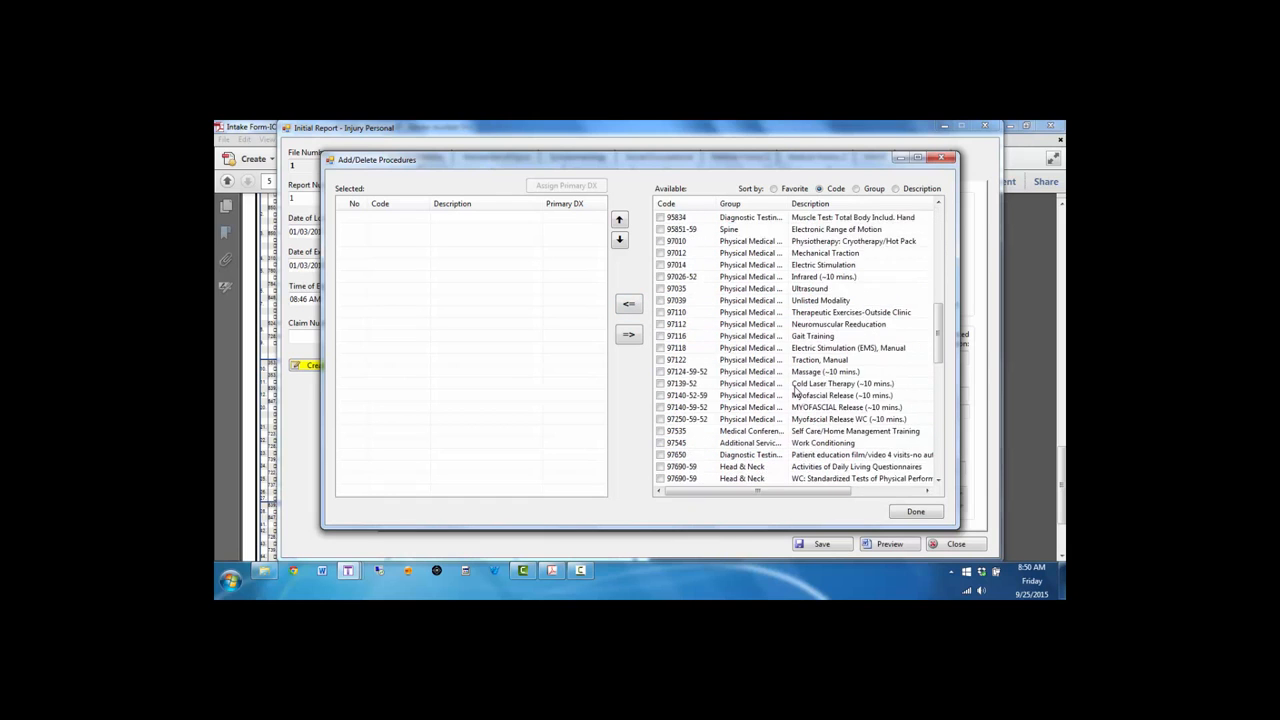
scroll(731, 354, down, 6)
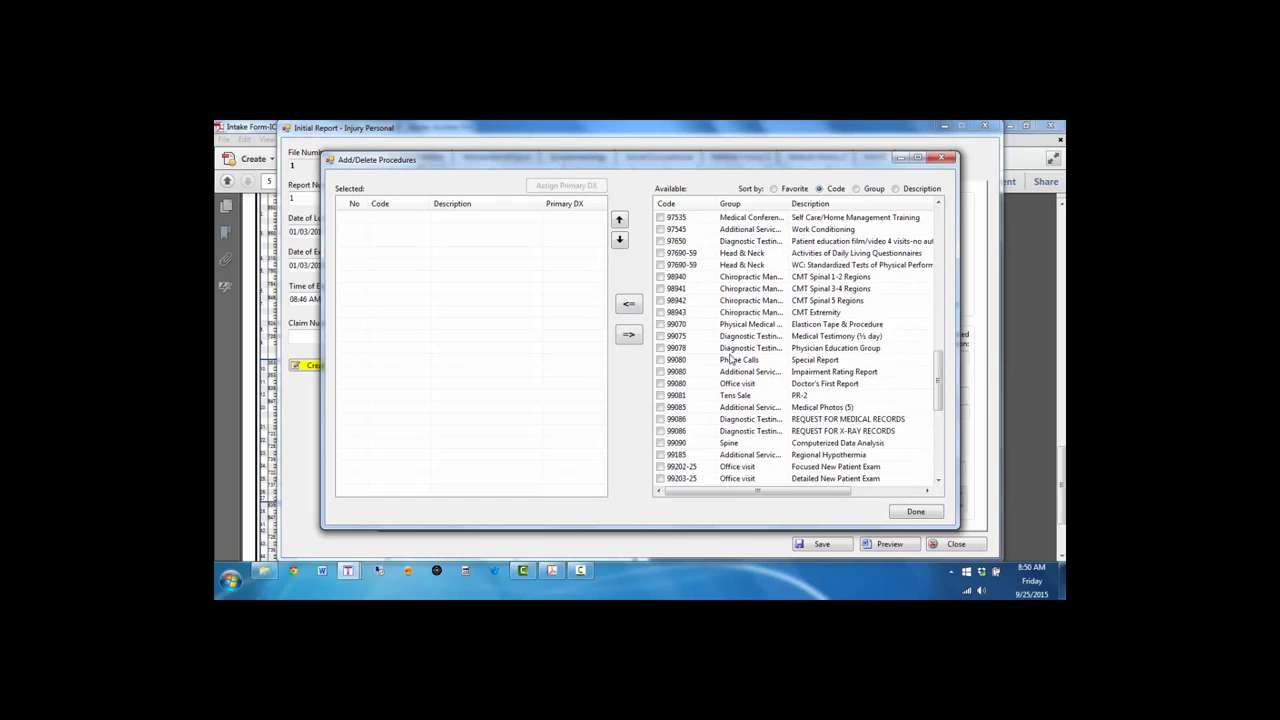
click(728, 360)
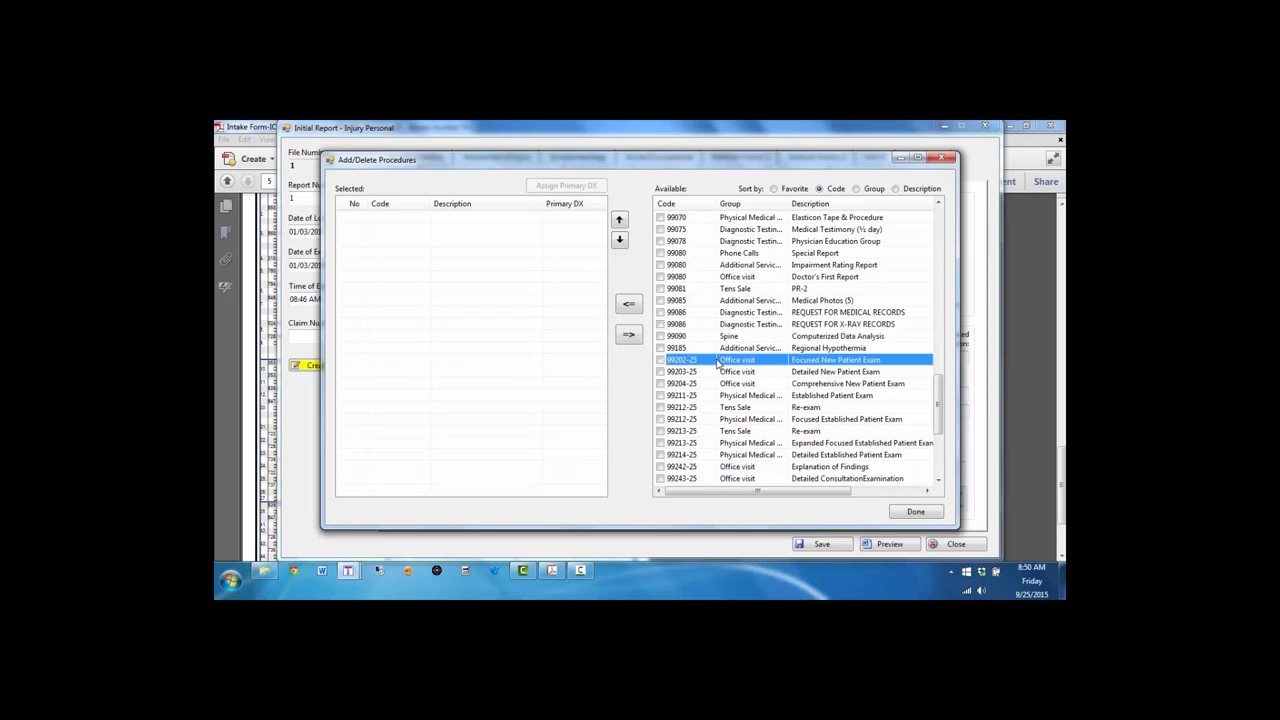
click(629, 304)
click(911, 511)
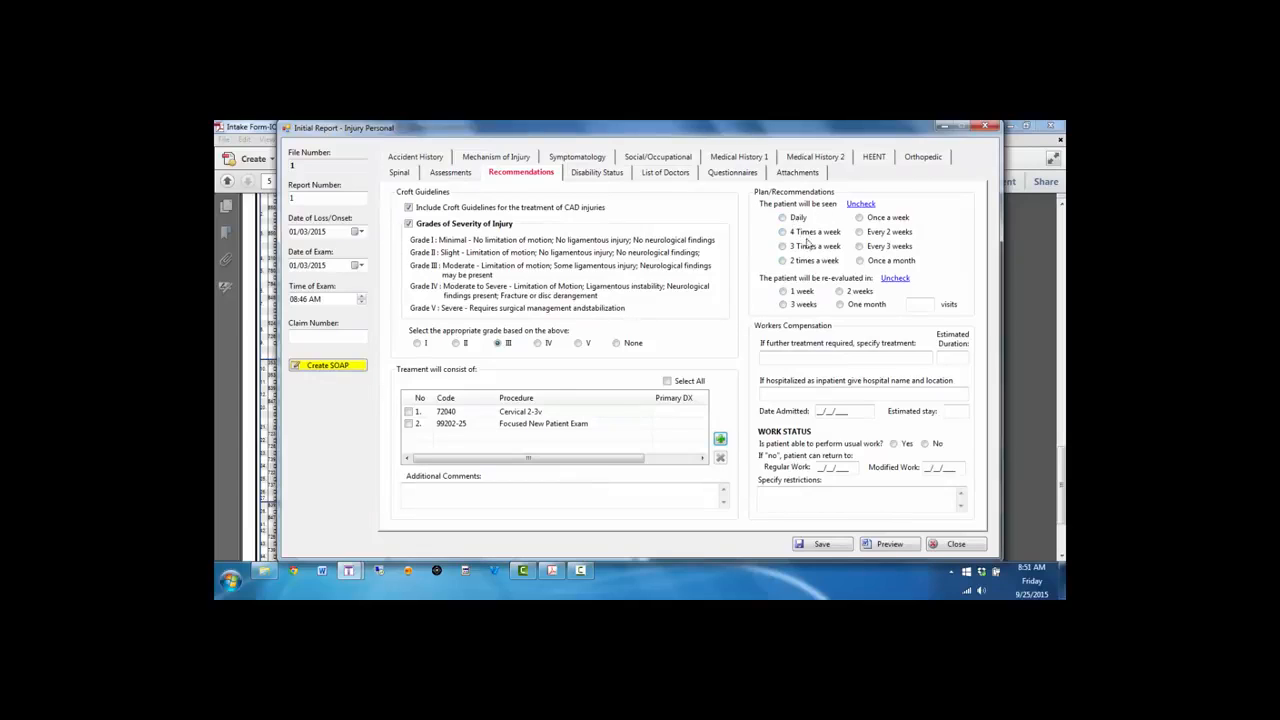
- Set the patient's re-evaluation to 2 weeks, then pass the disability status and open the list of doctors
click(841, 293)
click(614, 176)
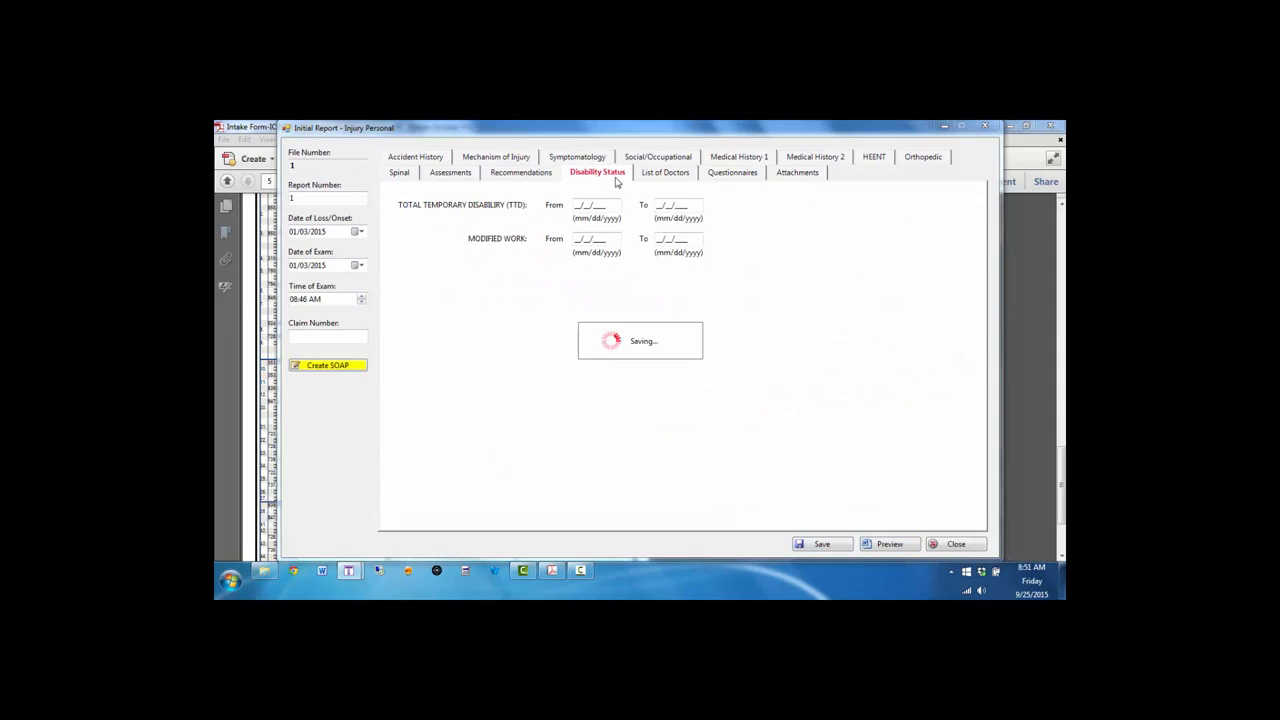
click(669, 178)
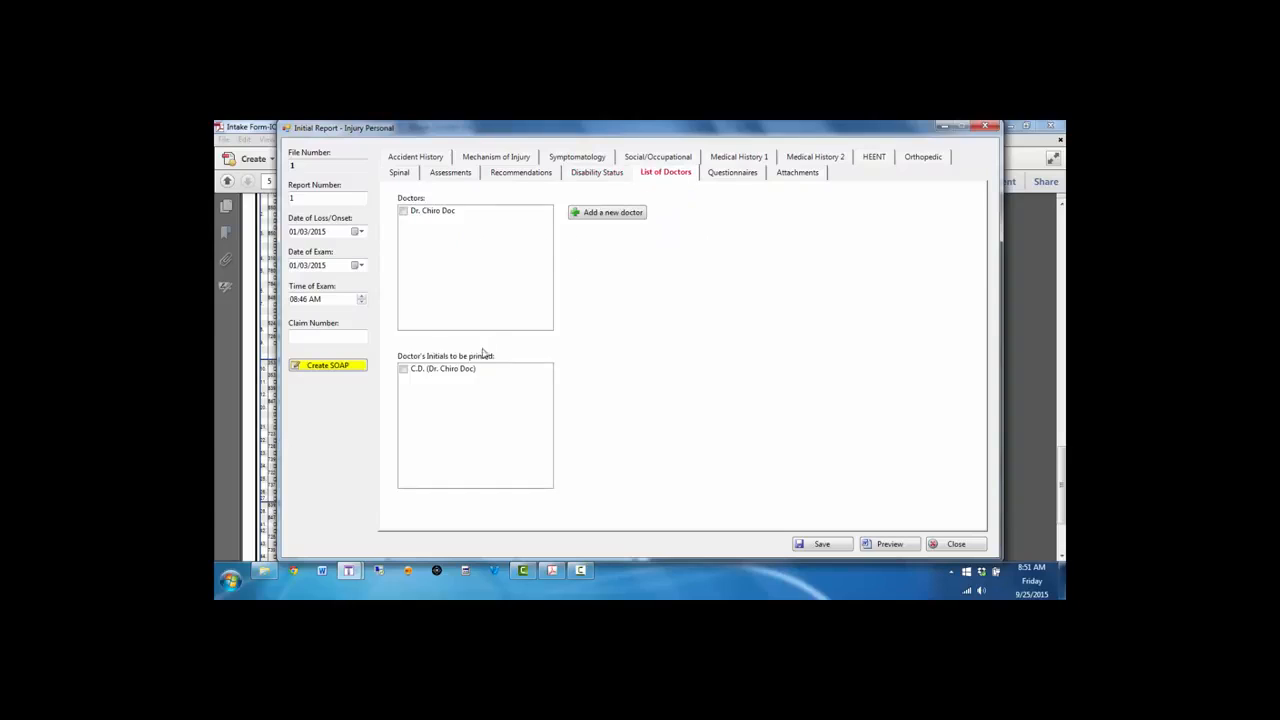
- Include the listed doctor in the report, pass through the questionnaires and attachments, and save the report
click(421, 212)
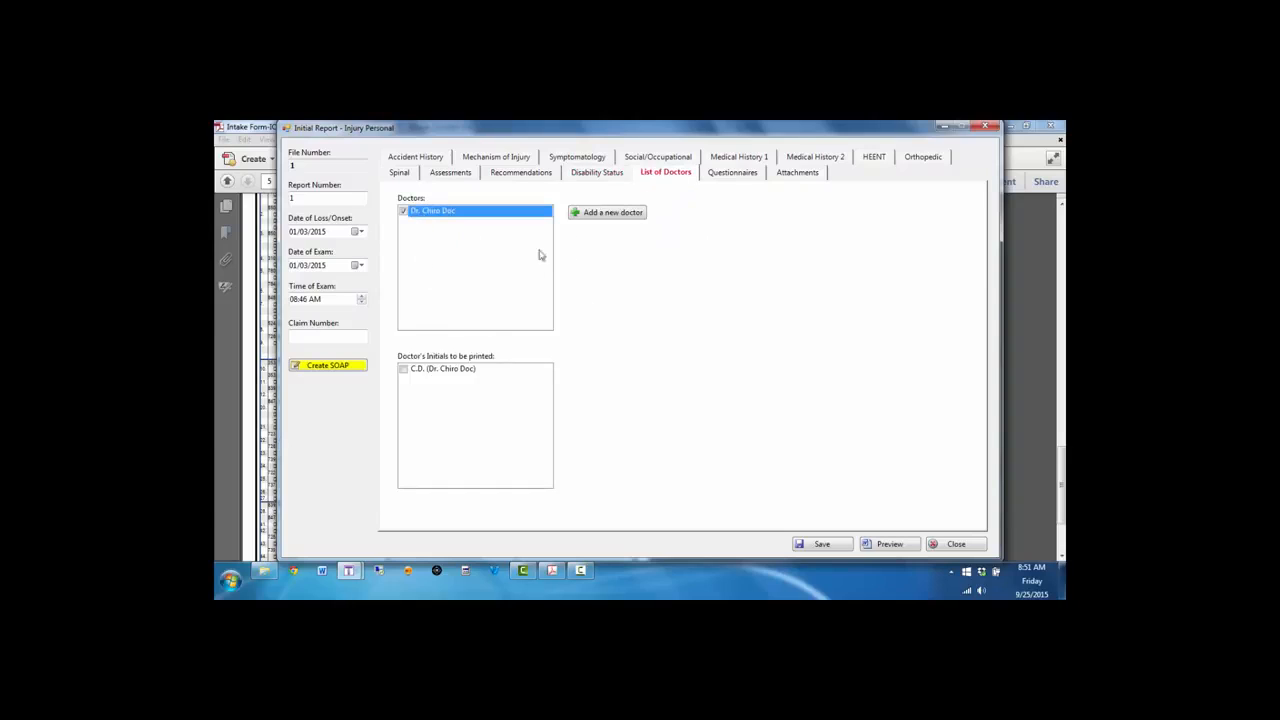
click(721, 177)
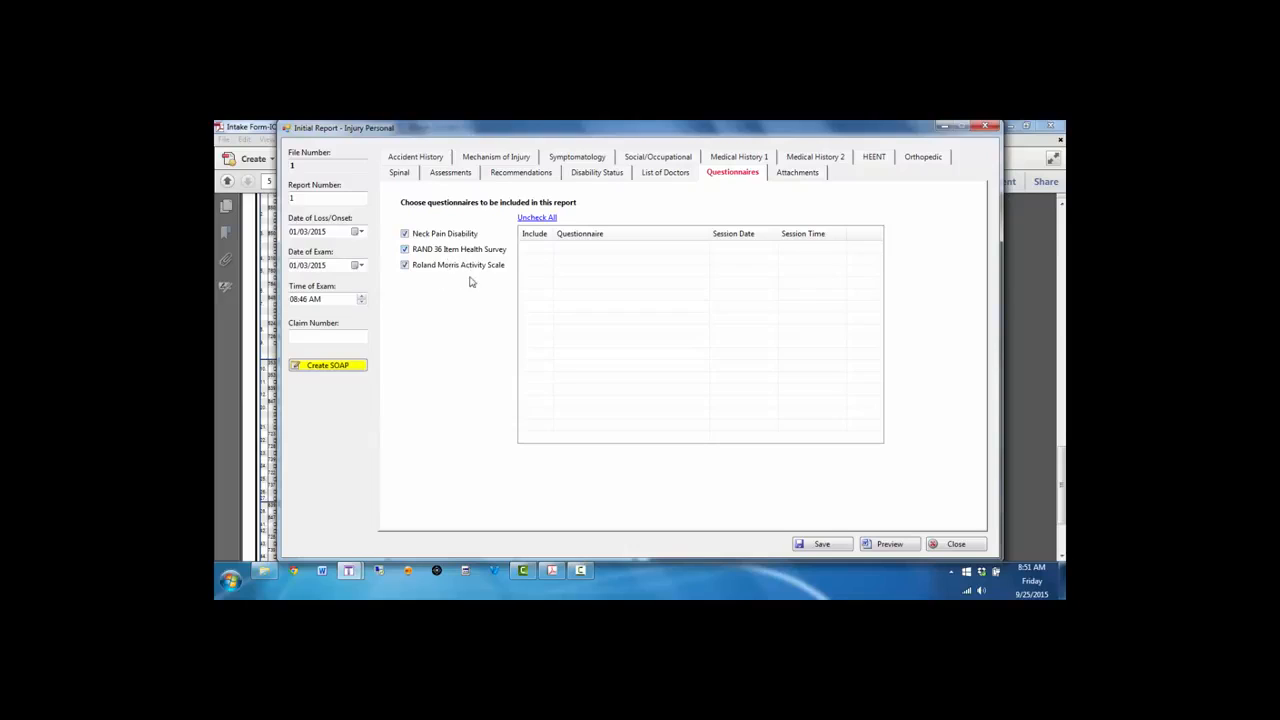
click(789, 179)
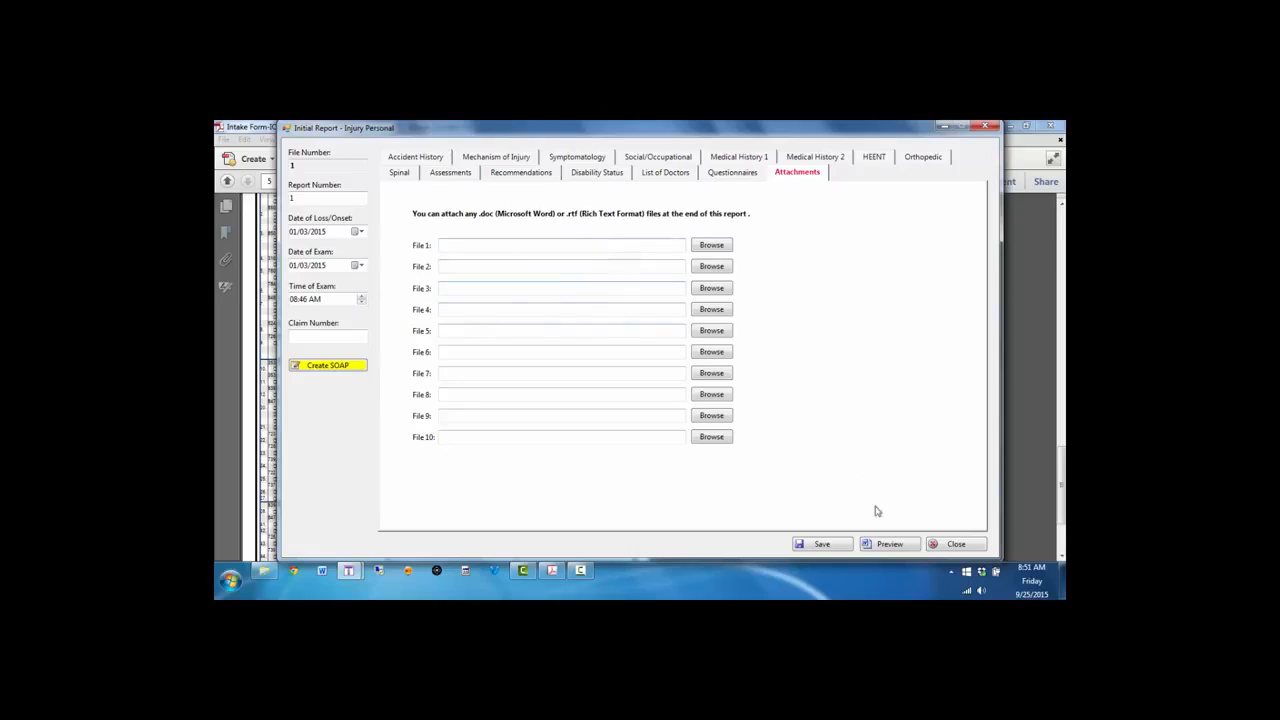
click(825, 546)
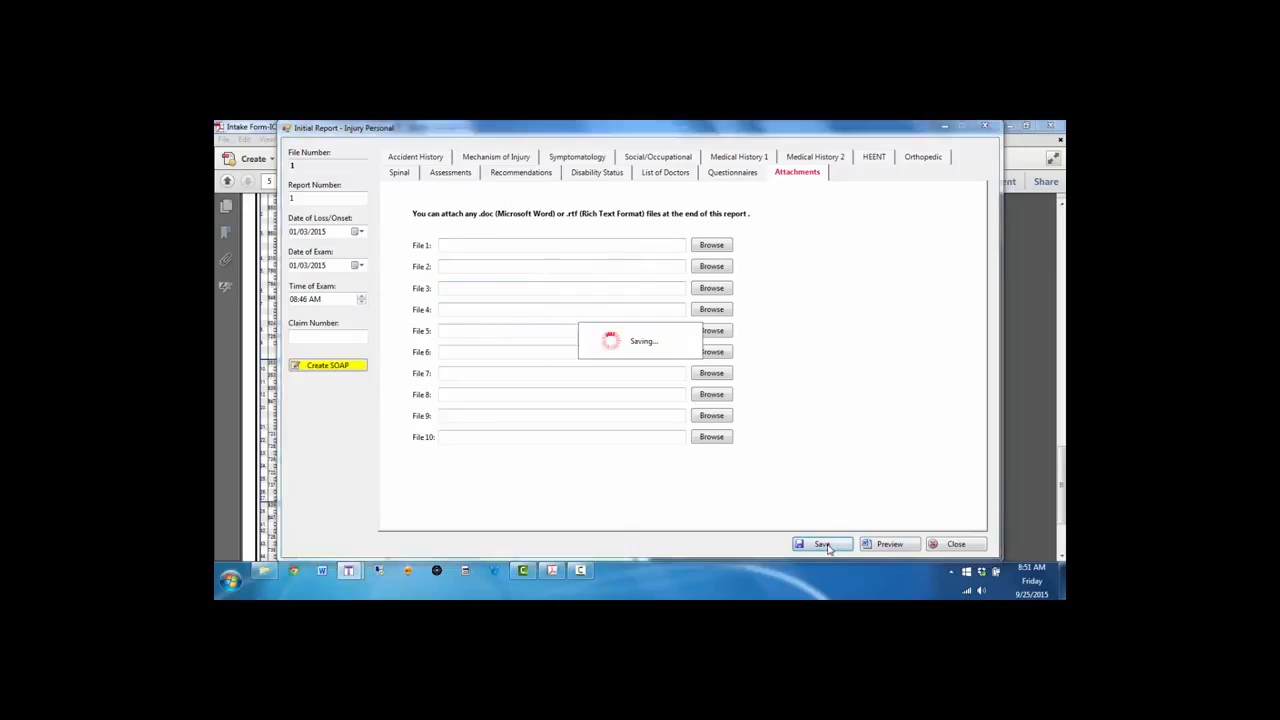
- Preview the report in Word and read it from the accident history through to the closing signature
click(901, 549)
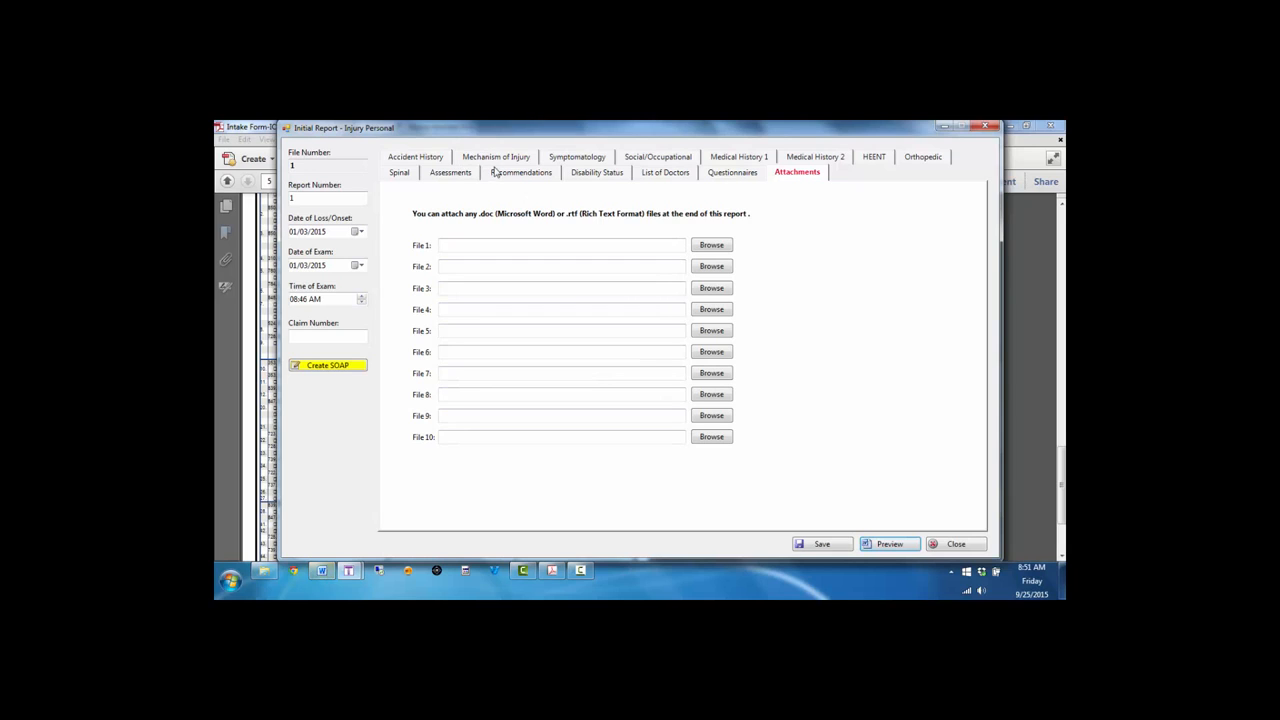
click(423, 163)
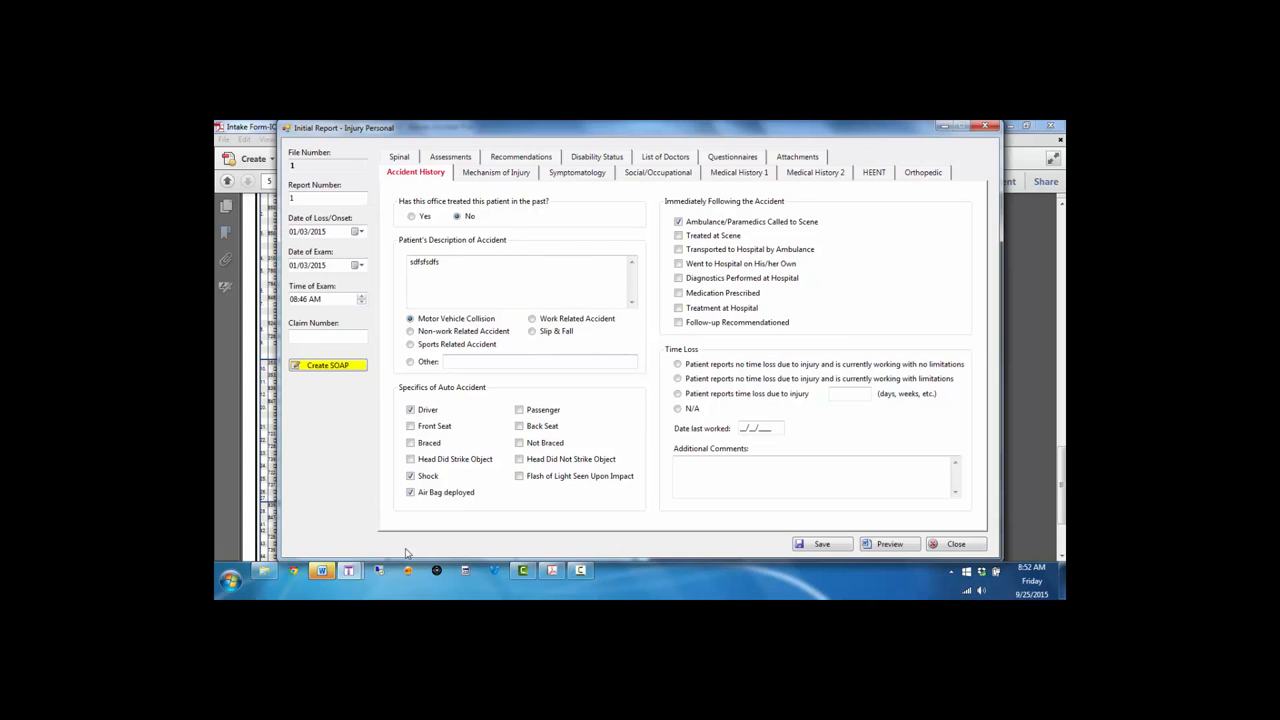
click(322, 571)
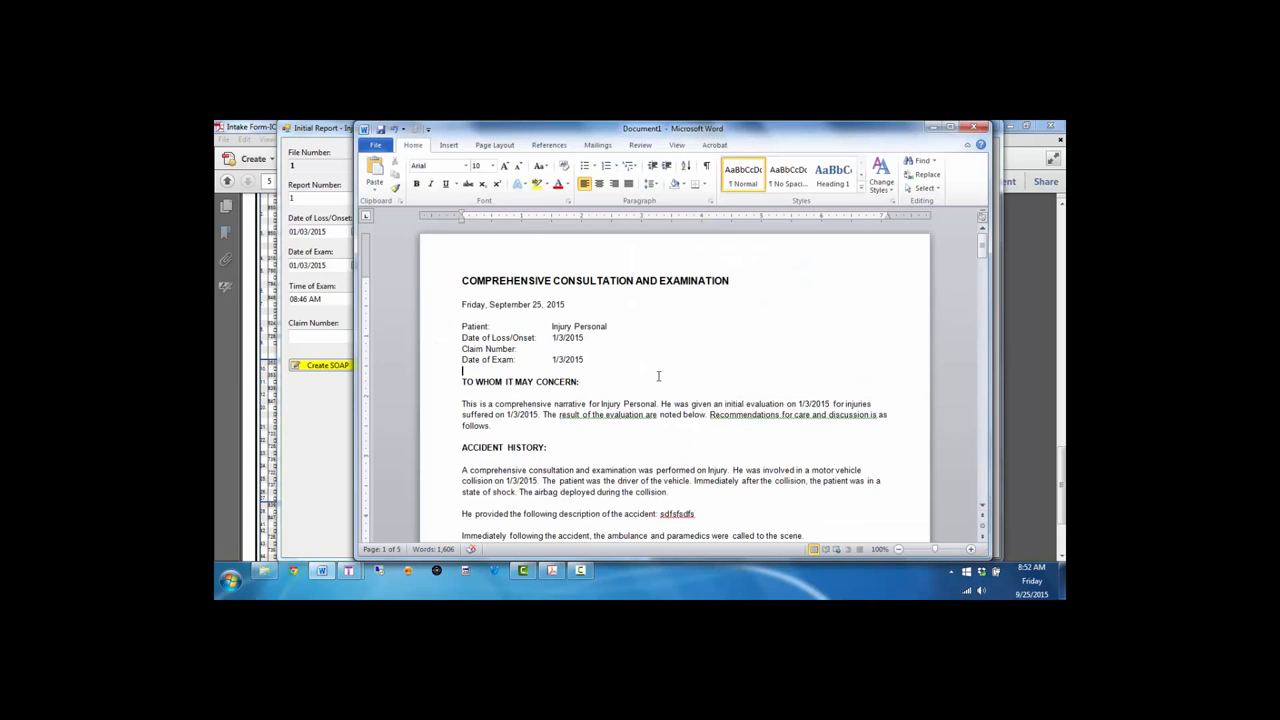
scroll(658, 376, down, 8)
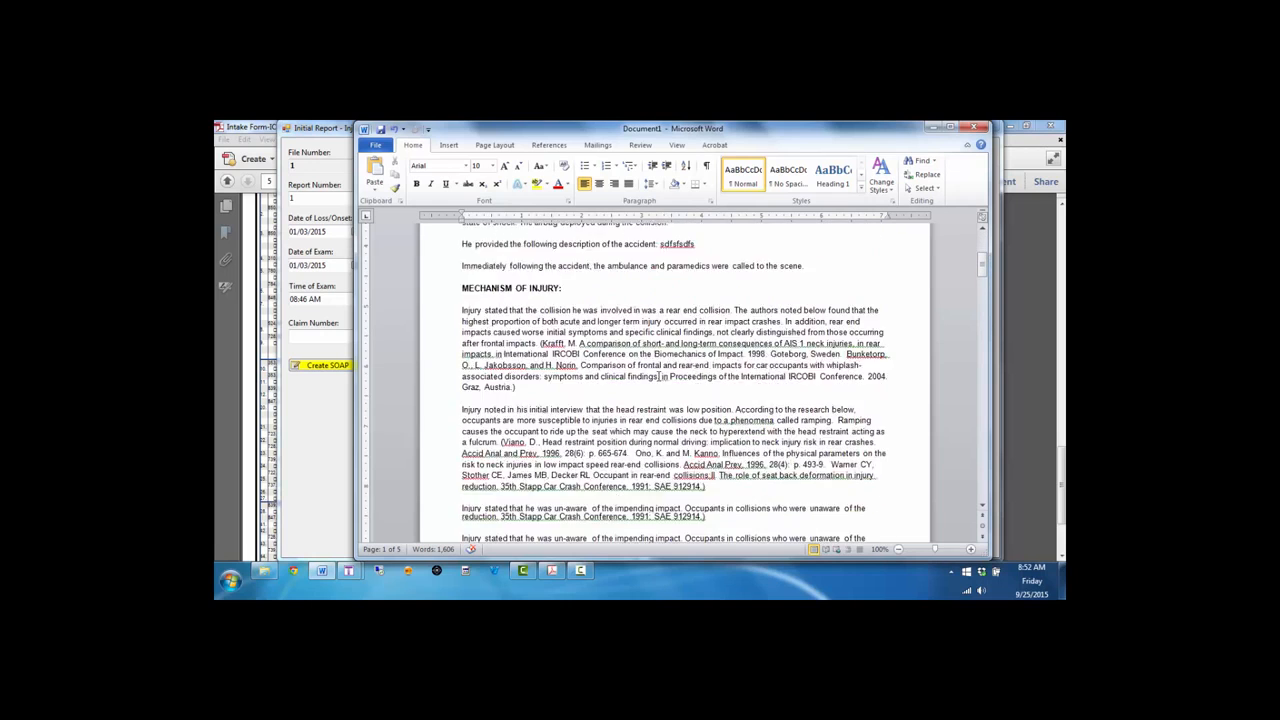
scroll(658, 376, down, 15)
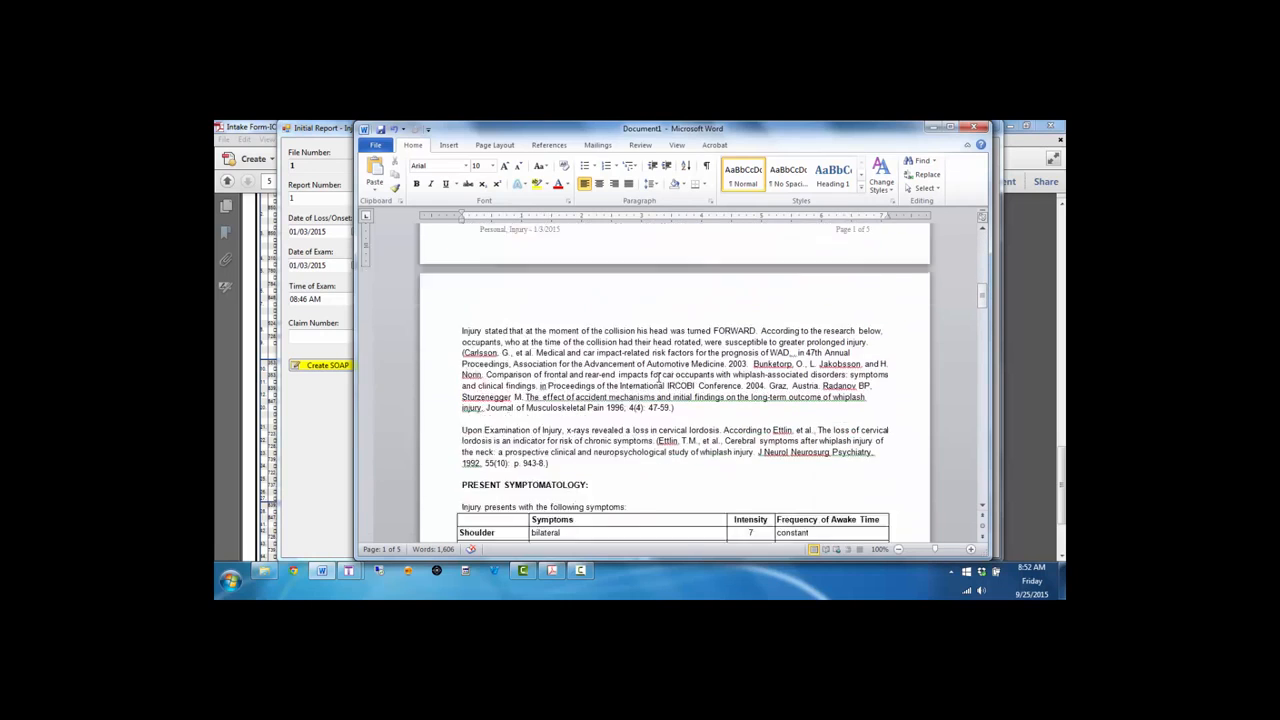
scroll(658, 376, down, 15)
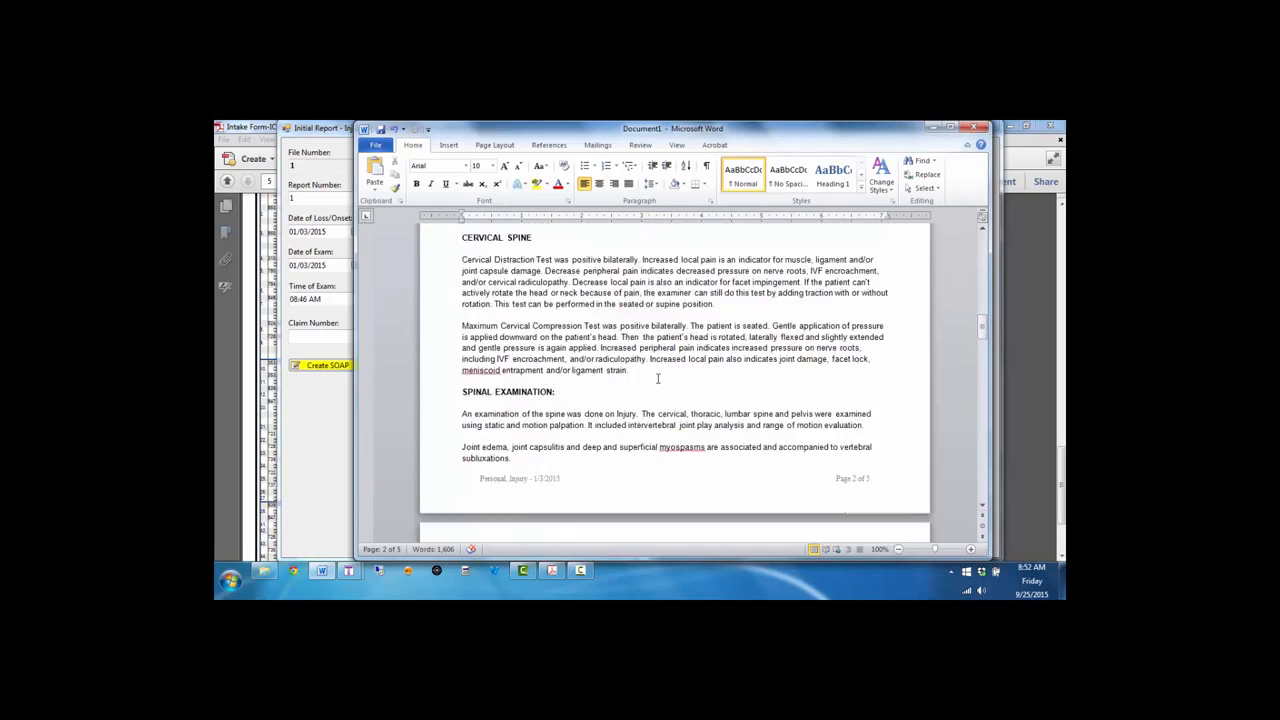
scroll(658, 378, down, 15)
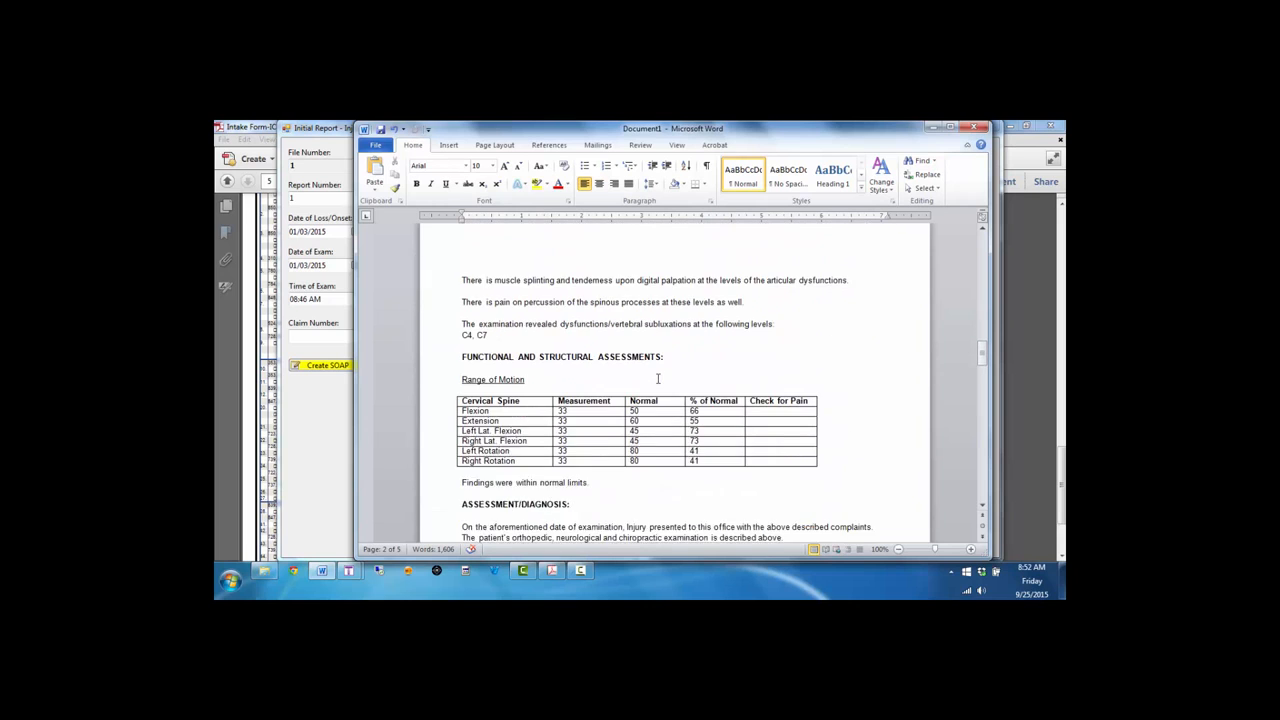
scroll(658, 378, down, 15)
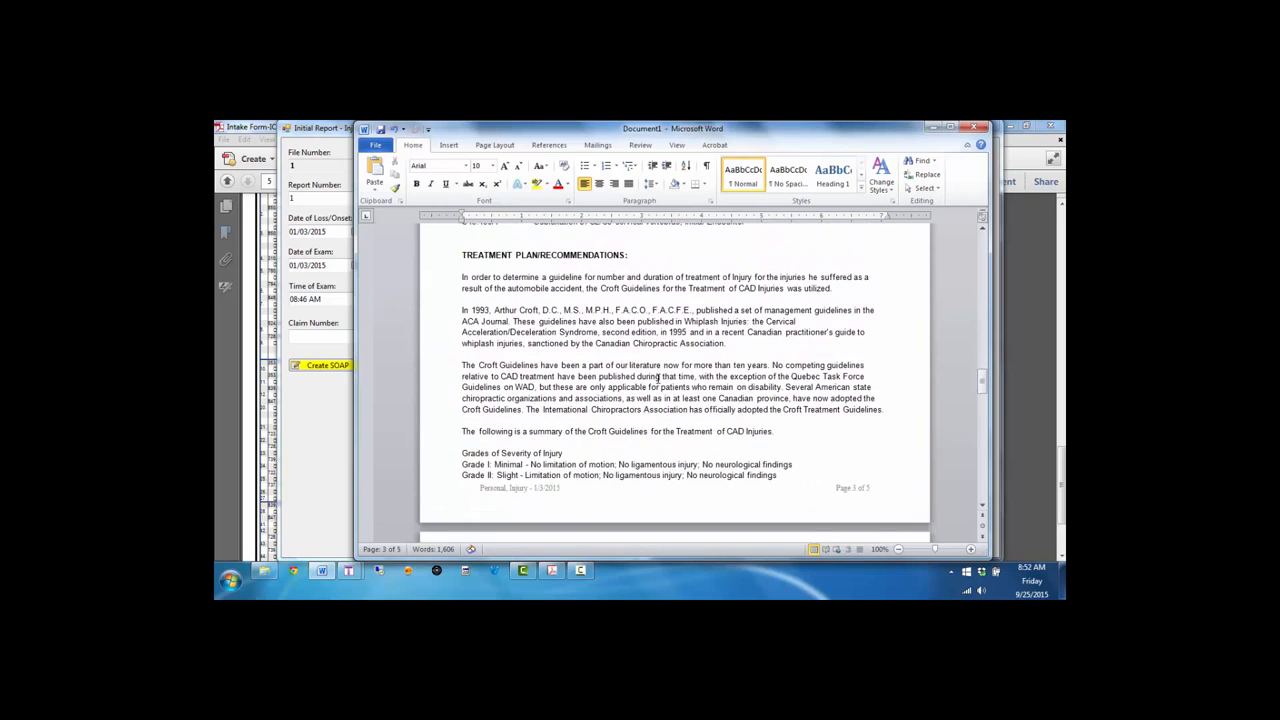
scroll(658, 378, down, 15)
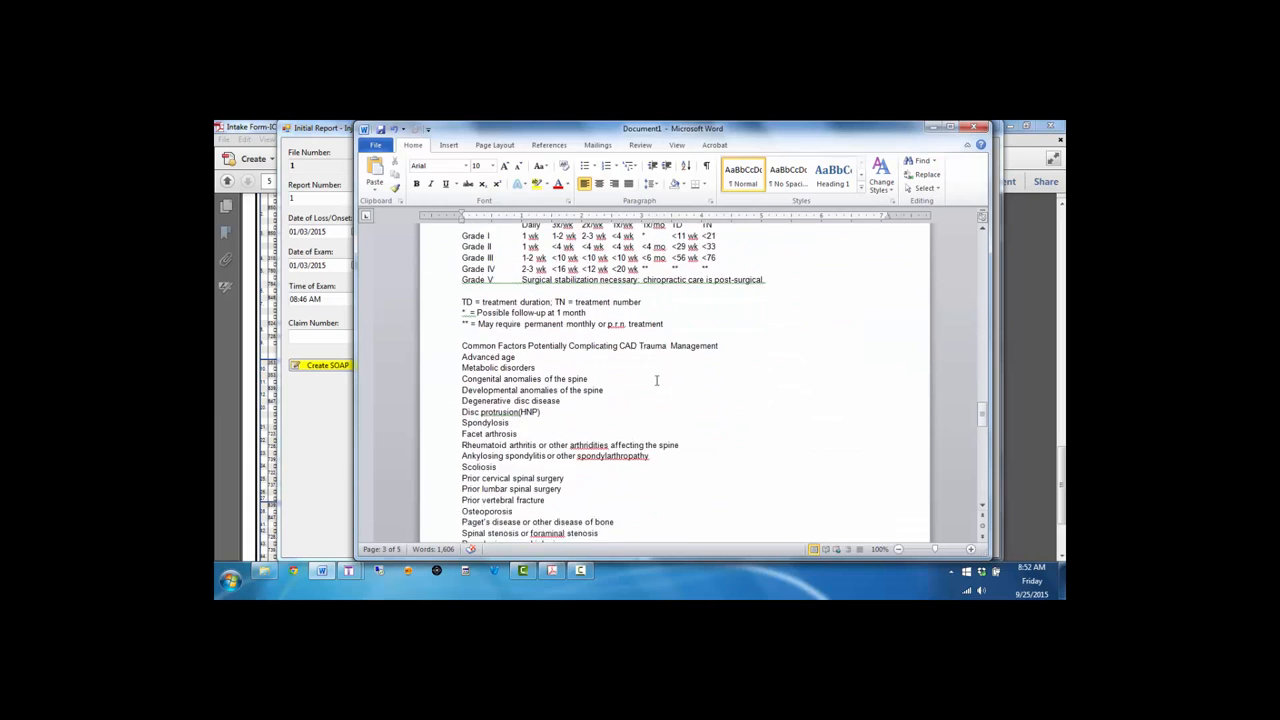
scroll(655, 380, down, 5)
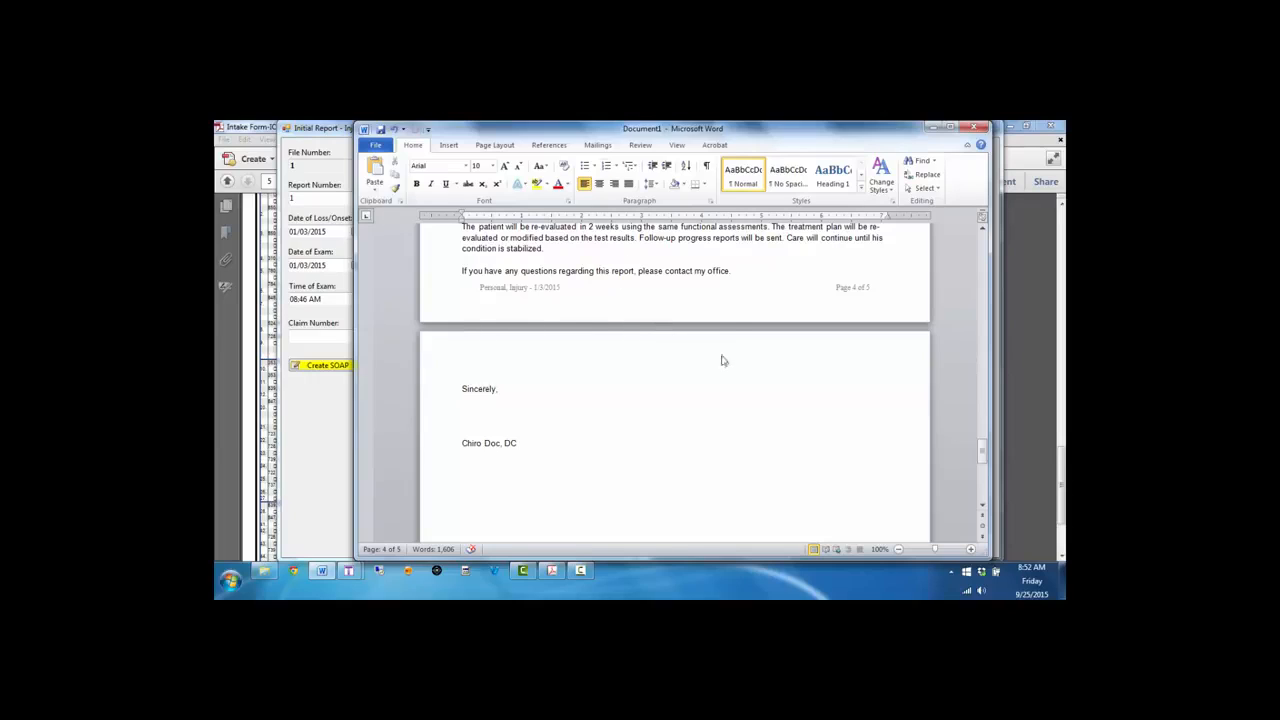
- Look back over the treatment plan, diagnosis and orthopedic examination, and close the previewed document
scroll(705, 427, up, 15)
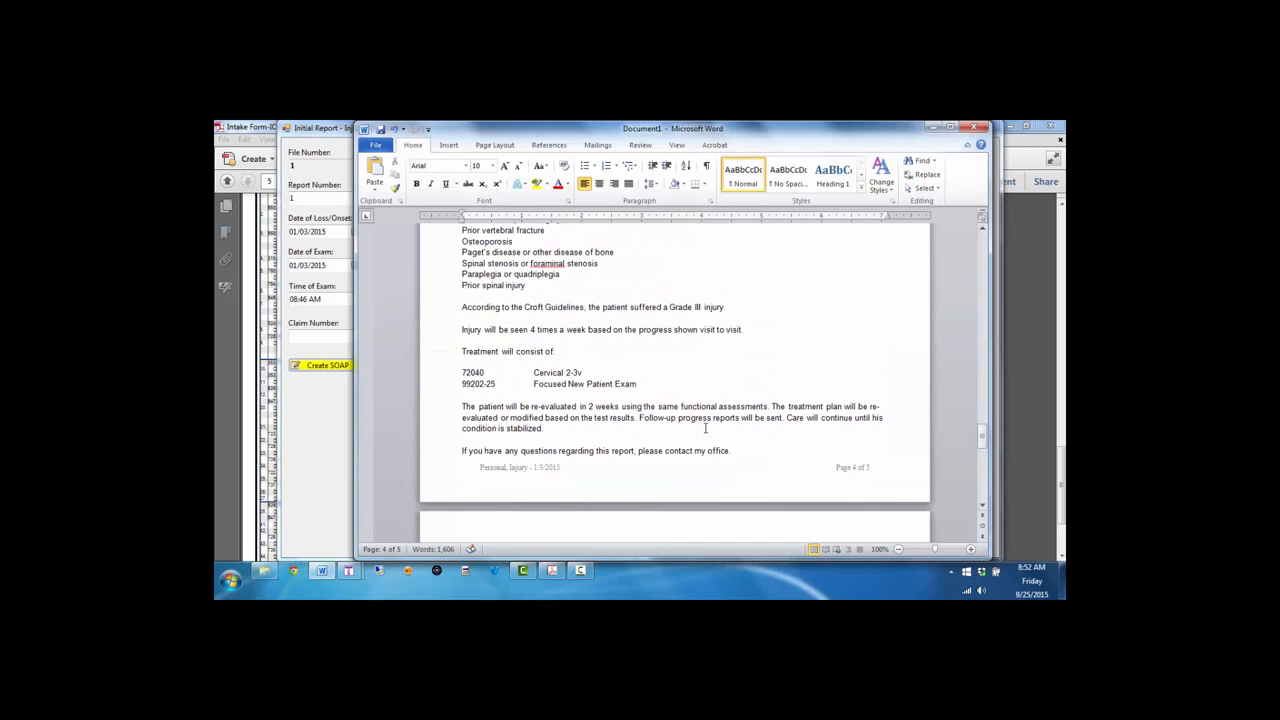
scroll(705, 427, up, 15)
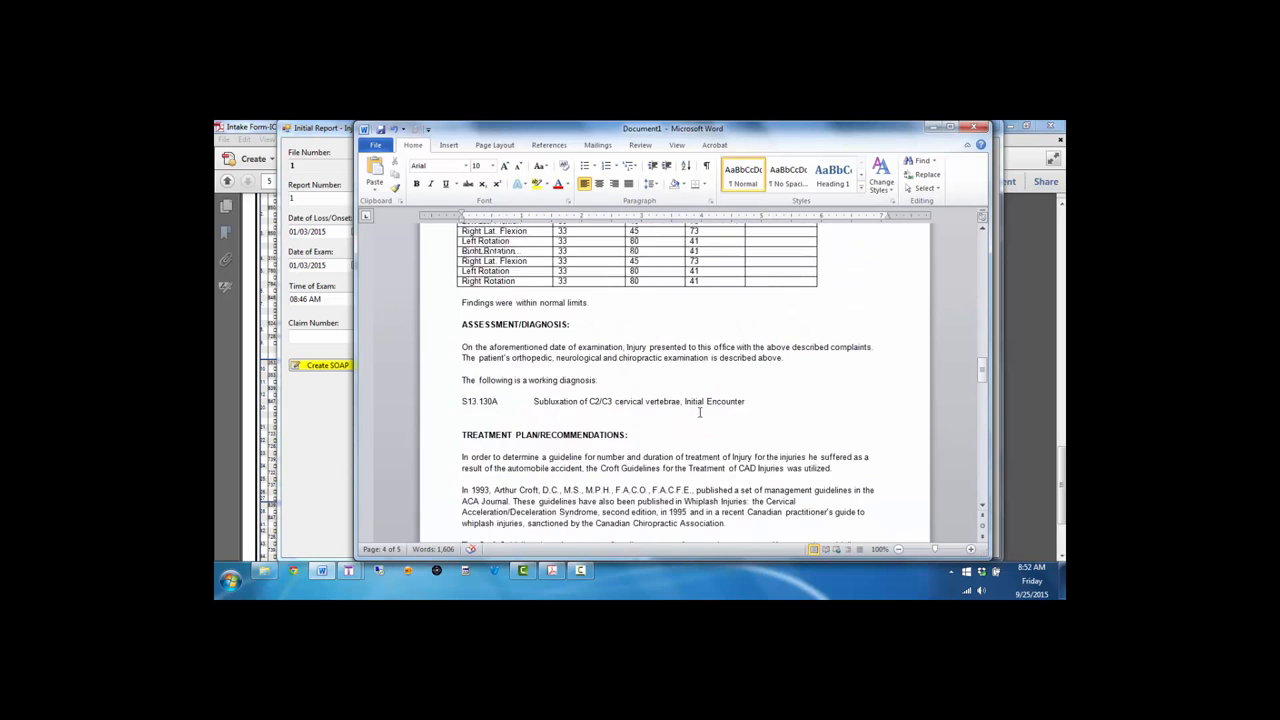
scroll(657, 400, up, 6)
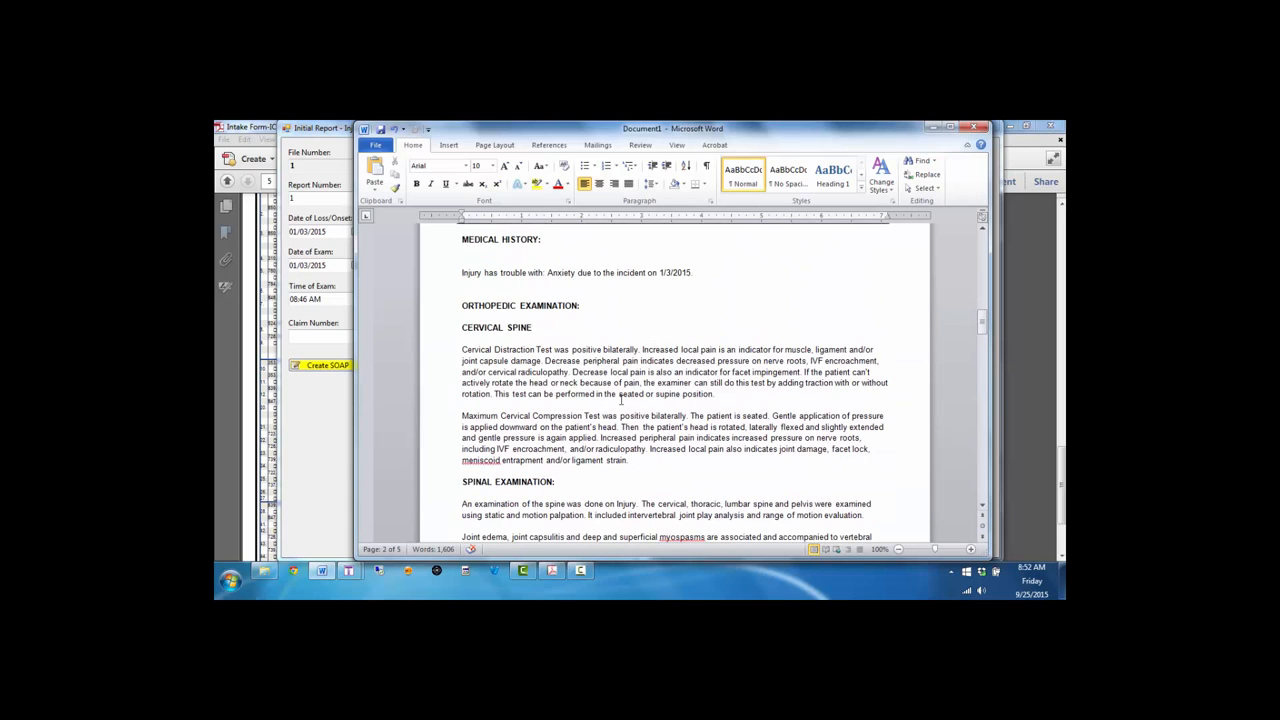
click(973, 127)
click(642, 362)
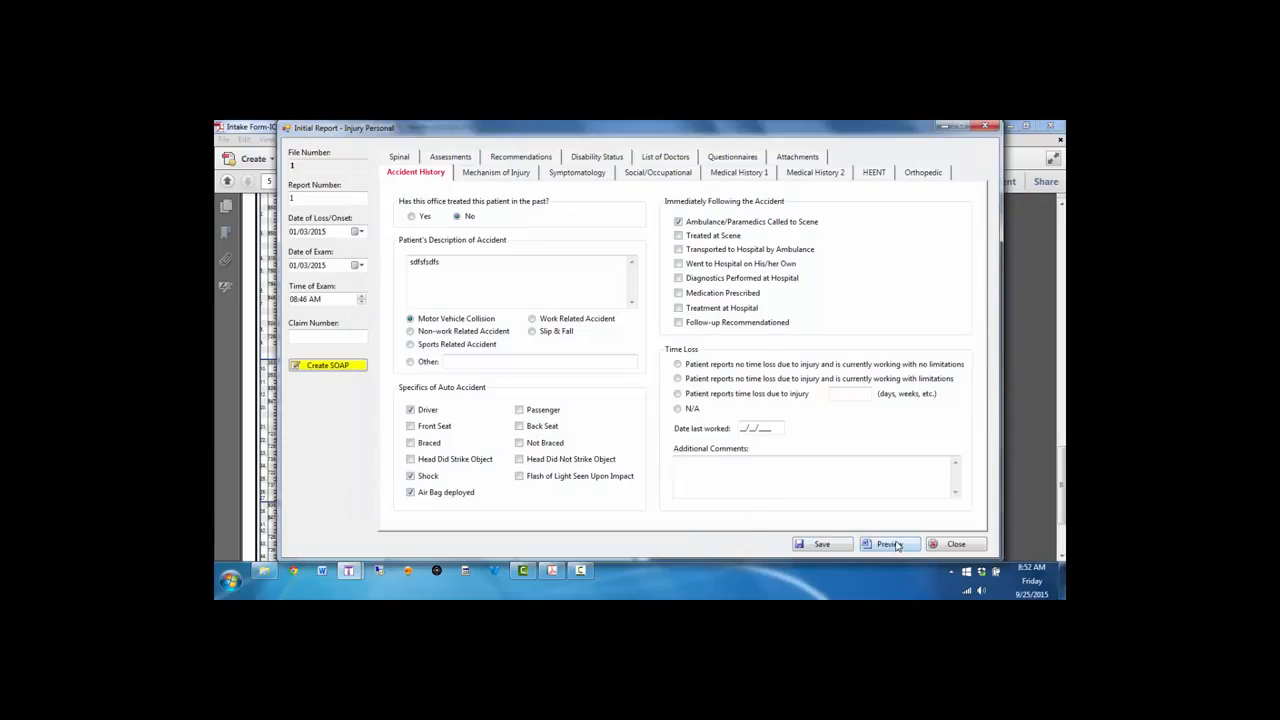
- Preview the report again, check the wording of the introduction and accident history, and close the document
click(890, 544)
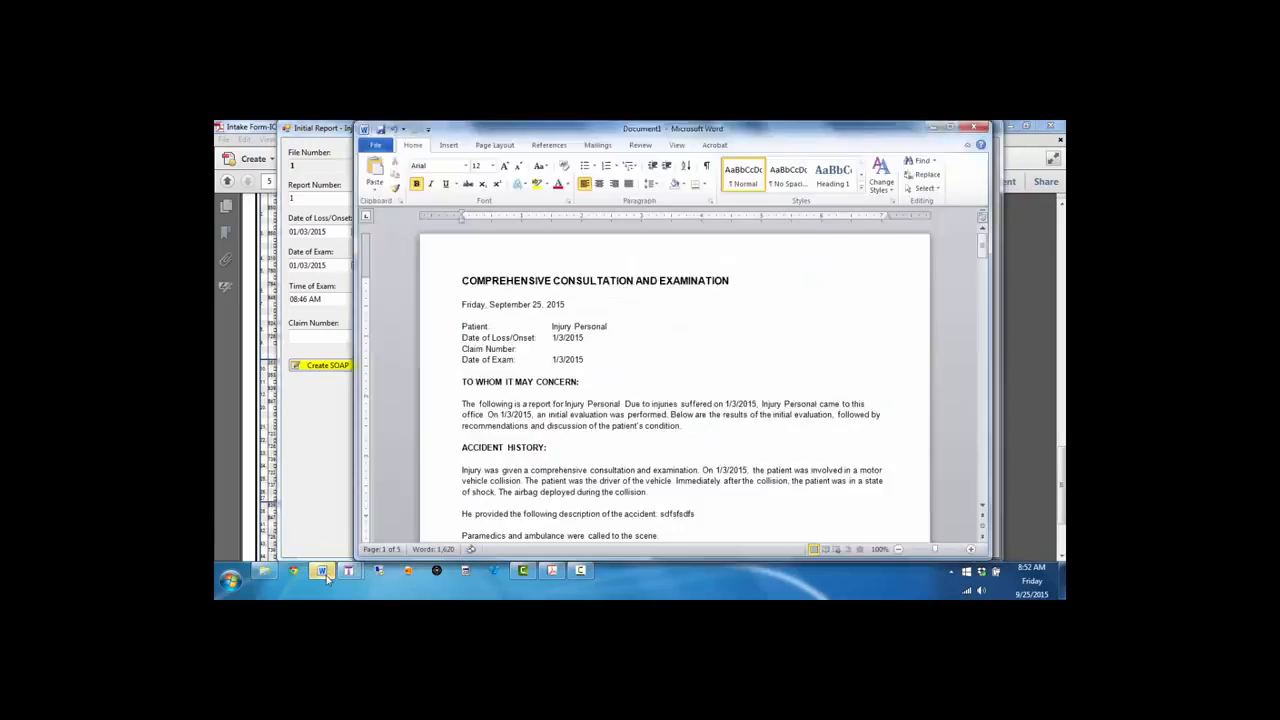
click(671, 349)
scroll(680, 407, down, 1)
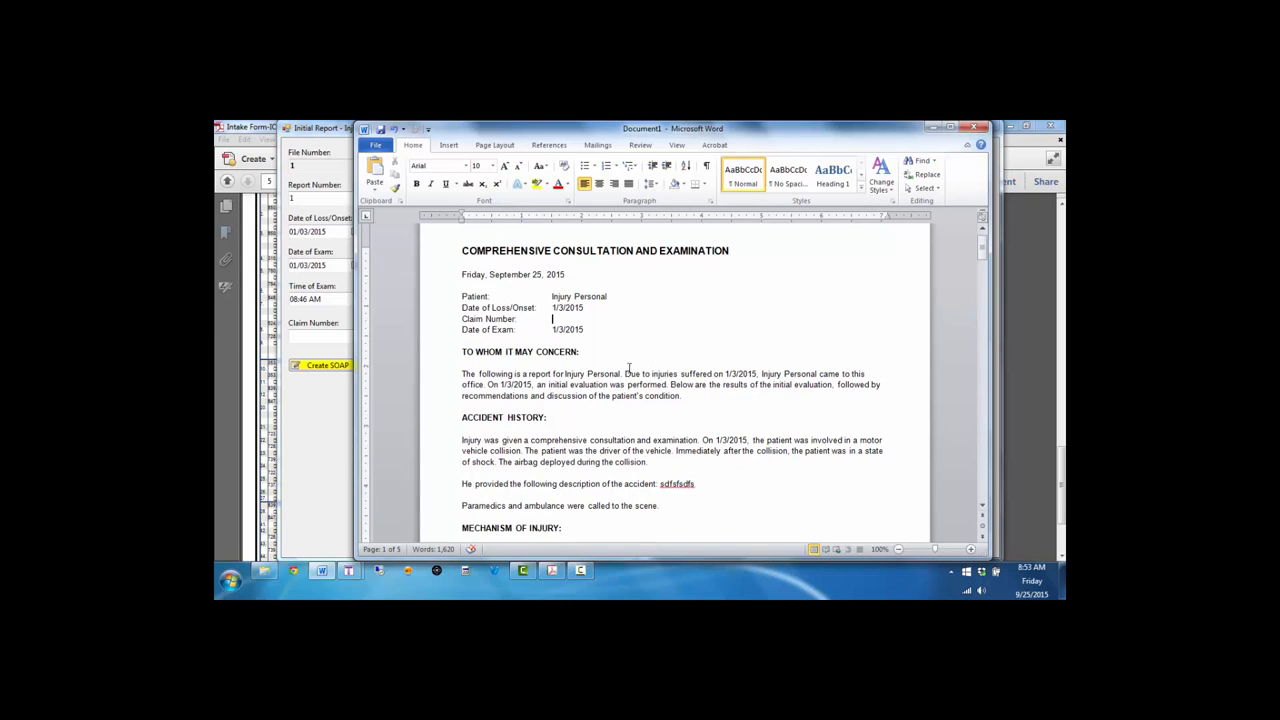
scroll(630, 374, up, 1)
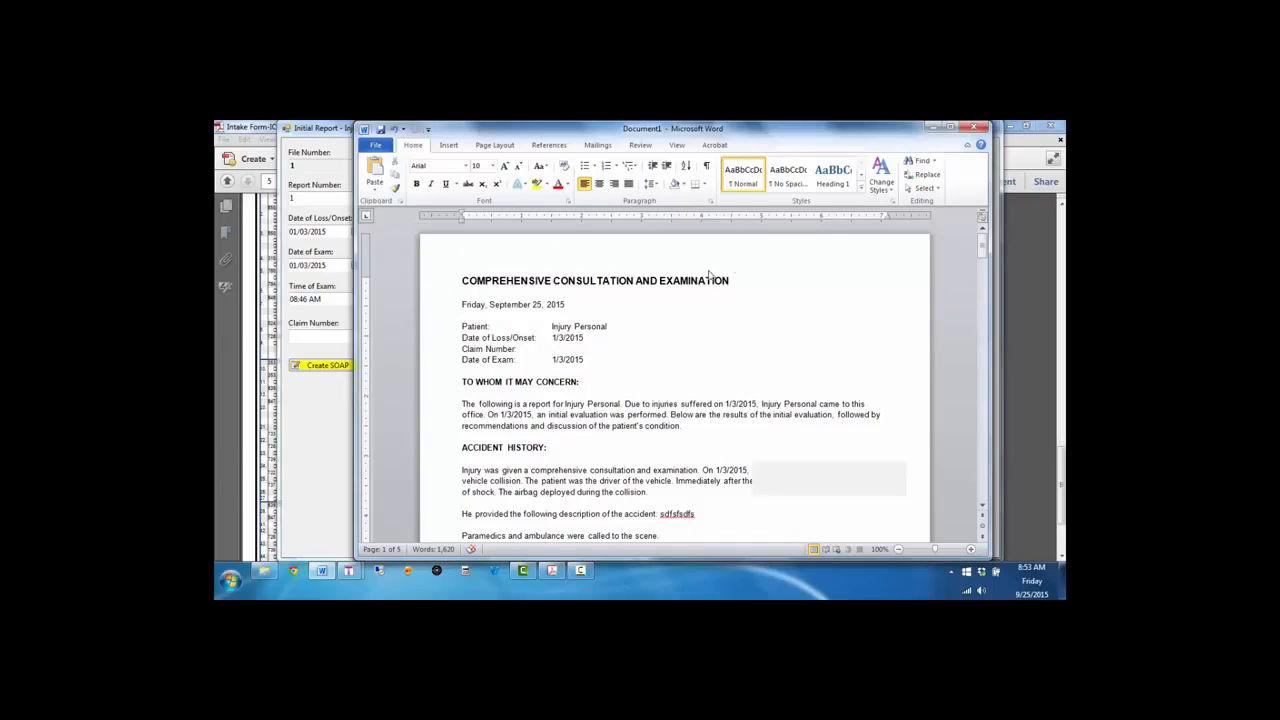
click(974, 127)
click(640, 361)
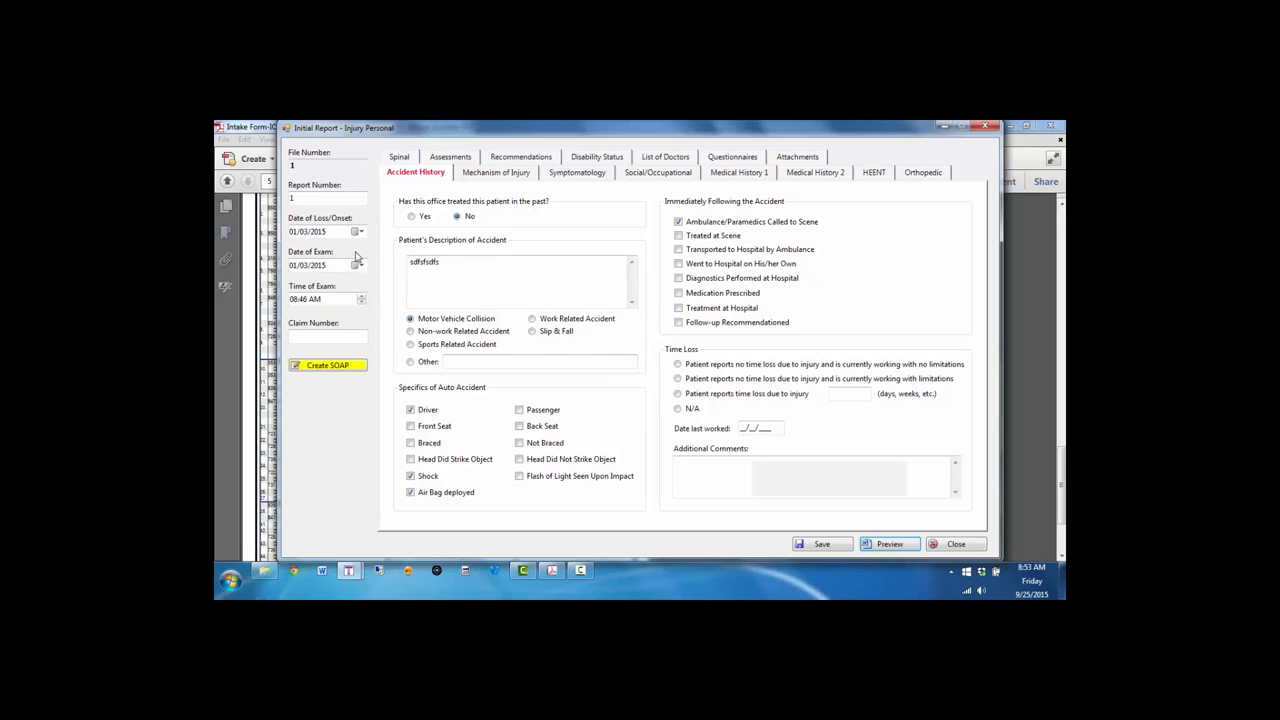
- Create a SOAP from the initial report and mark the objective findings Shoulder and Neck with Spasm and Palpable T/T
click(350, 369)
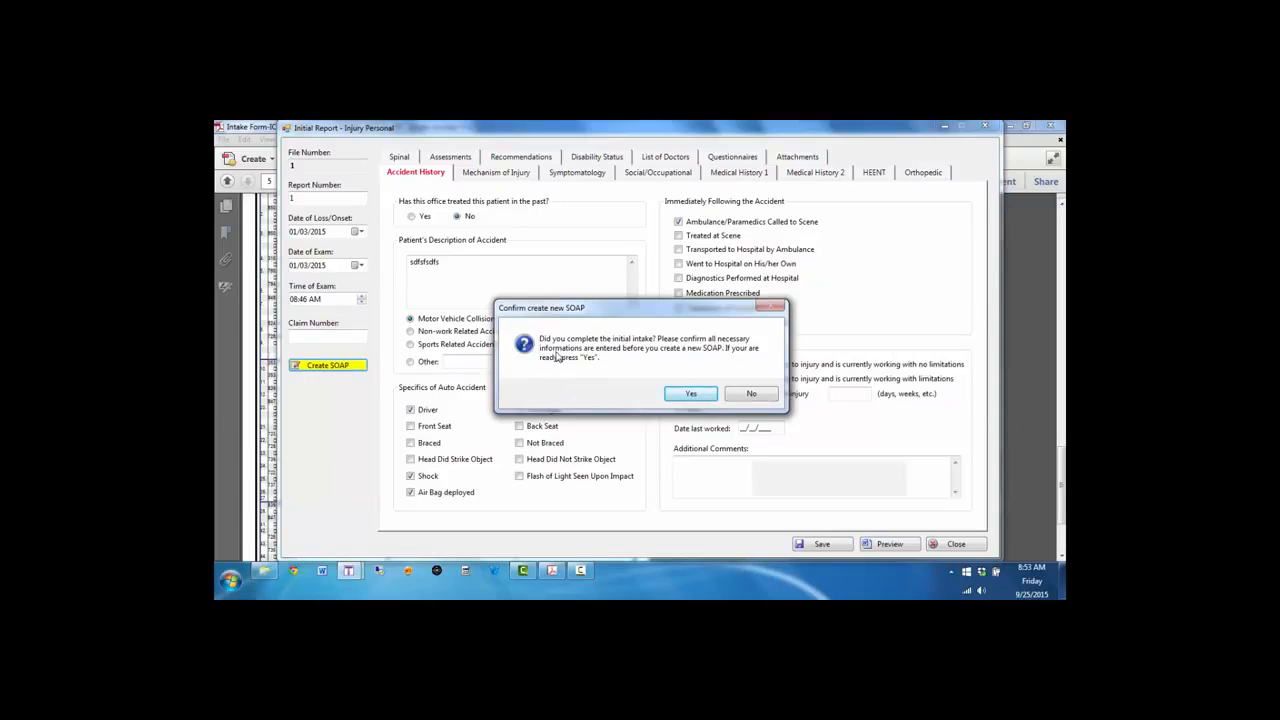
click(692, 396)
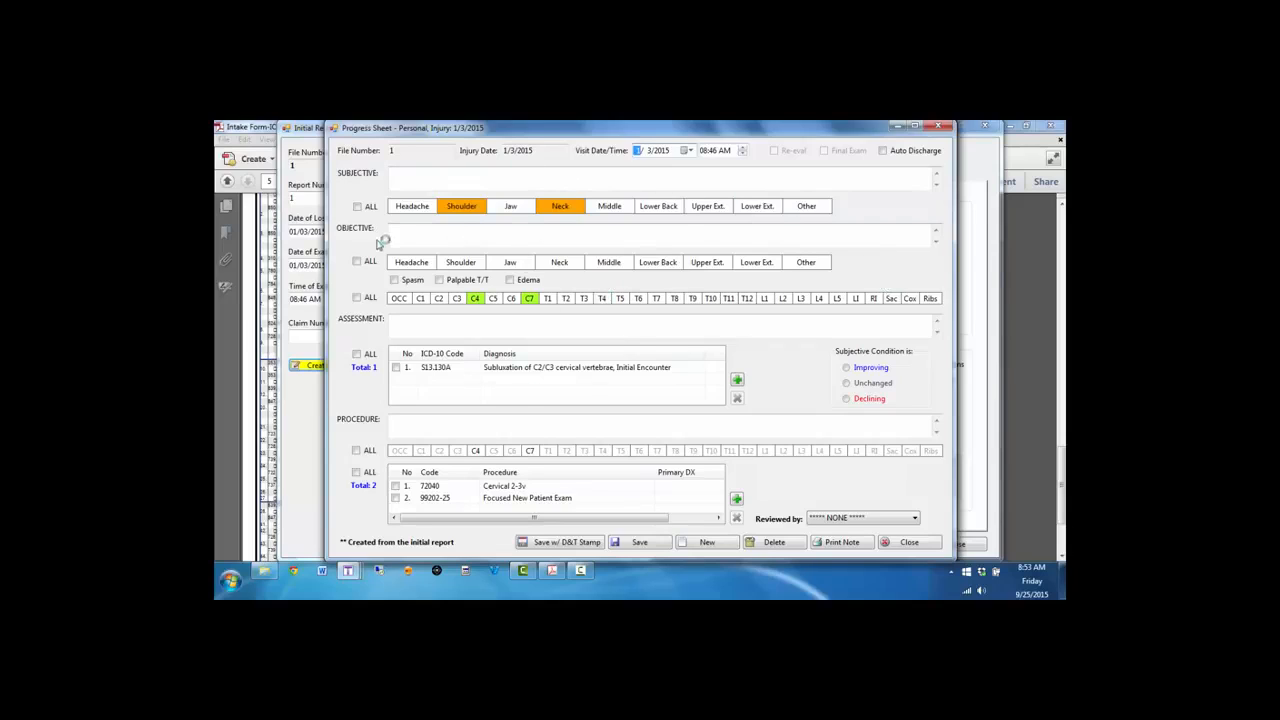
click(421, 238)
click(461, 266)
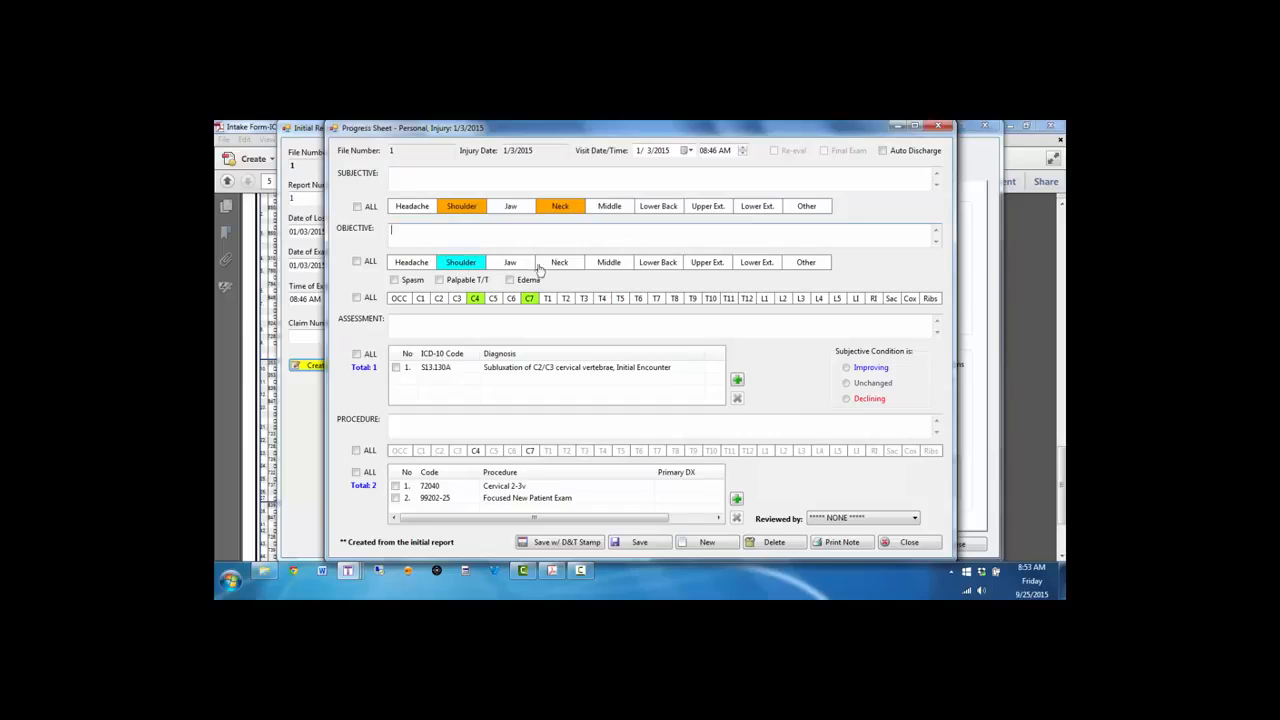
click(559, 266)
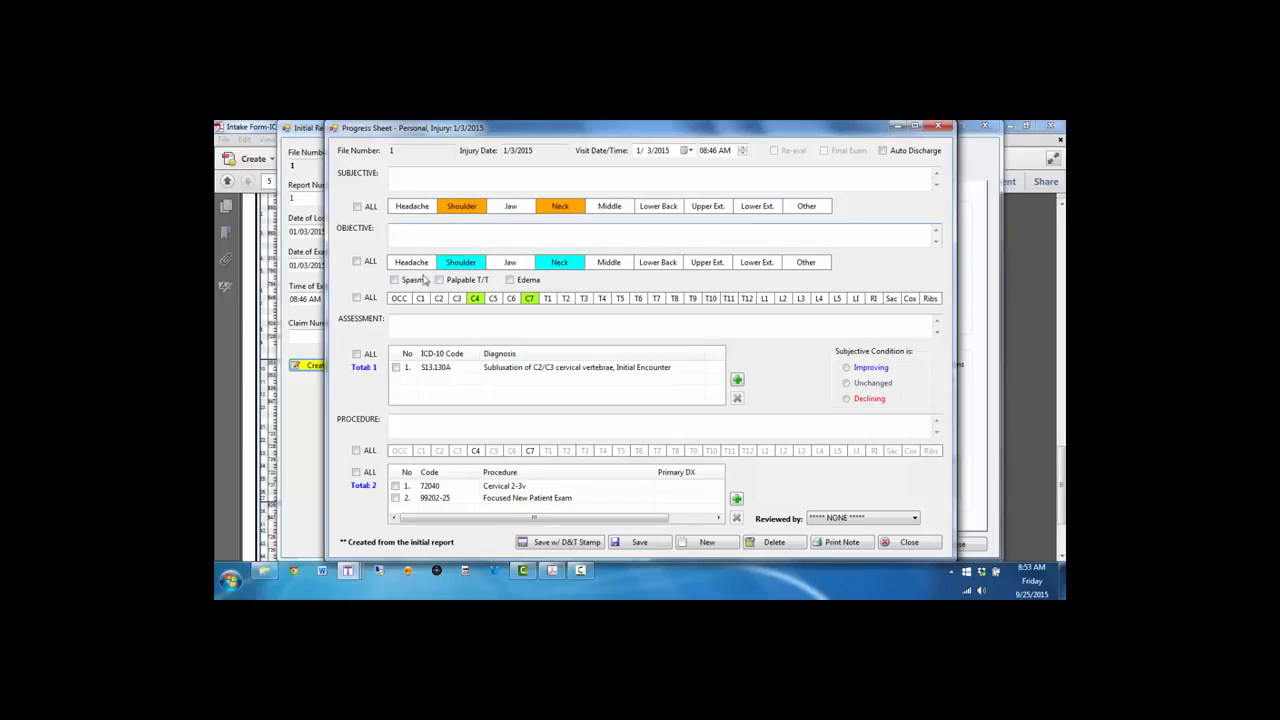
click(414, 282)
click(458, 283)
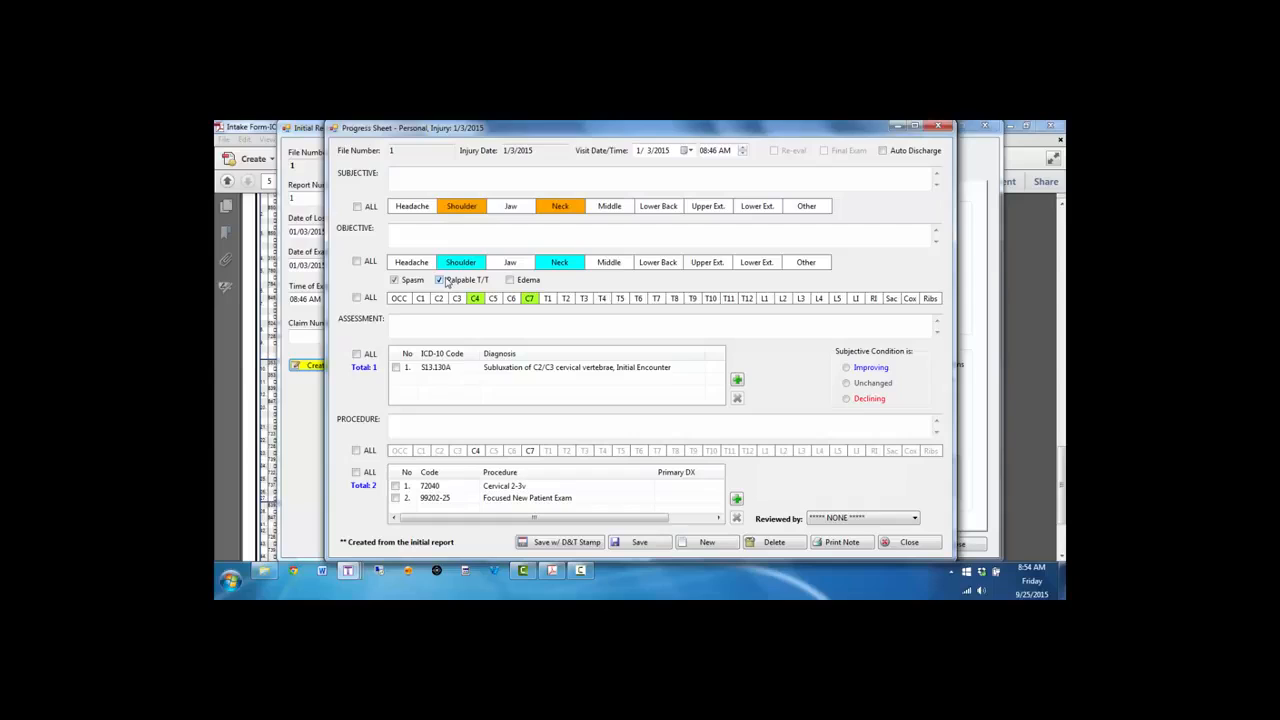
- Add C1, C2, C3, C5, C6, T1 and T2 to the objective spinal levels on the progress sheet
click(526, 331)
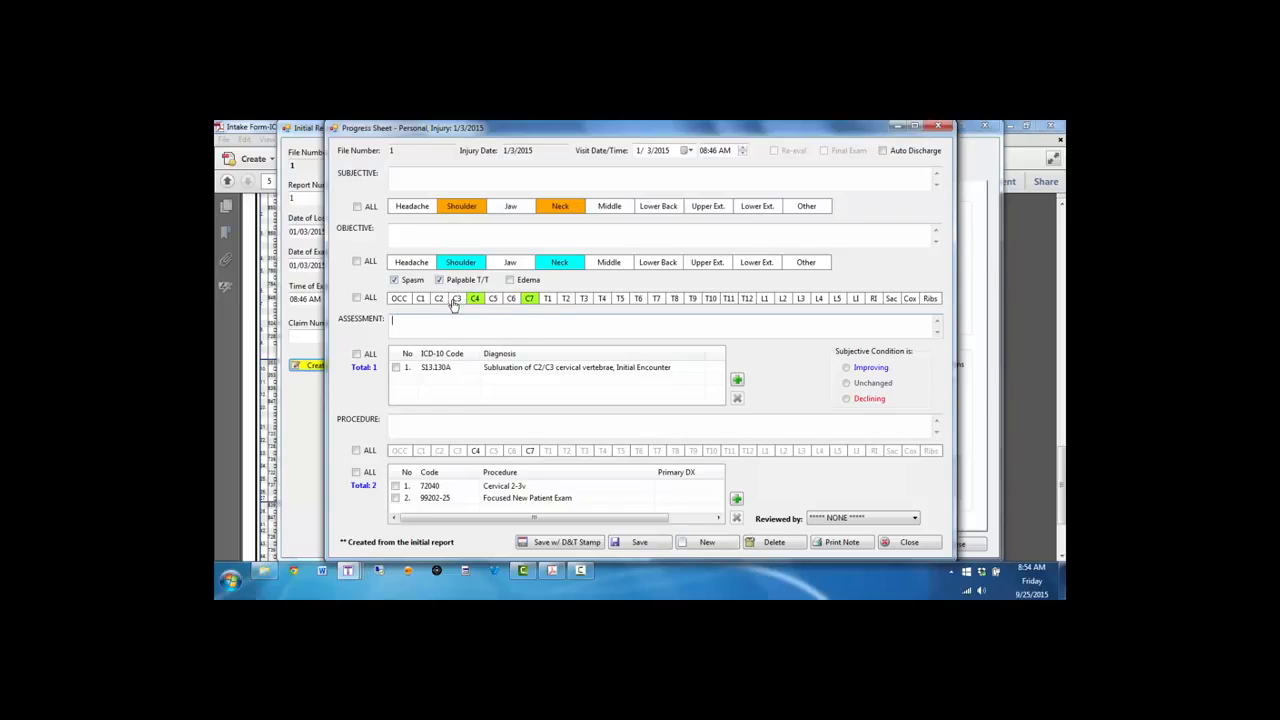
click(421, 299)
click(438, 299)
click(456, 299)
click(493, 299)
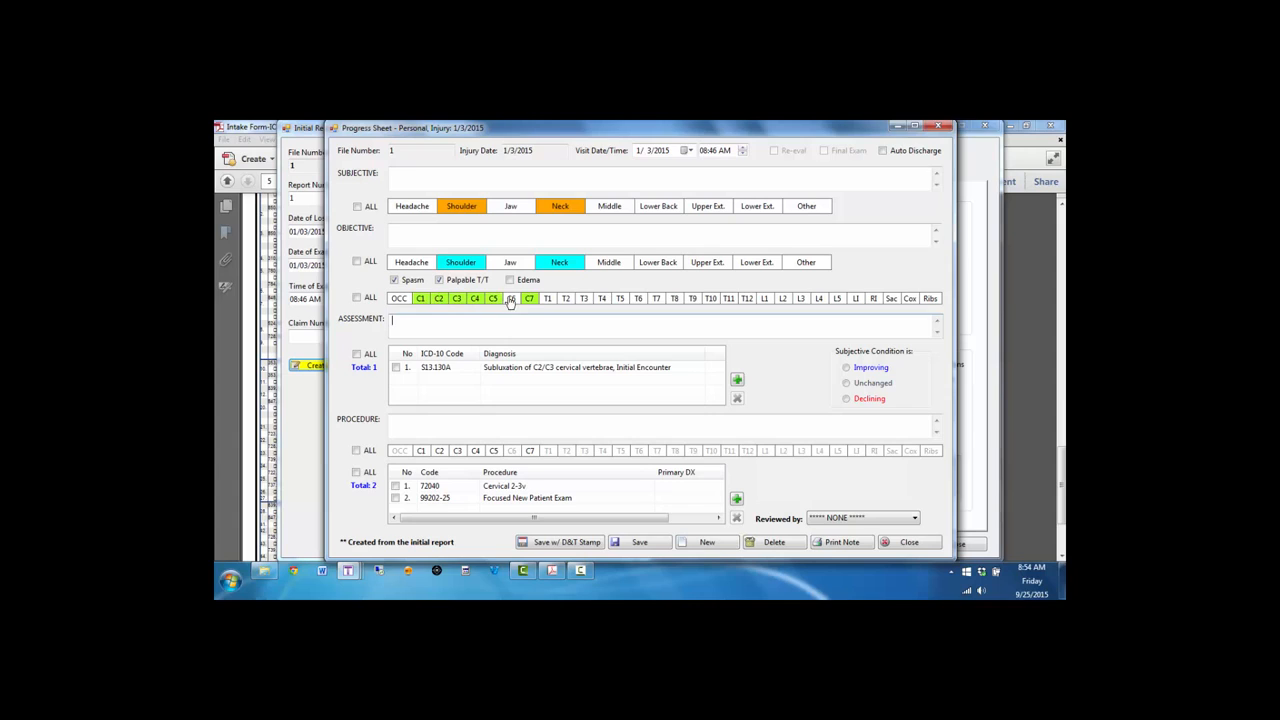
click(510, 299)
click(547, 299)
click(566, 299)
- Mark C6 in the procedure levels, remove C6 from the objective levels, and add it back there
click(511, 452)
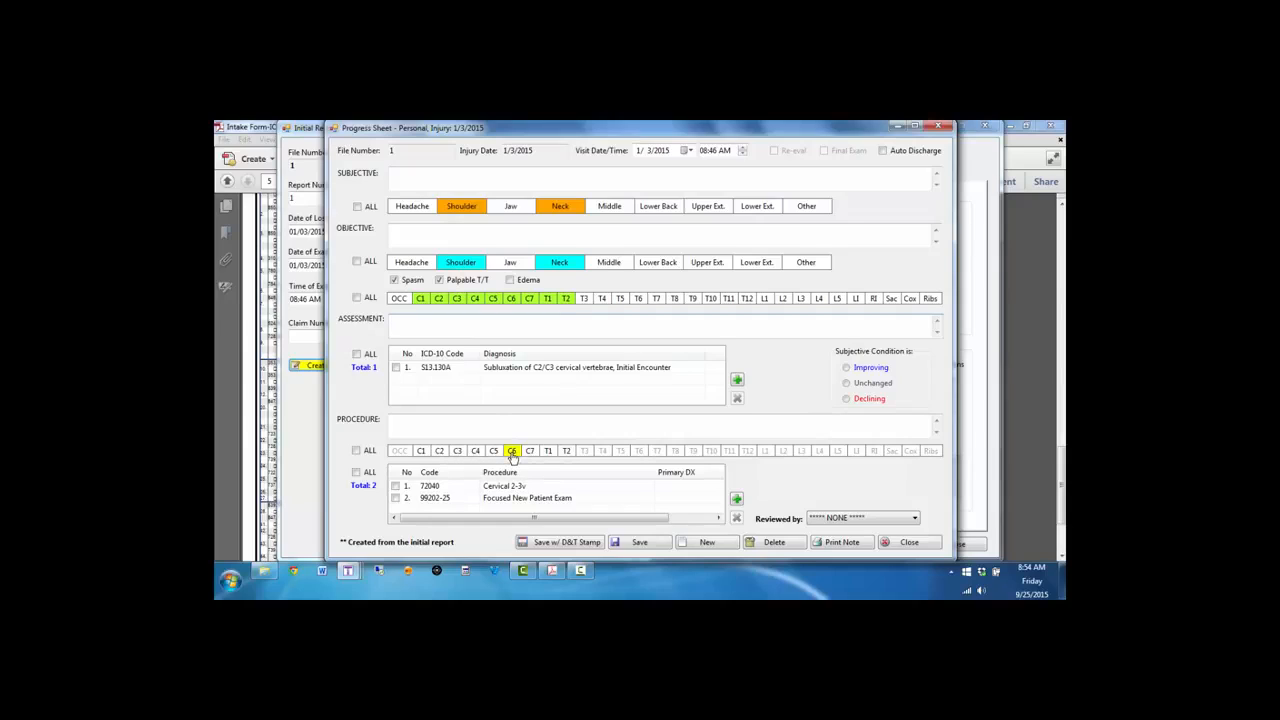
click(512, 300)
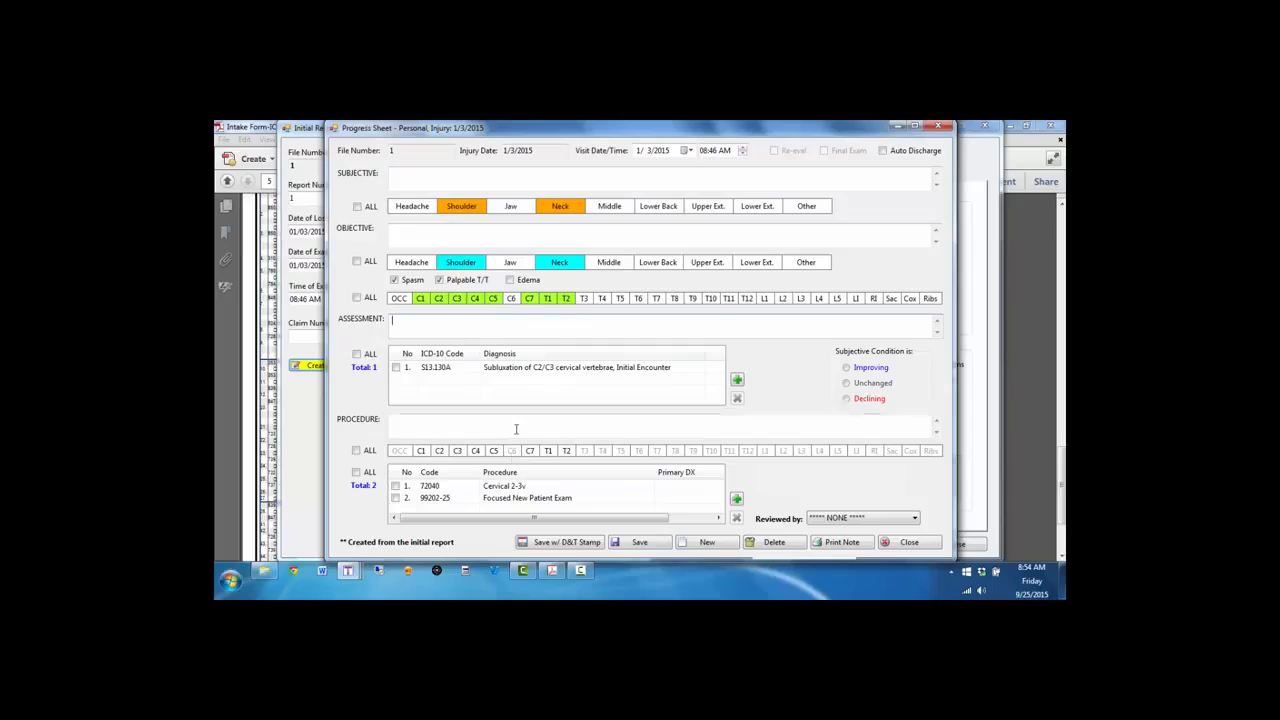
click(511, 300)
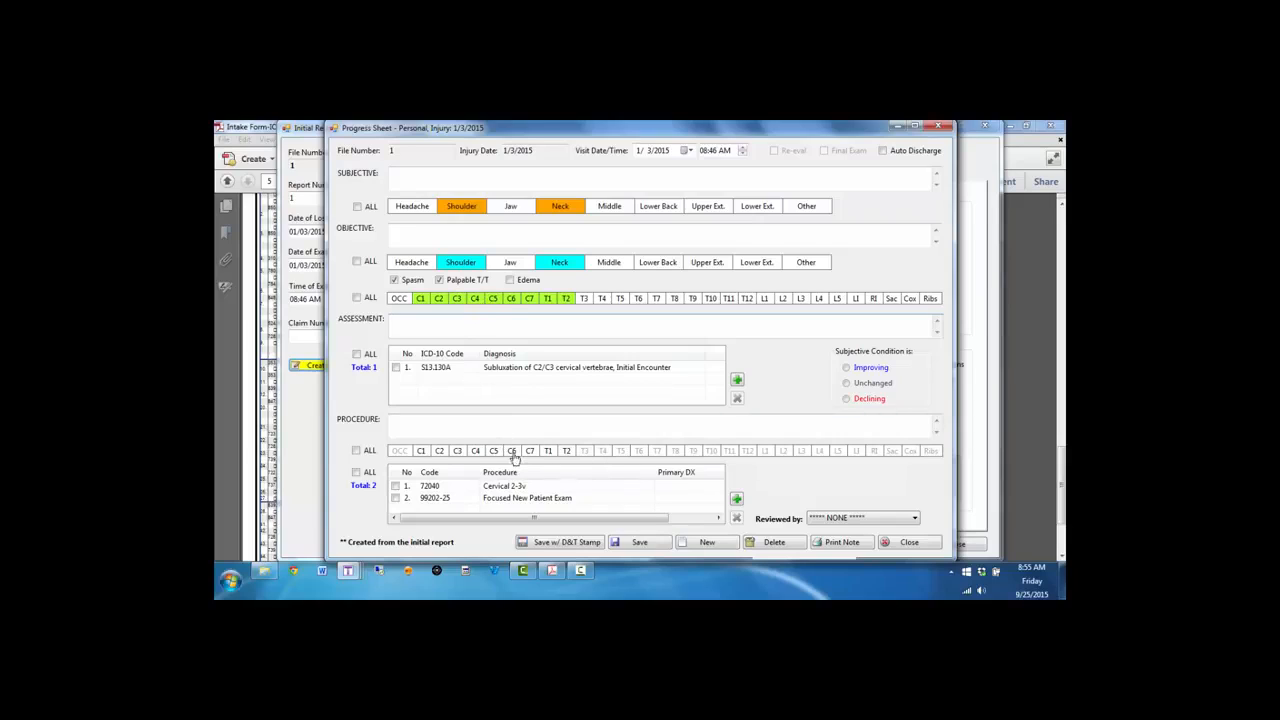
- Toggle the C3, C4 and C5 levels in the procedure section of the progress sheet
click(476, 451)
click(493, 451)
click(461, 453)
click(493, 451)
- Close the progress sheet, switch back to Titan, and close the report list to return to the case details
click(909, 542)
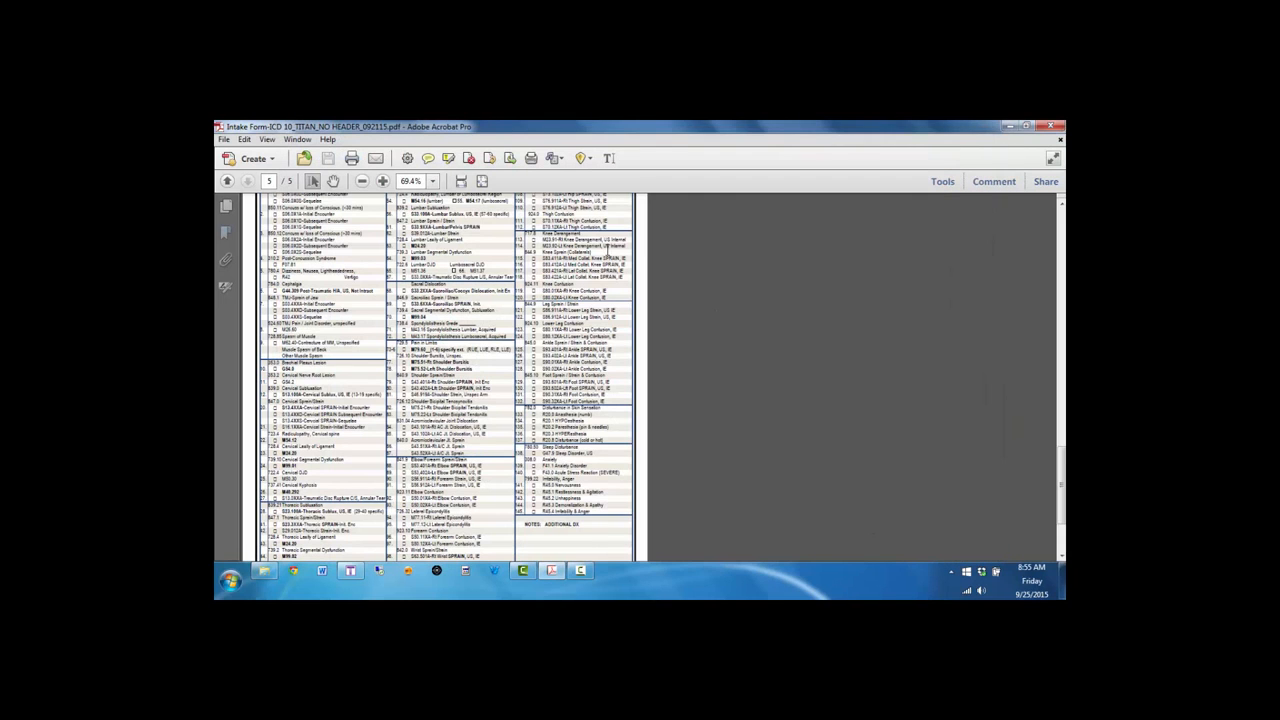
click(350, 570)
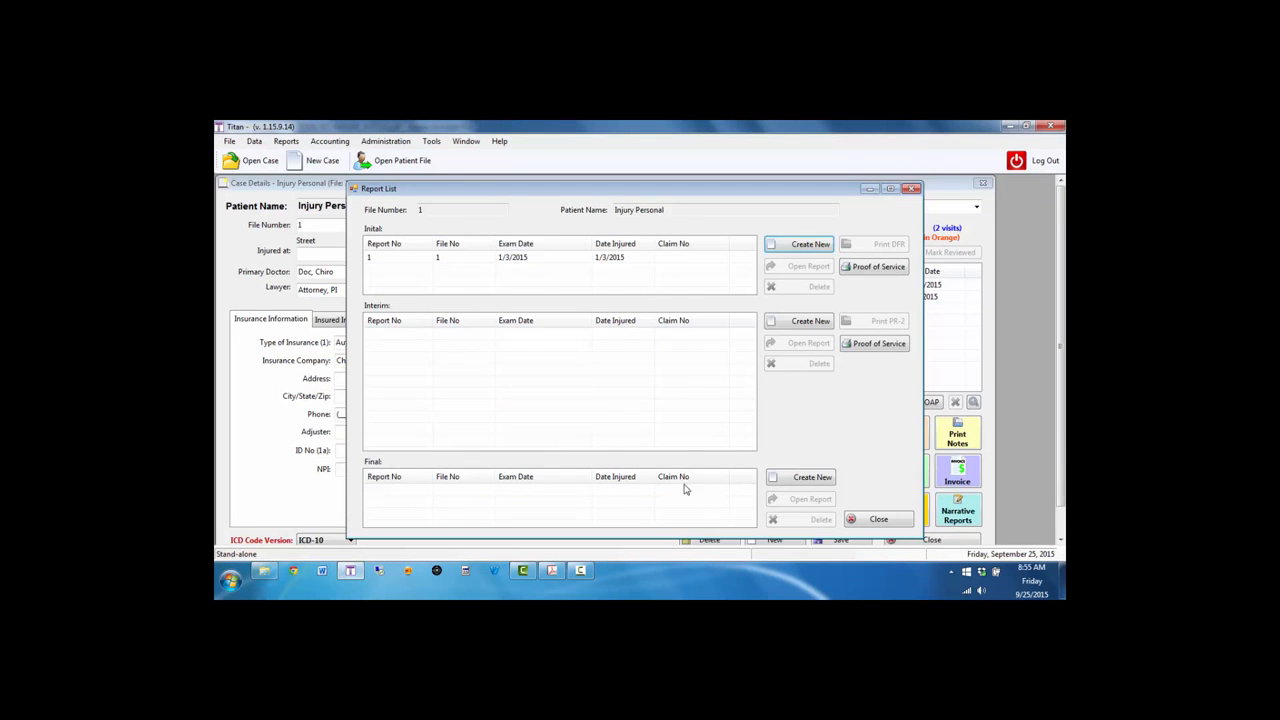
click(893, 522)
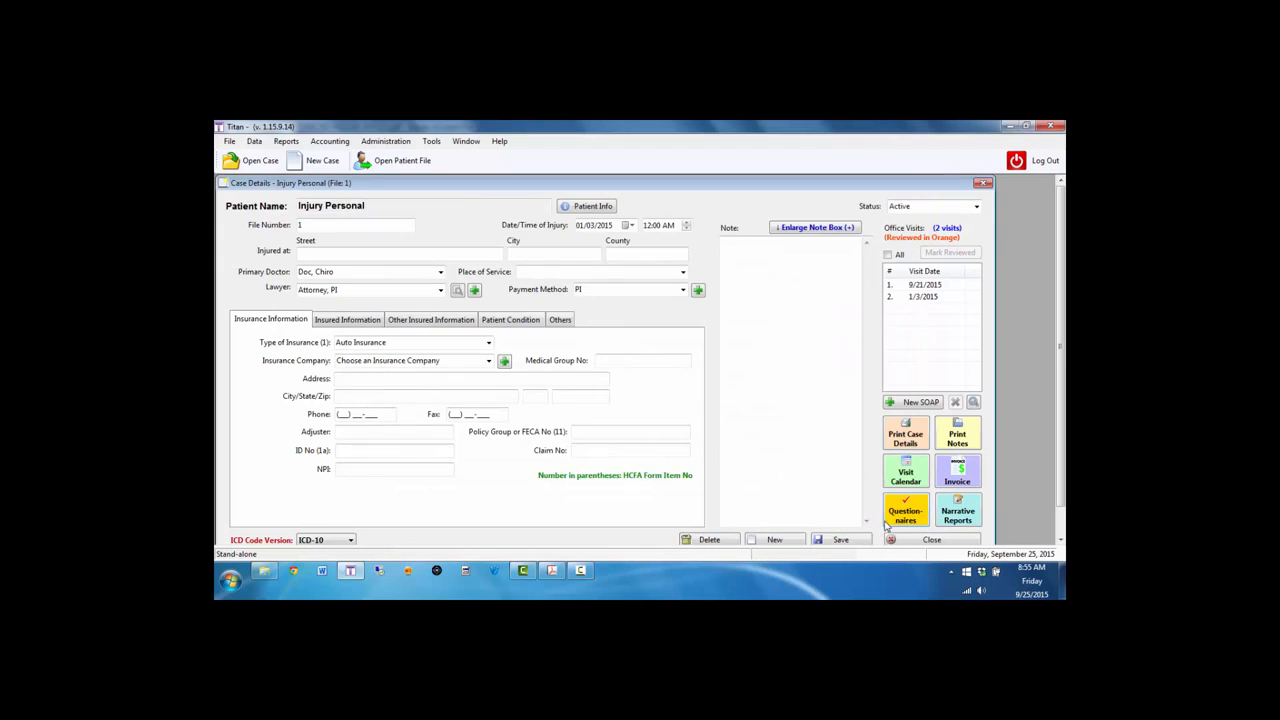
- Review the progress sheet of the 1/3/2015 office visit twice, closing it each time
double_click(925, 297)
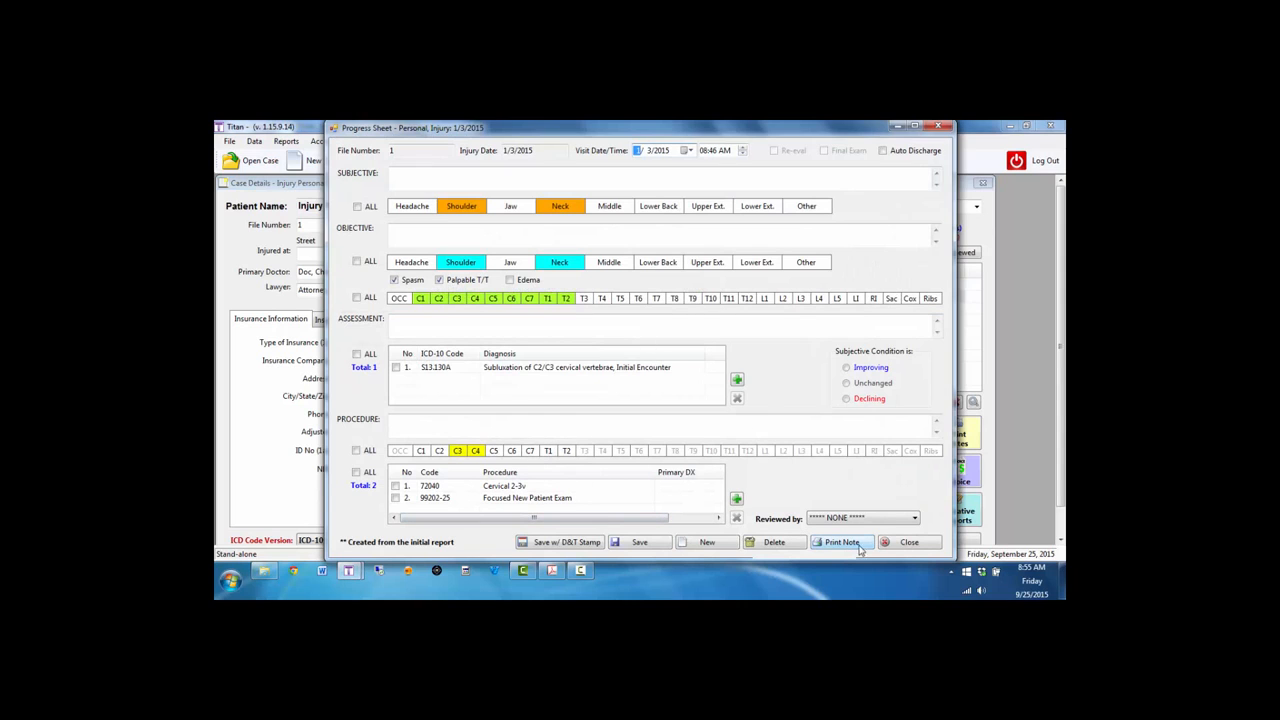
click(900, 545)
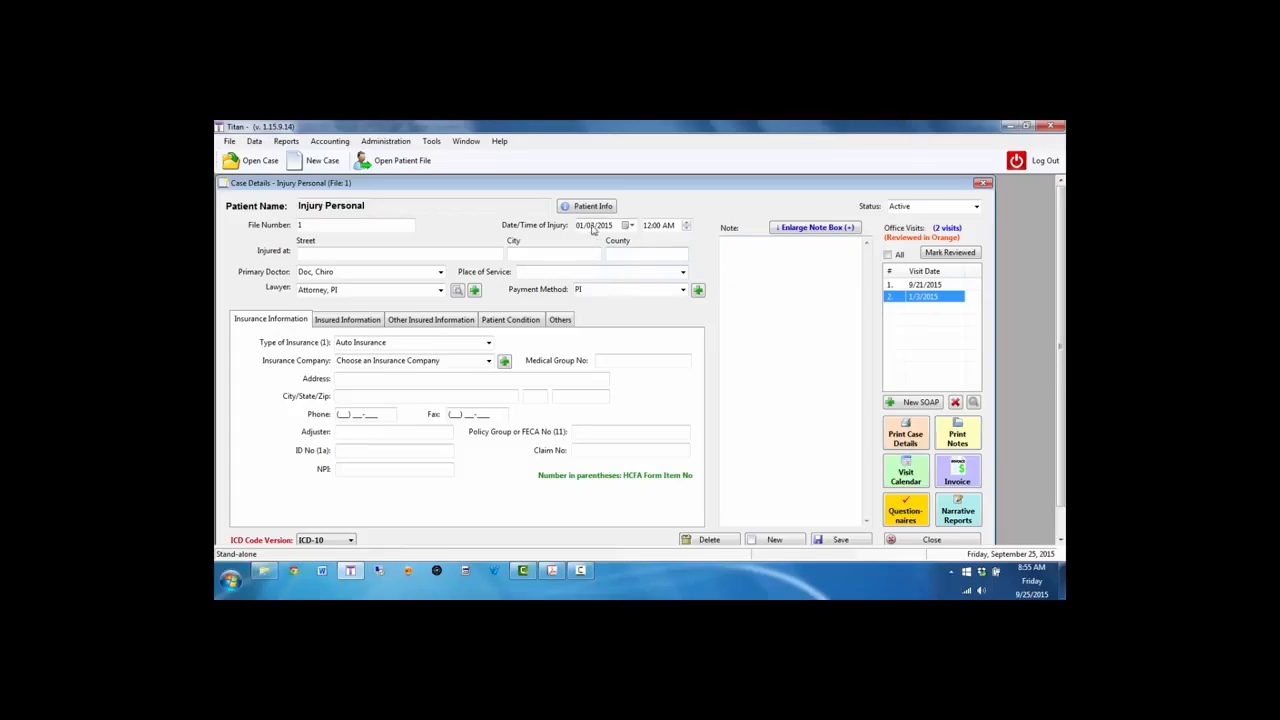
double_click(906, 300)
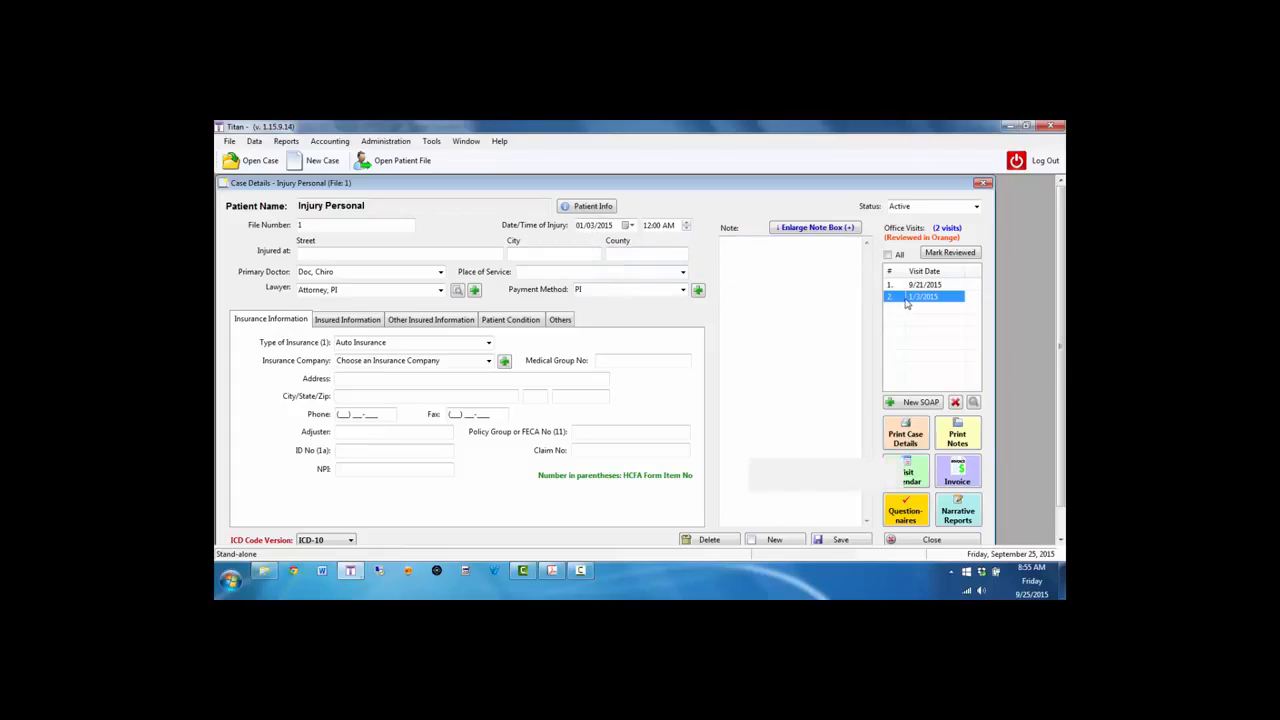
click(911, 543)
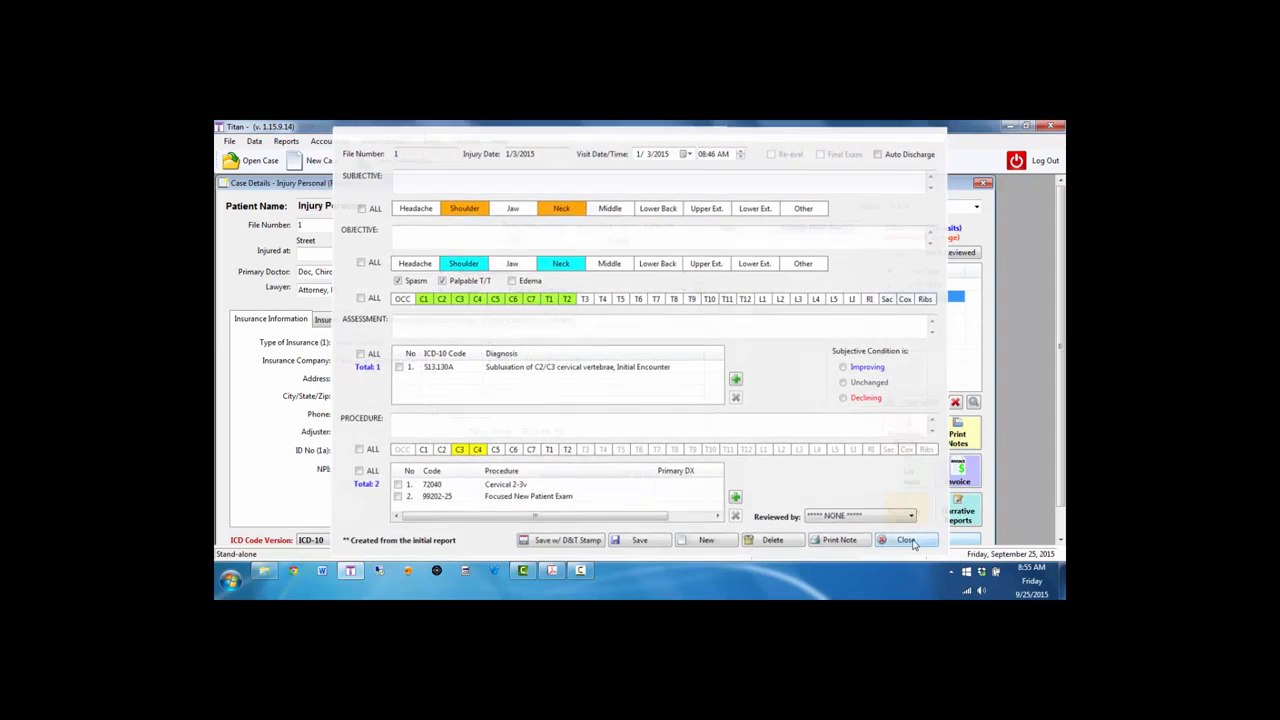
- Set the initial report's exam date to 1/4/2015, save it, and return to the case details
click(955, 512)
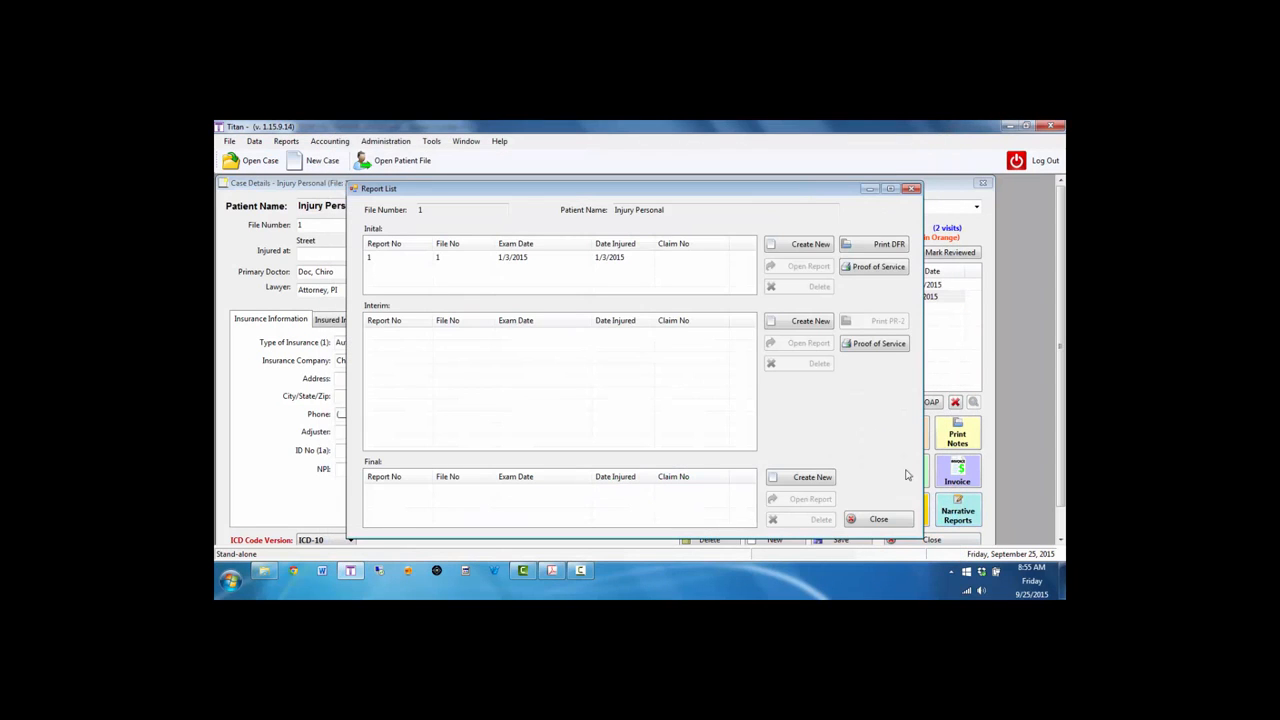
double_click(566, 264)
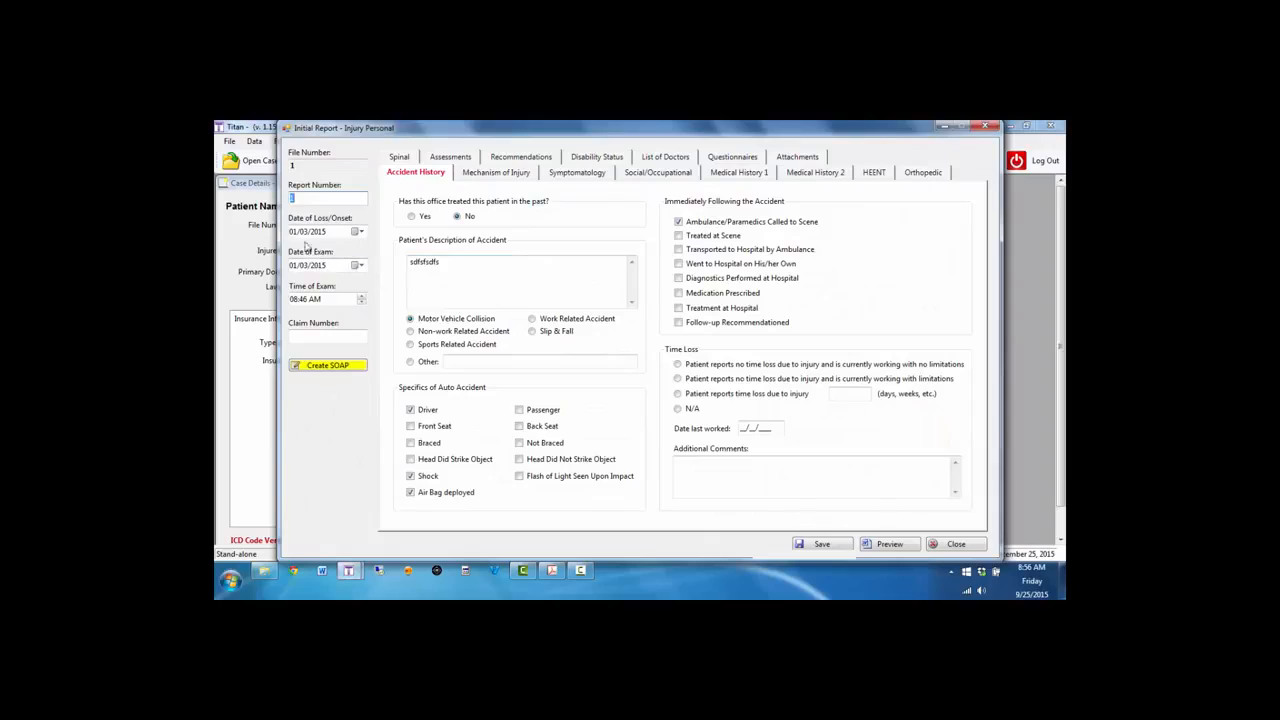
click(310, 266)
click(840, 546)
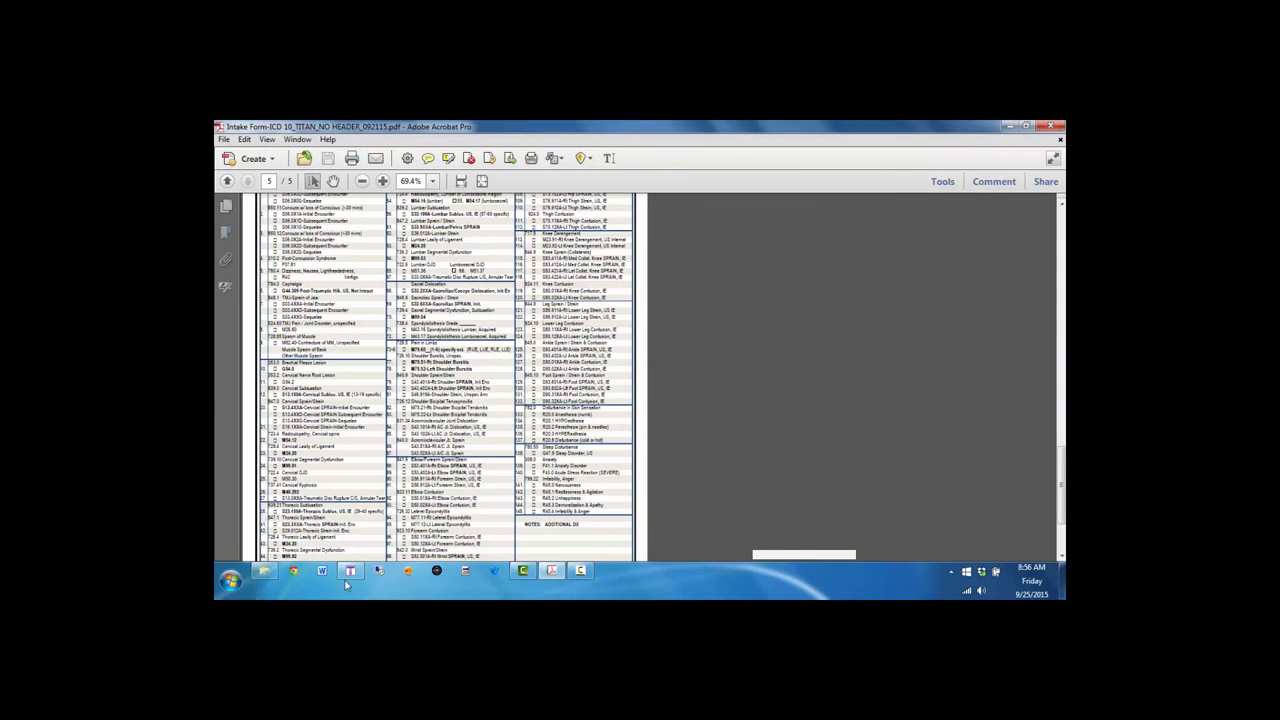
click(351, 572)
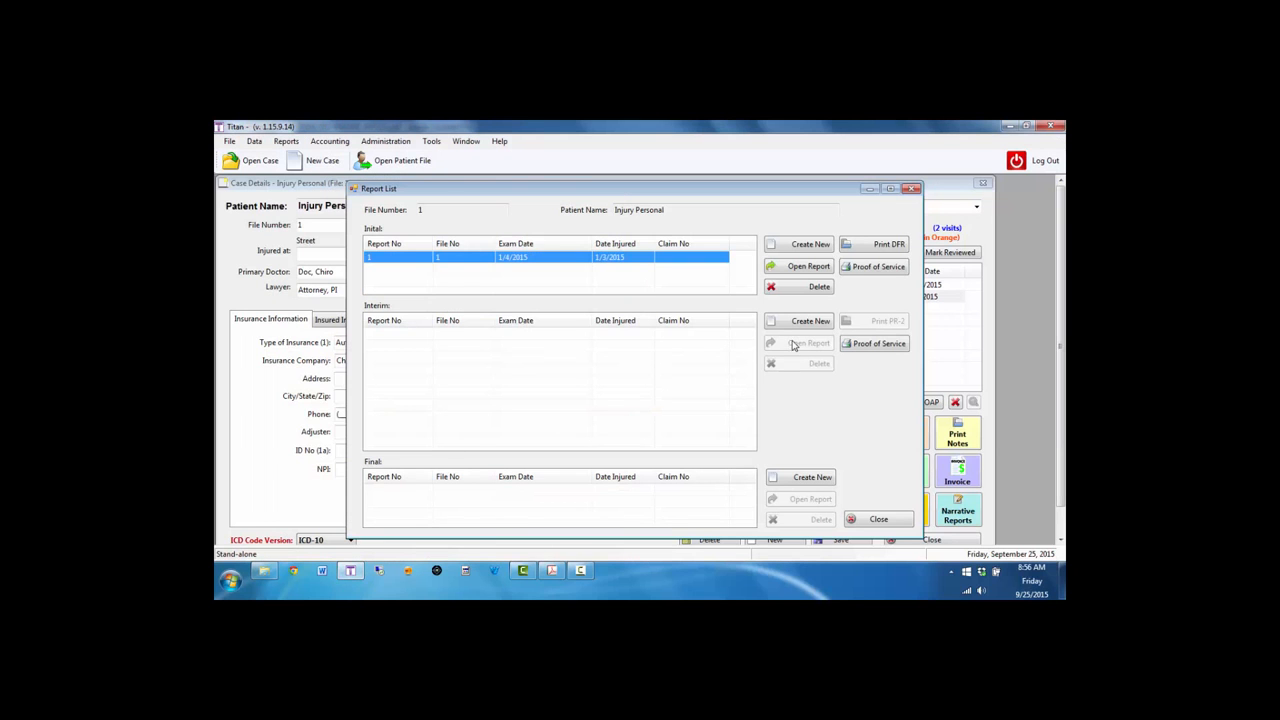
click(893, 517)
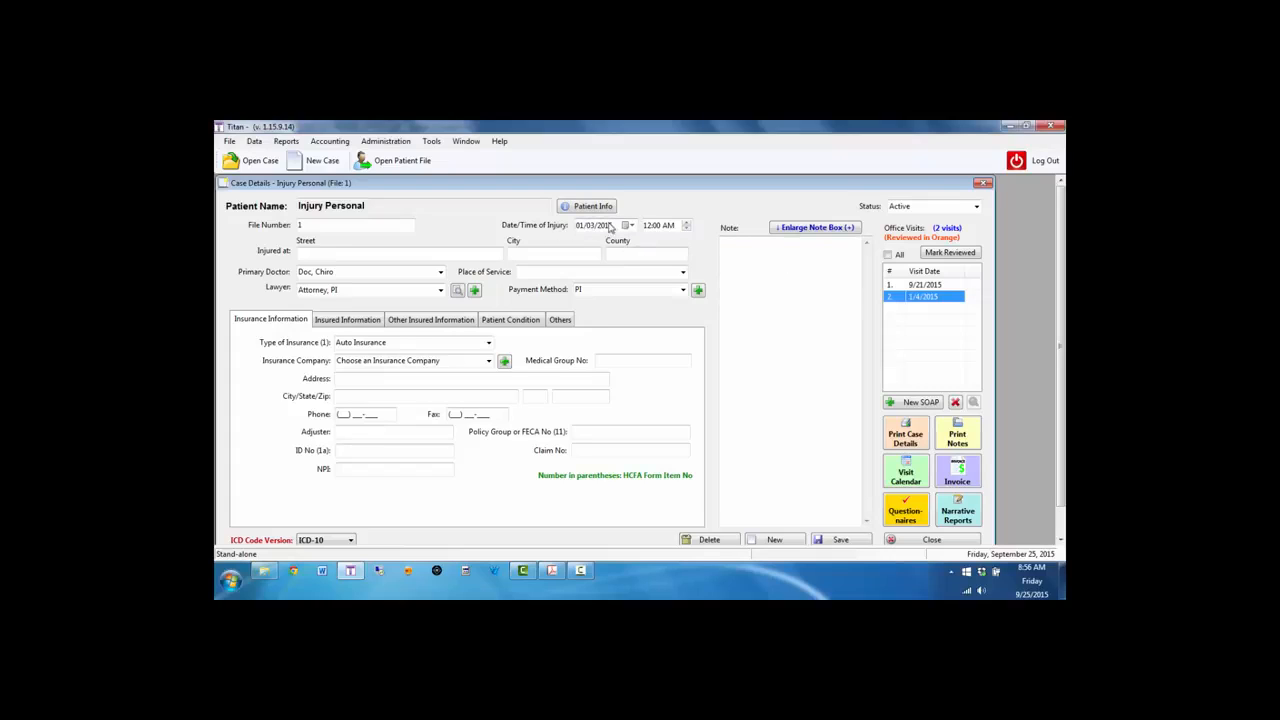
- Set the visit date on the SOAP note created from the initial report to 1/3/2015, save, and close the sheet
double_click(918, 297)
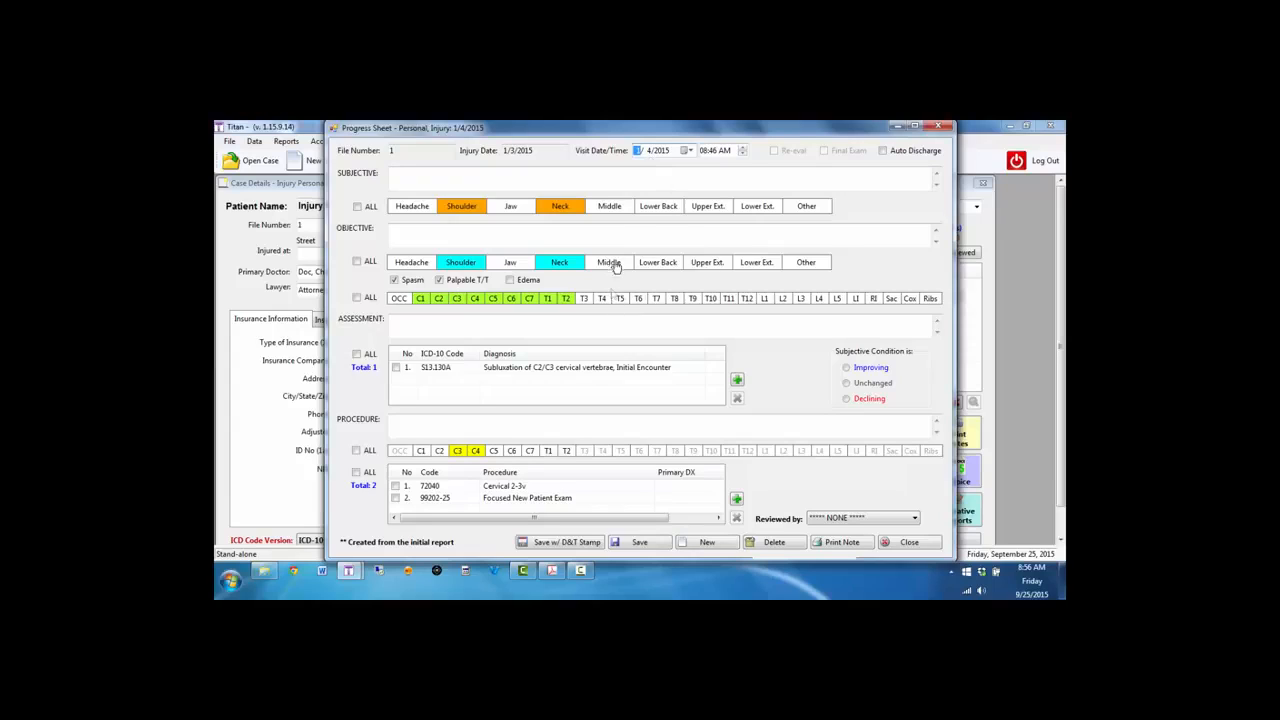
click(651, 153)
click(645, 543)
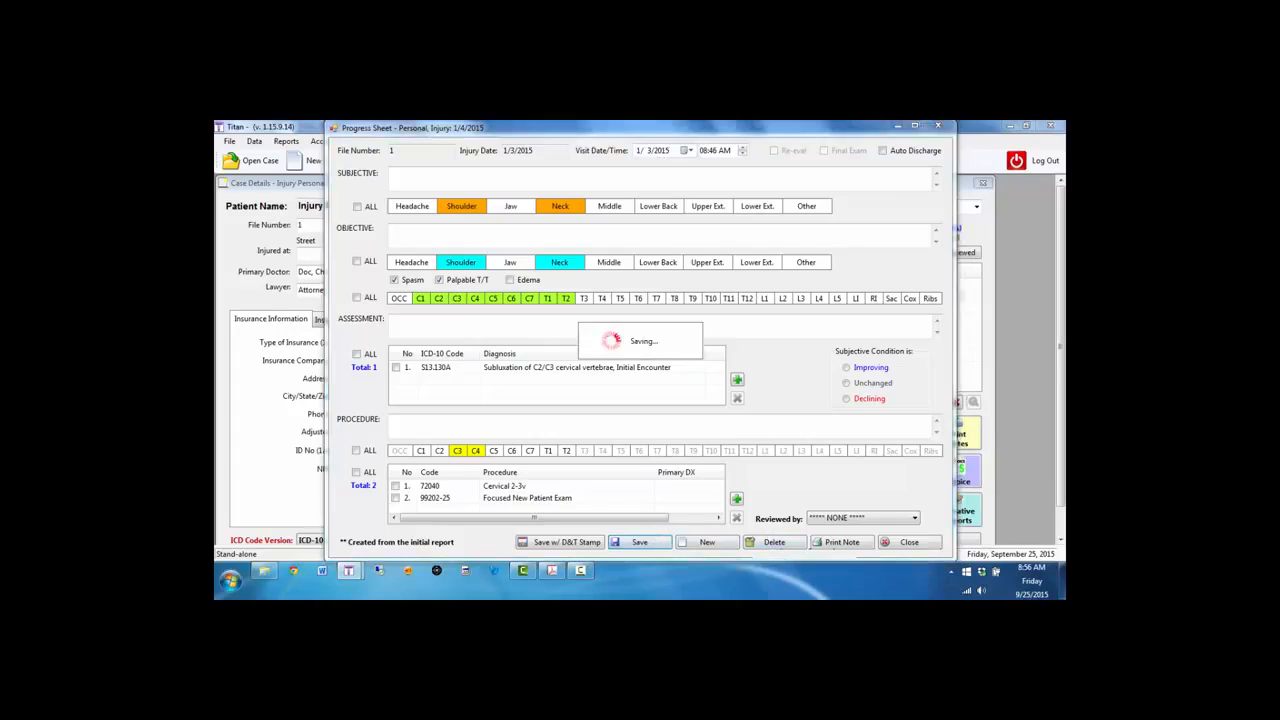
click(903, 544)
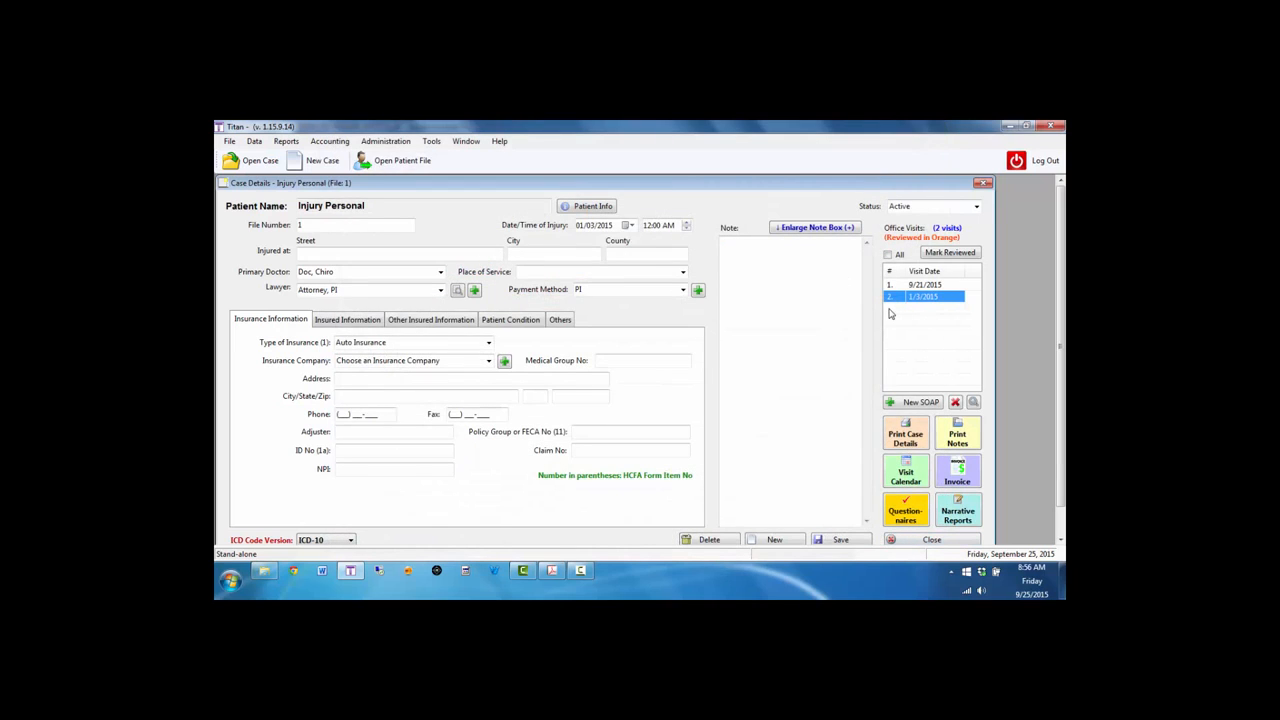
- Preview the Doctor's First Report for the initial report, look it over, and return to the case details
click(960, 508)
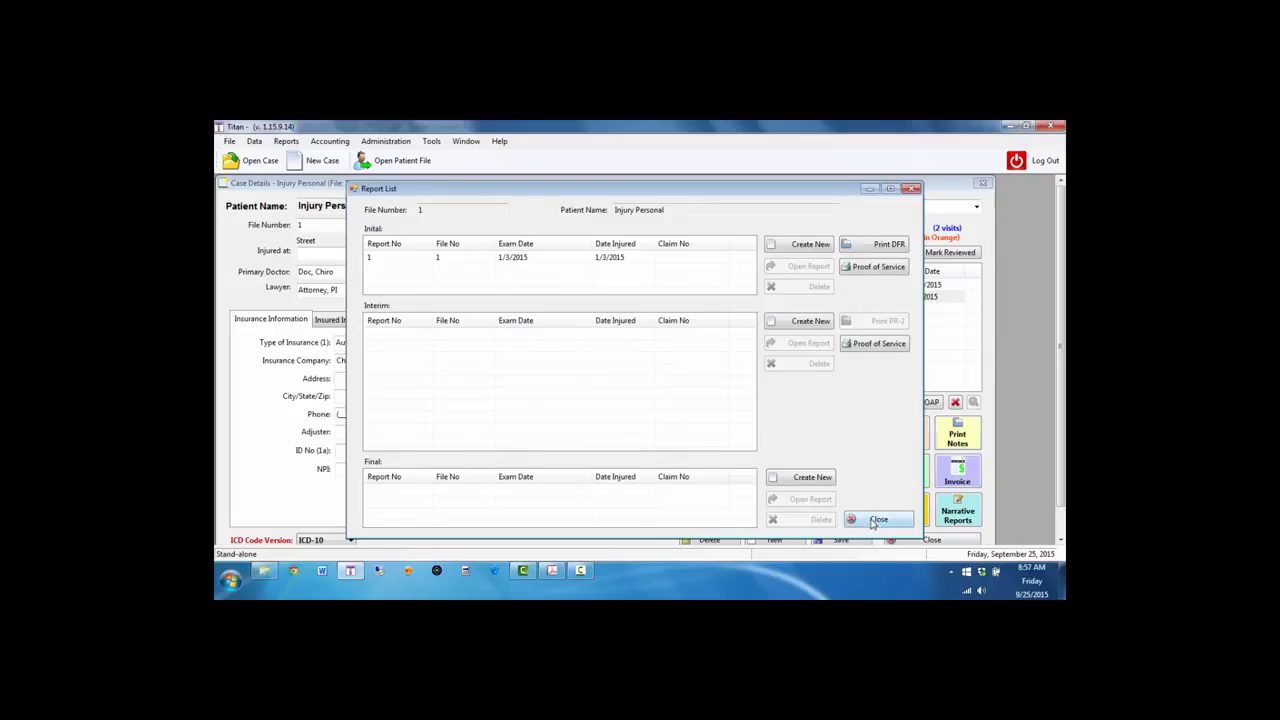
click(634, 259)
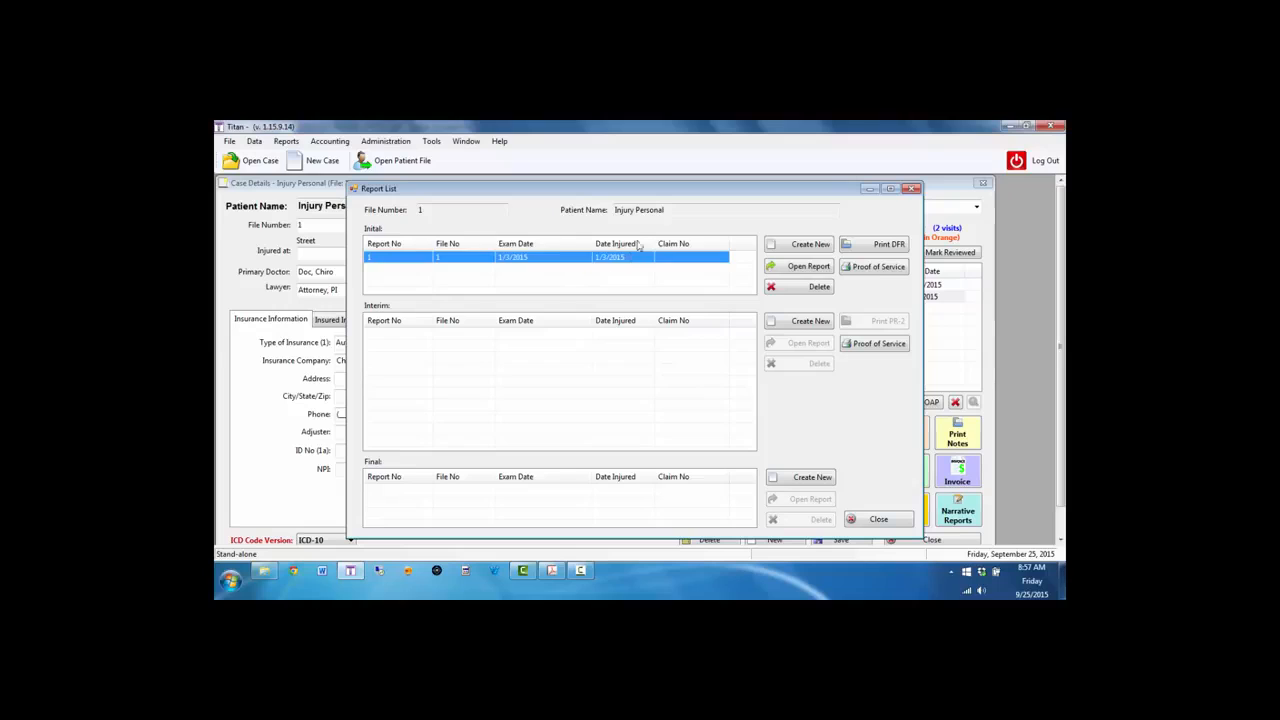
click(880, 248)
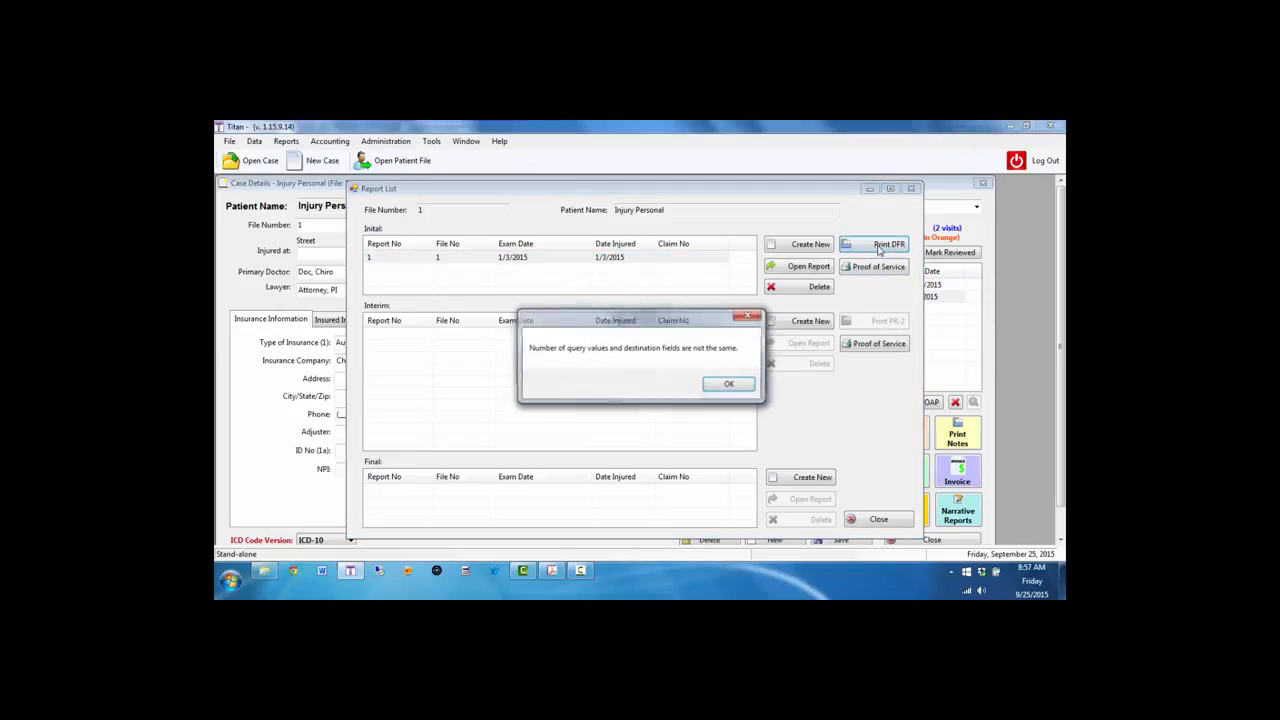
click(730, 386)
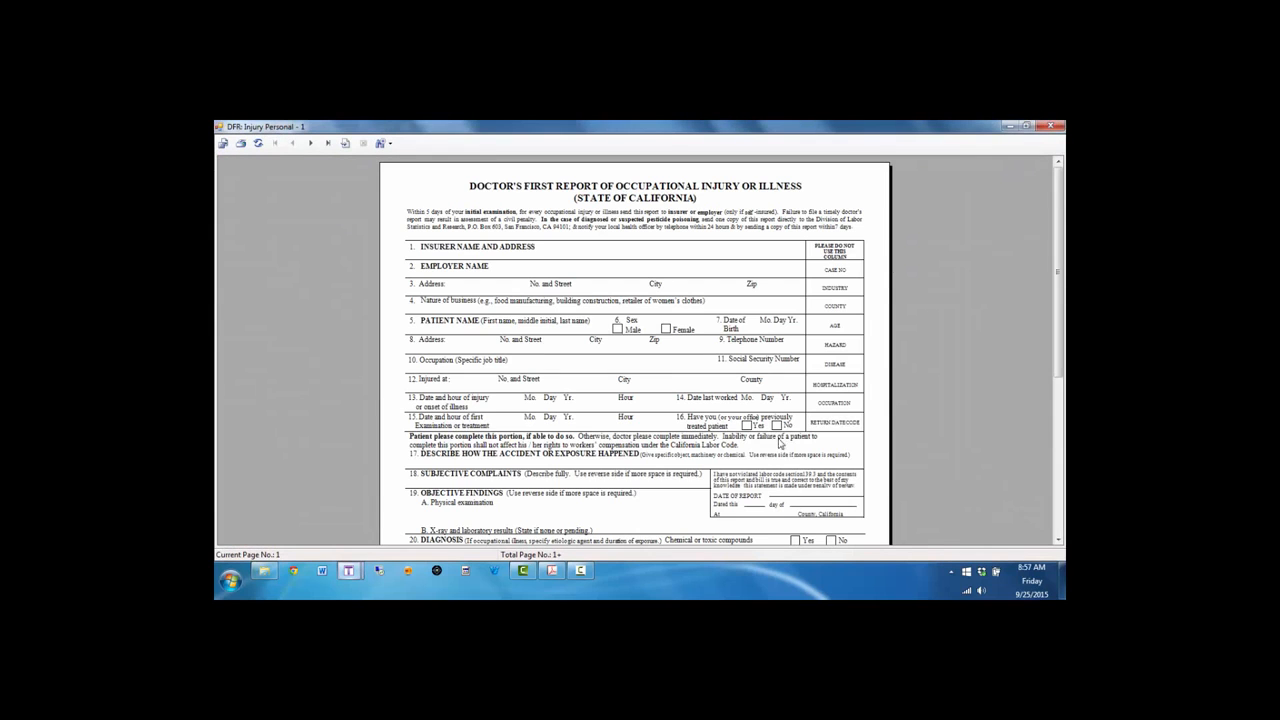
scroll(633, 389, down, 5)
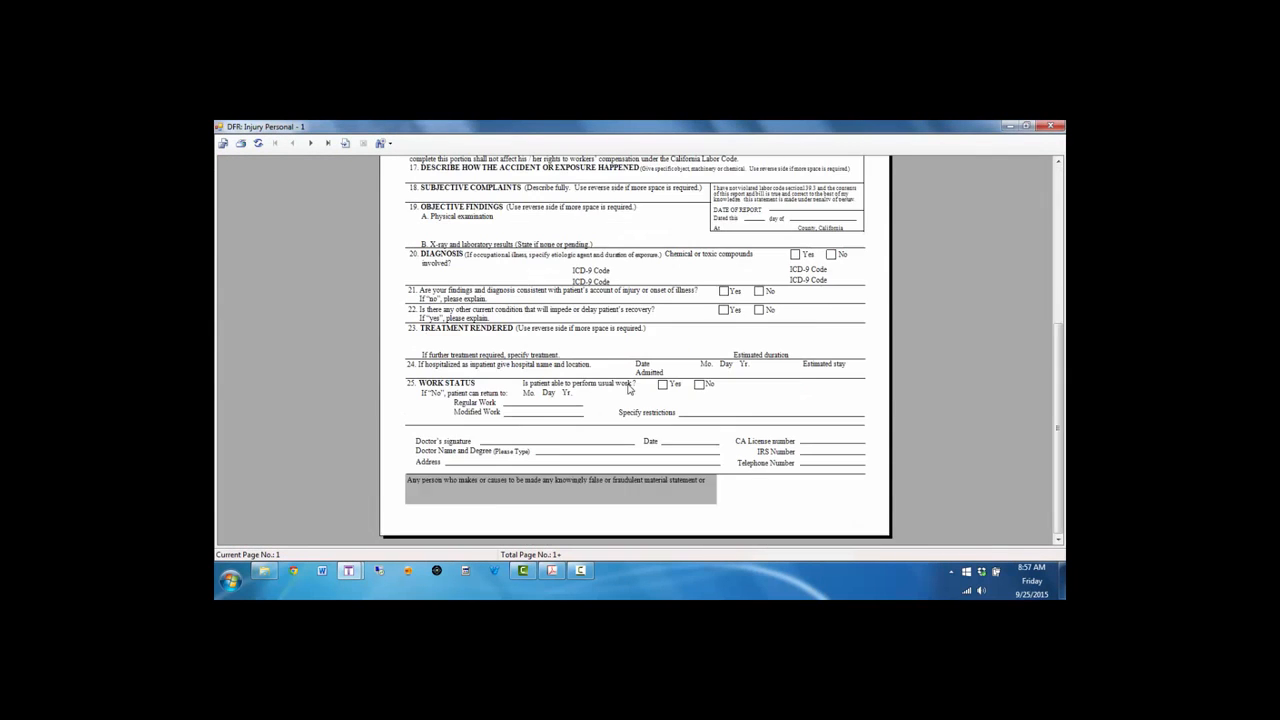
scroll(690, 320, up, 5)
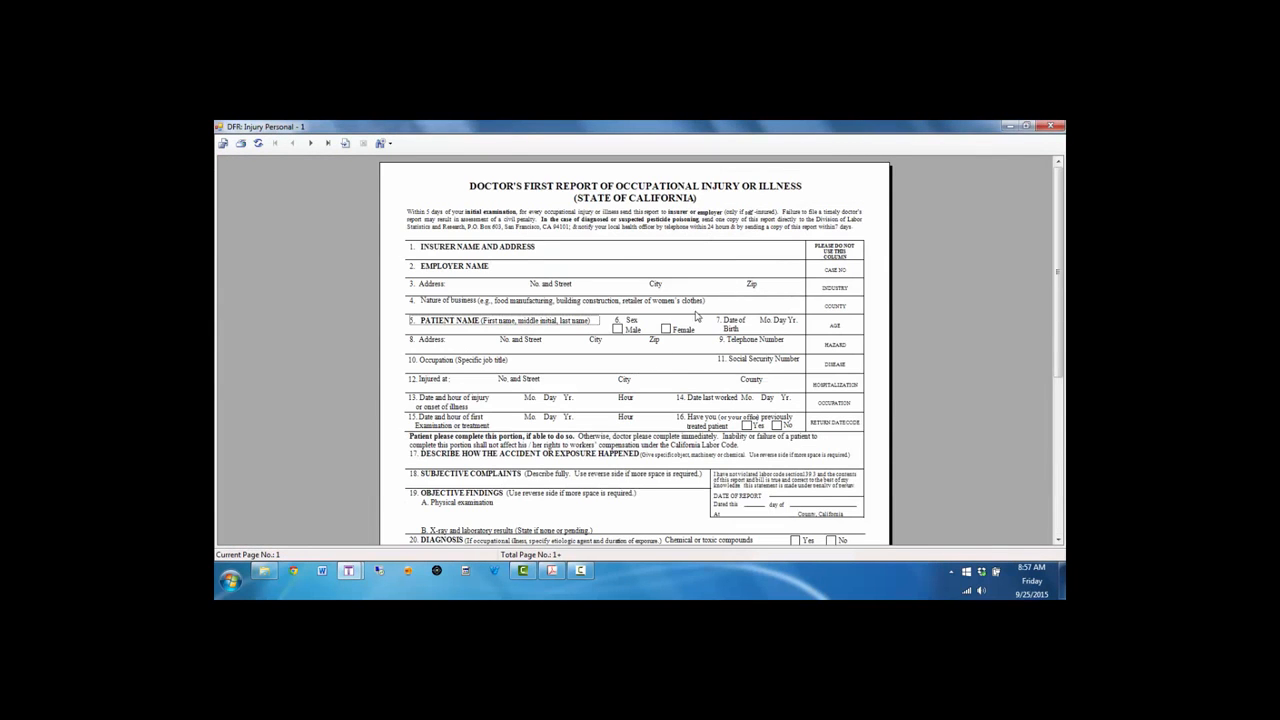
click(1058, 128)
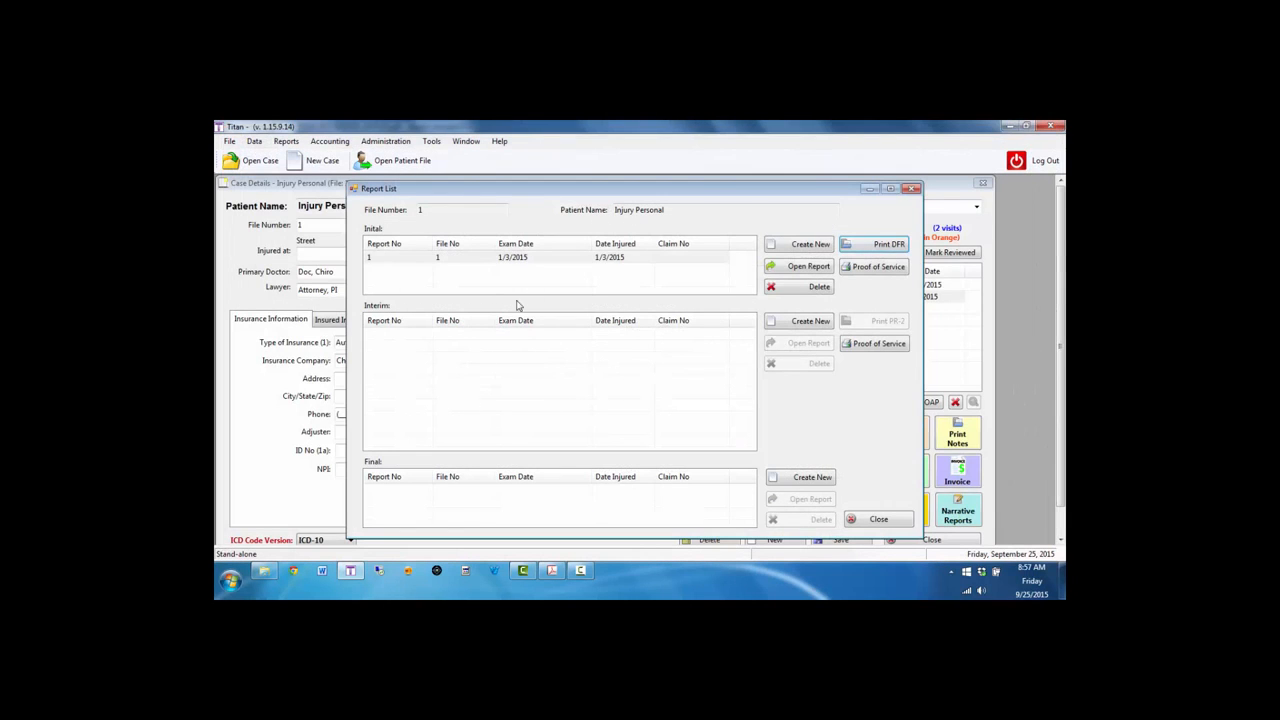
click(876, 520)
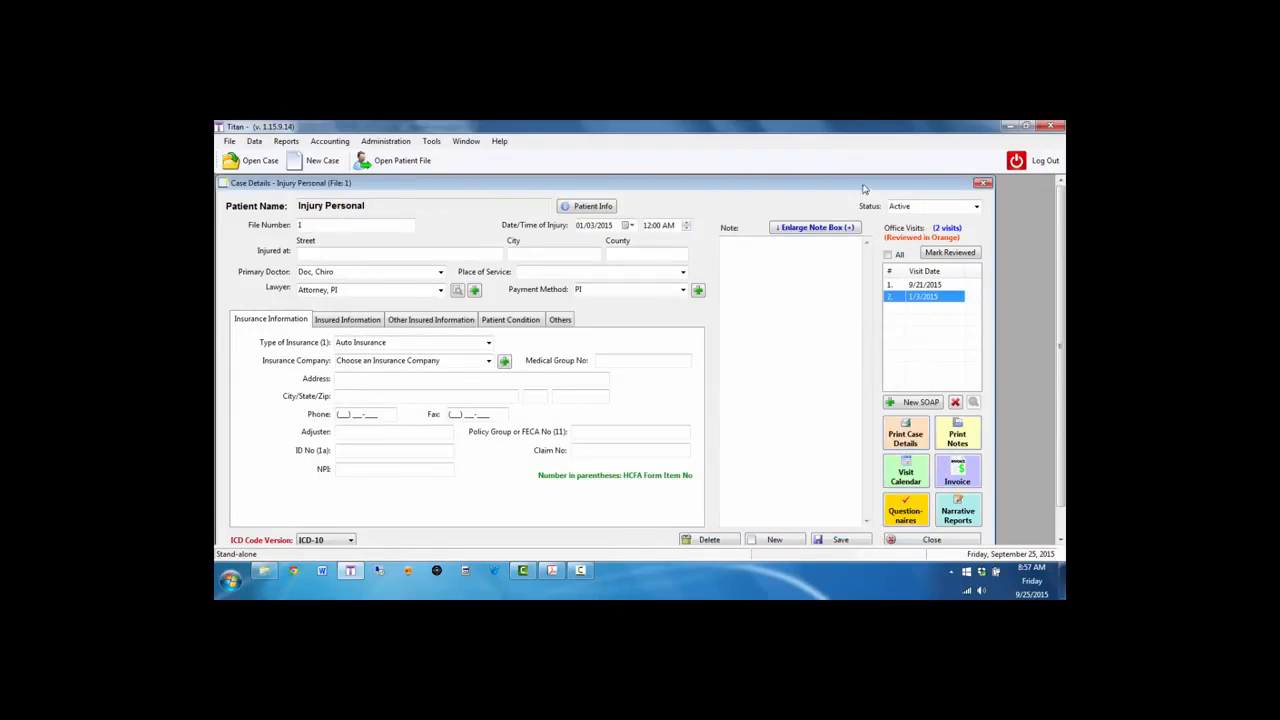
- Shift the case details window slightly, preview the printable case details through the case information section, and close the preview
drag(865, 184, 876, 181)
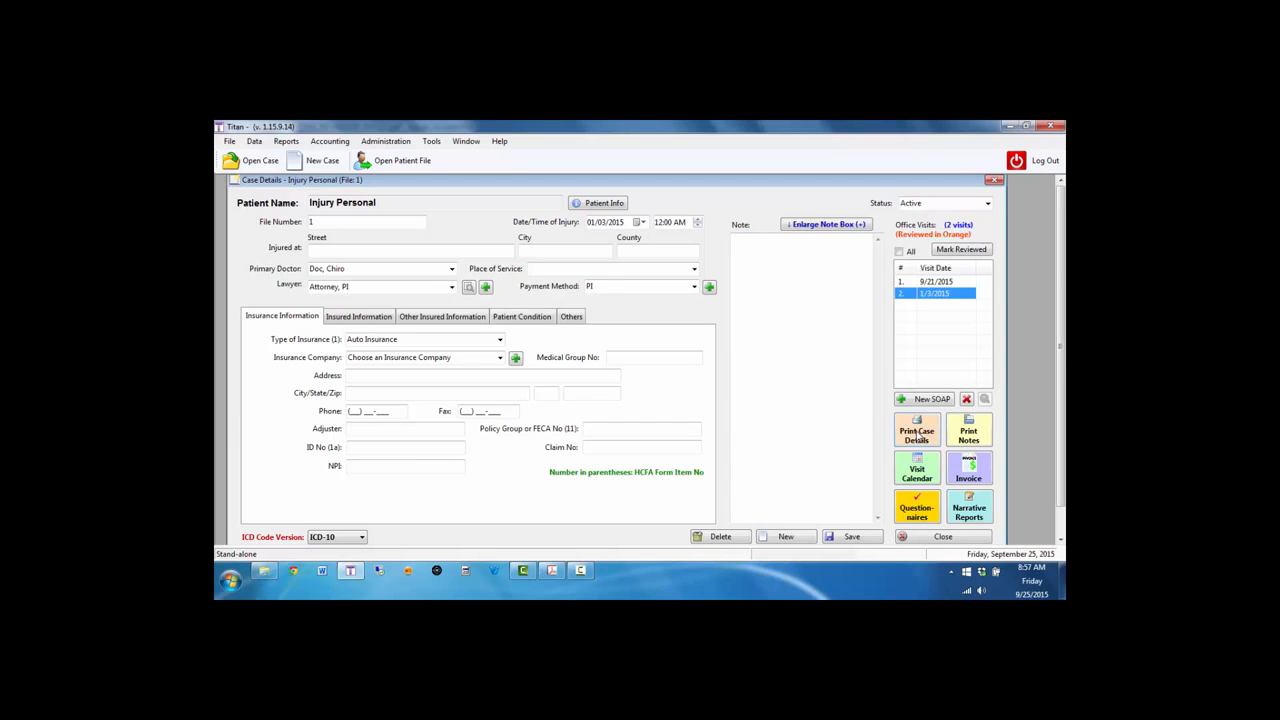
click(918, 435)
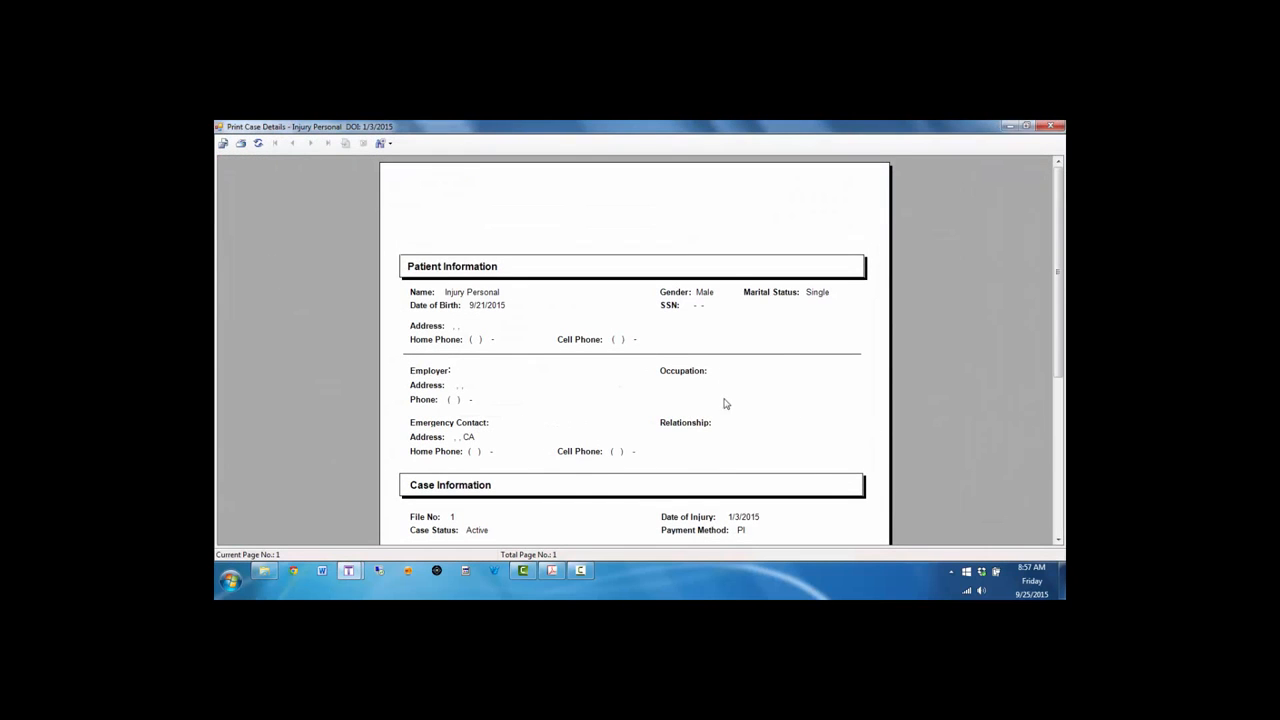
scroll(716, 450, down, 5)
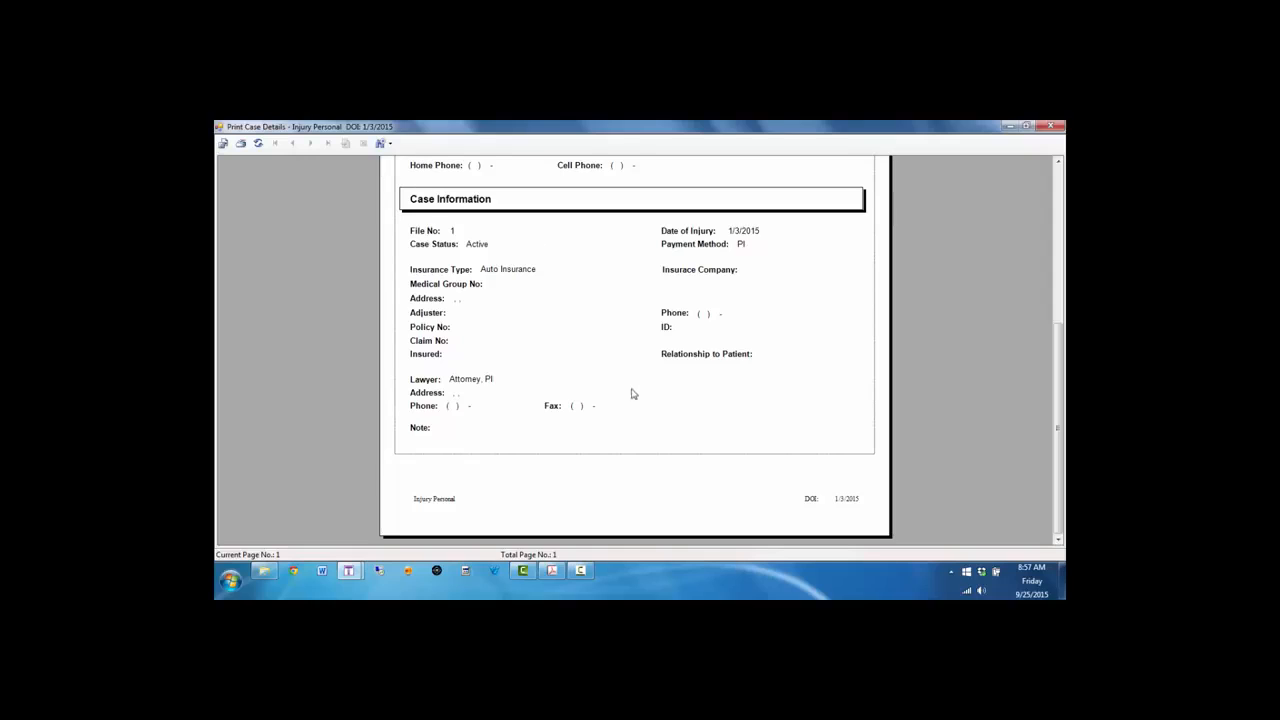
click(1060, 127)
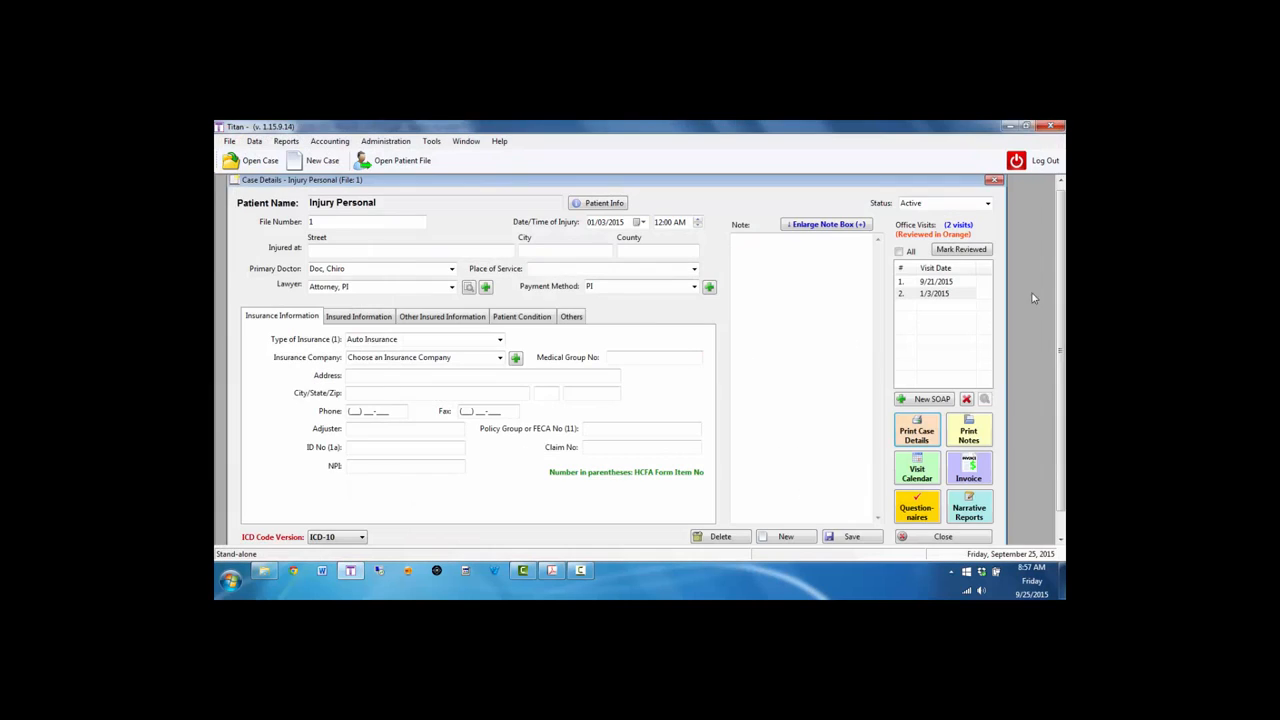
- Preview the printable visit notes, look over the page, and close the preview
click(969, 434)
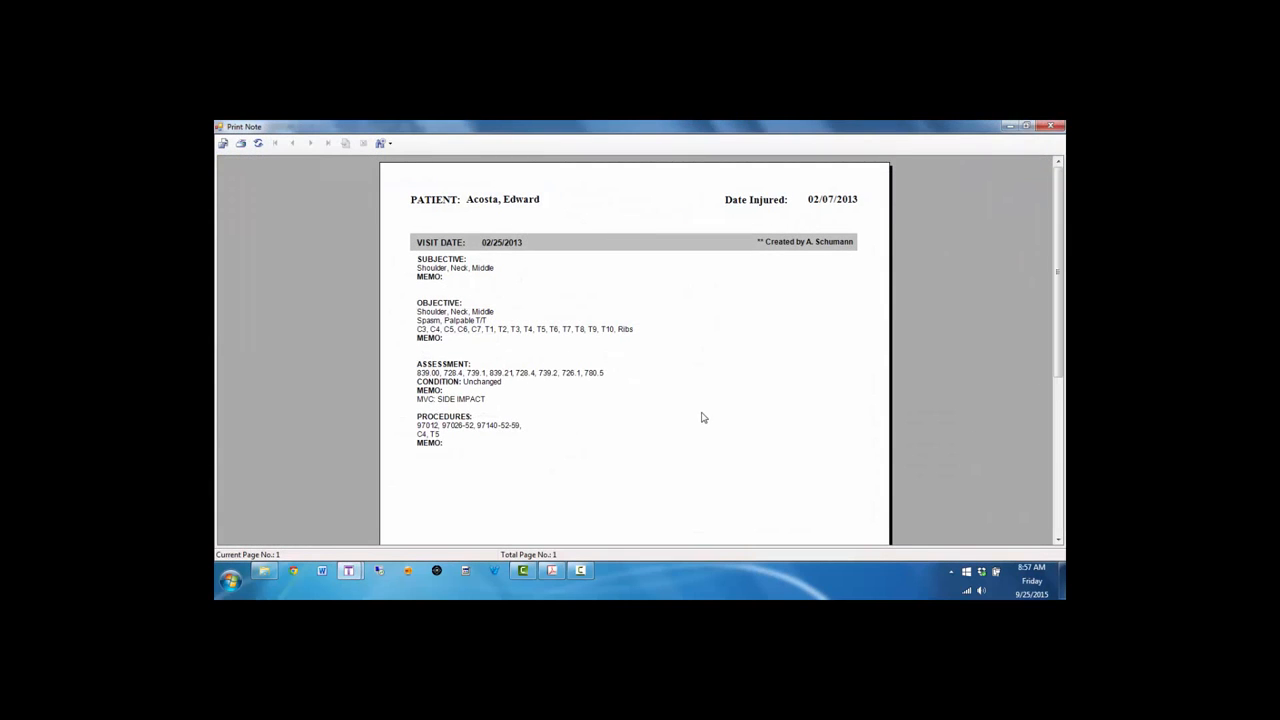
scroll(701, 414, down, 5)
scroll(700, 415, up, 3)
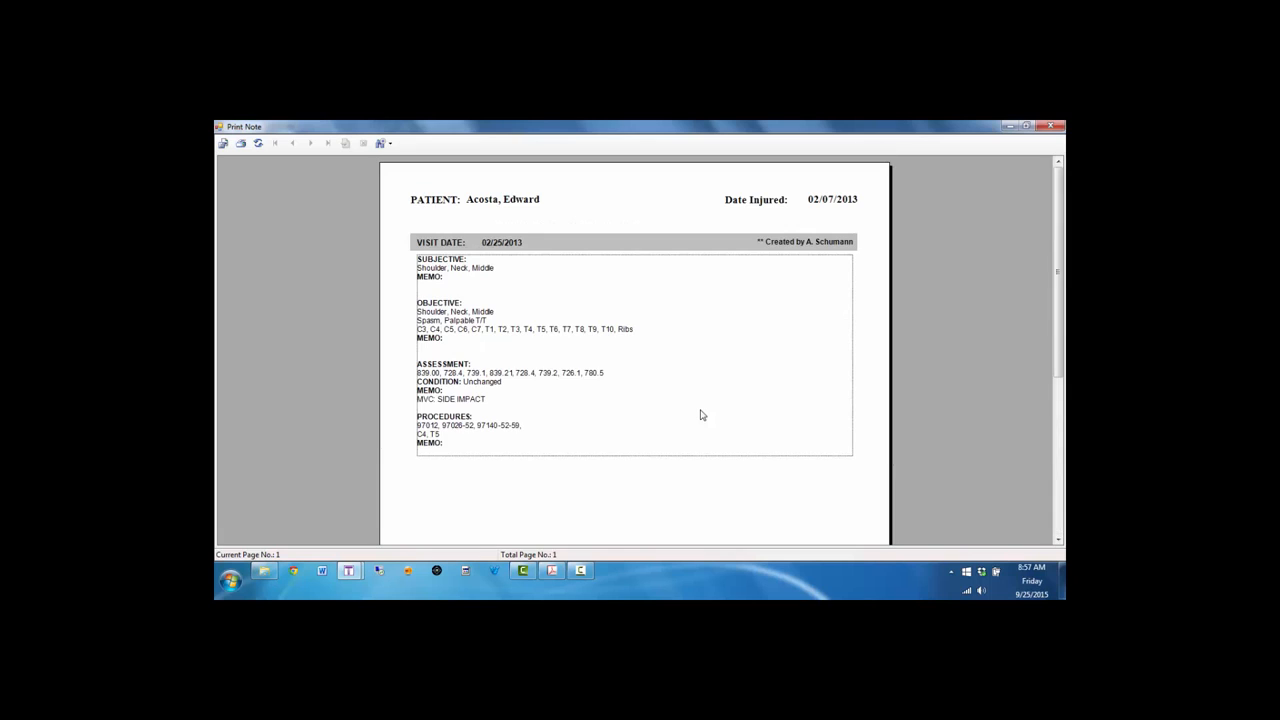
click(1052, 127)
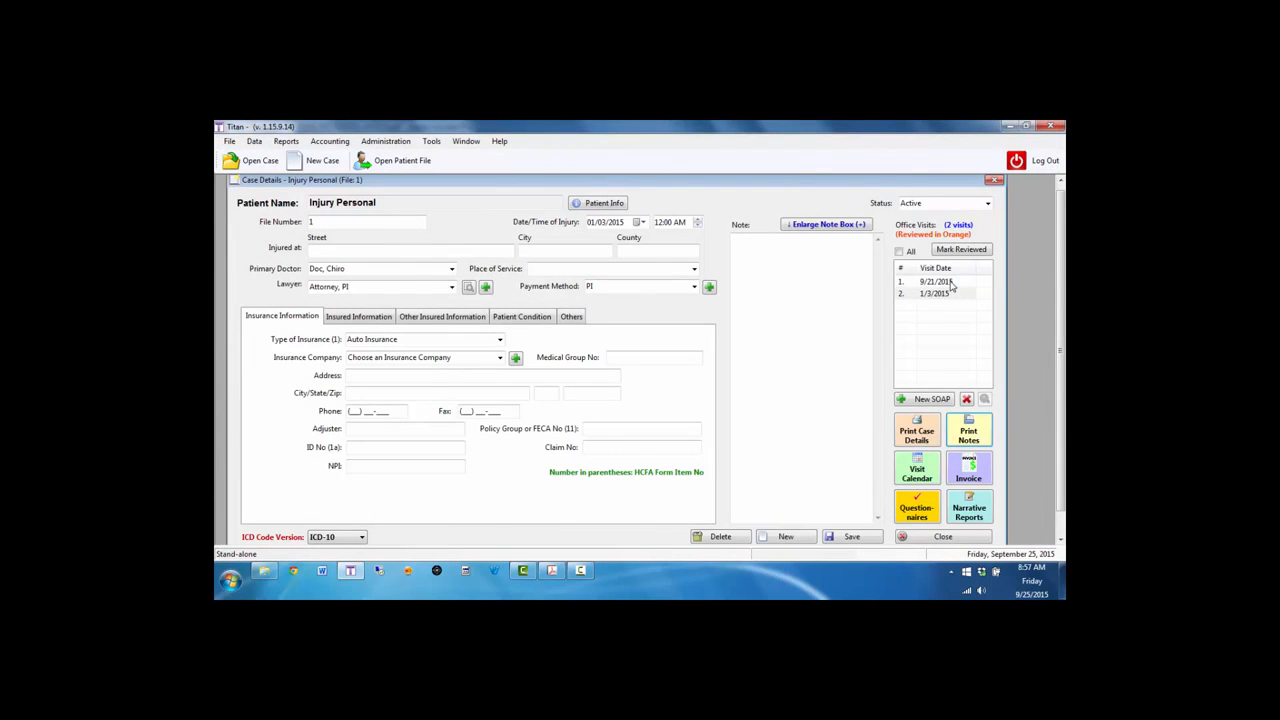
- Browse the case's visit calendar back to earlier months, then view and close the 1/3/2015 progress sheet
click(950, 283)
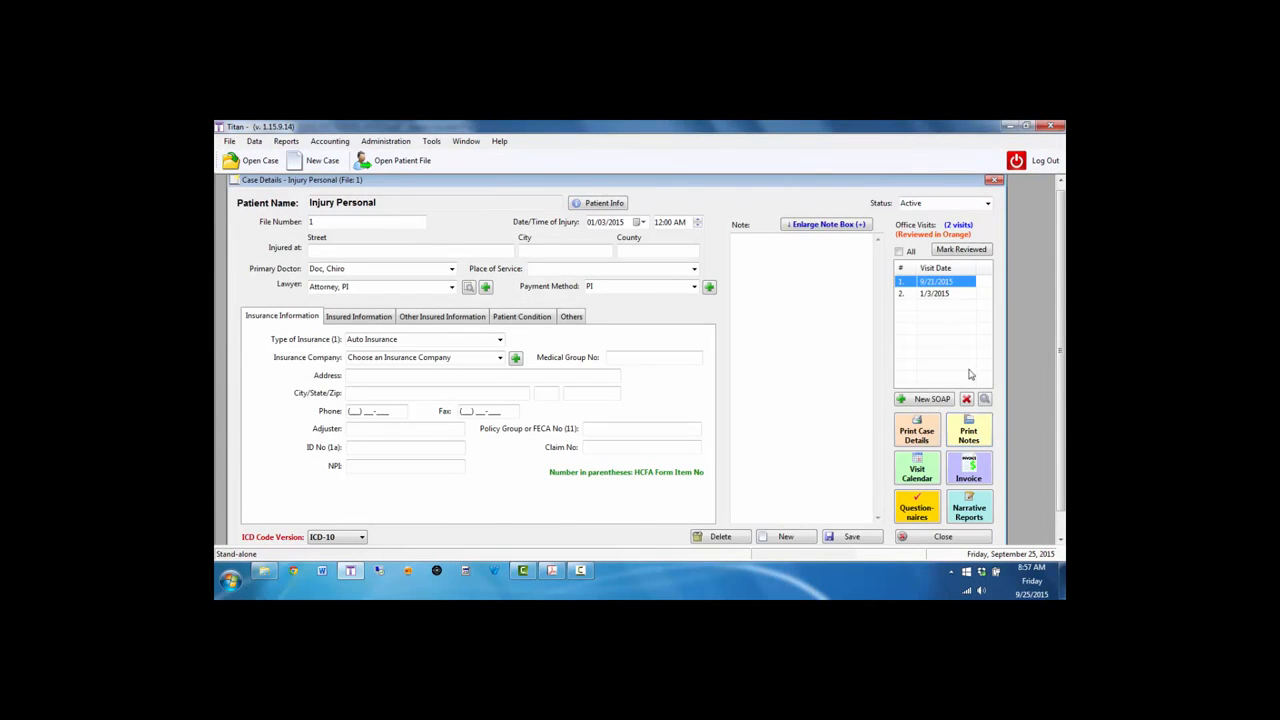
click(917, 474)
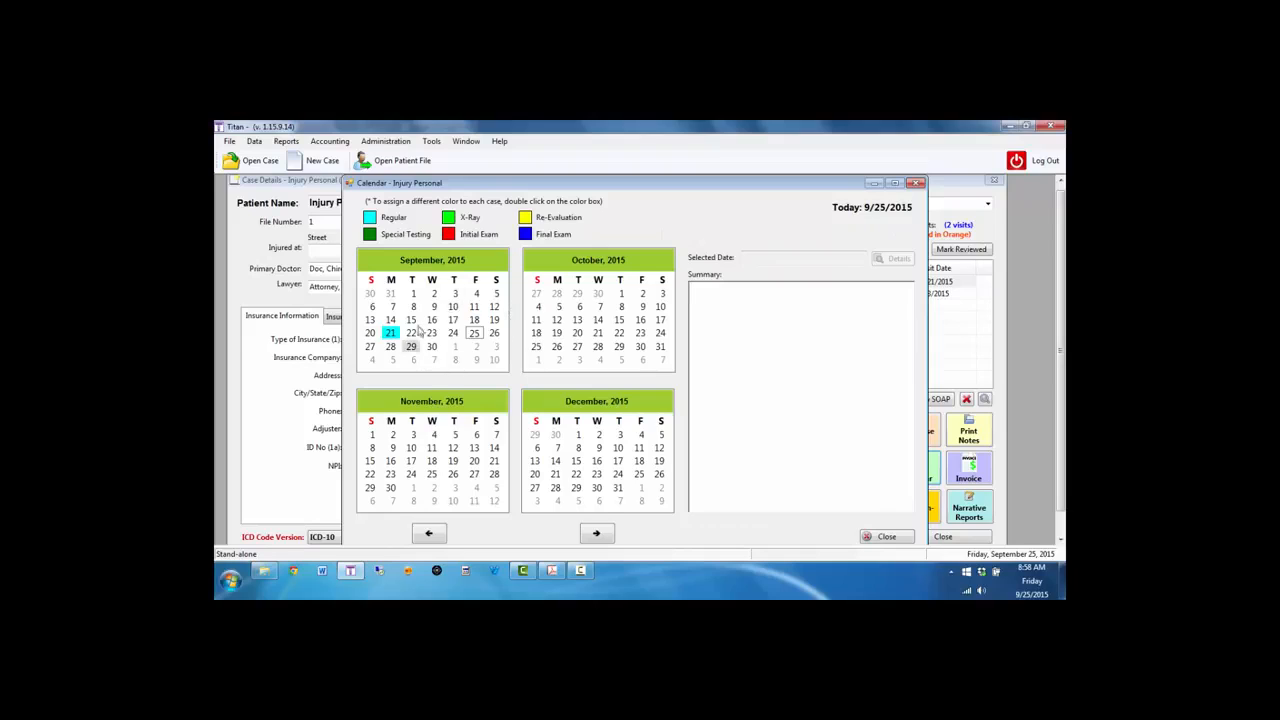
click(430, 534)
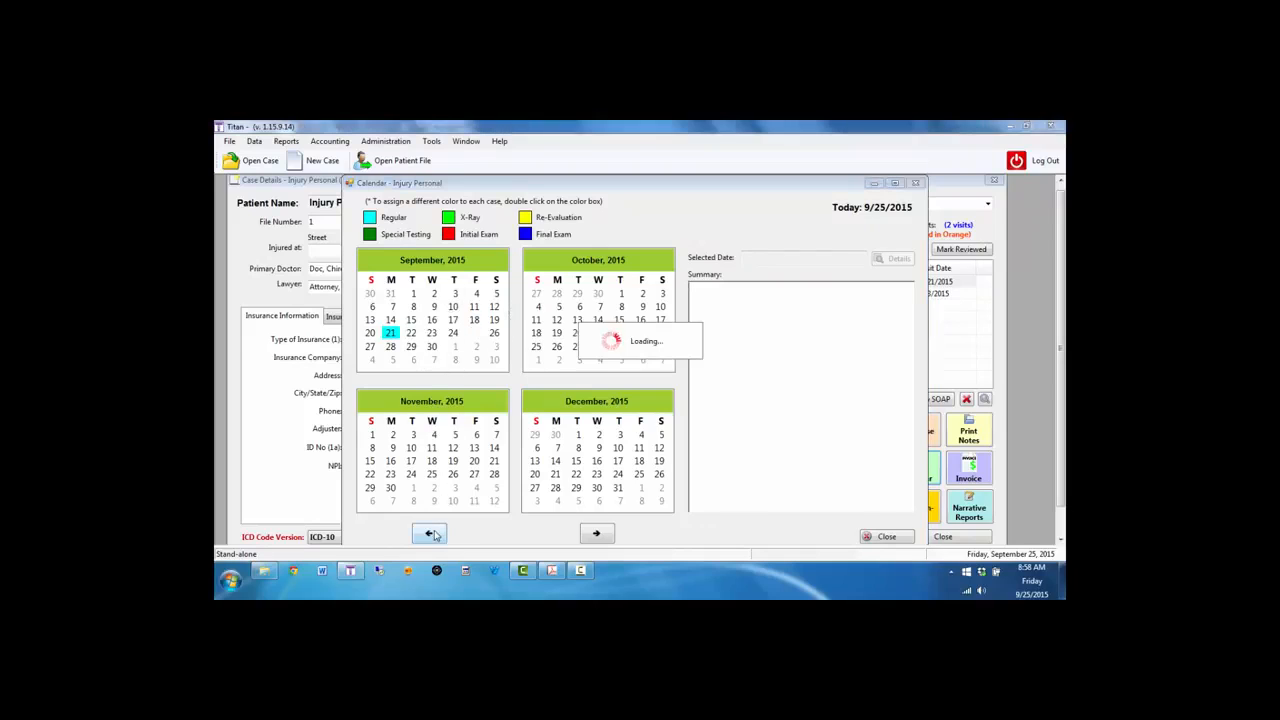
click(876, 538)
double_click(944, 296)
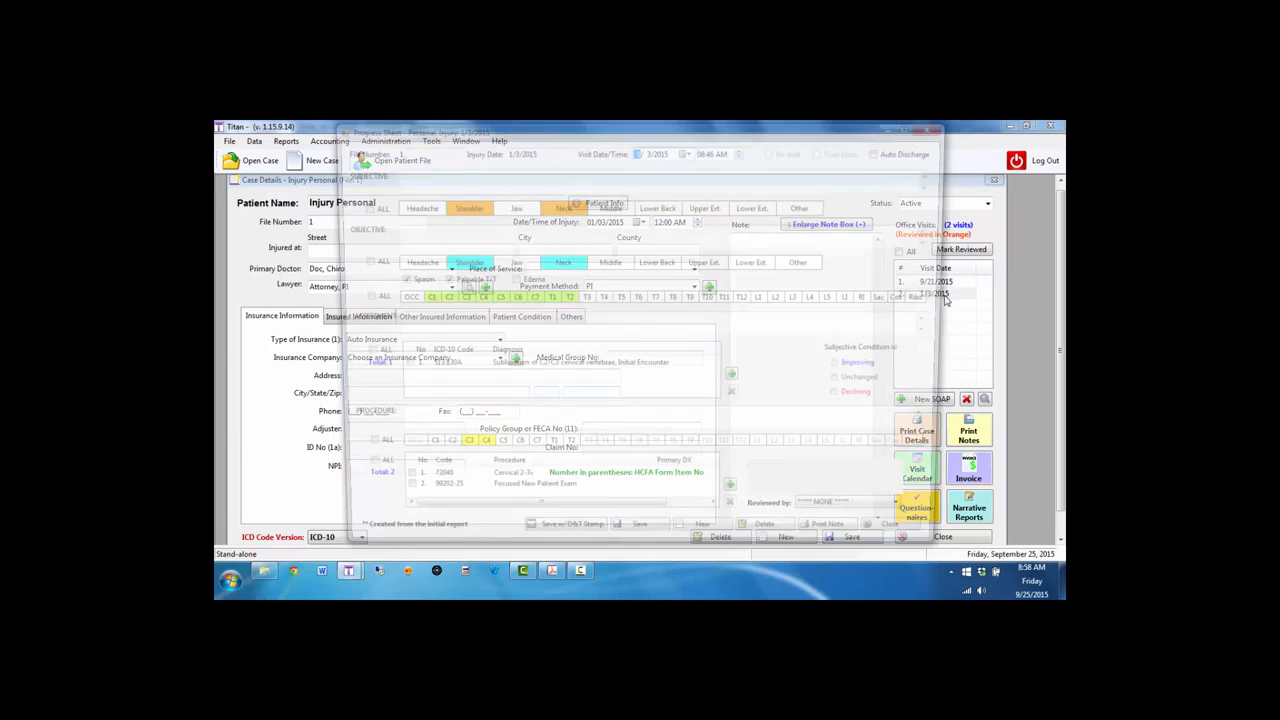
click(909, 543)
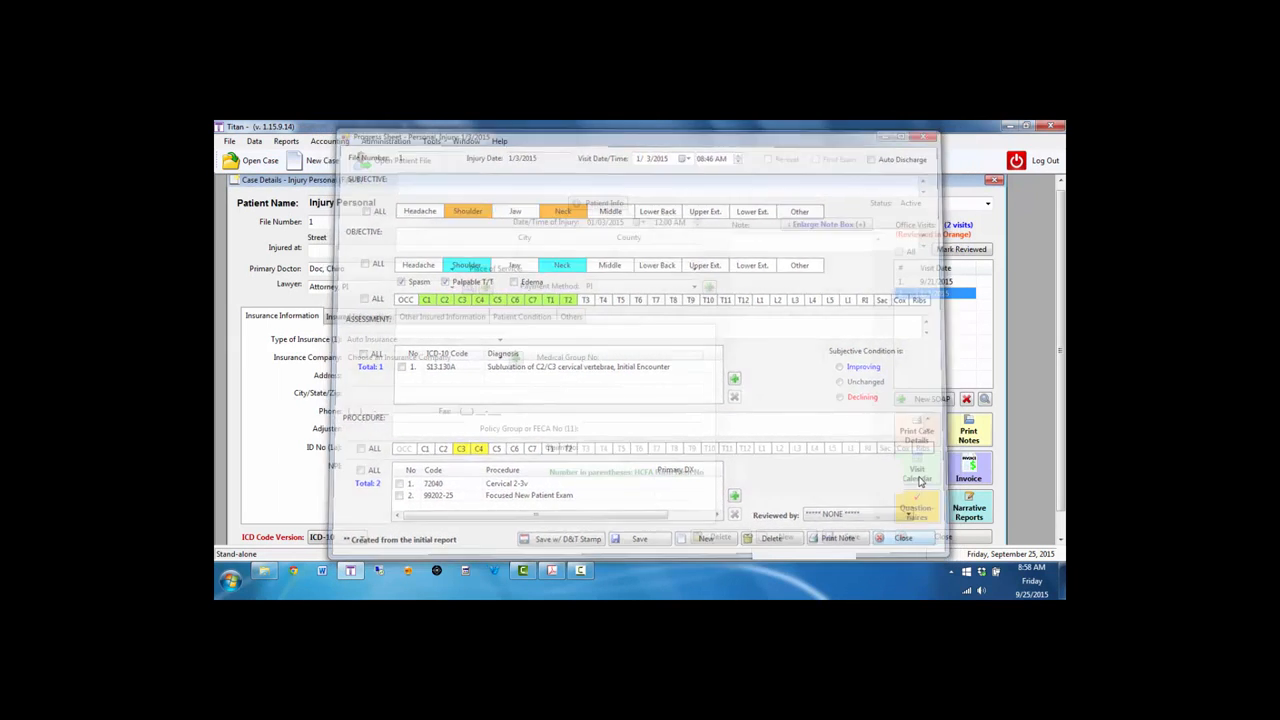
- Create a new SOAP note with visit date 1/5/2015, save it, and close the progress sheet
click(920, 399)
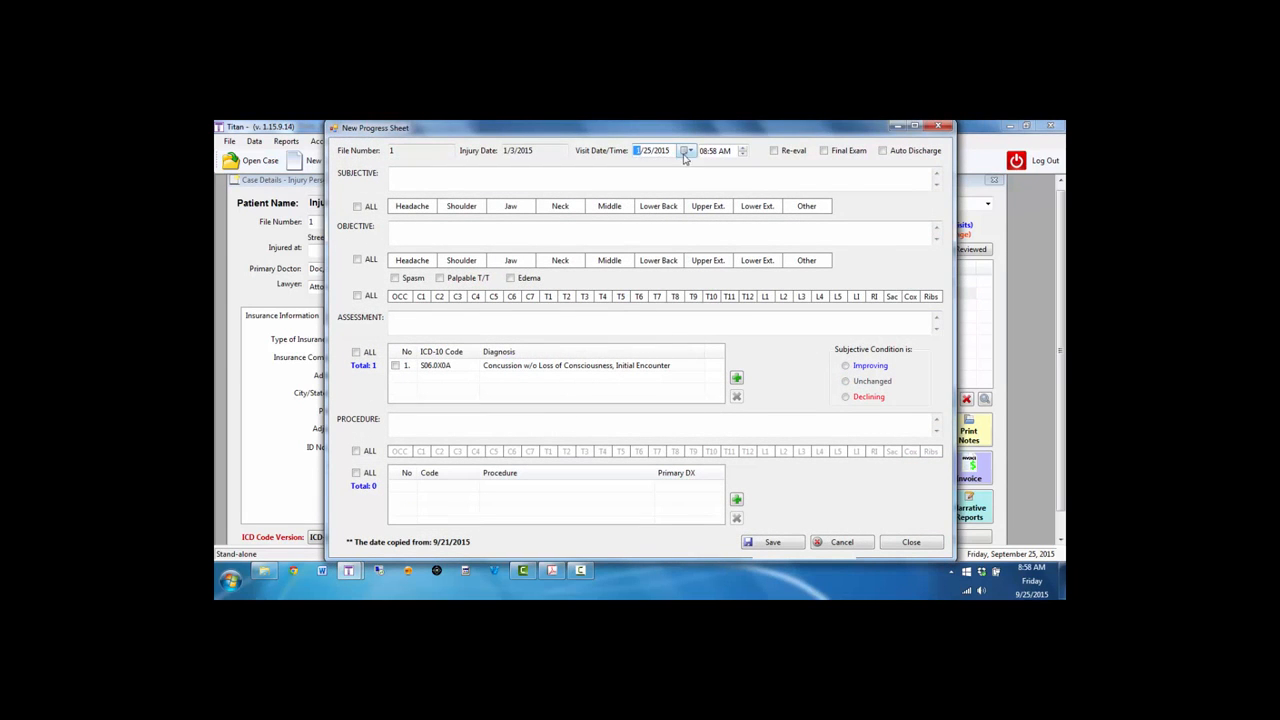
click(646, 151)
click(775, 542)
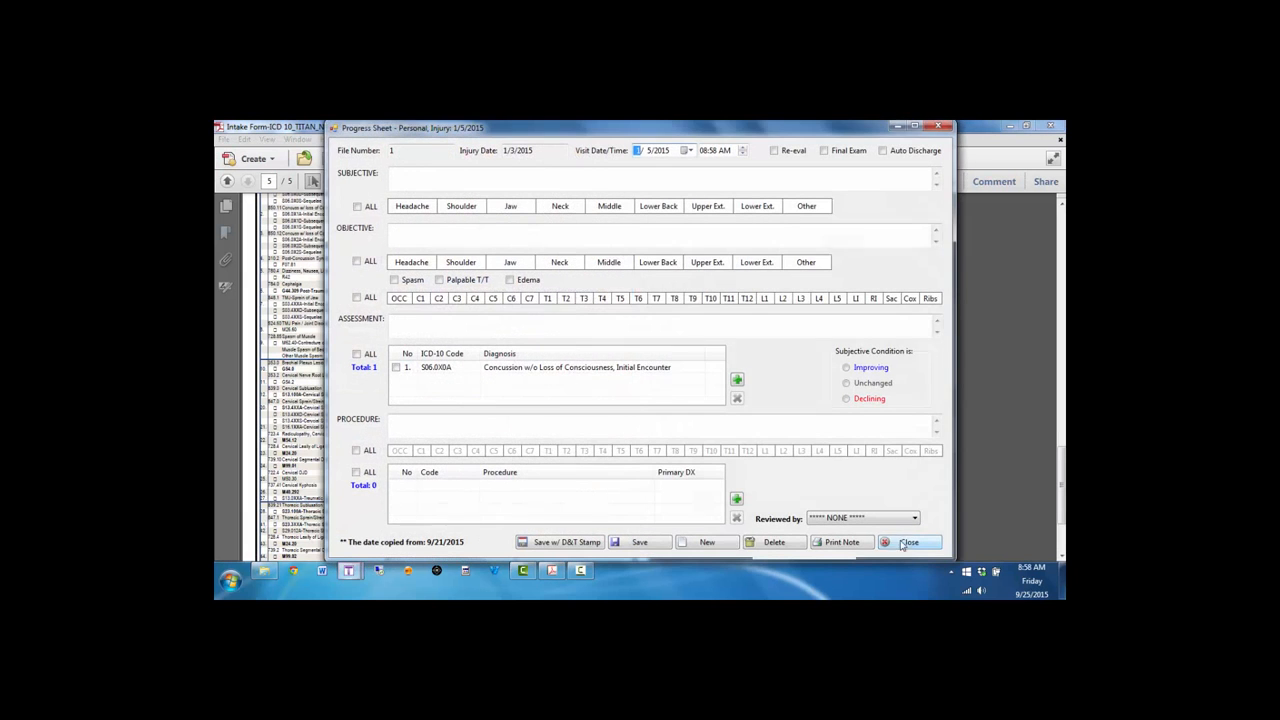
click(905, 541)
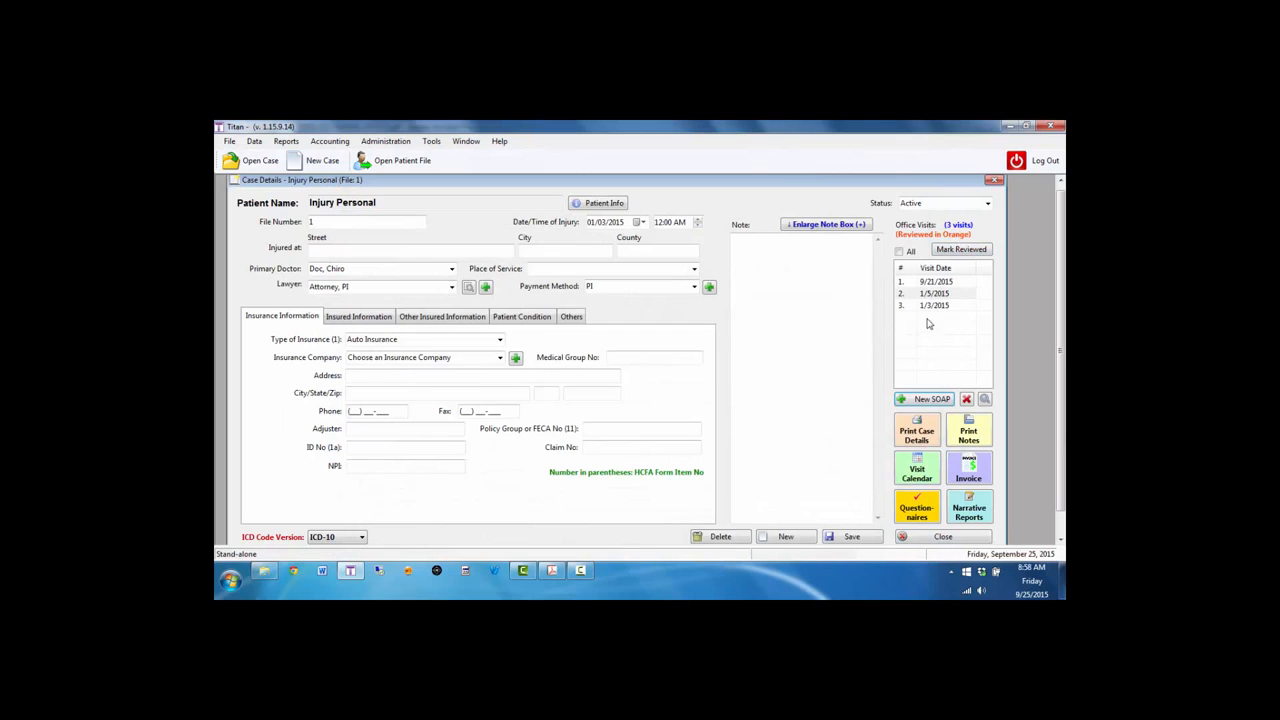
- Browse the visit calendar back to January 2015, view the 1/3/2015 and 1/5/2015 visit summaries, and close the calendar
click(919, 475)
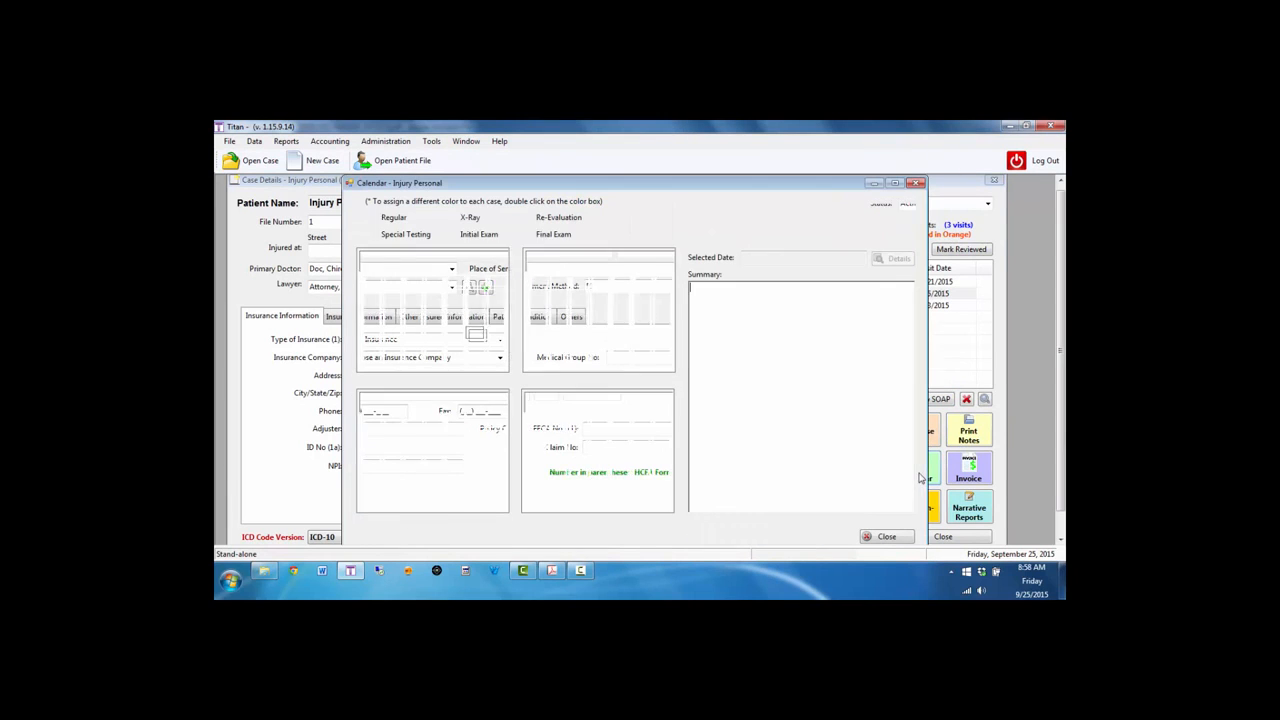
click(431, 532)
click(431, 532)
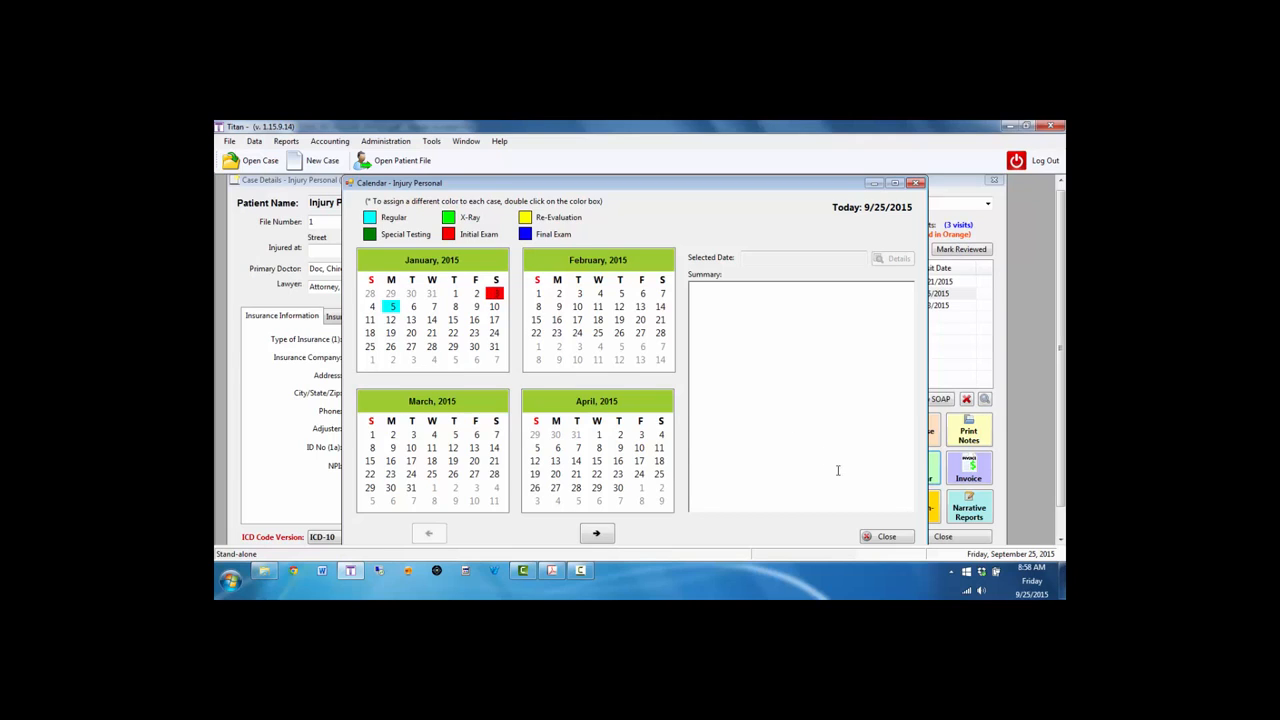
click(494, 296)
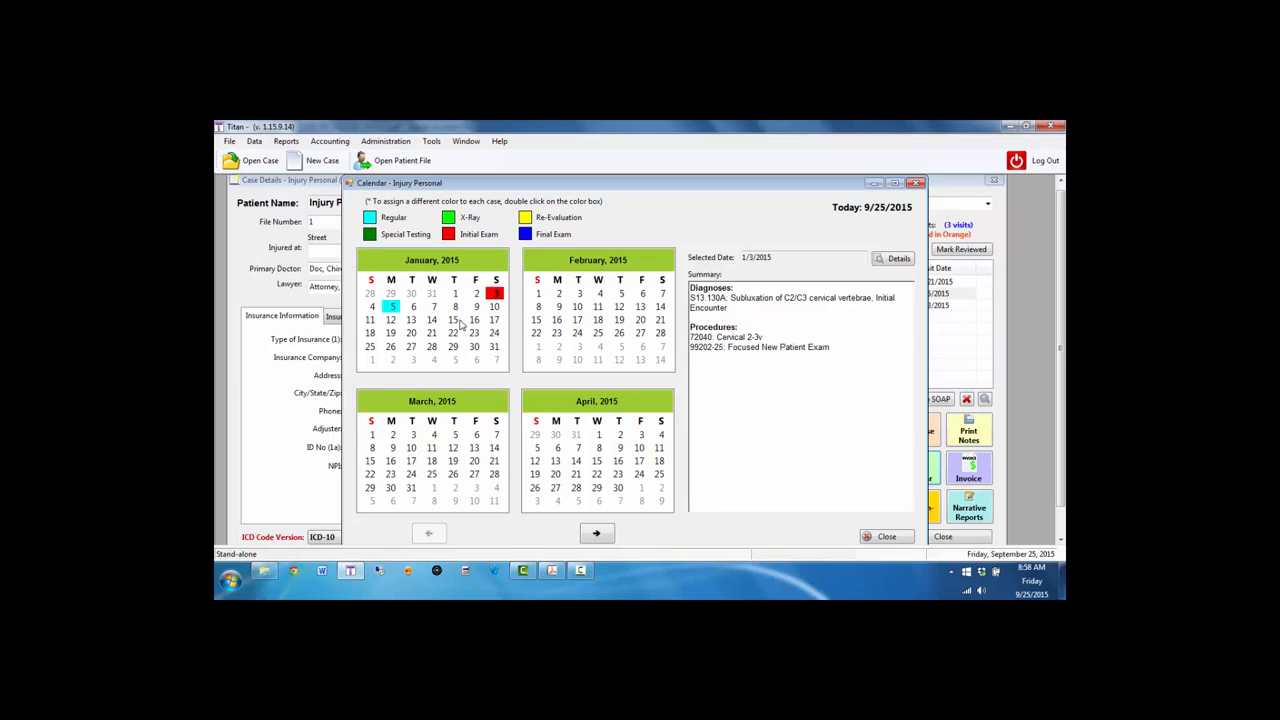
click(393, 307)
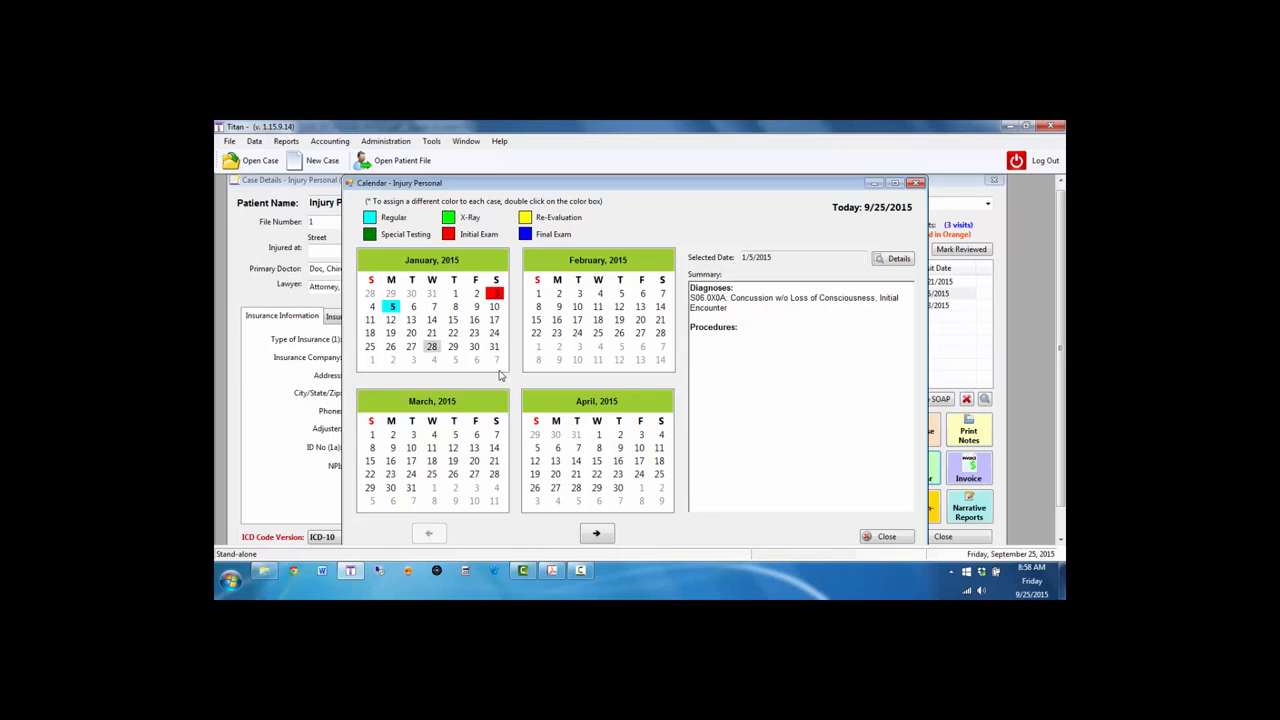
click(886, 537)
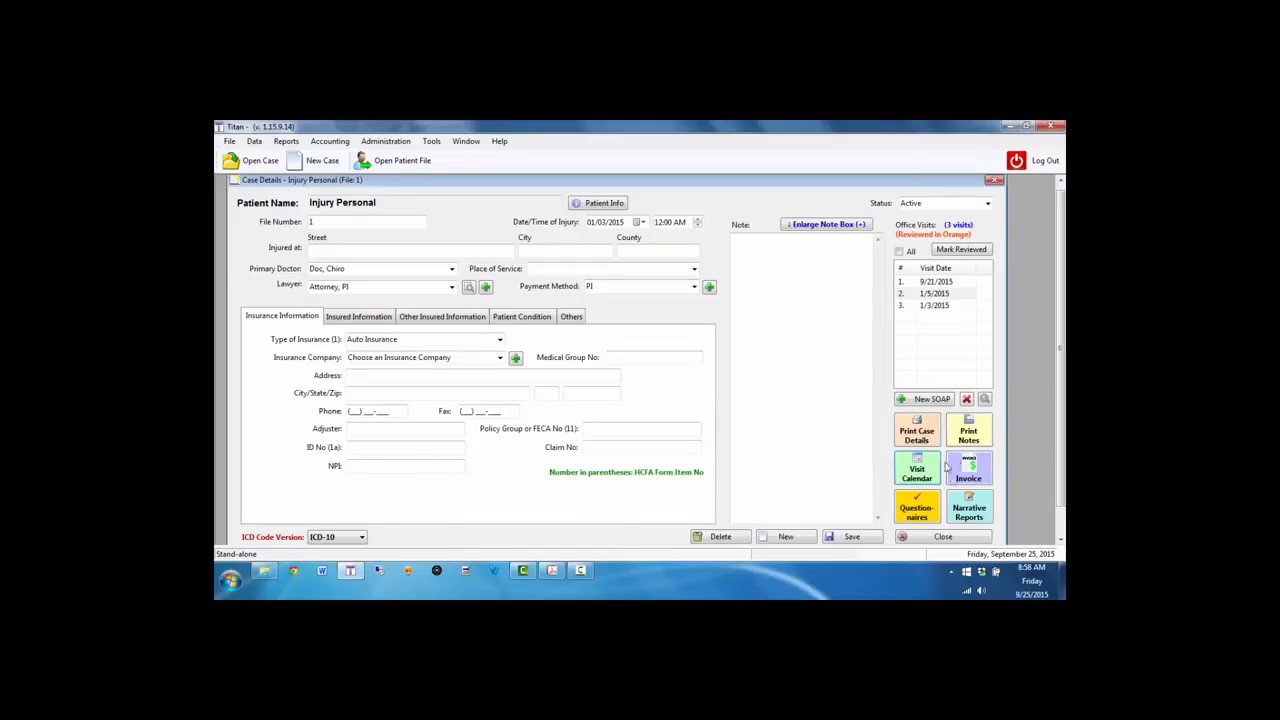
- View the case's questionnaires window, close it, and close the case details and the case list
click(918, 513)
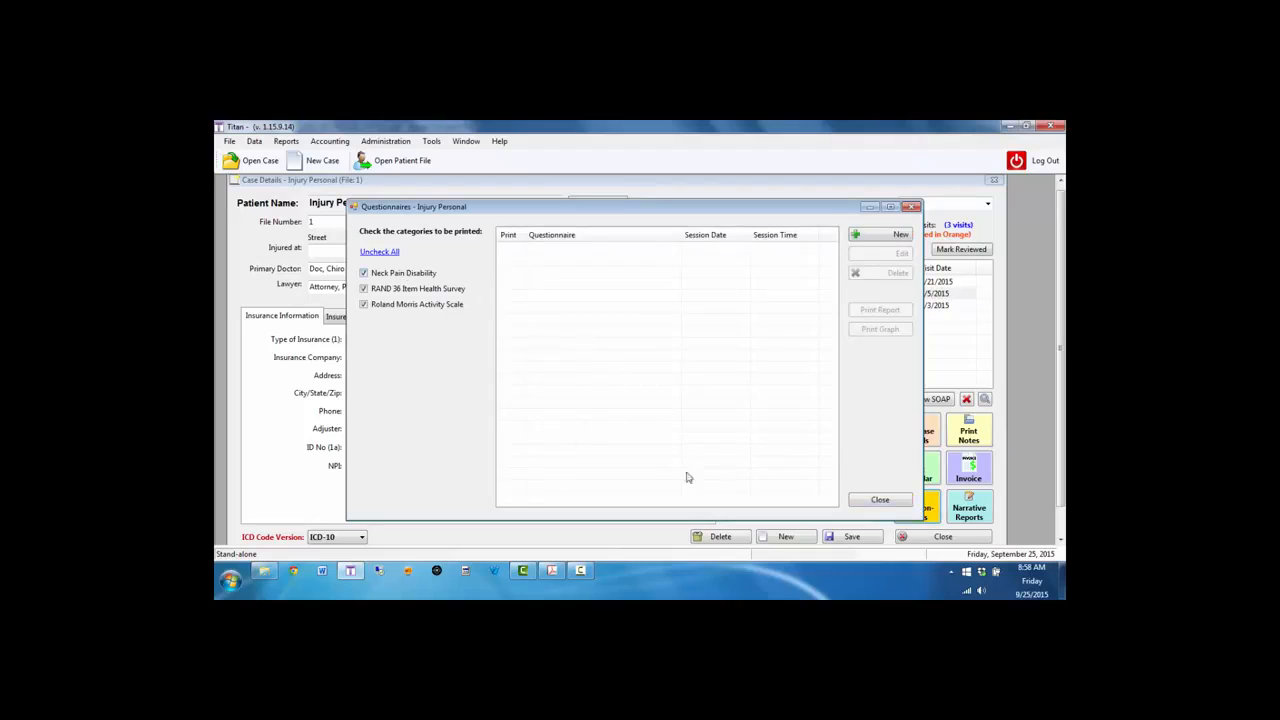
click(875, 503)
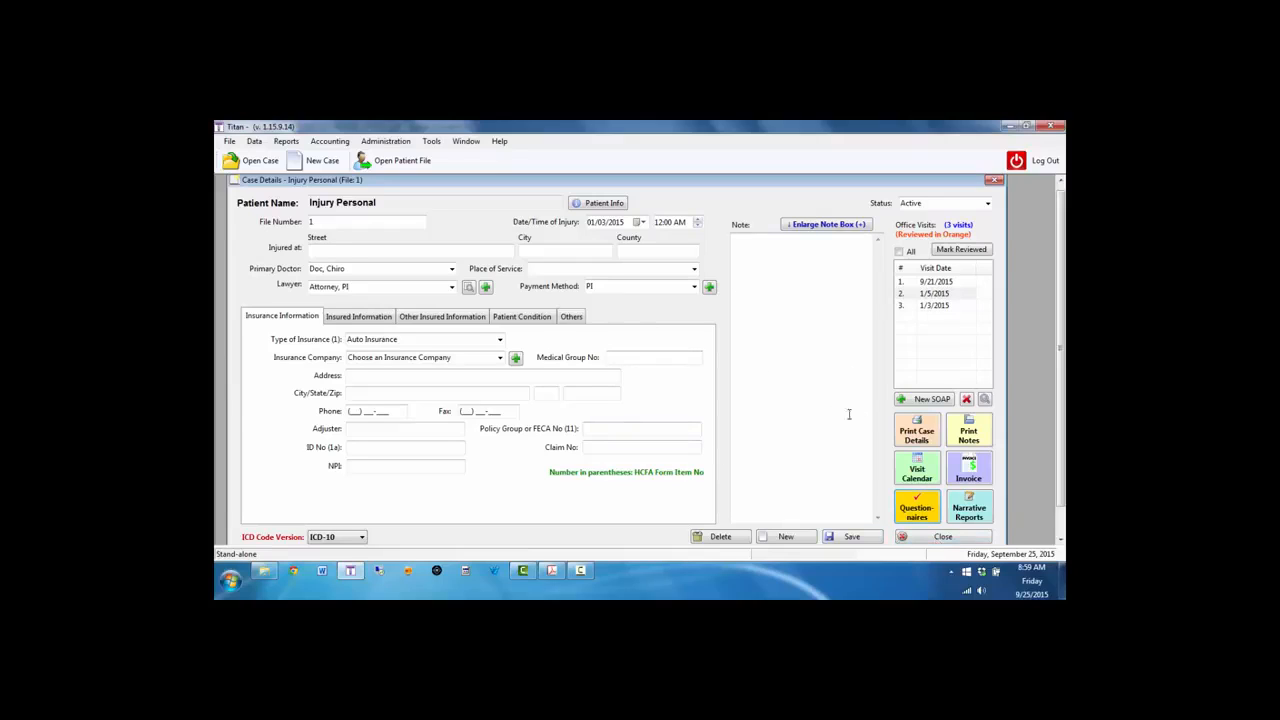
click(943, 537)
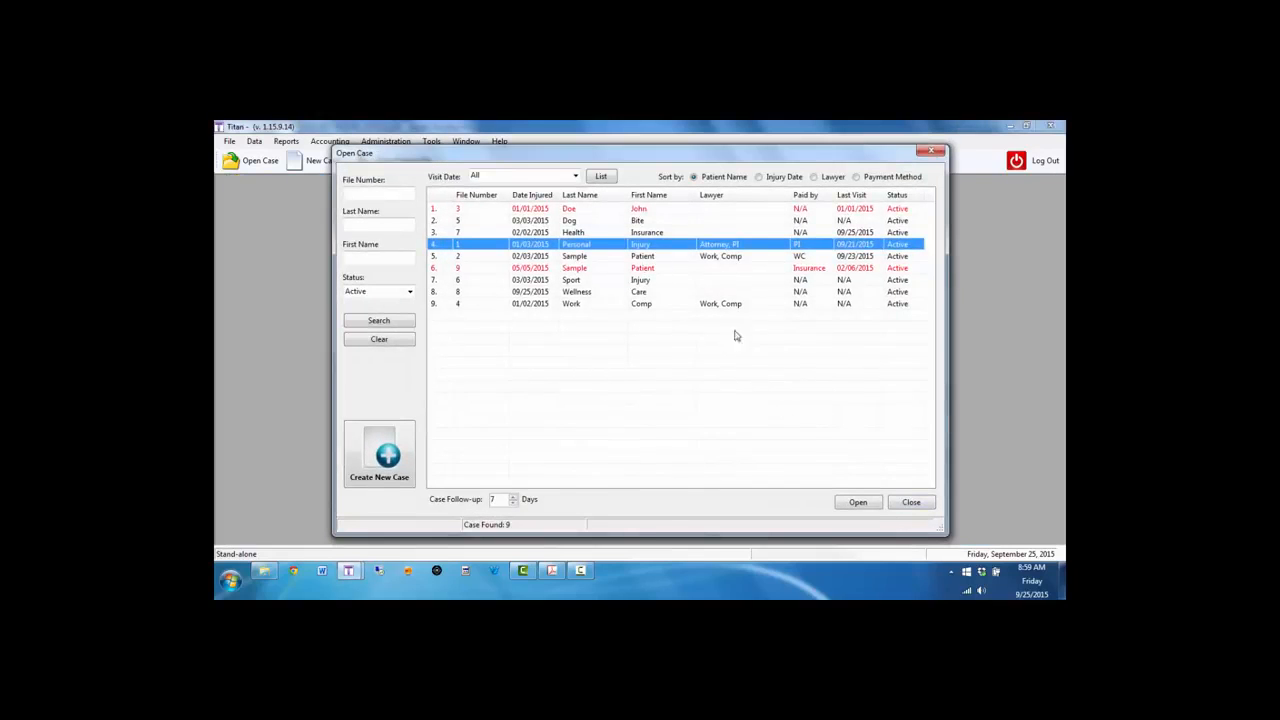
click(911, 504)
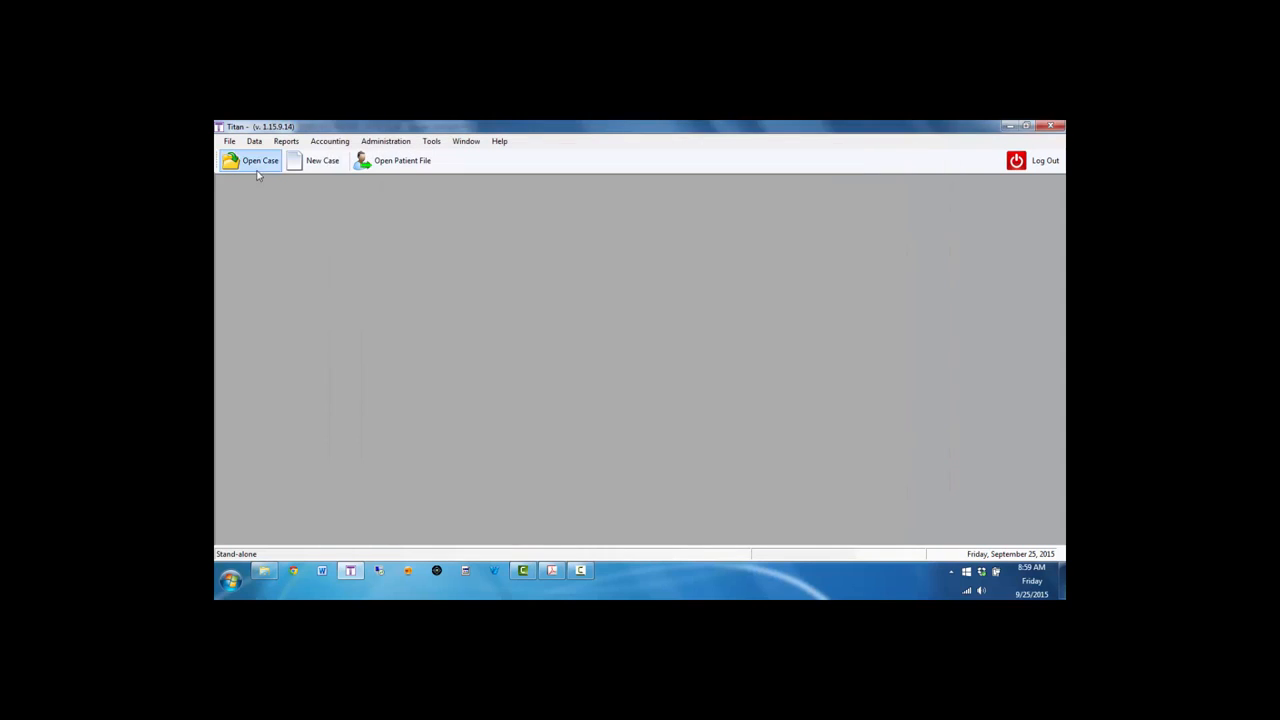
click(222, 146)
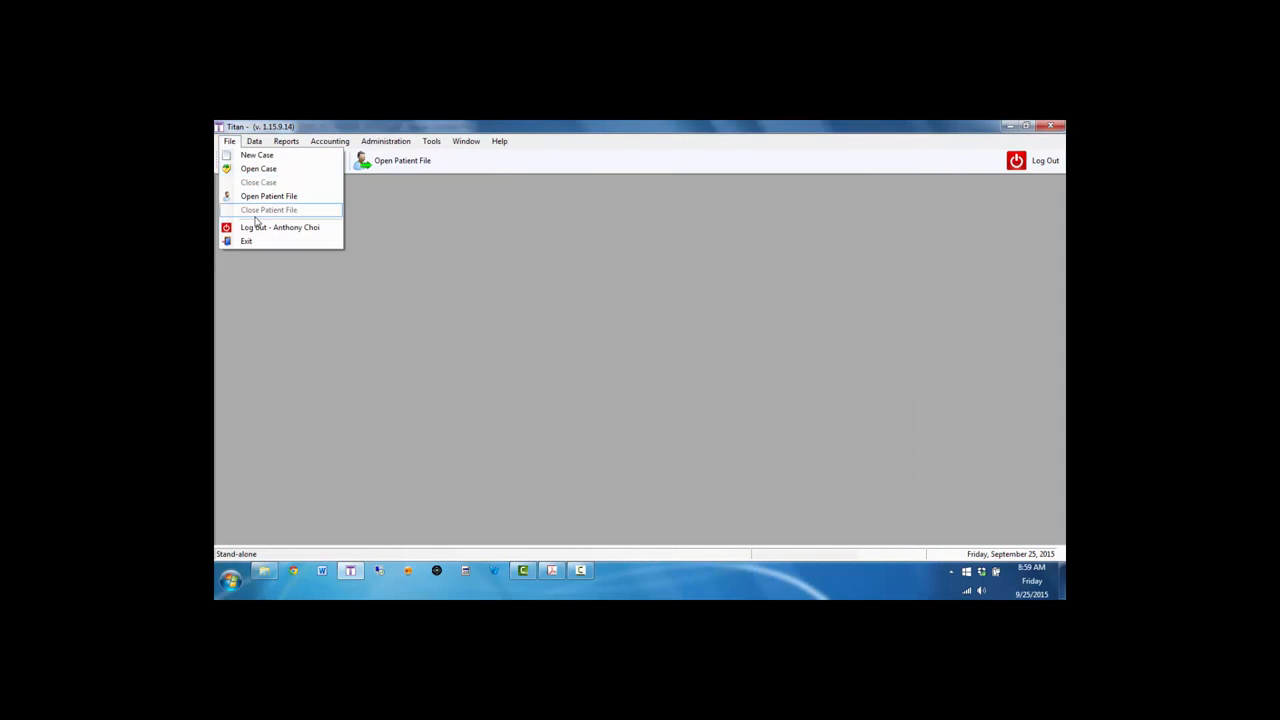
mouse_move(254, 146)
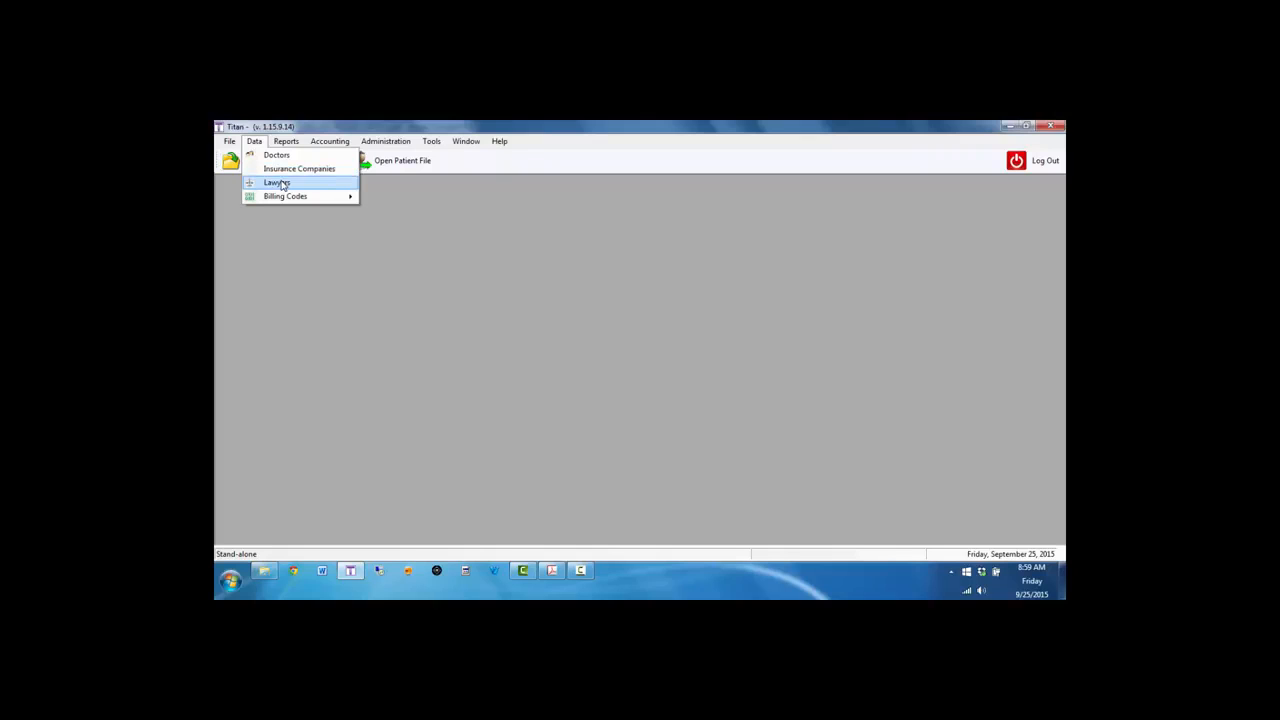
- Open the case with the 02/02/2015 injury date and switch its ICD code version to ICD-10, accepting the move
mouse_move(296, 199)
click(257, 166)
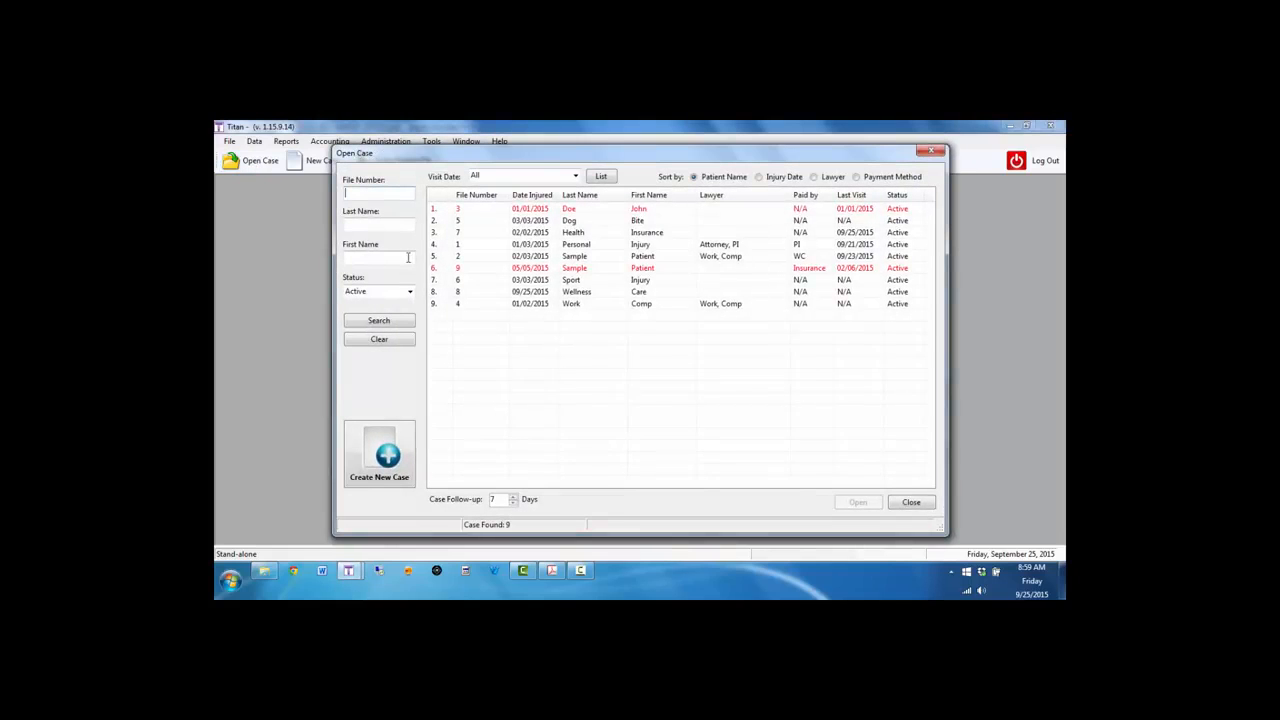
double_click(556, 233)
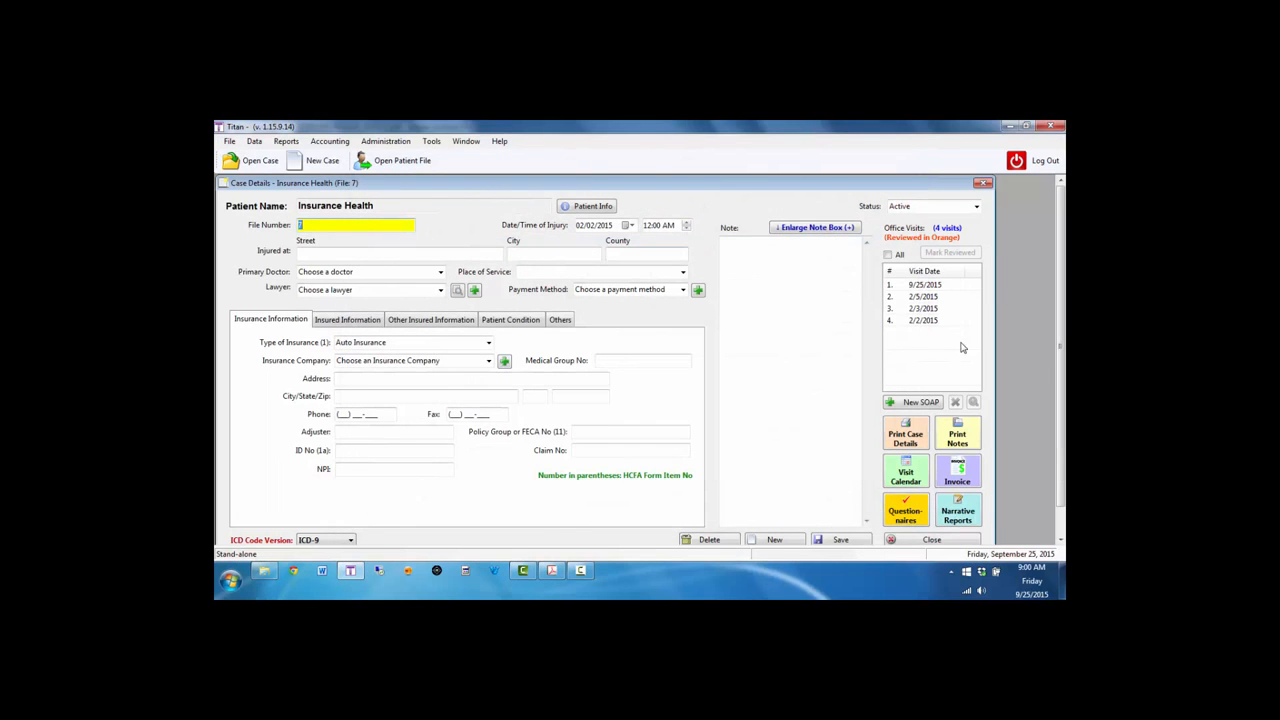
click(328, 543)
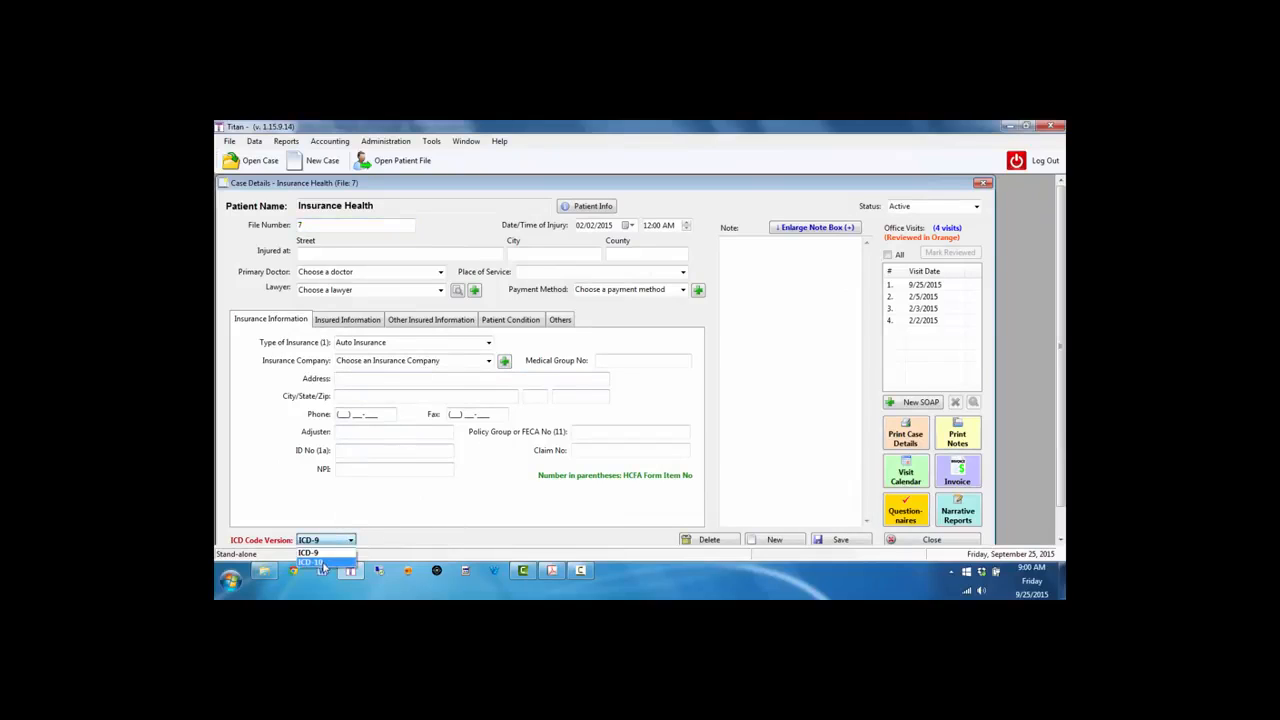
click(322, 562)
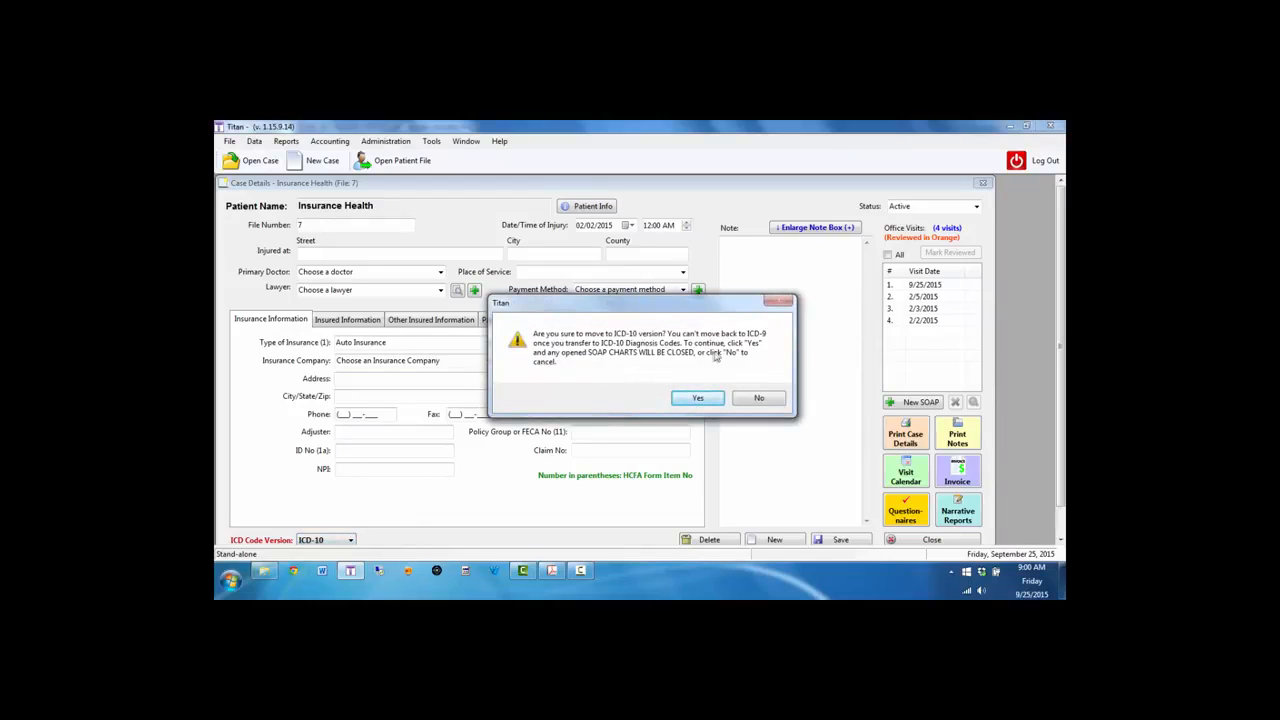
click(685, 400)
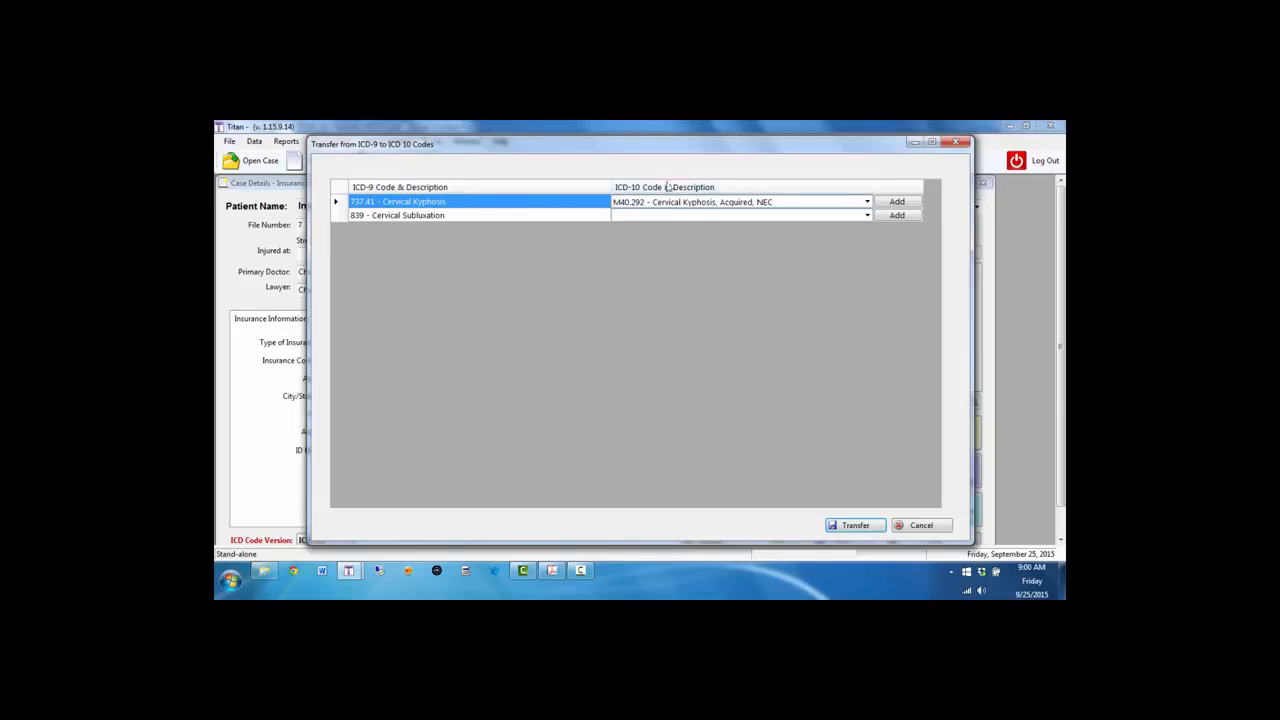
- Map 839 - Cervical Subluxation to S13.140A - Subluxation of C3/C4 cervical vertebrae, Initial Encounter, and look at the new-code form without adding a code
click(507, 216)
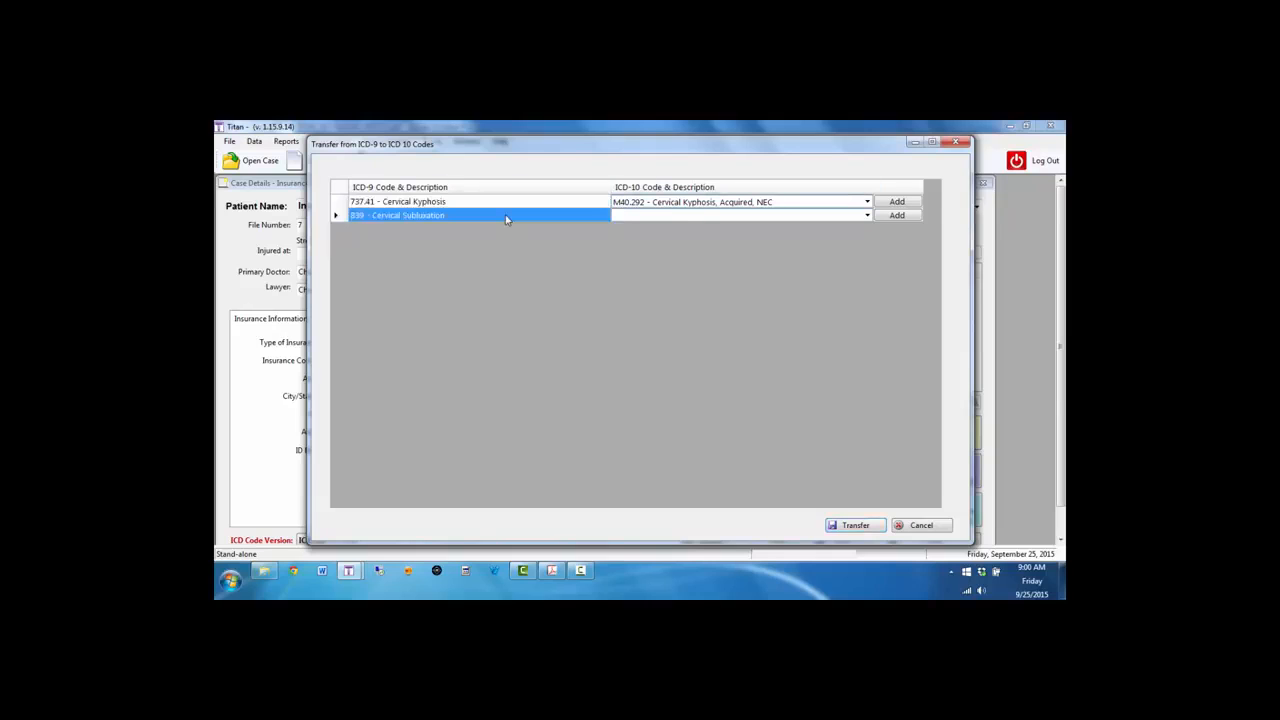
click(868, 217)
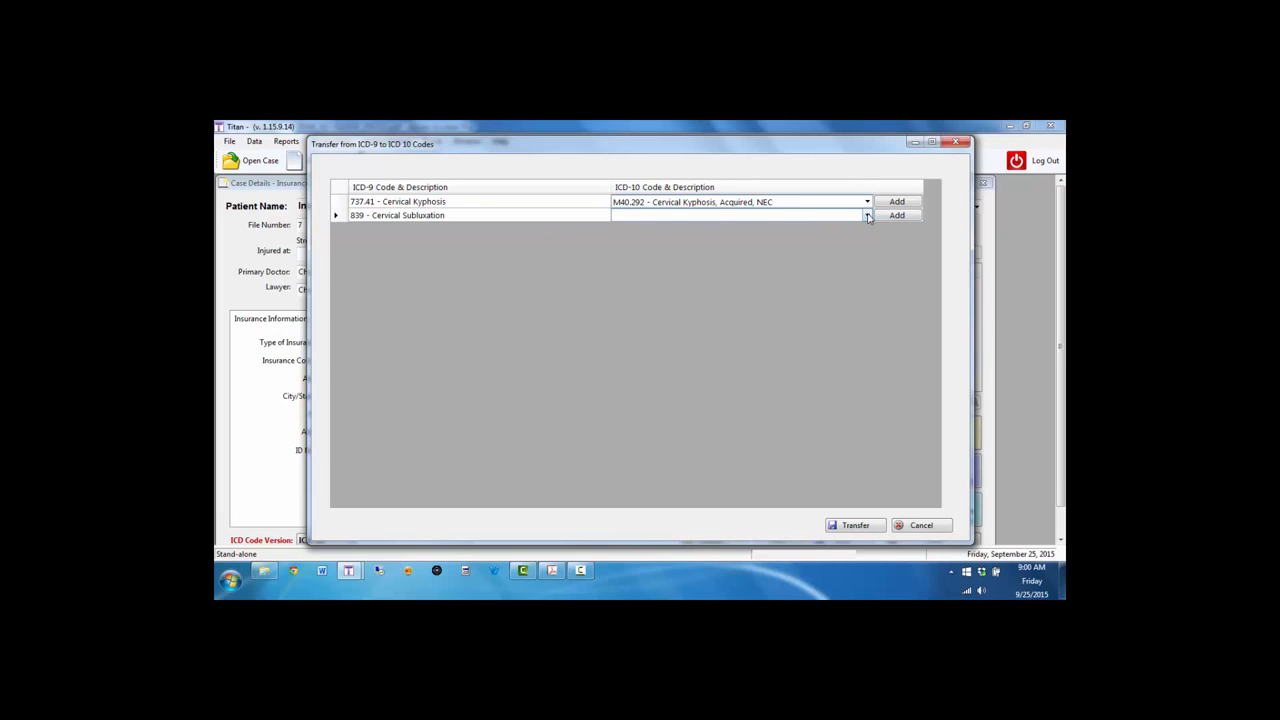
click(868, 217)
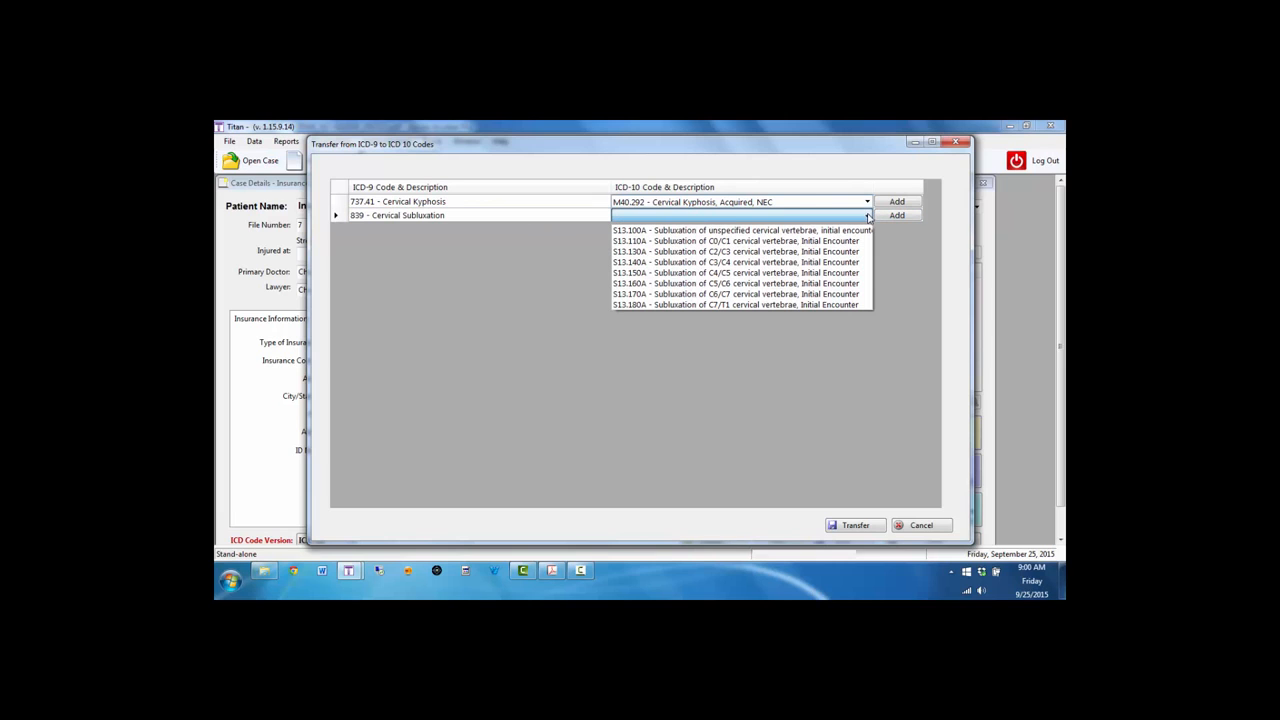
click(791, 263)
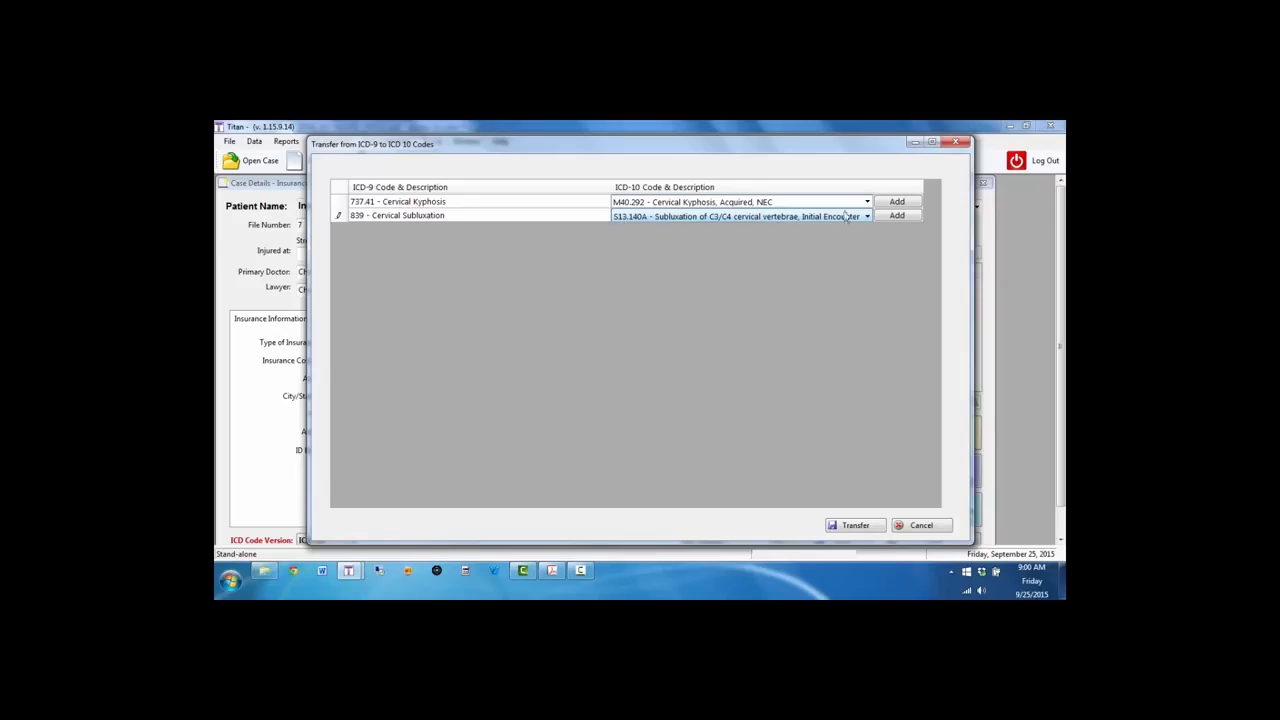
click(895, 216)
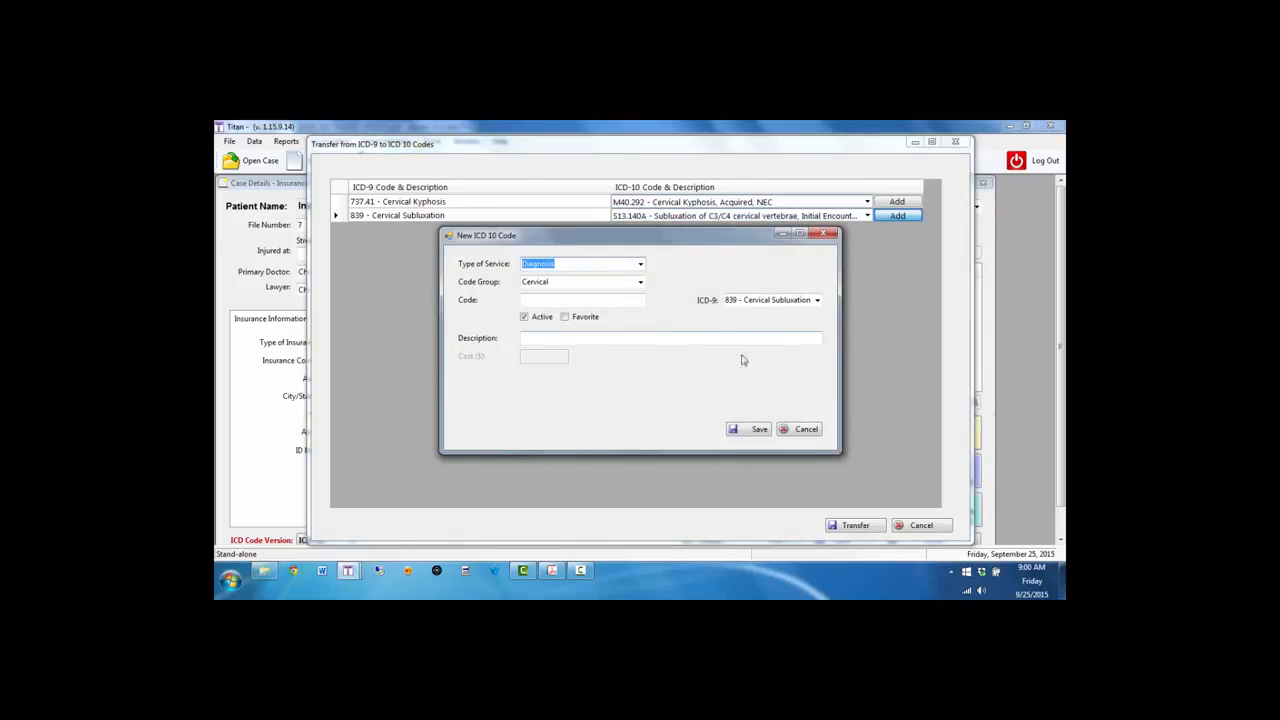
click(800, 429)
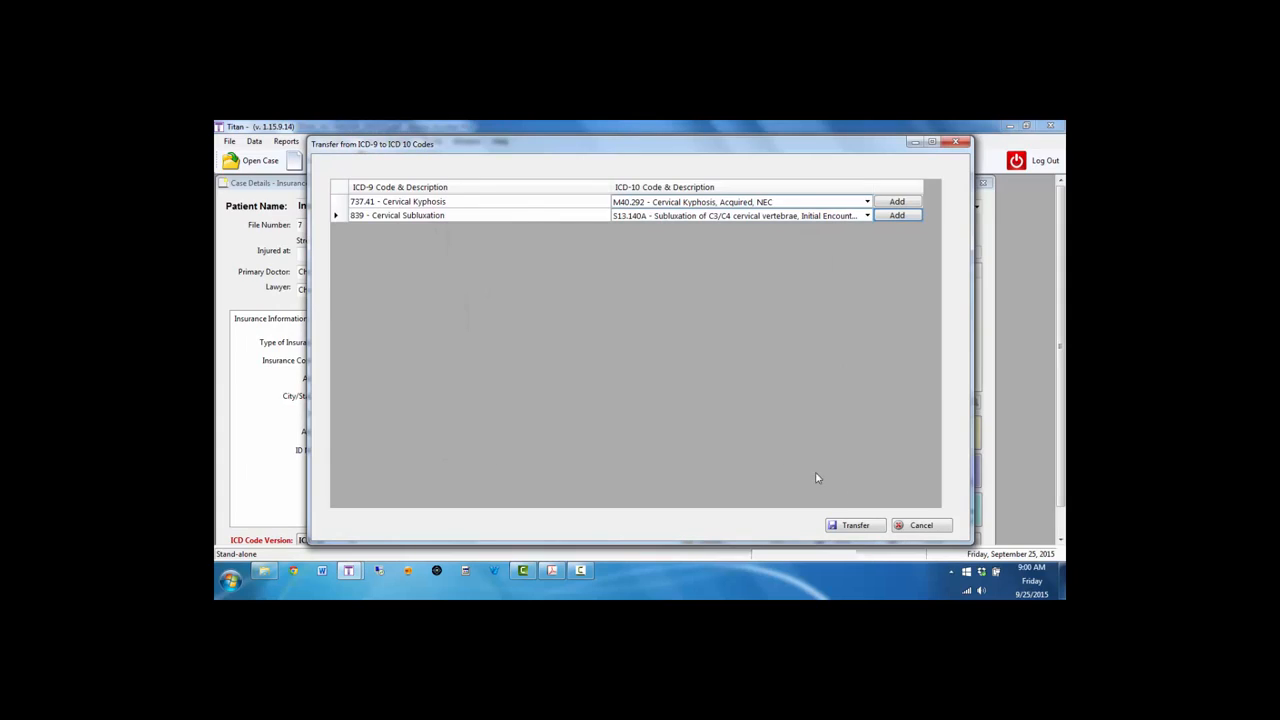
- Transfer the case's mapped diagnosis codes from ICD-9 to ICD-10 and confirm the transfer
click(873, 531)
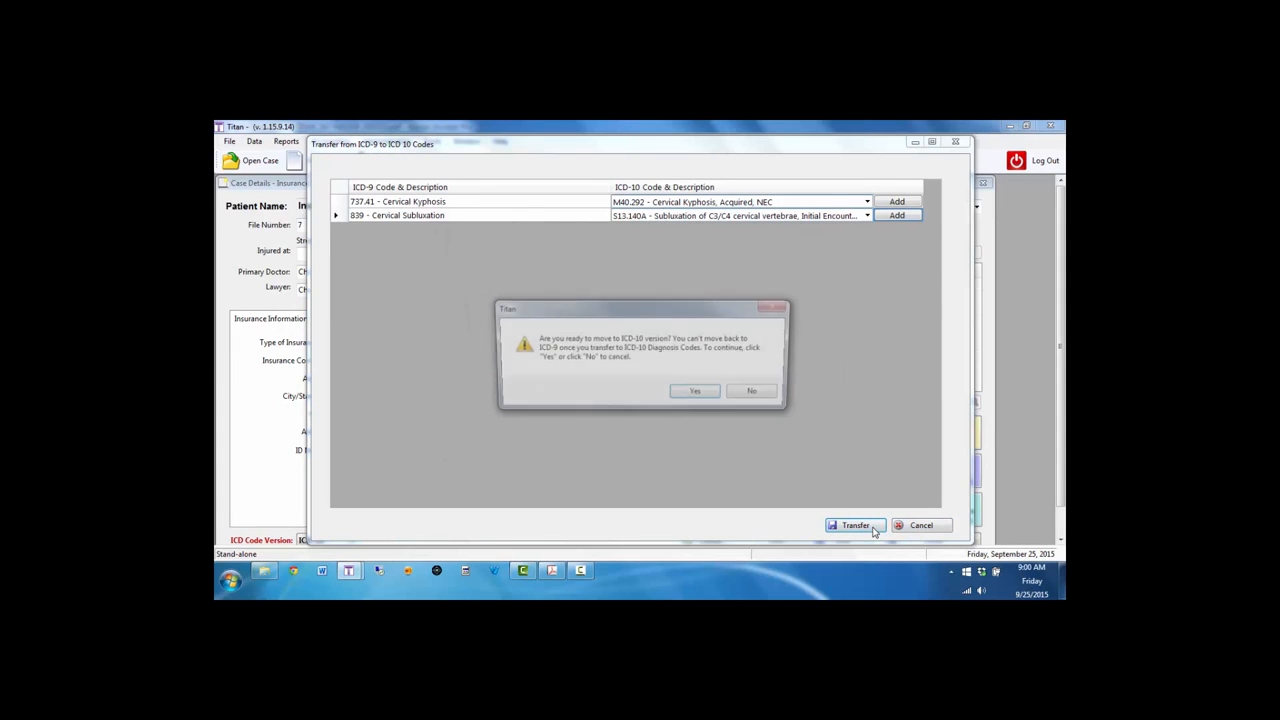
click(707, 397)
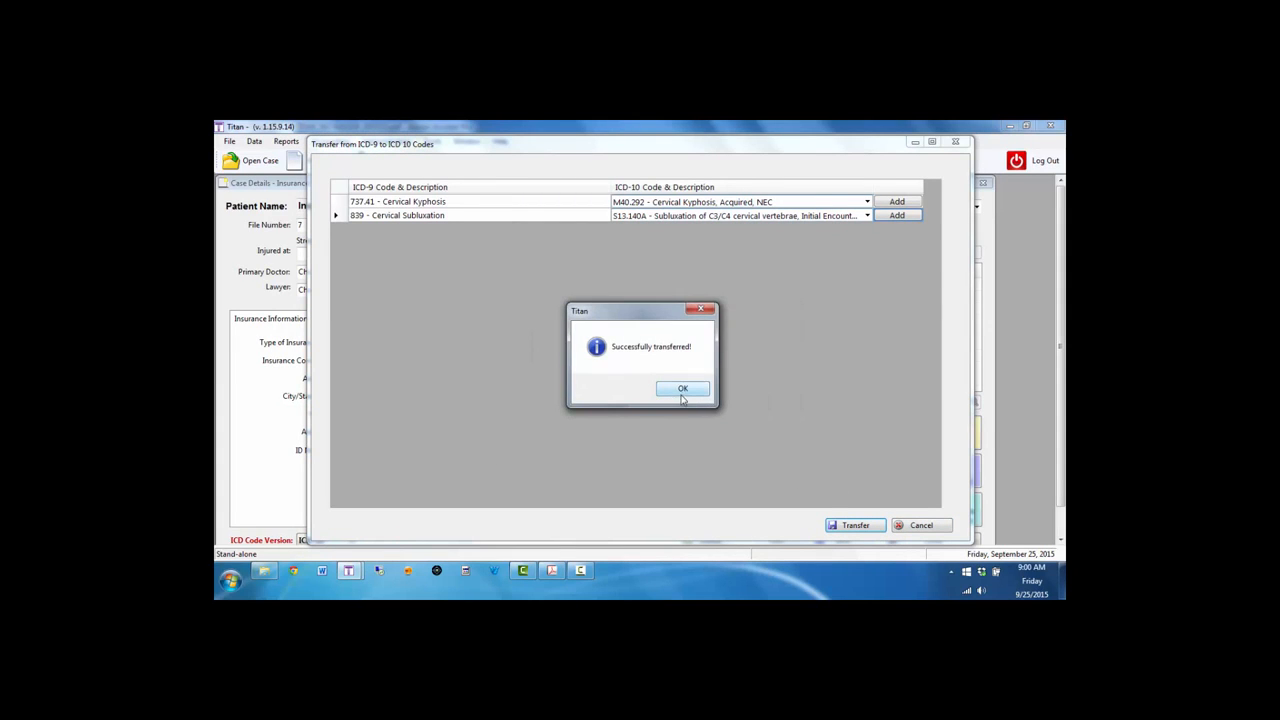
click(684, 394)
- Check the diagnosis codes on the 2/2/2015 progress sheet, then close the sheet, the case details, and the case list
double_click(912, 322)
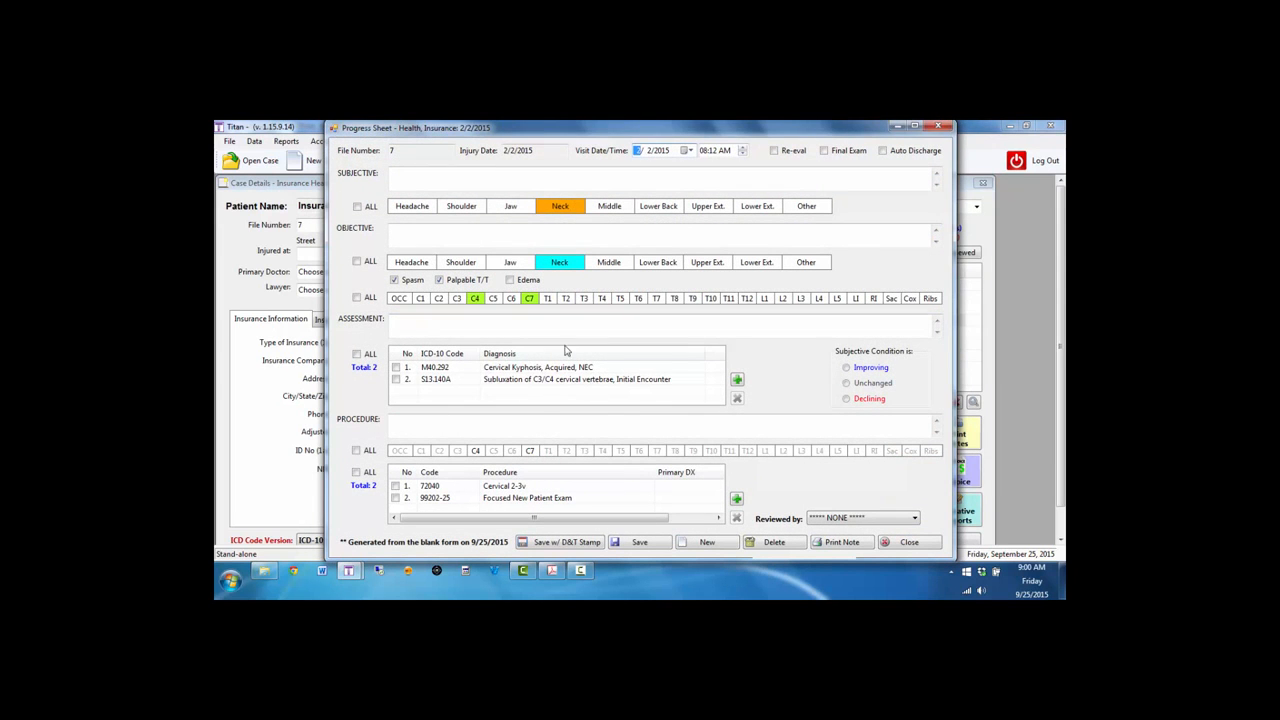
click(905, 544)
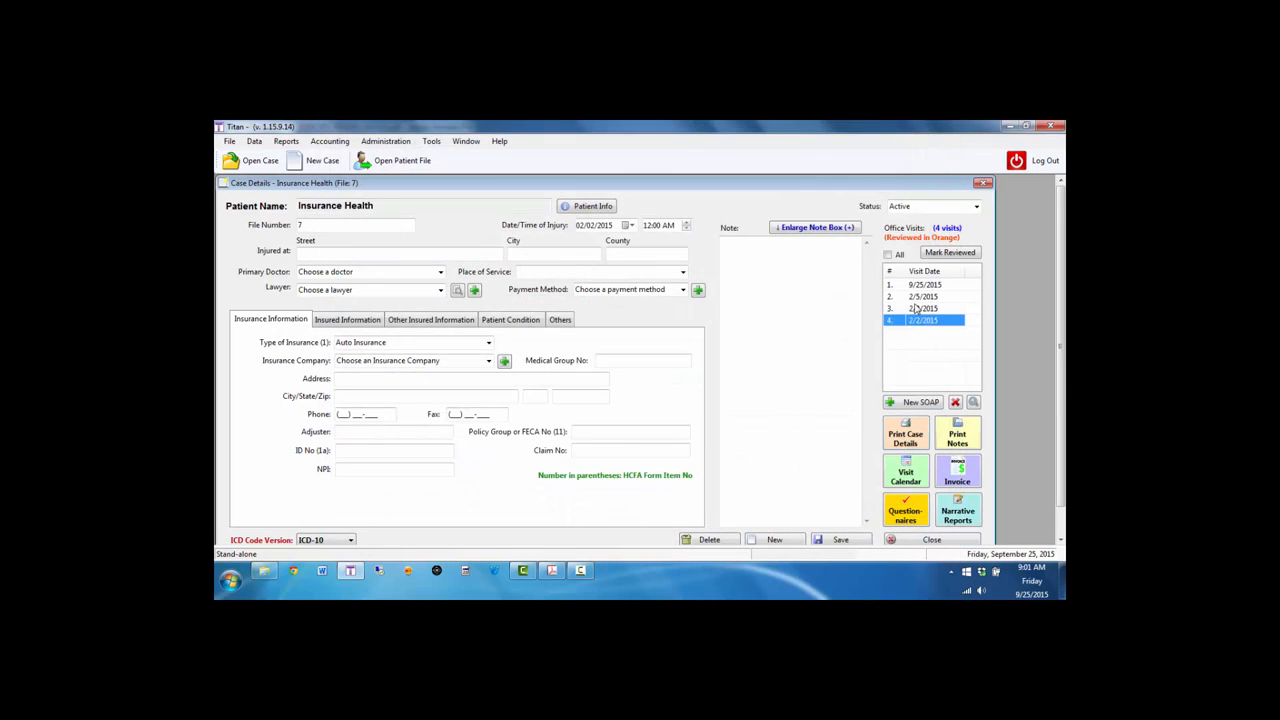
click(930, 540)
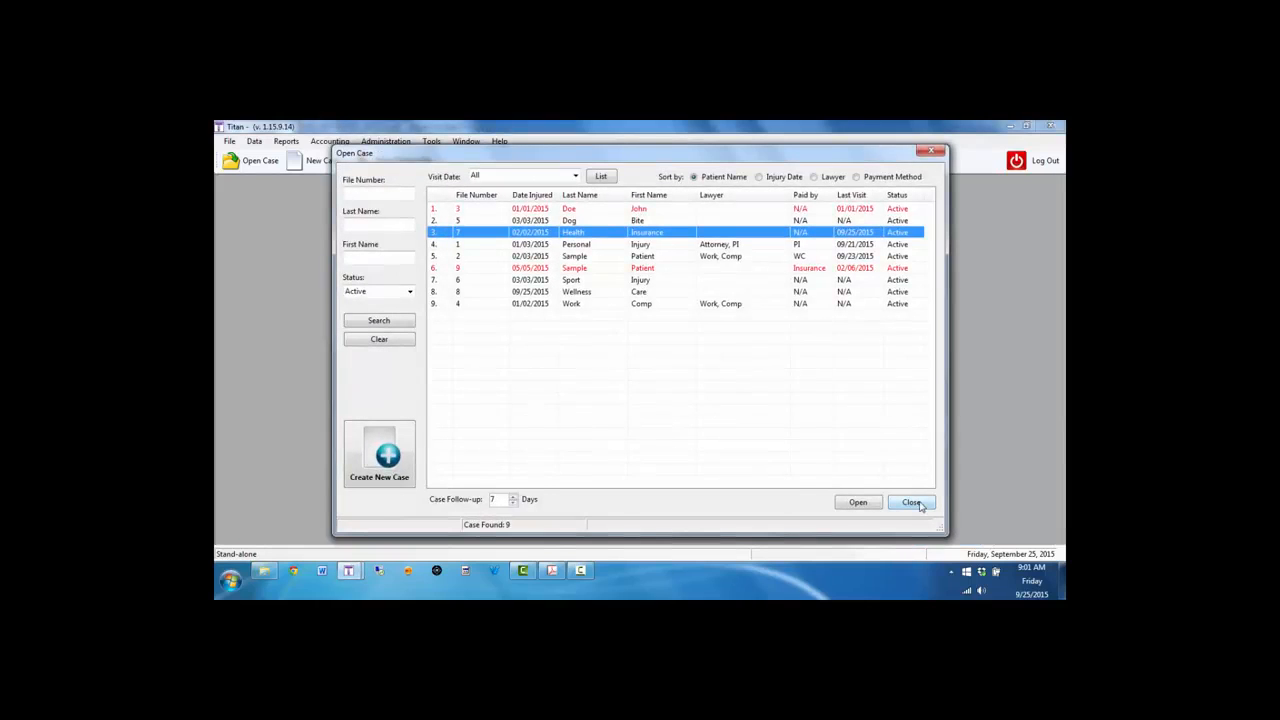
click(912, 503)
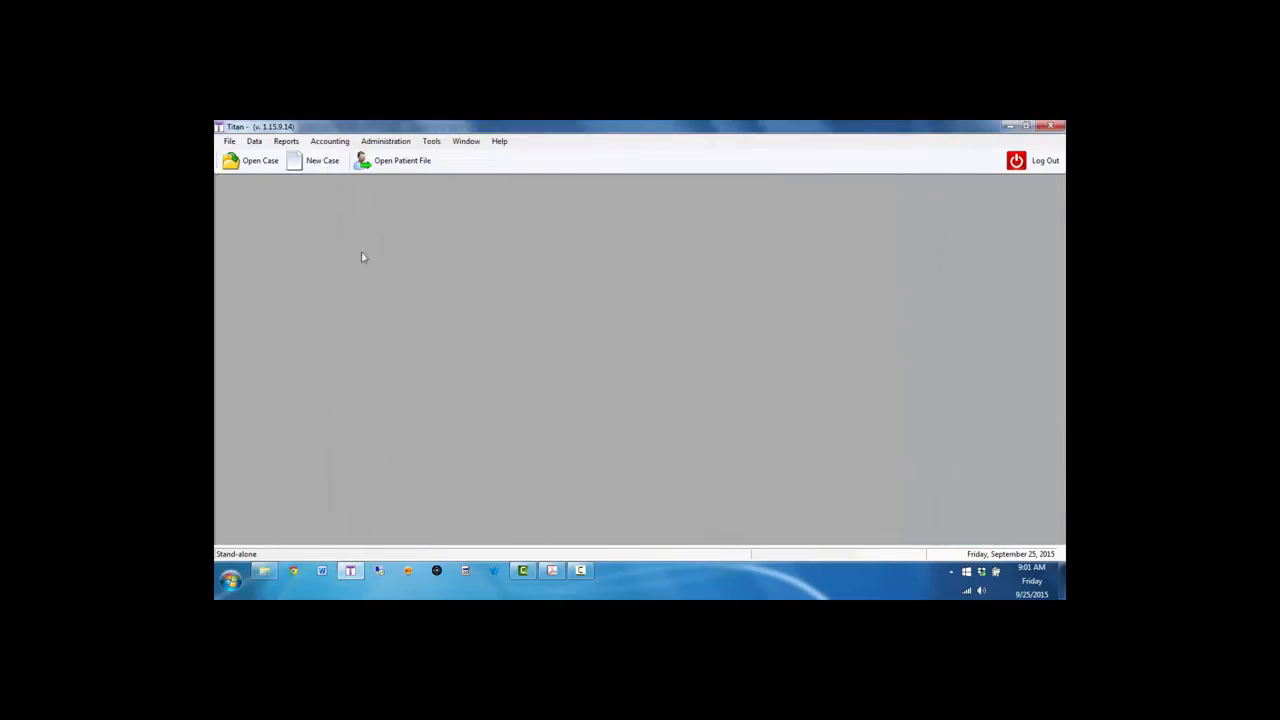
- Open the print options for the Case List report and choose ALL as the current status
click(255, 142)
mouse_move(281, 144)
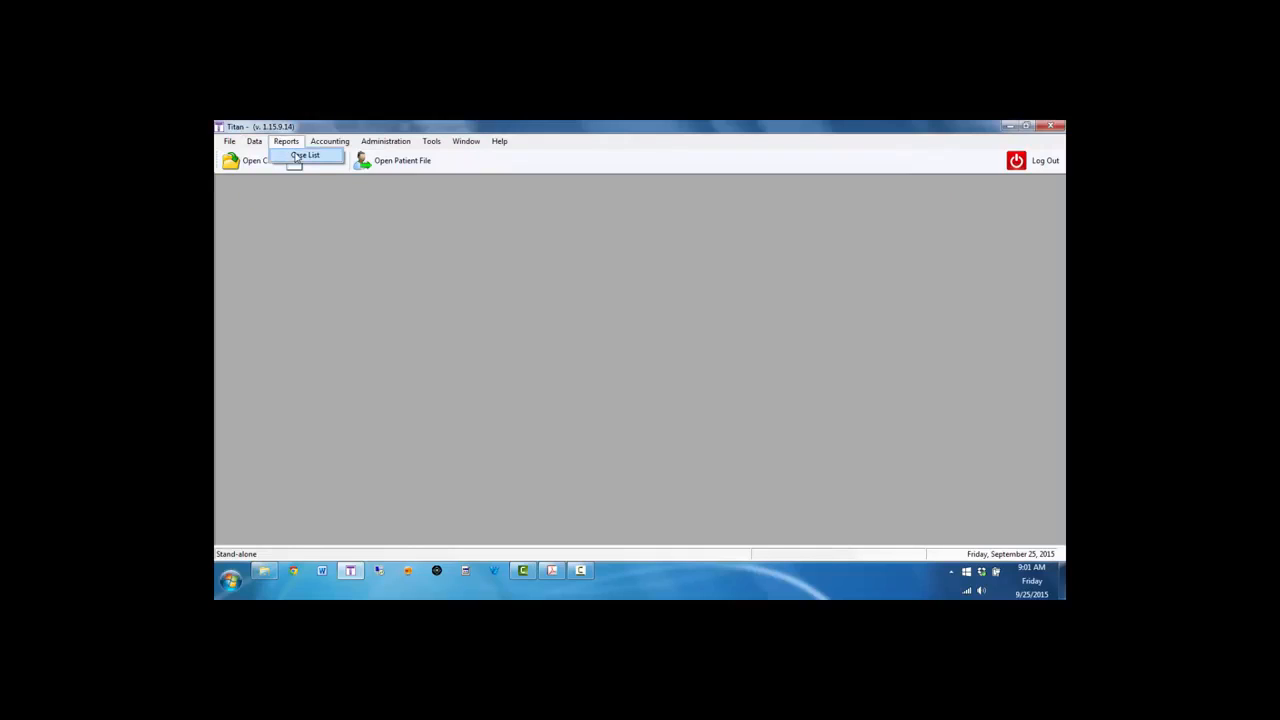
click(302, 156)
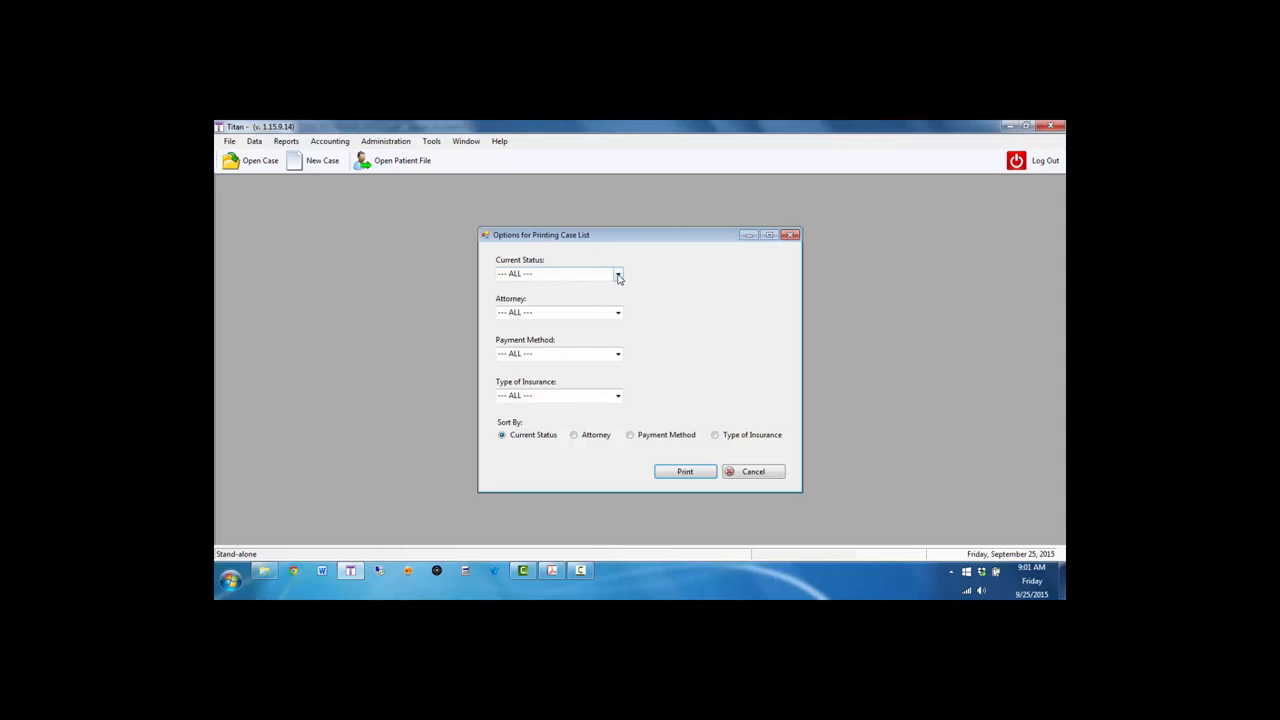
click(617, 275)
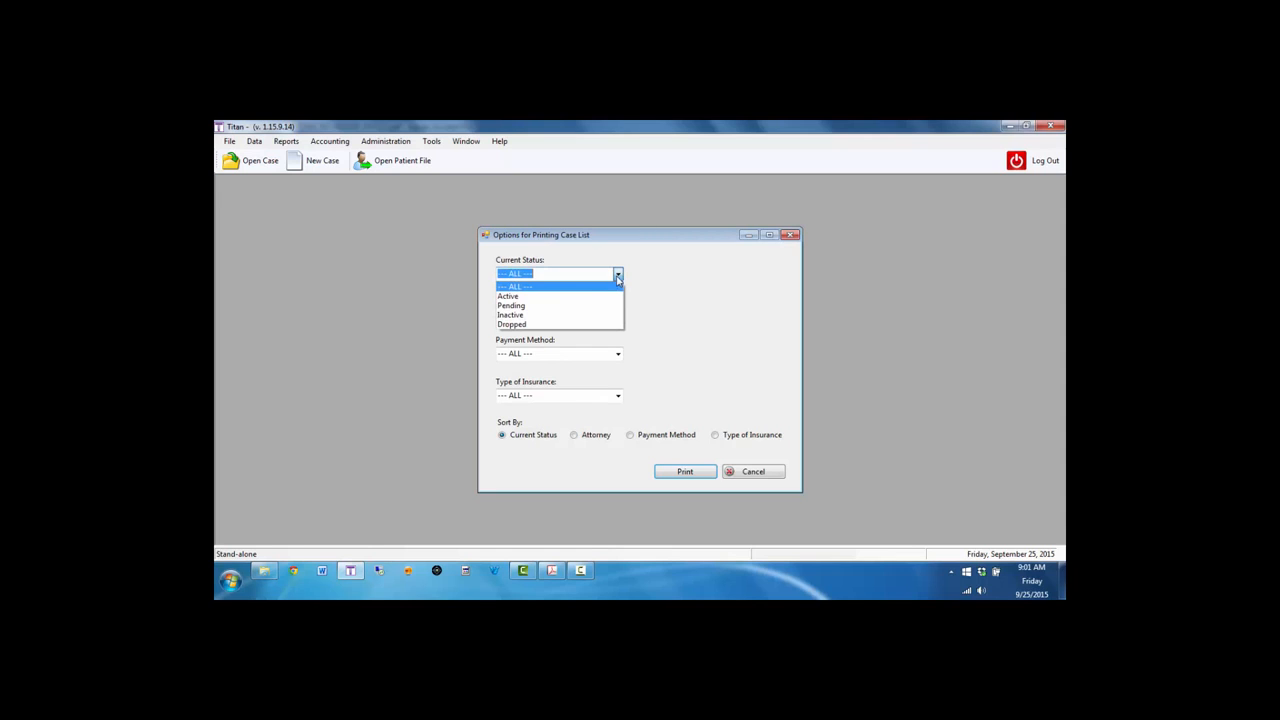
click(549, 290)
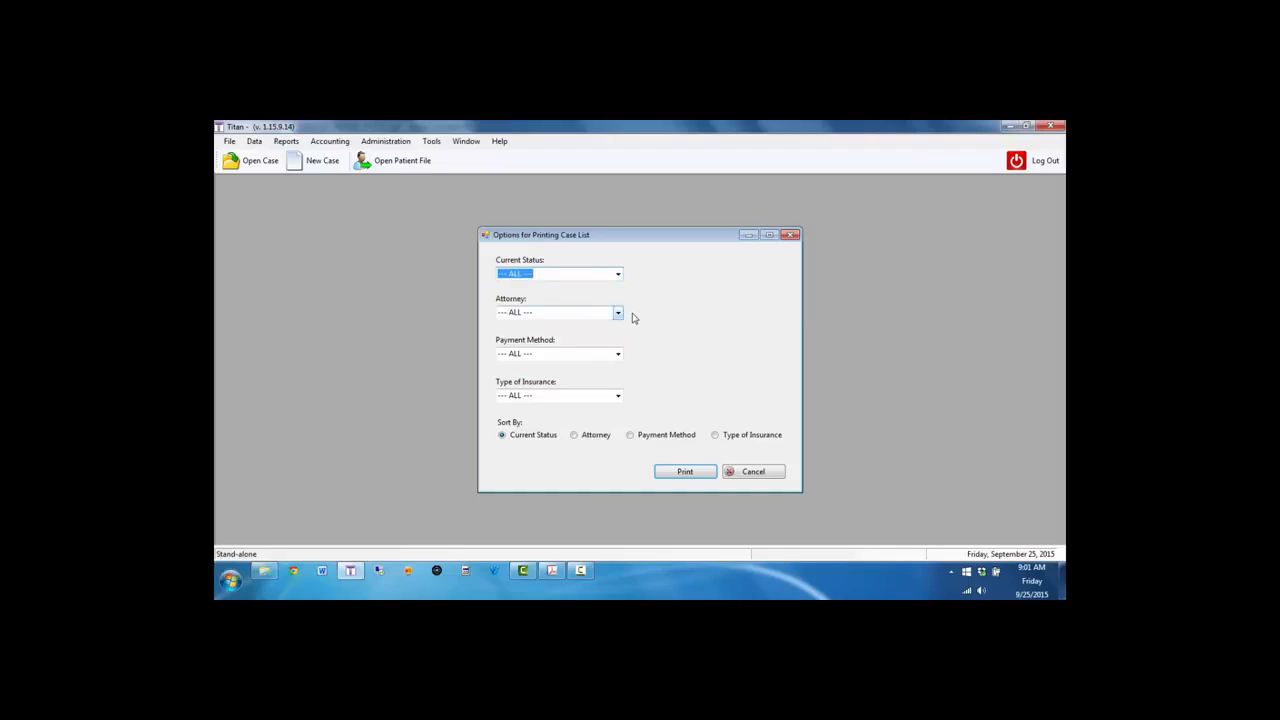
- Limit the Case List report to cases handled by the attorney listed as Attorney, PI
click(617, 313)
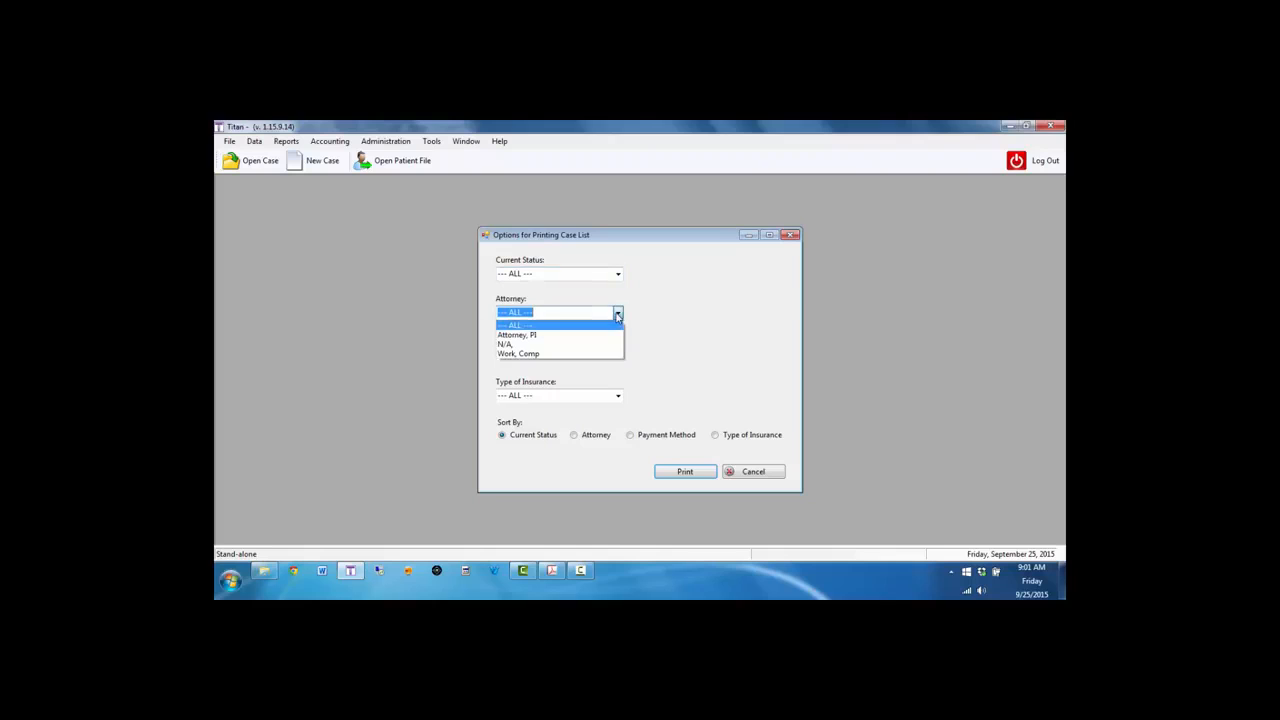
click(585, 335)
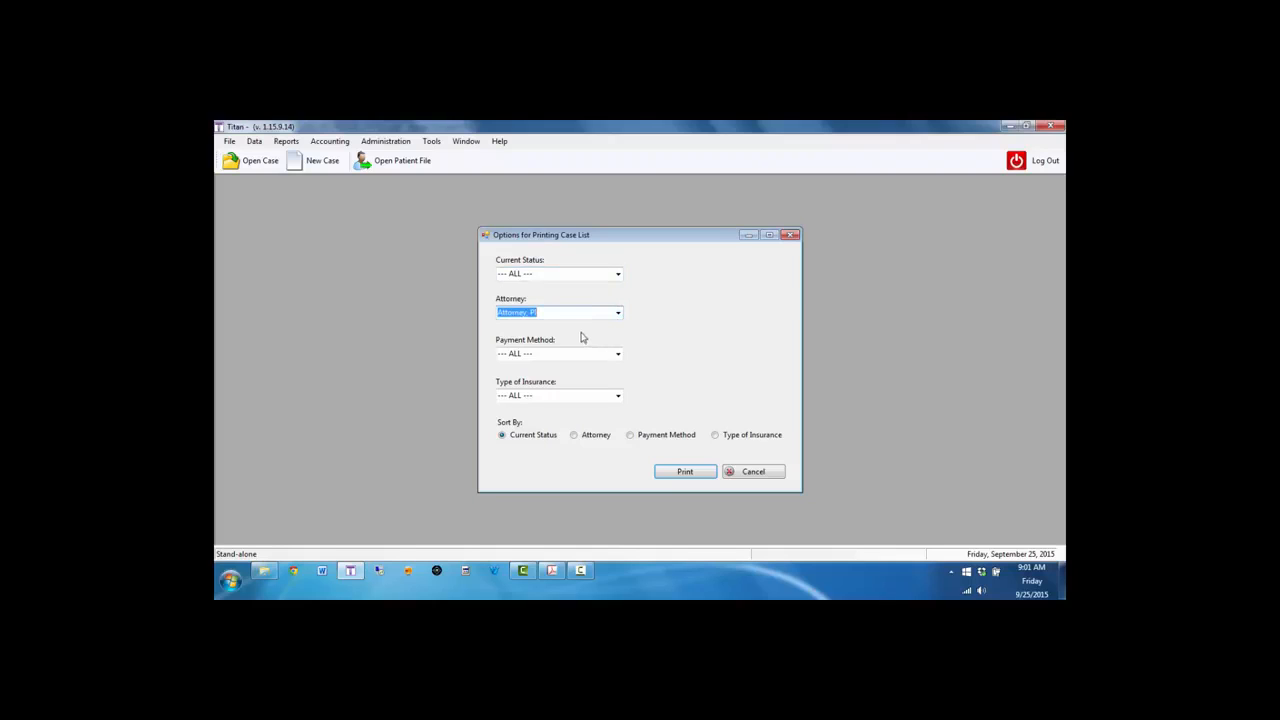
click(619, 315)
click(590, 324)
click(617, 314)
click(583, 337)
- Keep ALL for payment method and type of insurance, and generate the Case List print preview sorted by attorney
click(618, 355)
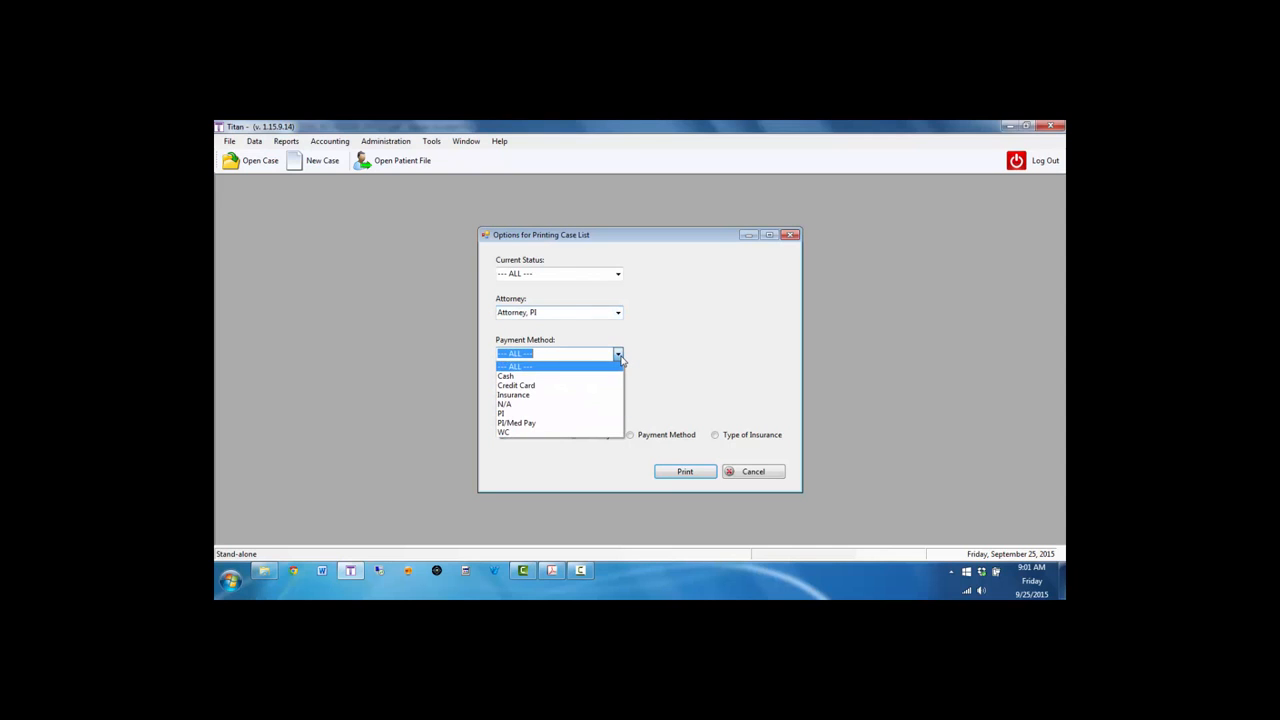
click(619, 356)
click(619, 397)
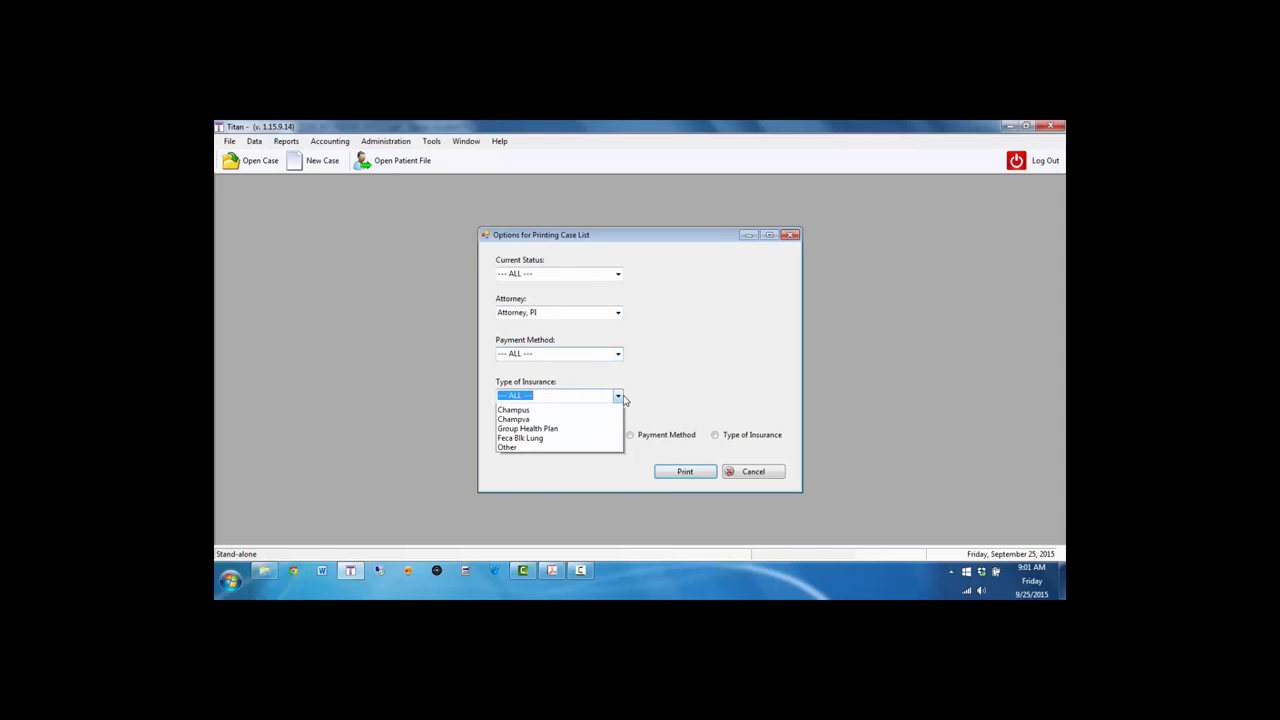
click(621, 398)
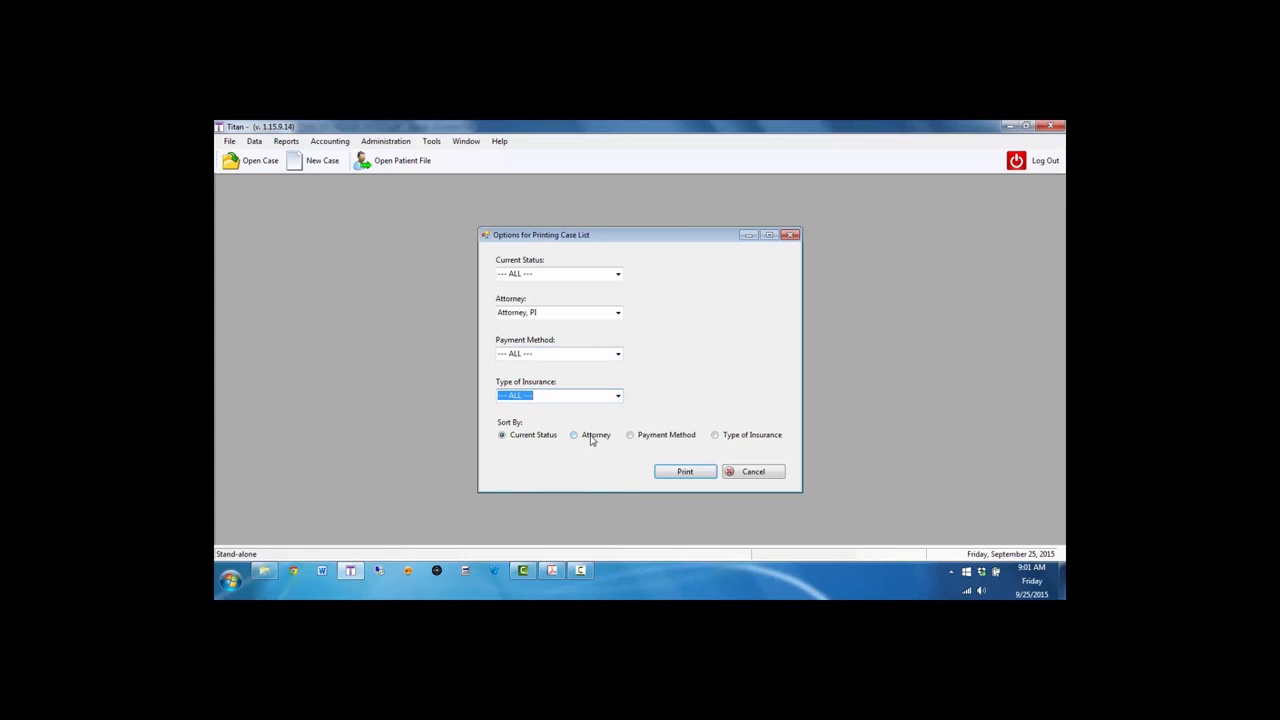
click(590, 436)
click(680, 471)
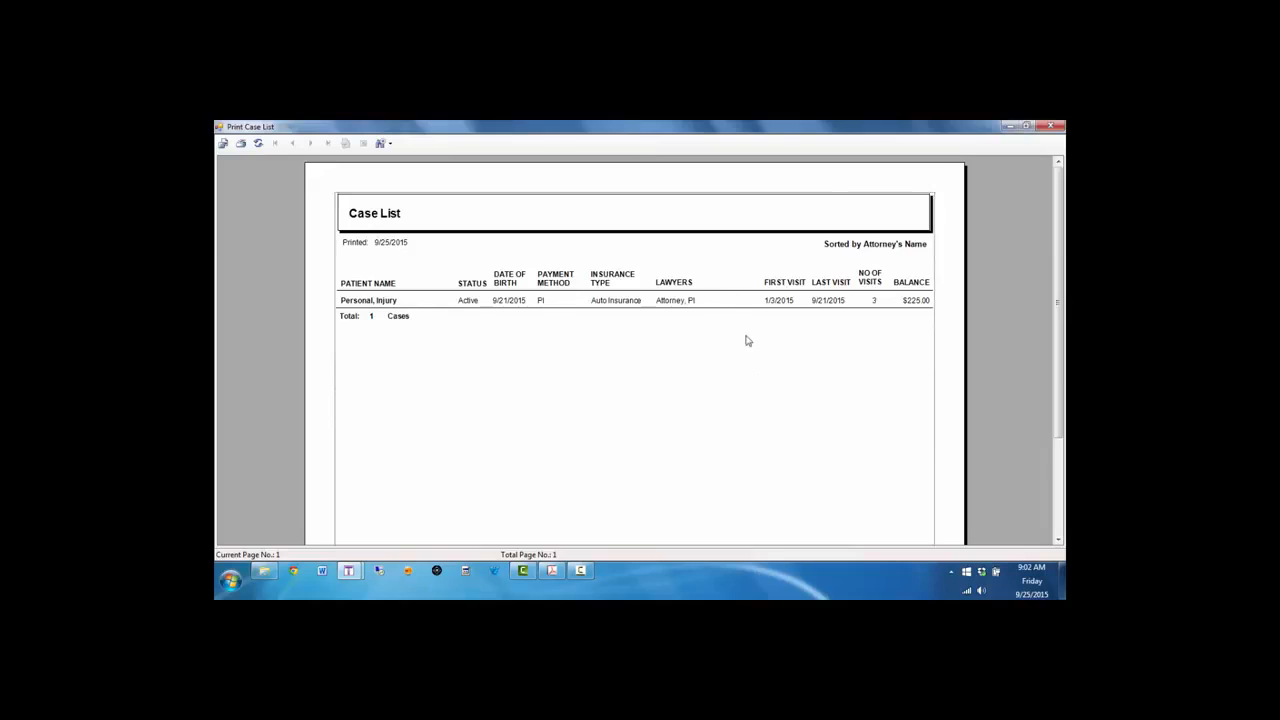
- Look through the Case List preview to the end of the page, then close the preview and the print options
scroll(746, 340, down, 3)
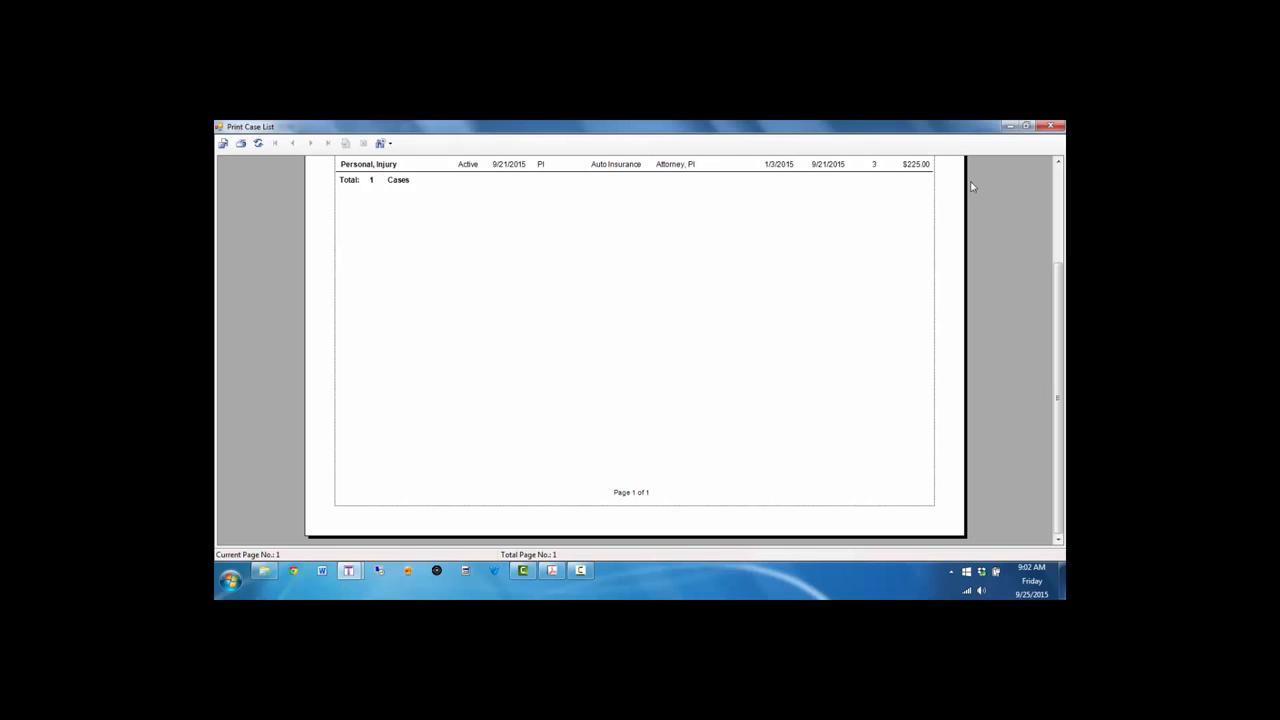
click(1051, 126)
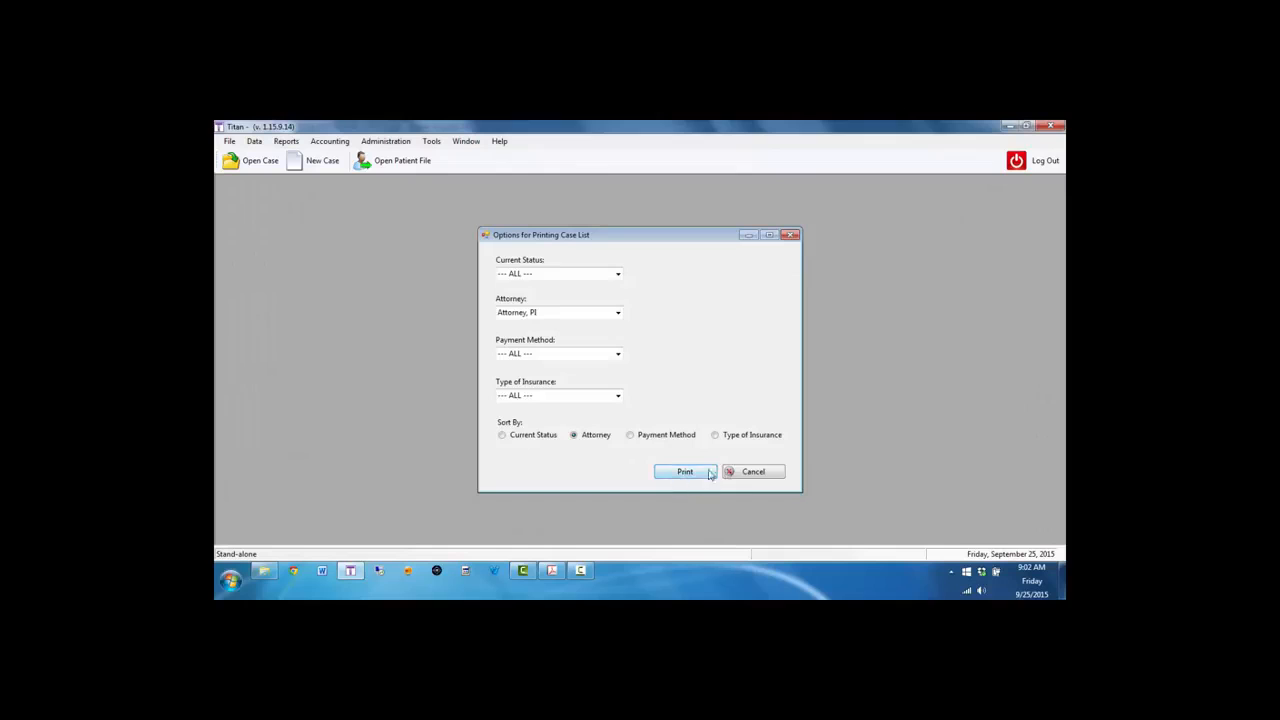
click(752, 471)
- View the user accounts and their permission levels in the administration settings, then close the Users window
click(286, 141)
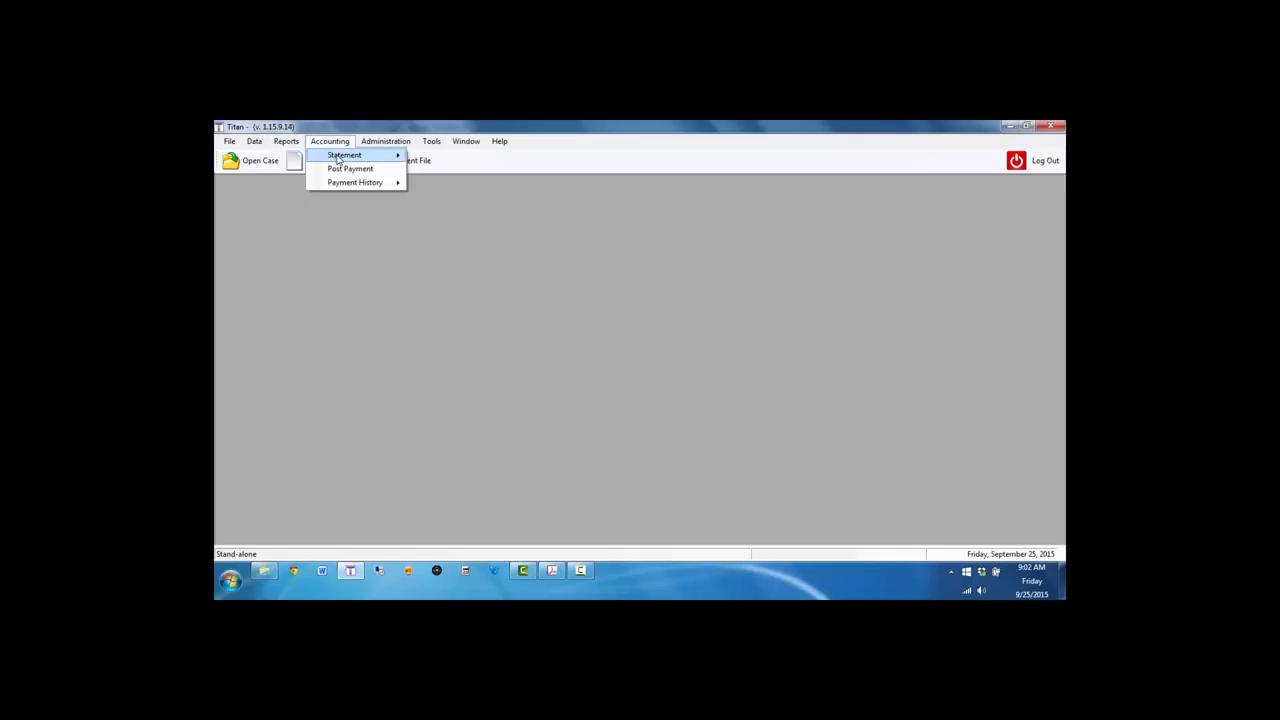
mouse_move(338, 159)
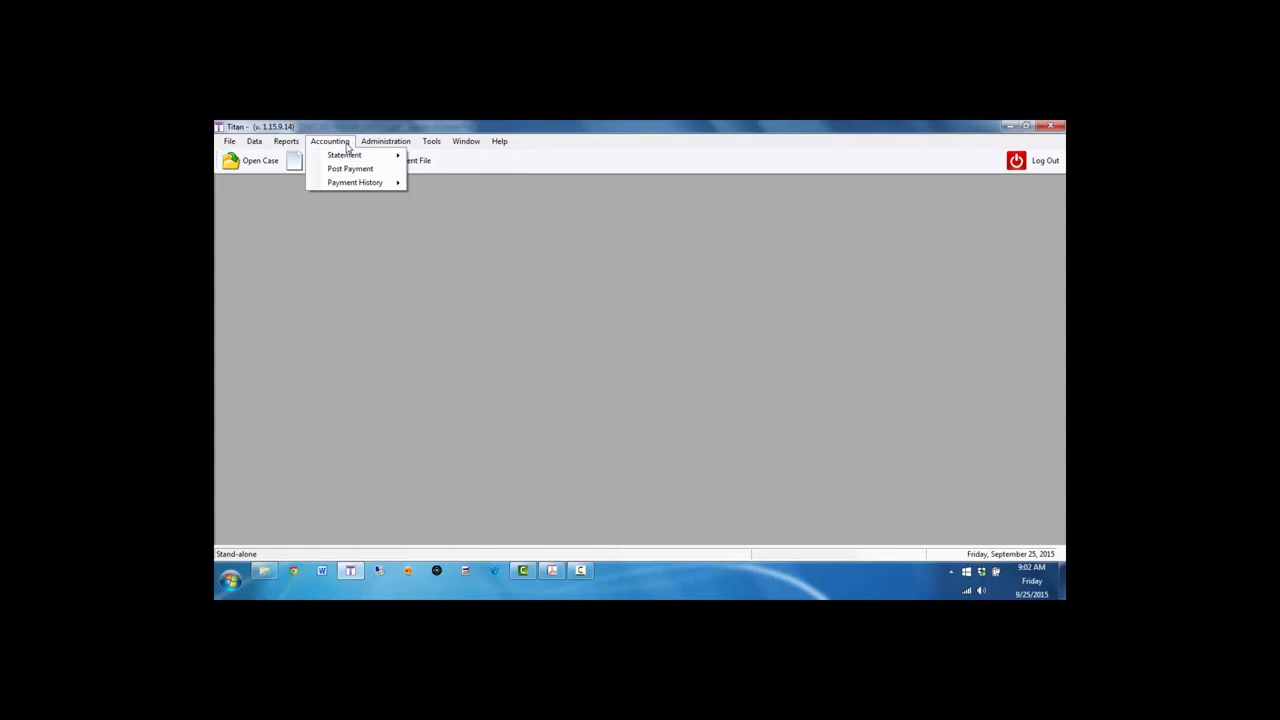
mouse_move(366, 143)
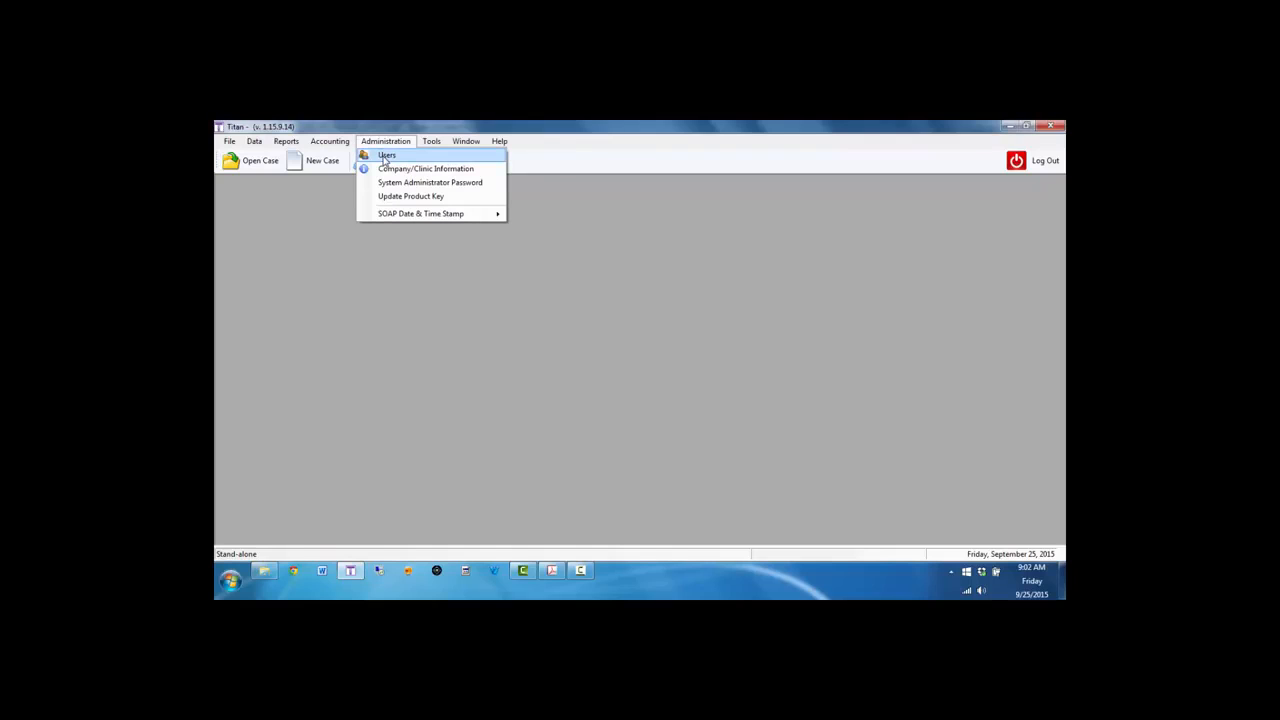
click(385, 158)
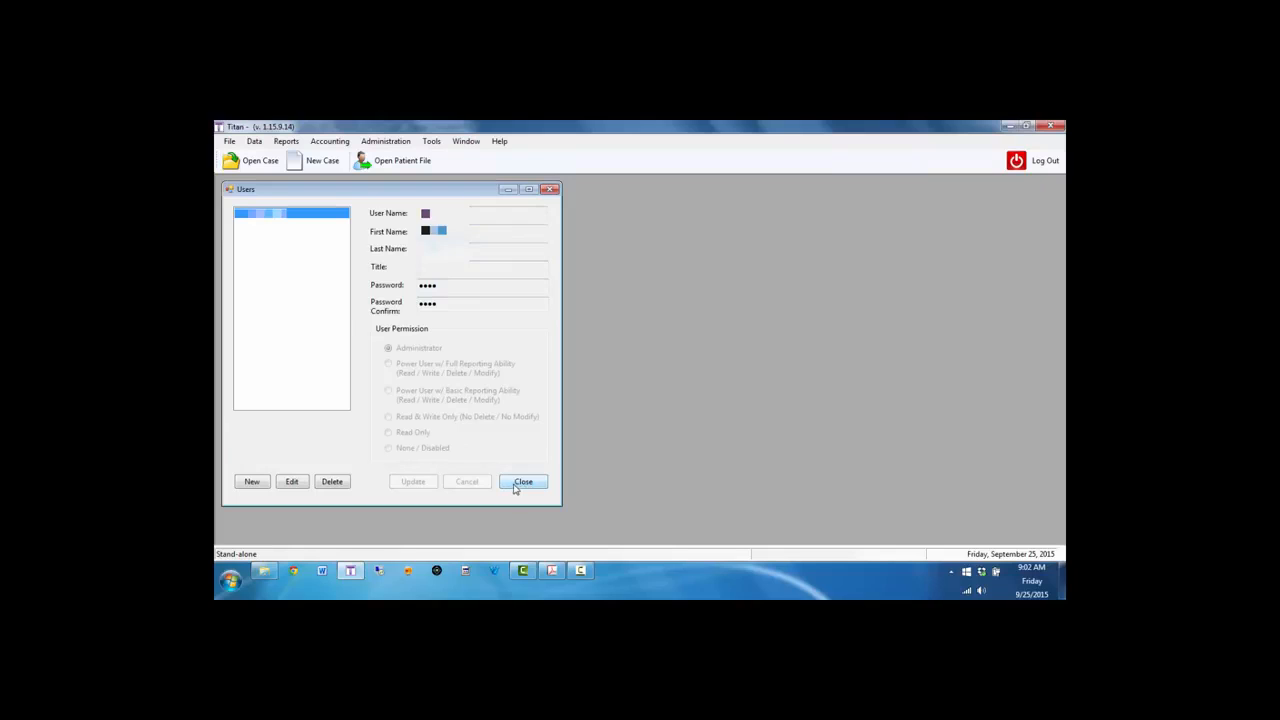
click(516, 484)
- Check the SOAP Date & Time Stamp setting and look over the database backup and report title tools
click(380, 145)
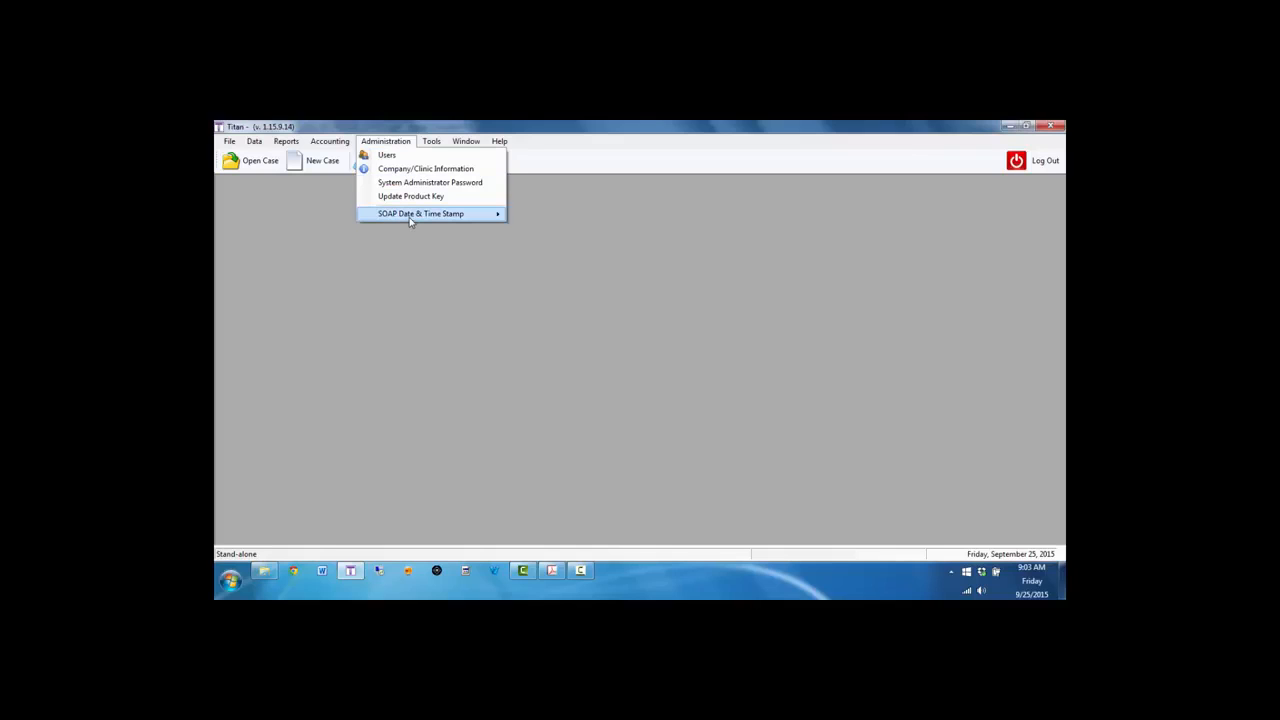
mouse_move(410, 218)
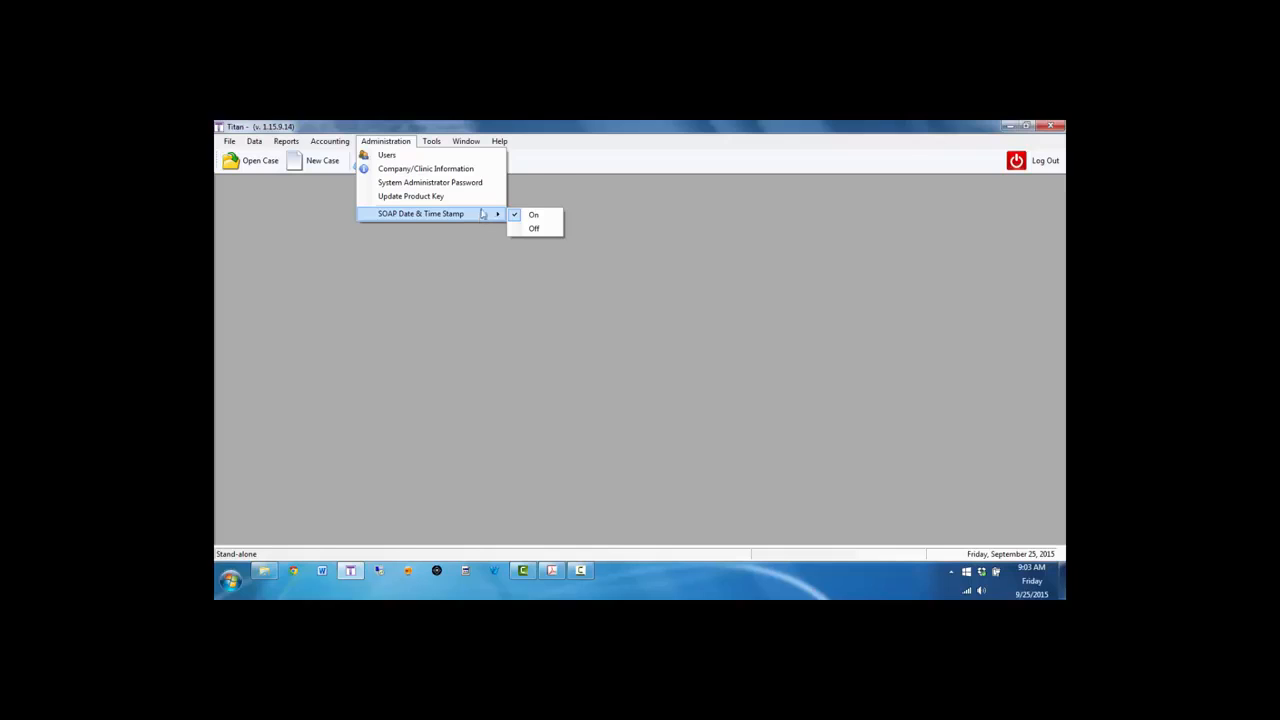
click(436, 142)
click(434, 144)
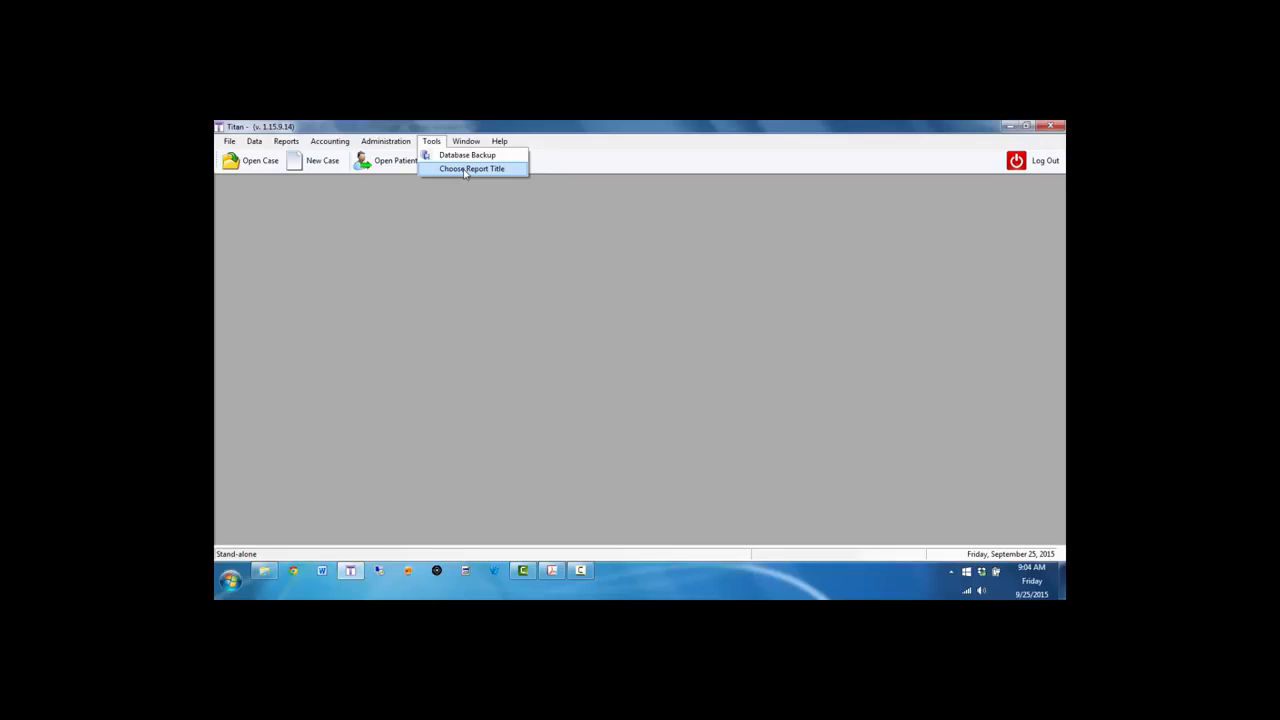
mouse_move(467, 142)
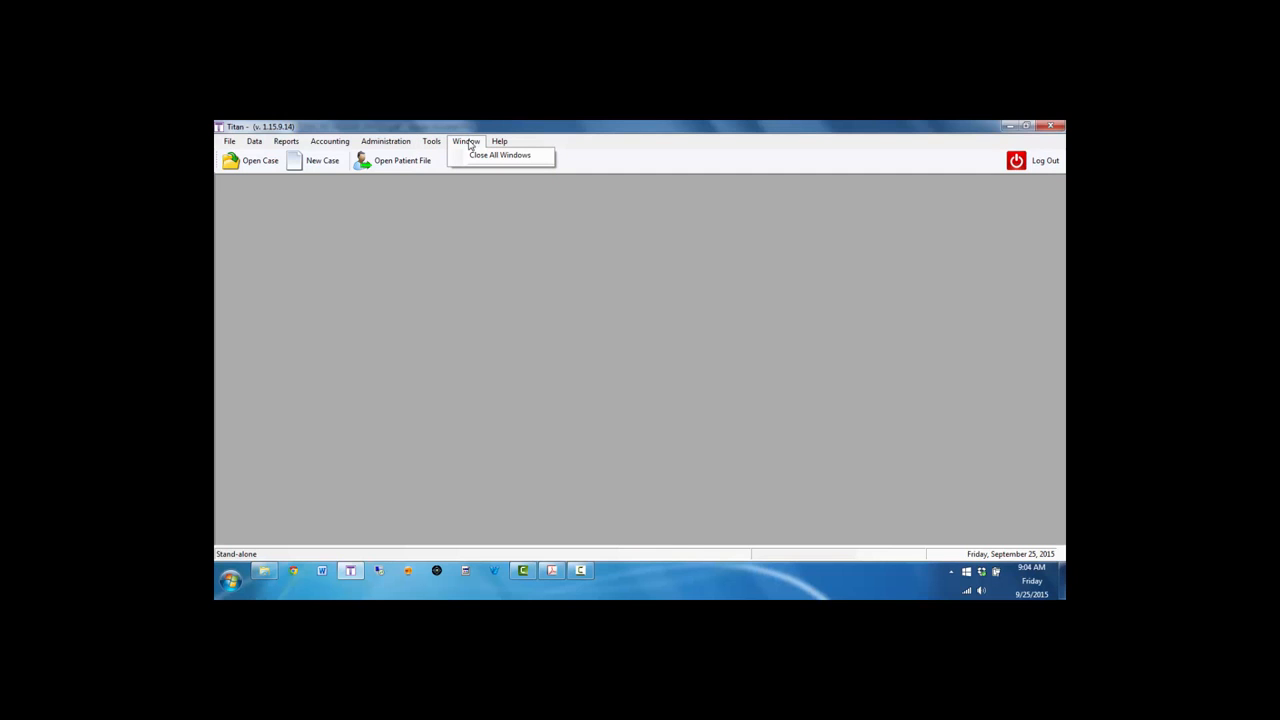
click(447, 225)
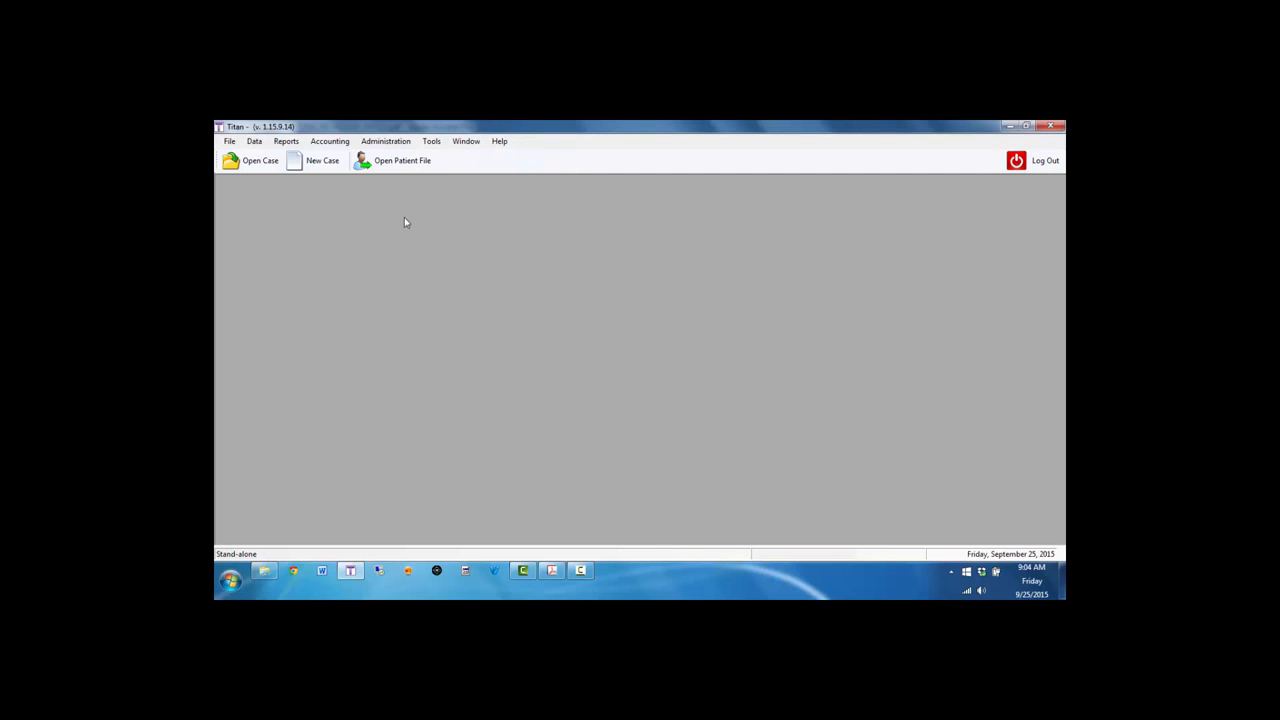
- View the details and cases of the first patient filed under index S, then close the record and the patient search
click(380, 163)
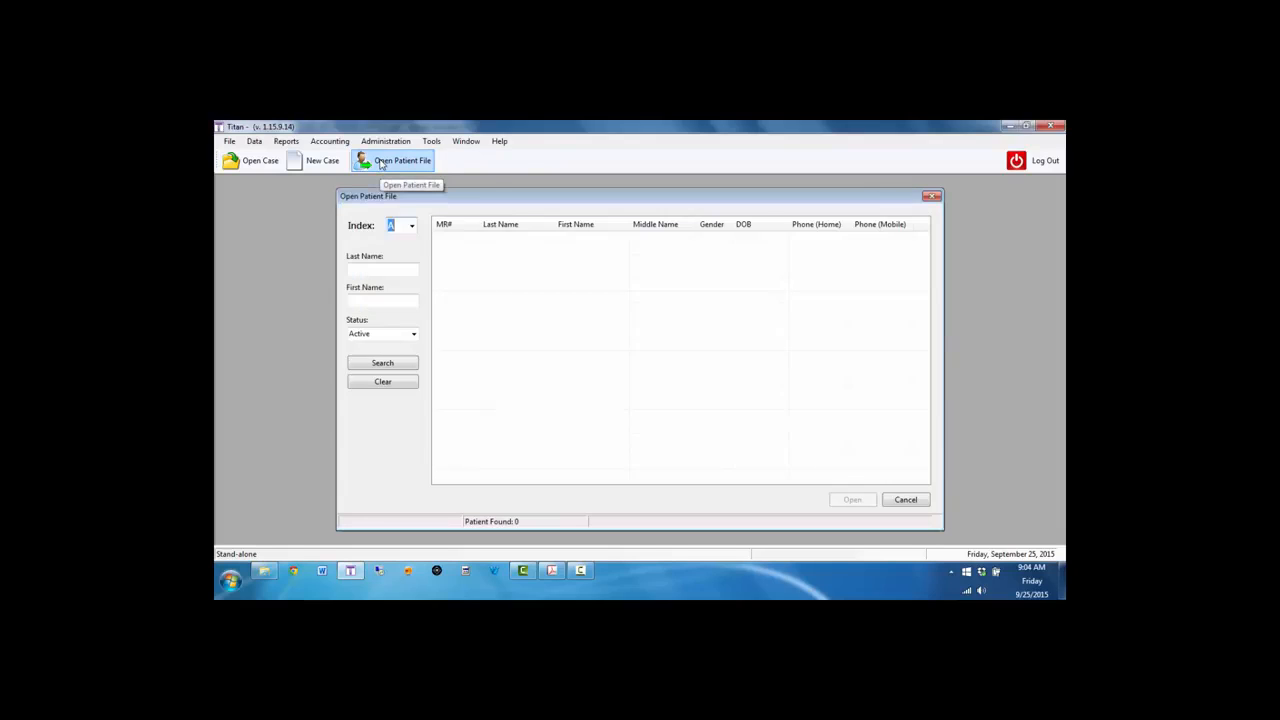
click(411, 227)
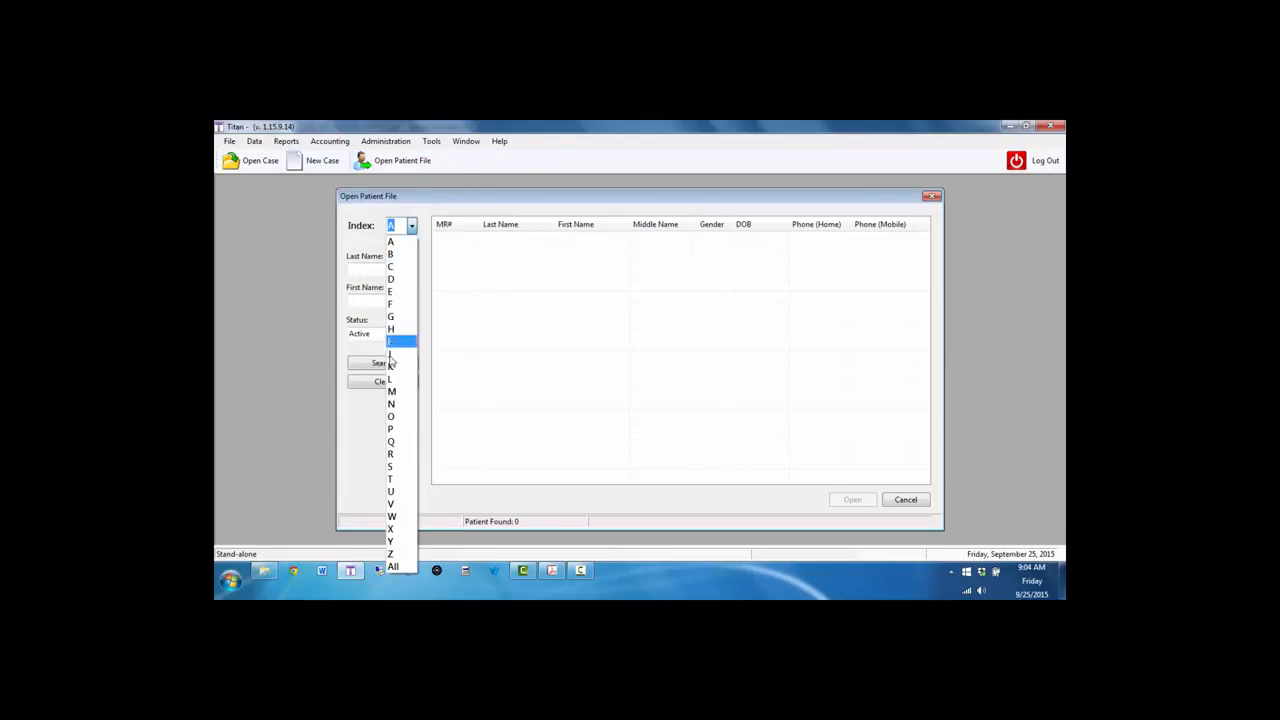
click(400, 467)
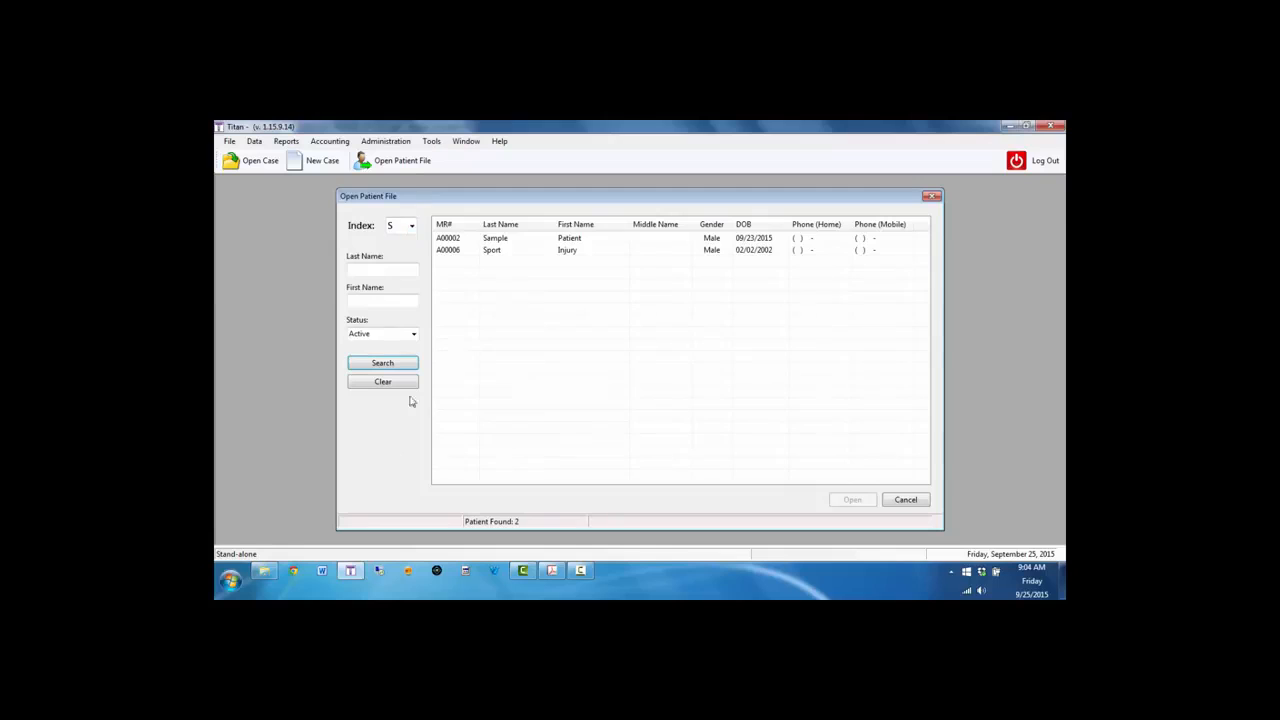
double_click(496, 243)
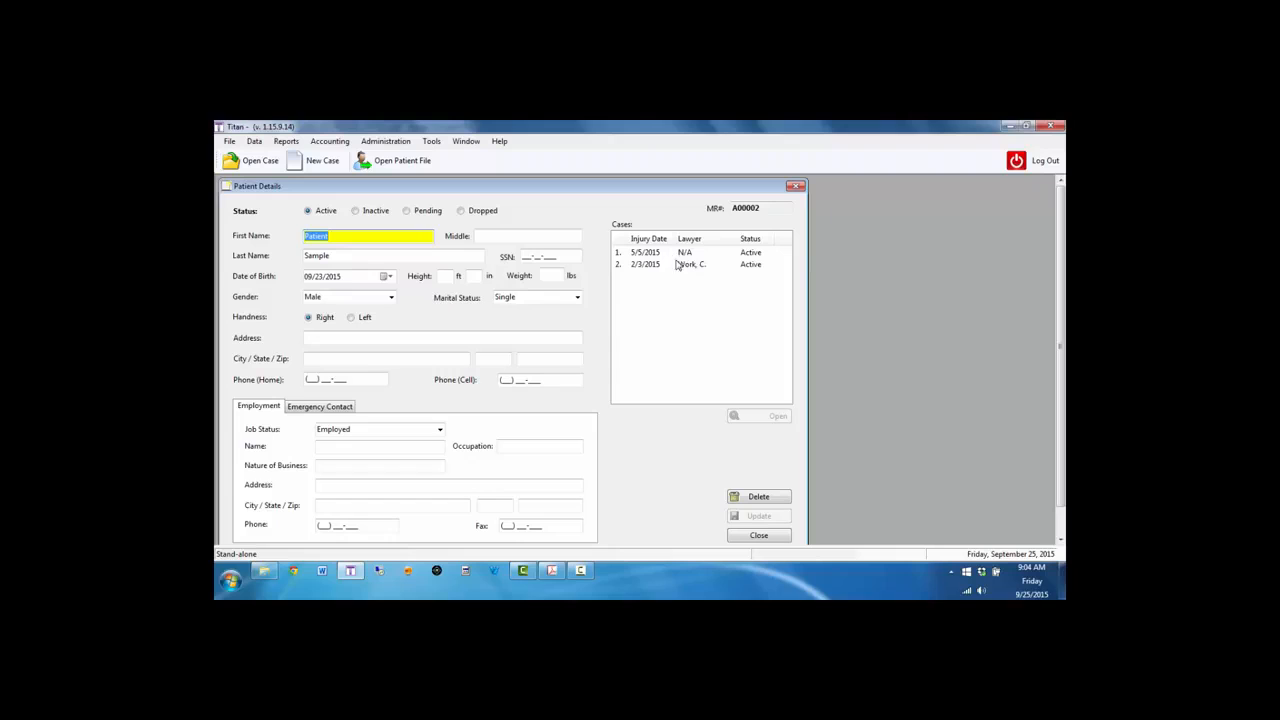
click(775, 537)
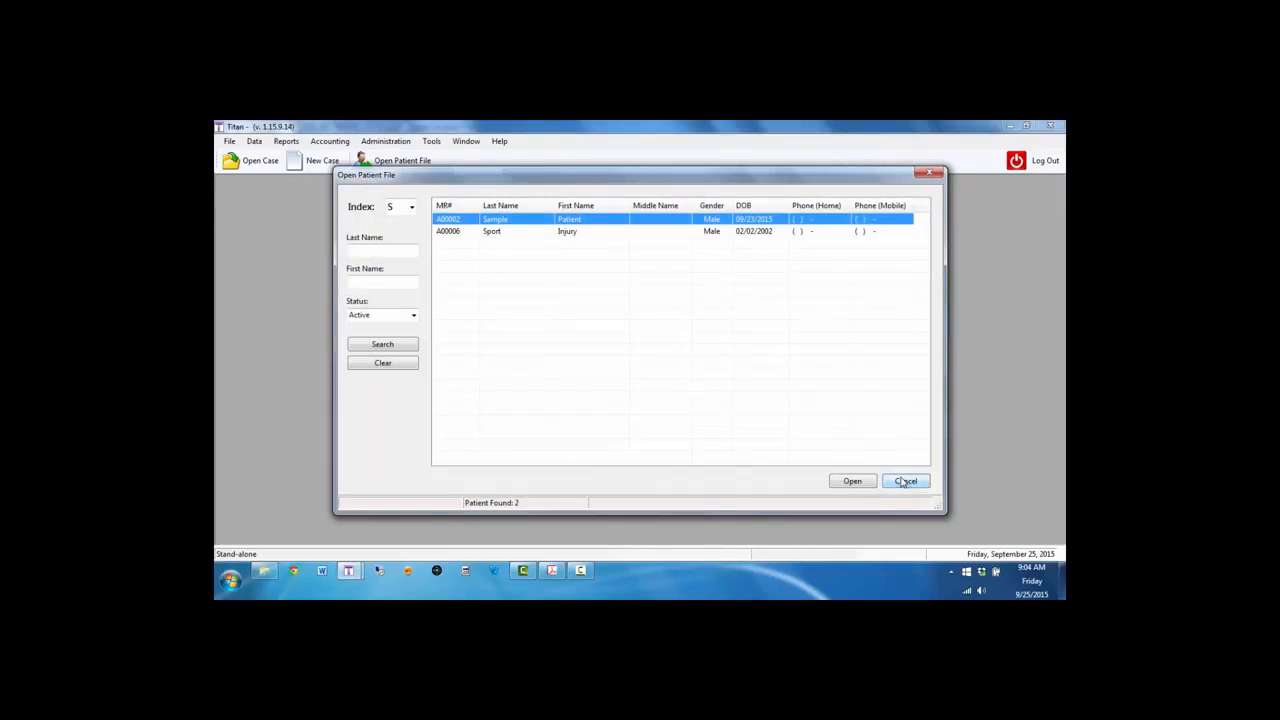
click(905, 482)
- List the active cases visited in the last 6 months and open the one with the 02/03/2015 injury date
click(250, 161)
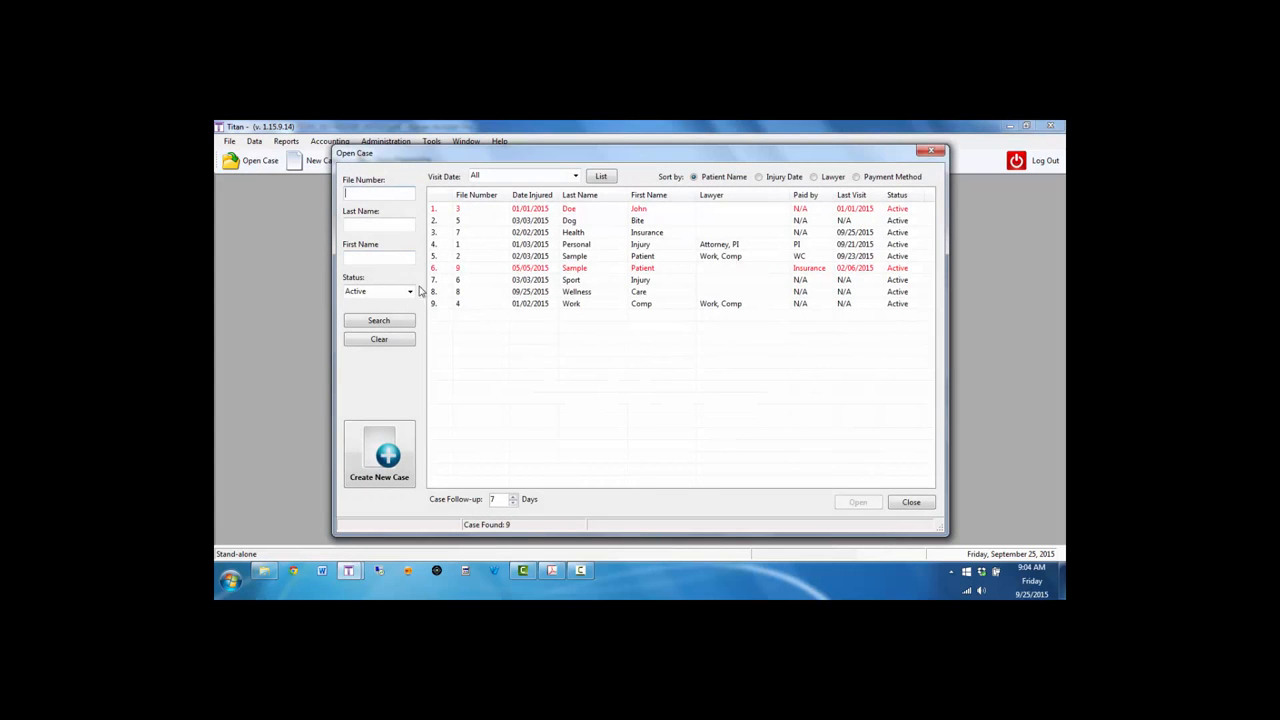
click(575, 176)
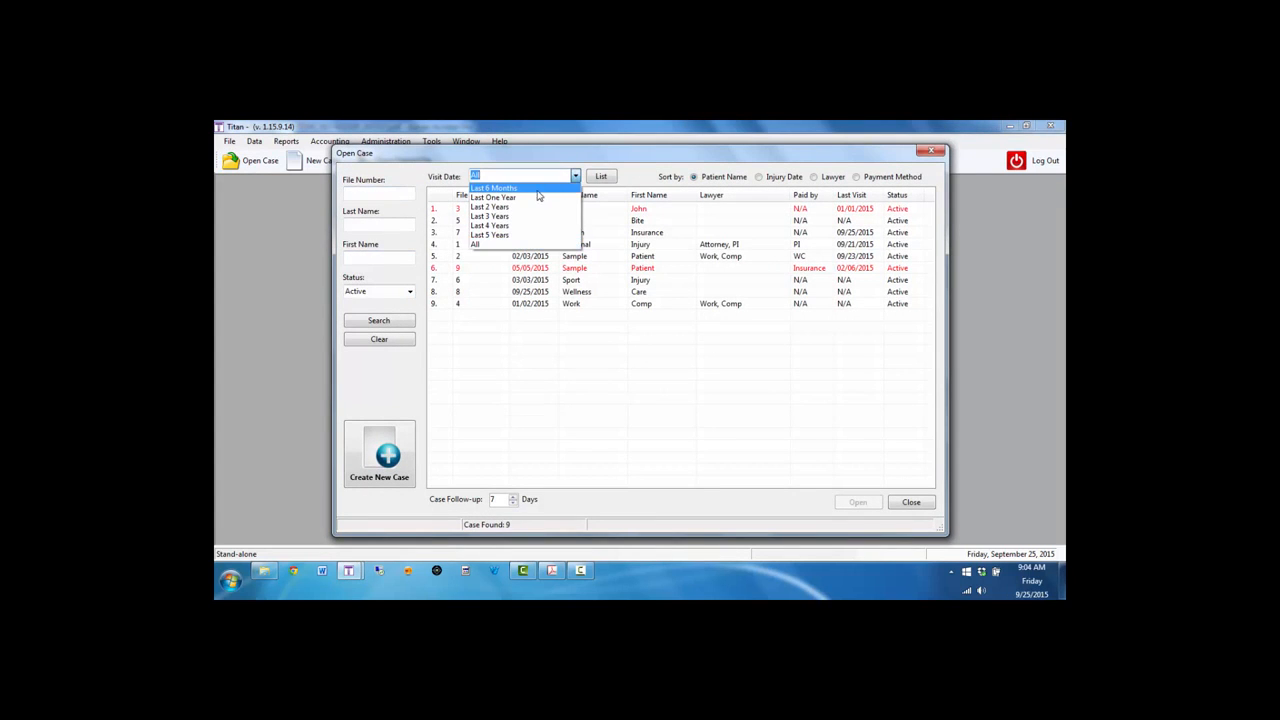
click(537, 190)
click(403, 322)
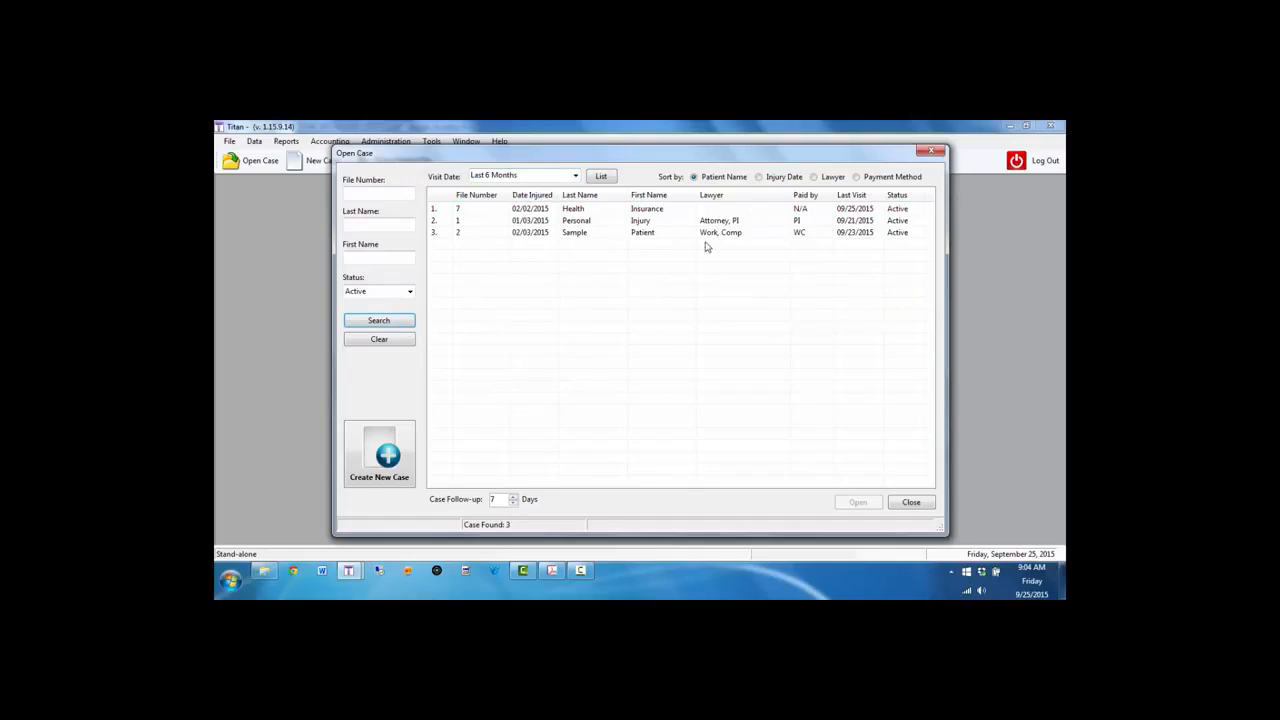
double_click(618, 234)
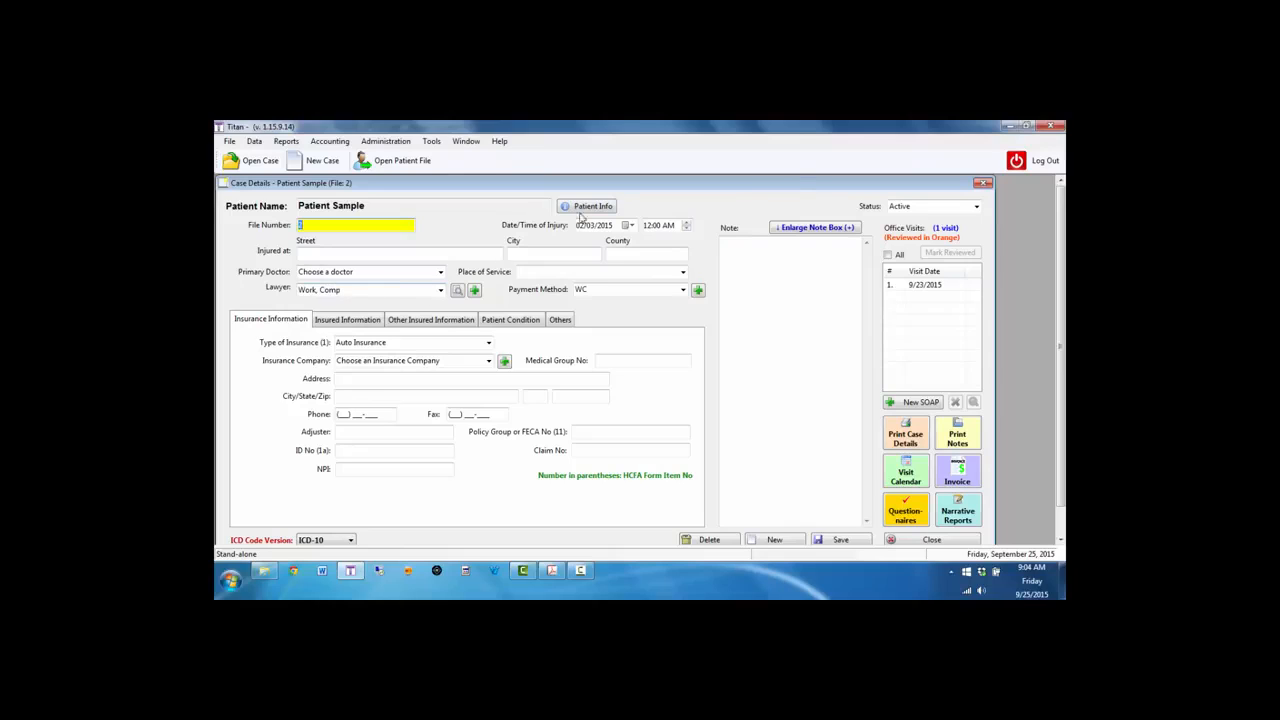
- Open the same patient's 5/5/2015 case from the patient information, then close the case details
click(588, 207)
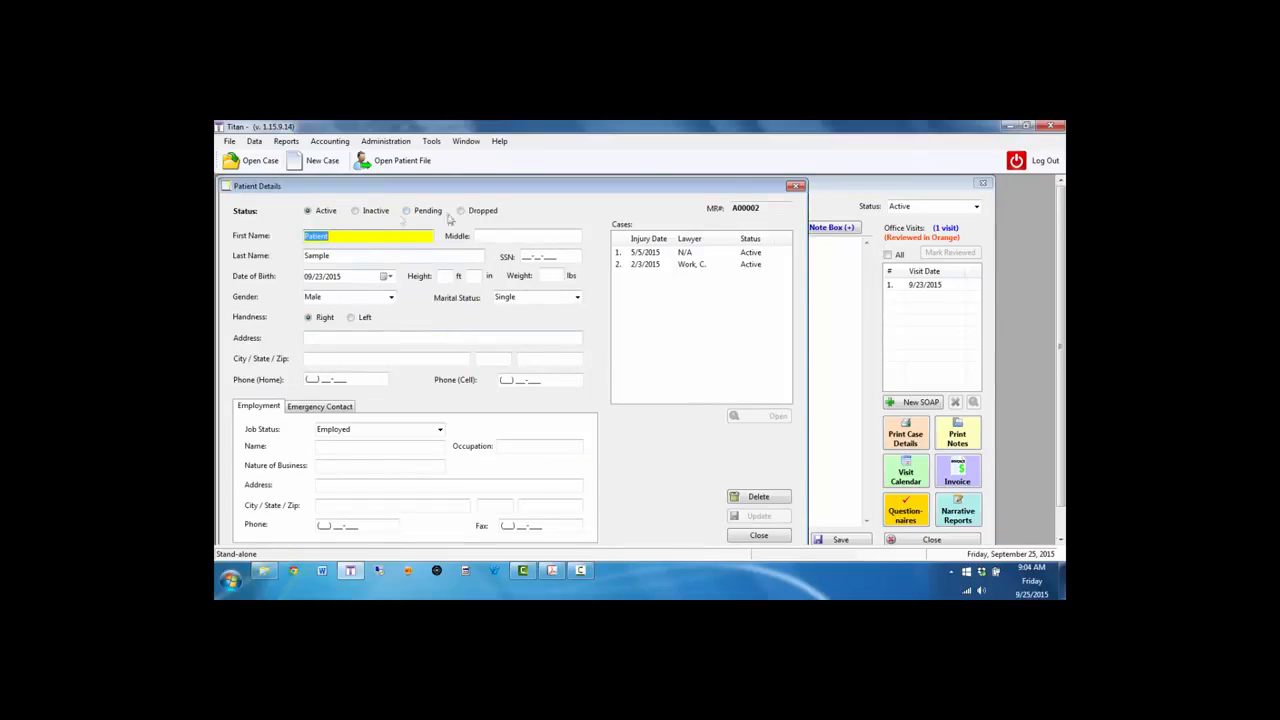
double_click(683, 253)
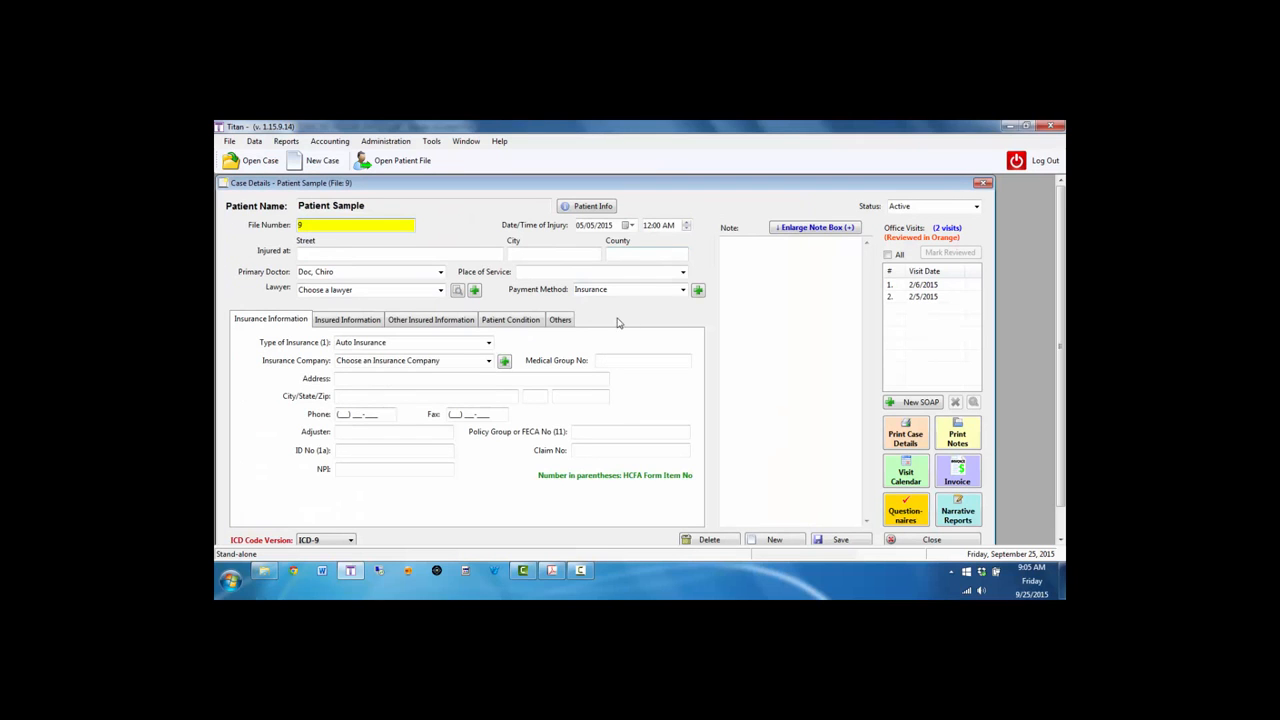
click(931, 541)
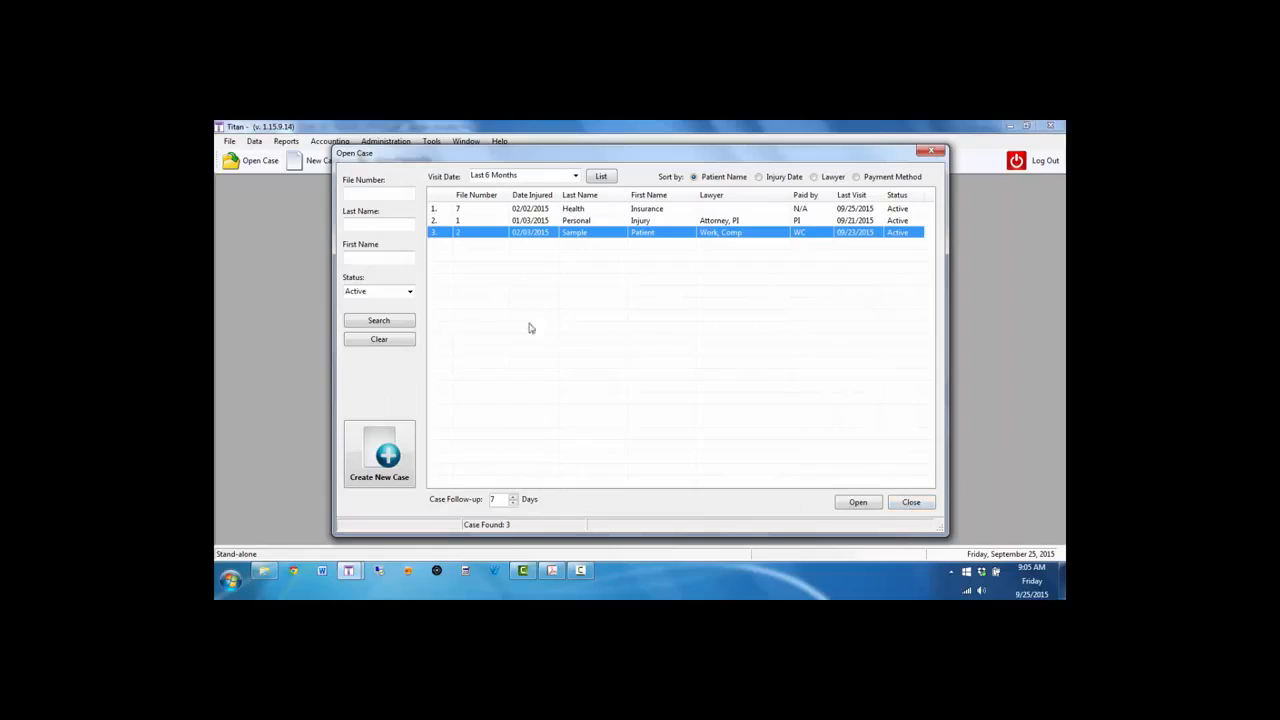
- Search for cases with both the status and the visit date set to All
click(409, 291)
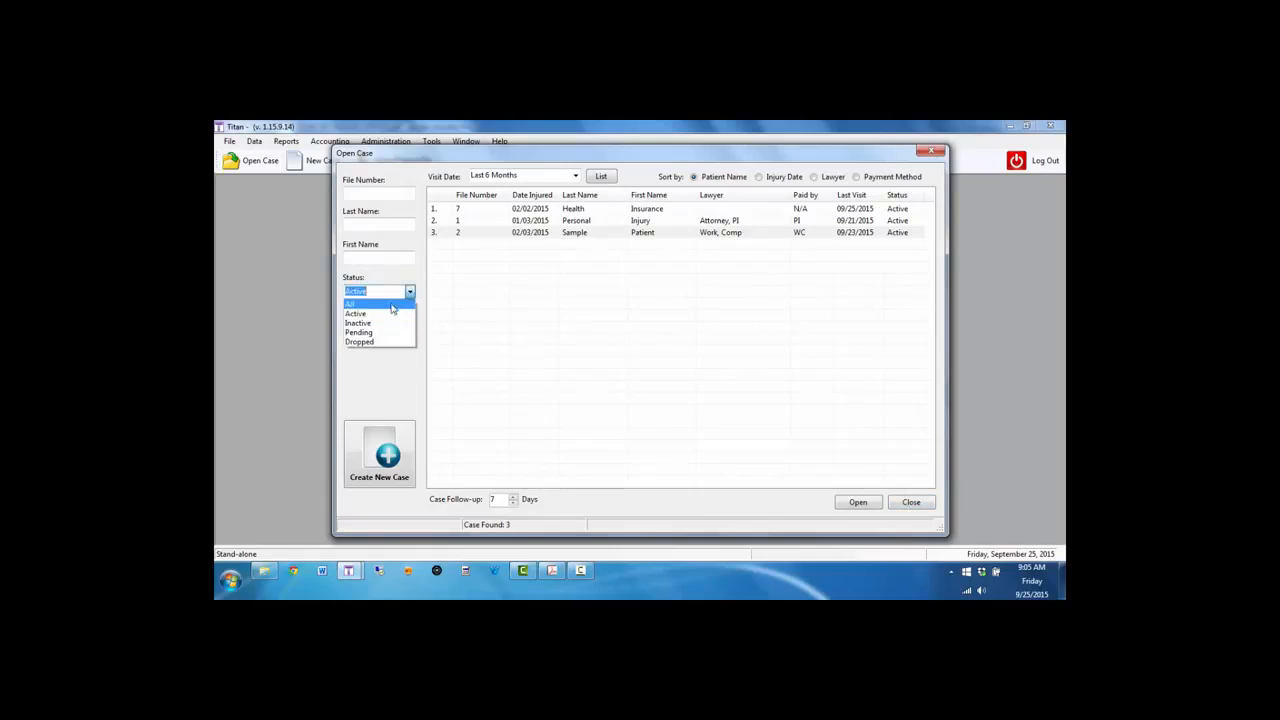
click(392, 302)
click(575, 175)
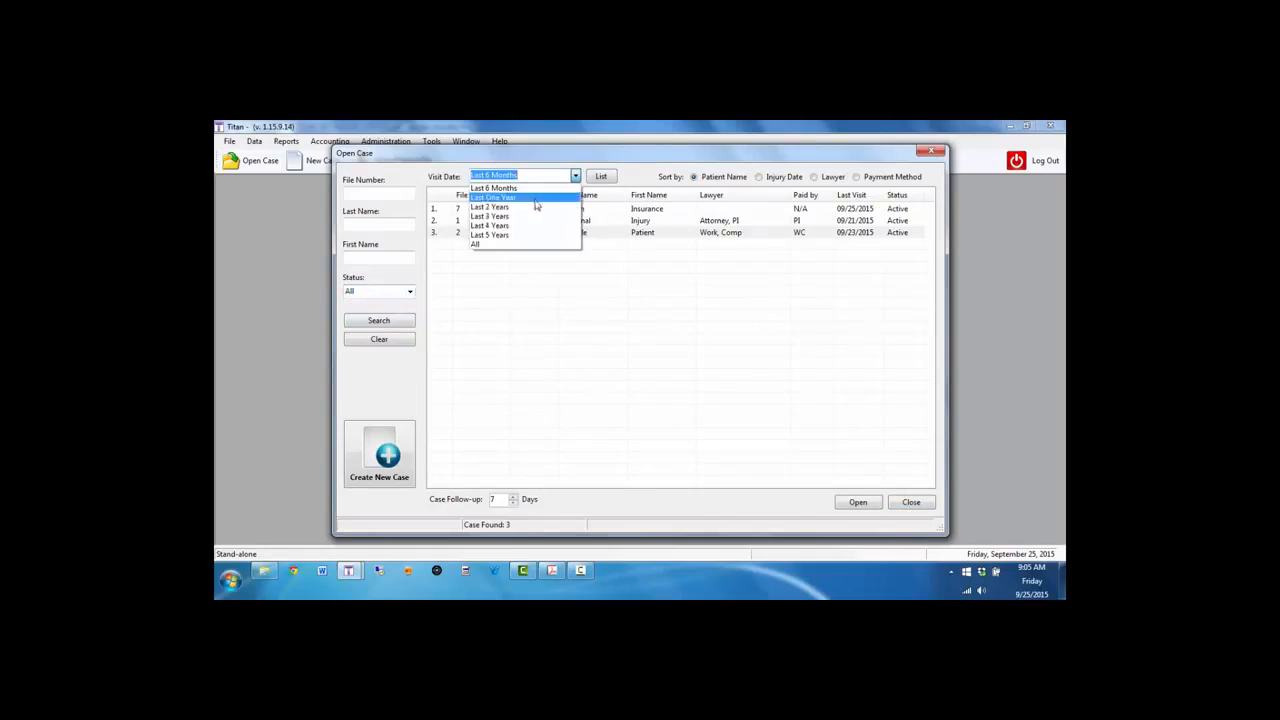
click(496, 245)
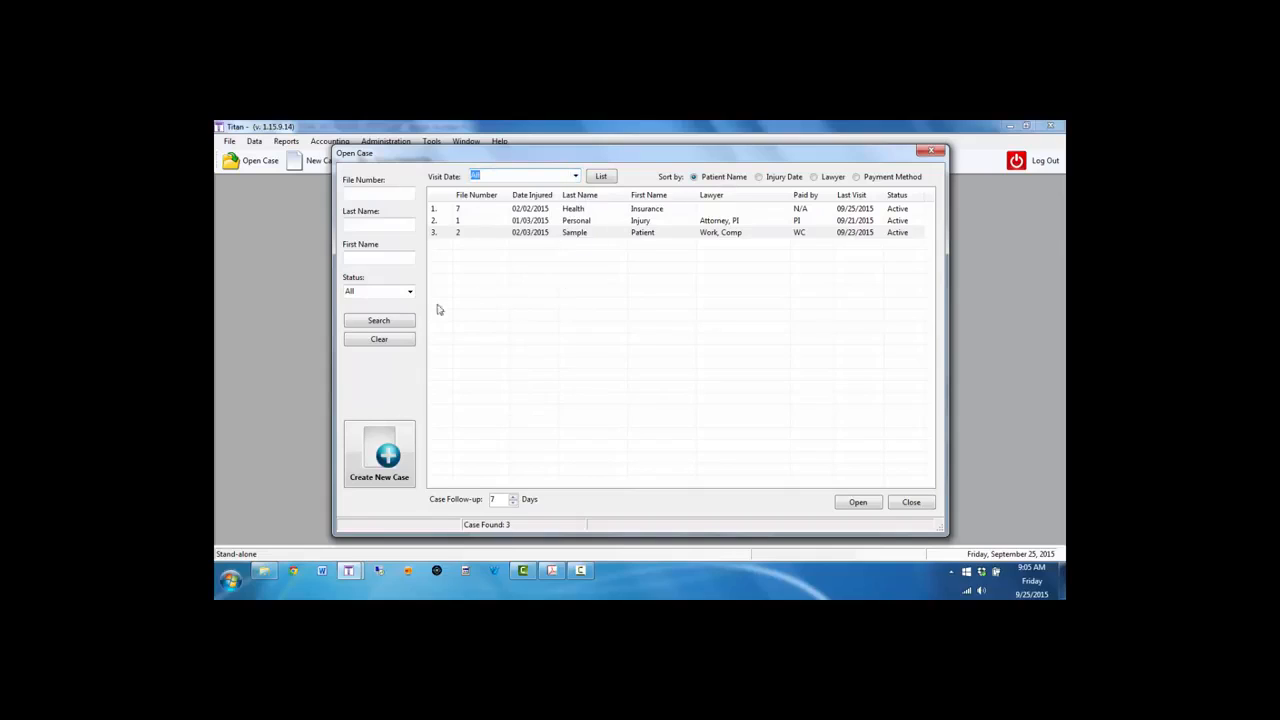
click(400, 322)
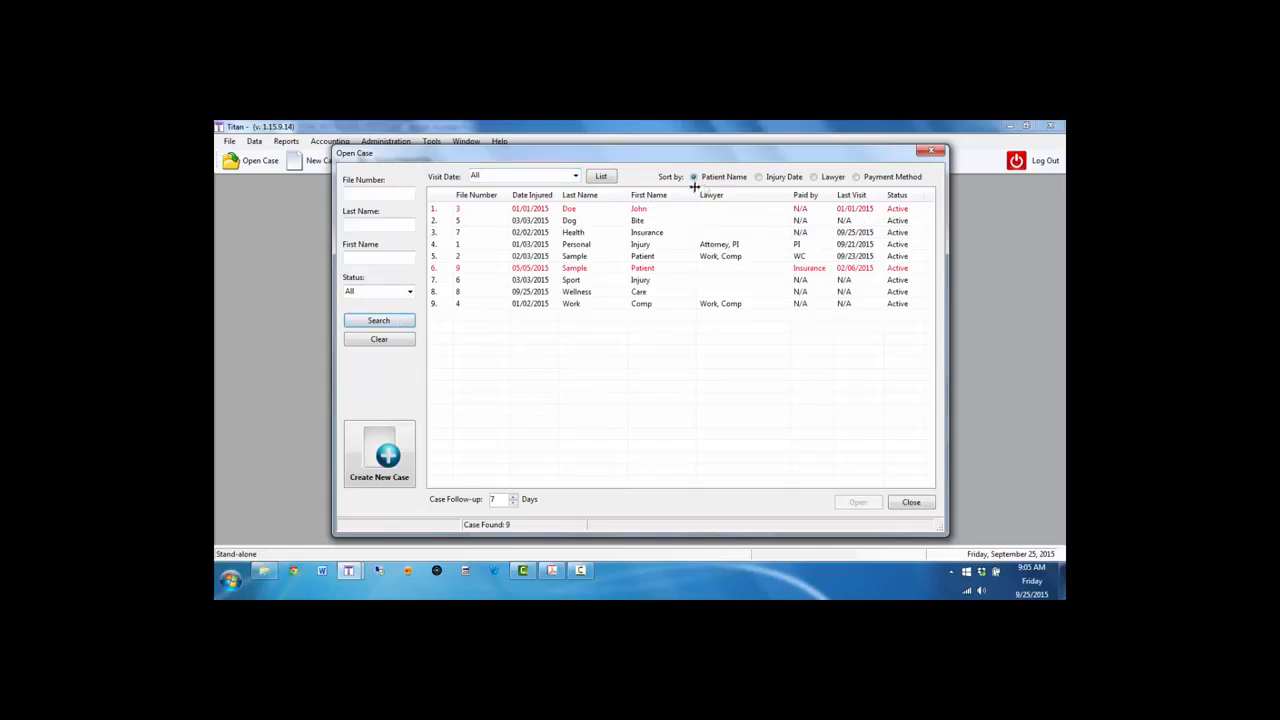
- Compare the case list sorted by injury date, lawyer, and payment method, then close the list
click(782, 179)
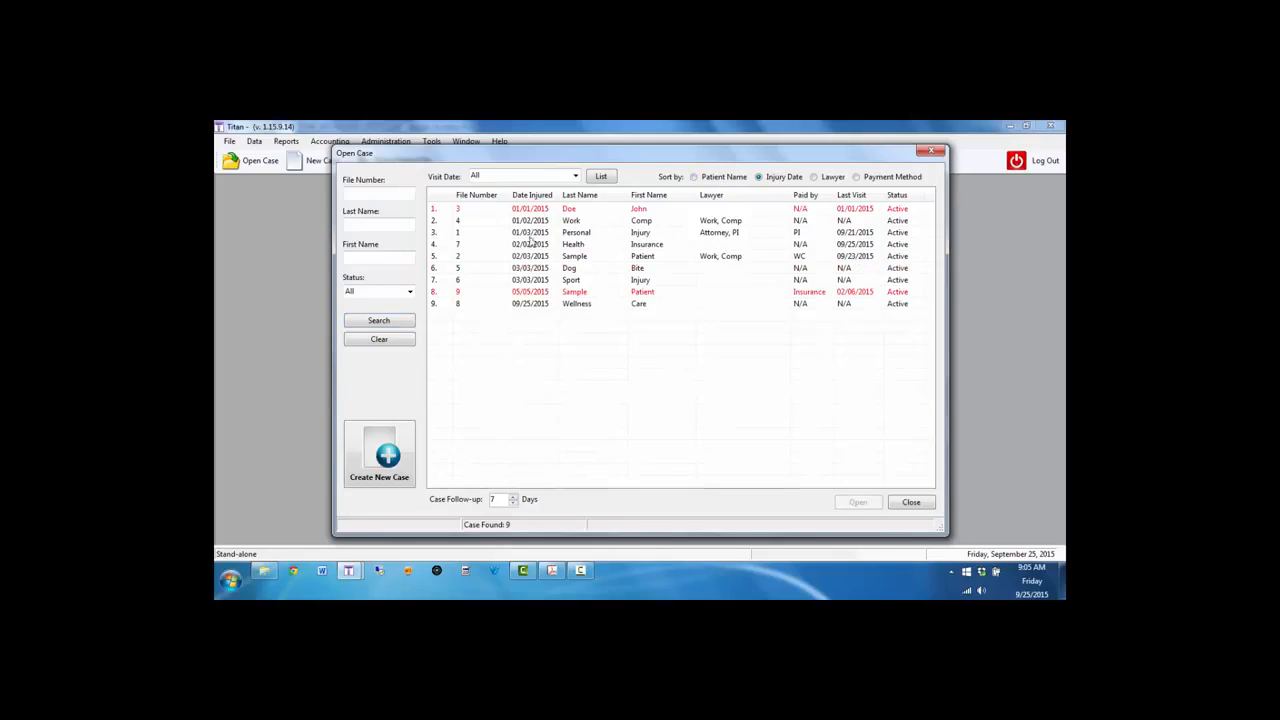
click(824, 178)
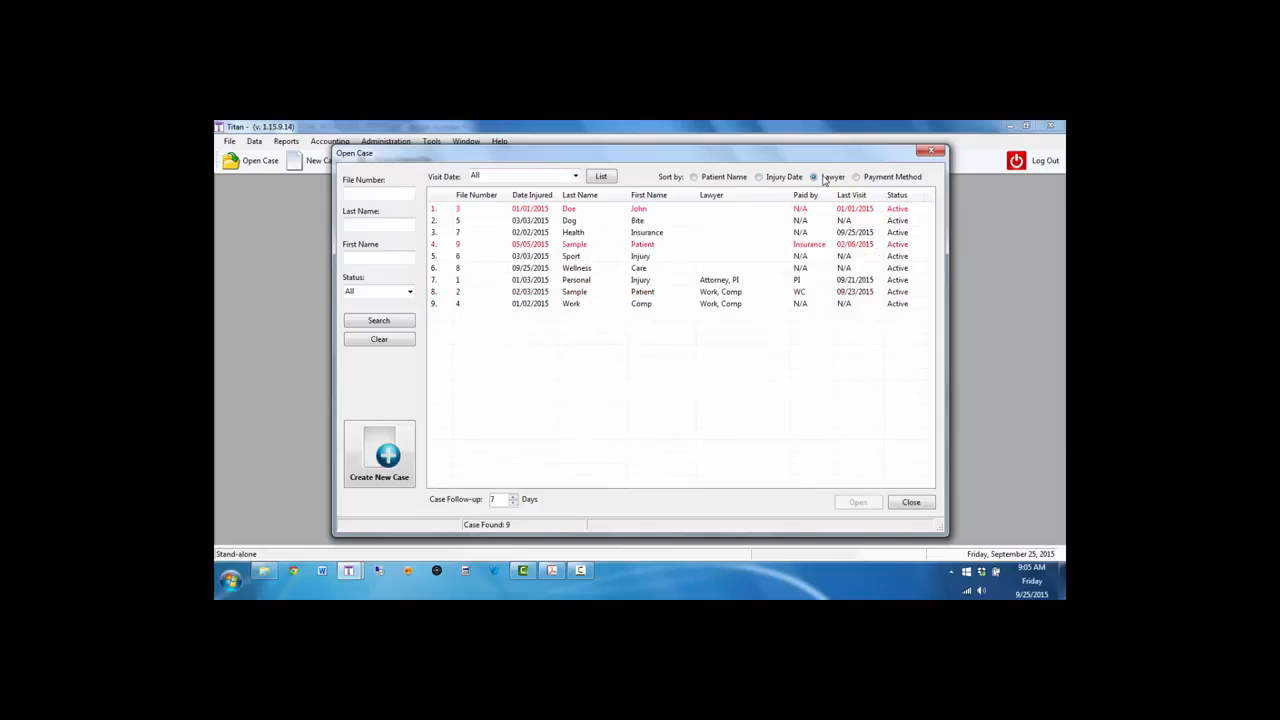
click(716, 282)
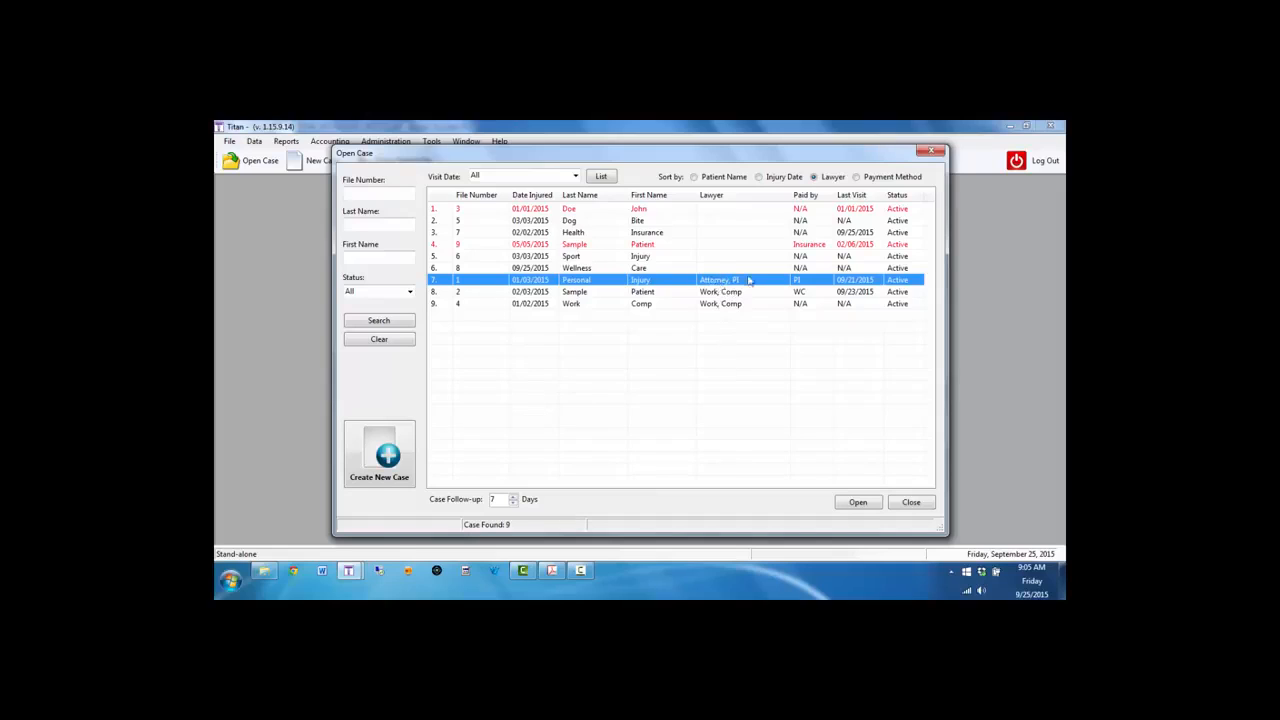
click(857, 177)
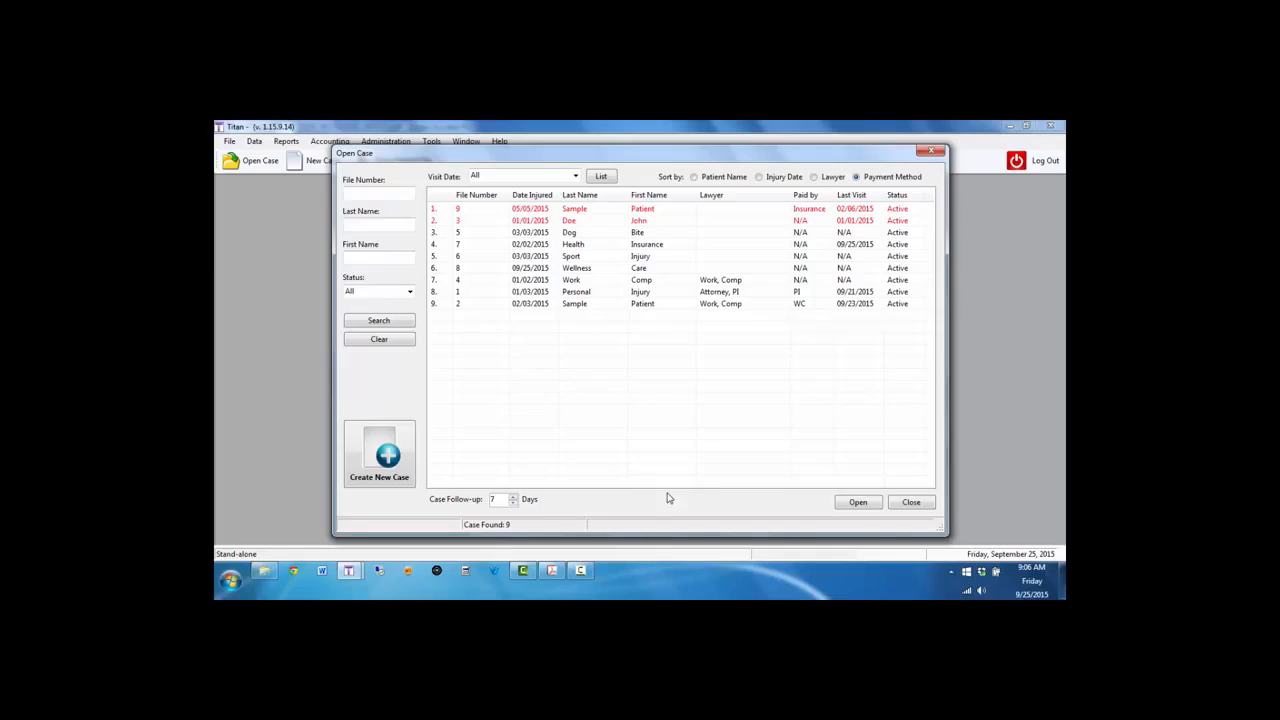
click(908, 503)
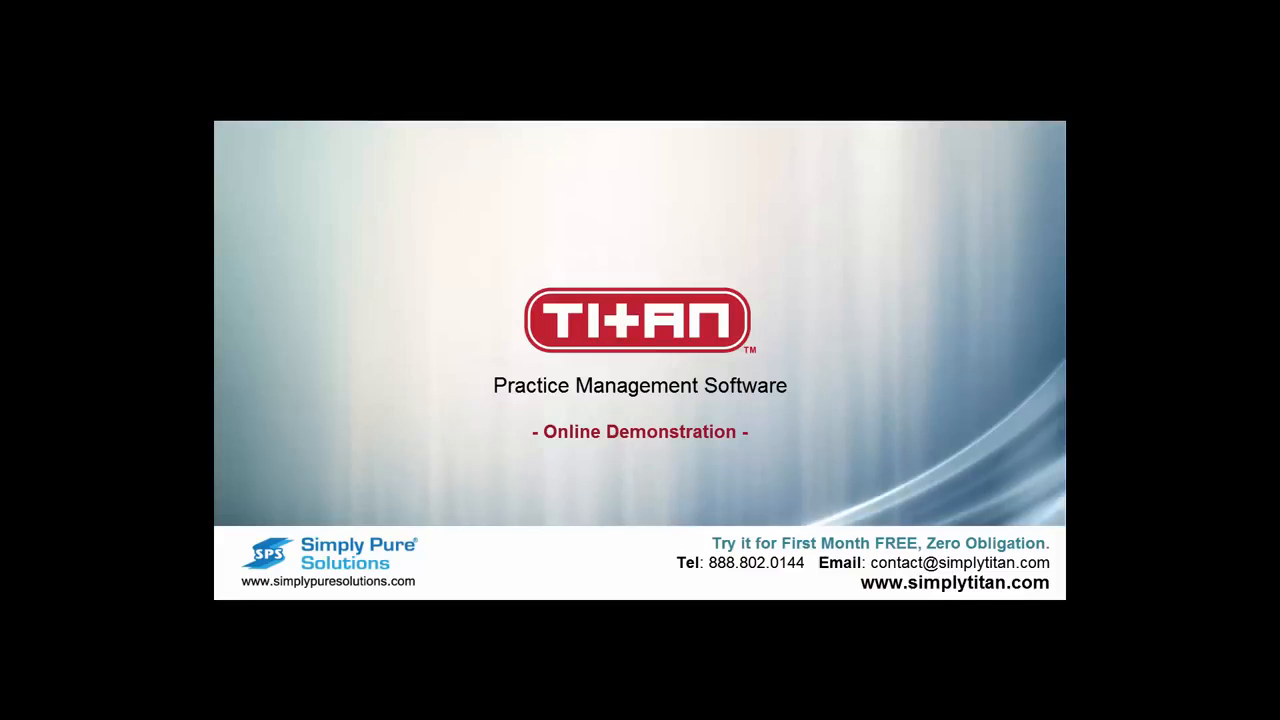